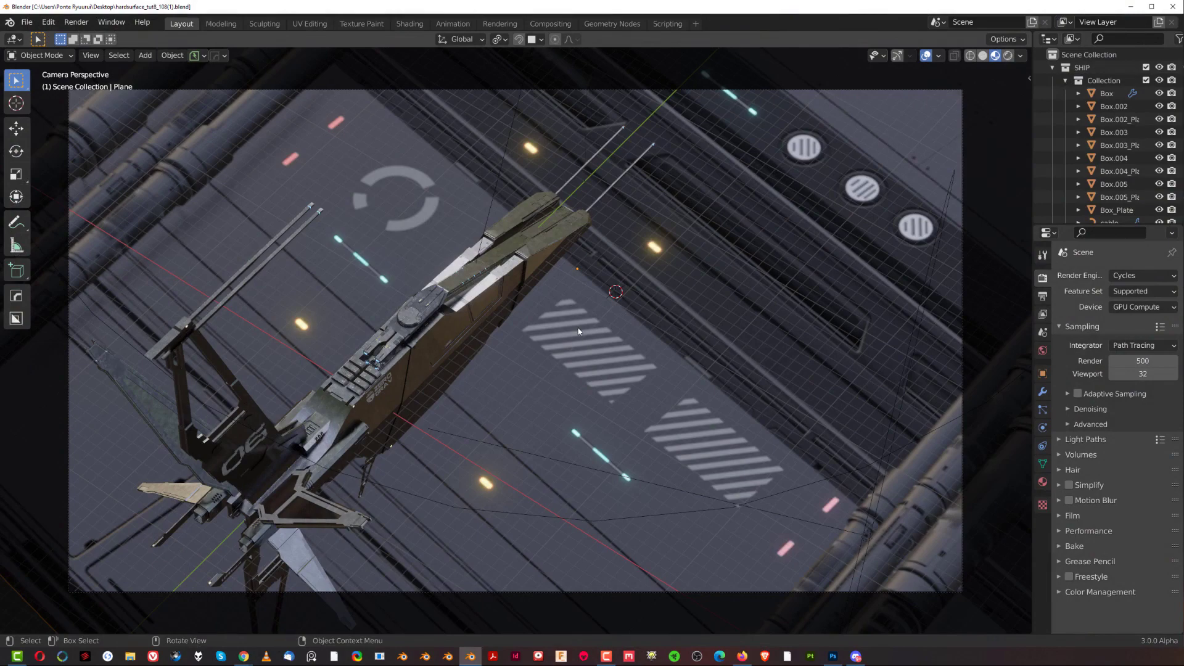
- Switch the camera view to live Cycles rendered shading and capture a snapshot of the camera frame
{"action": "scroll", "coordinate": [578, 333], "scroll_direction": "down", "scroll_amount": 2}
{"action": "scroll", "coordinate": [472, 358], "scroll_direction": "up", "scroll_amount": 1}
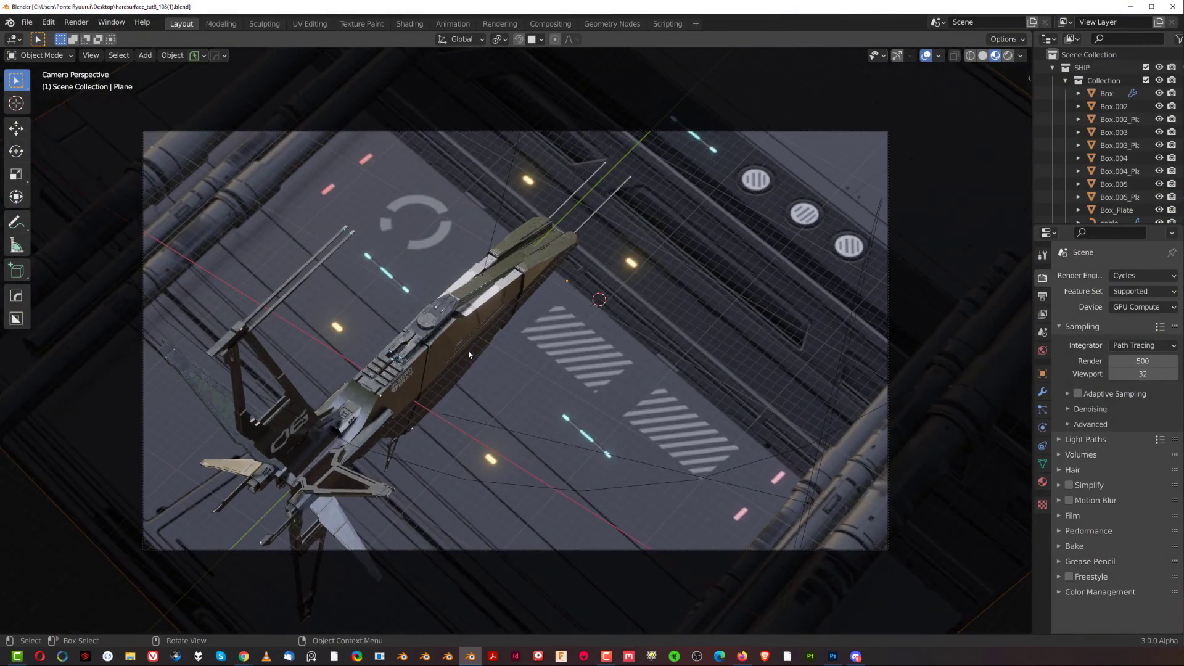
{"action": "left_click", "coordinate": [1007, 56]}
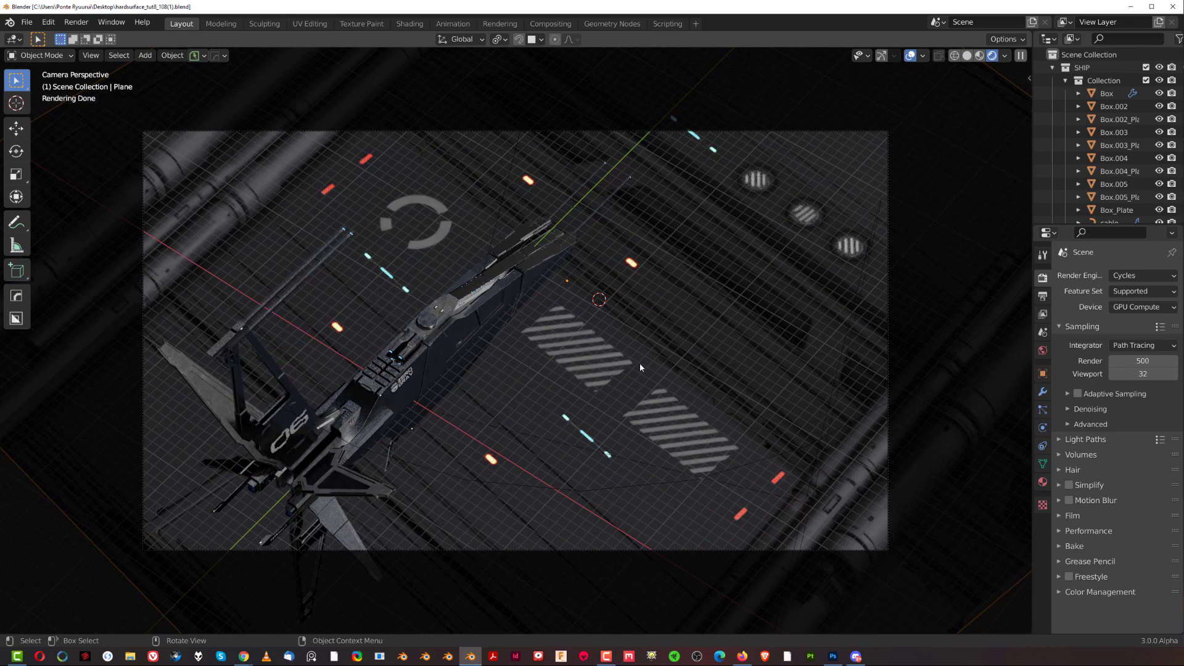
{"action": "key", "text": "ctrl+Print"}
{"action": "left_click_drag", "start_coordinate": [130, 125], "coordinate": [907, 558]}
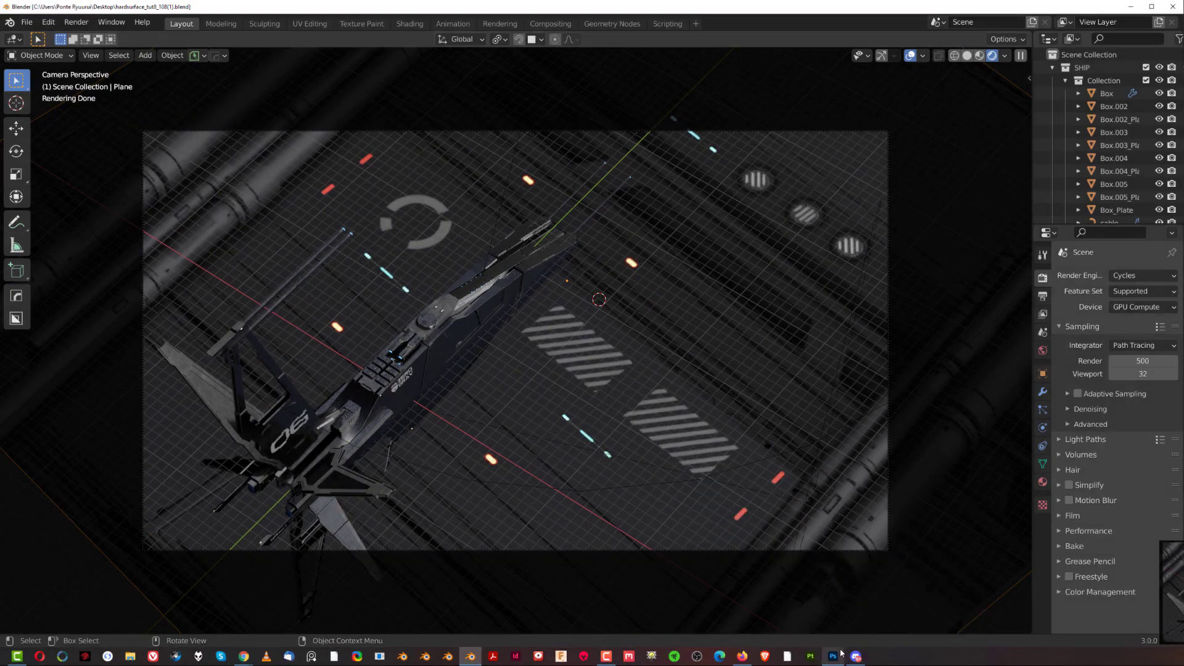
{"action": "left_click", "coordinate": [833, 655]}
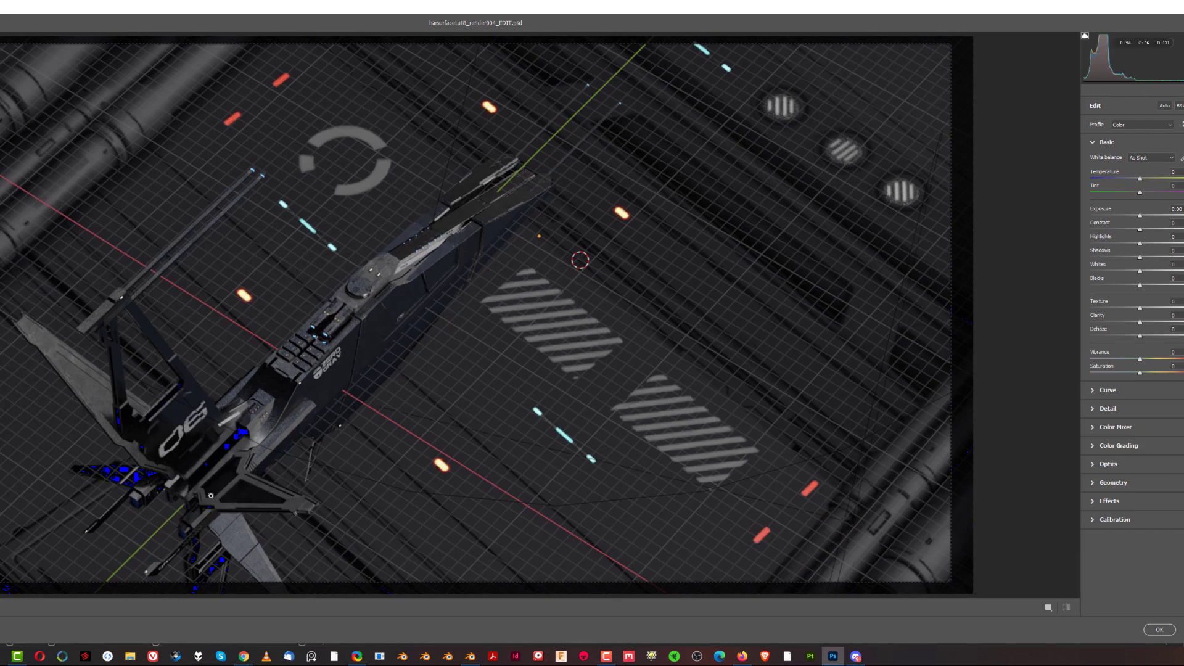
{"action": "left_click", "coordinate": [1148, 214]}
{"action": "left_click_drag", "start_coordinate": [1148, 213], "coordinate": [1150, 214]}
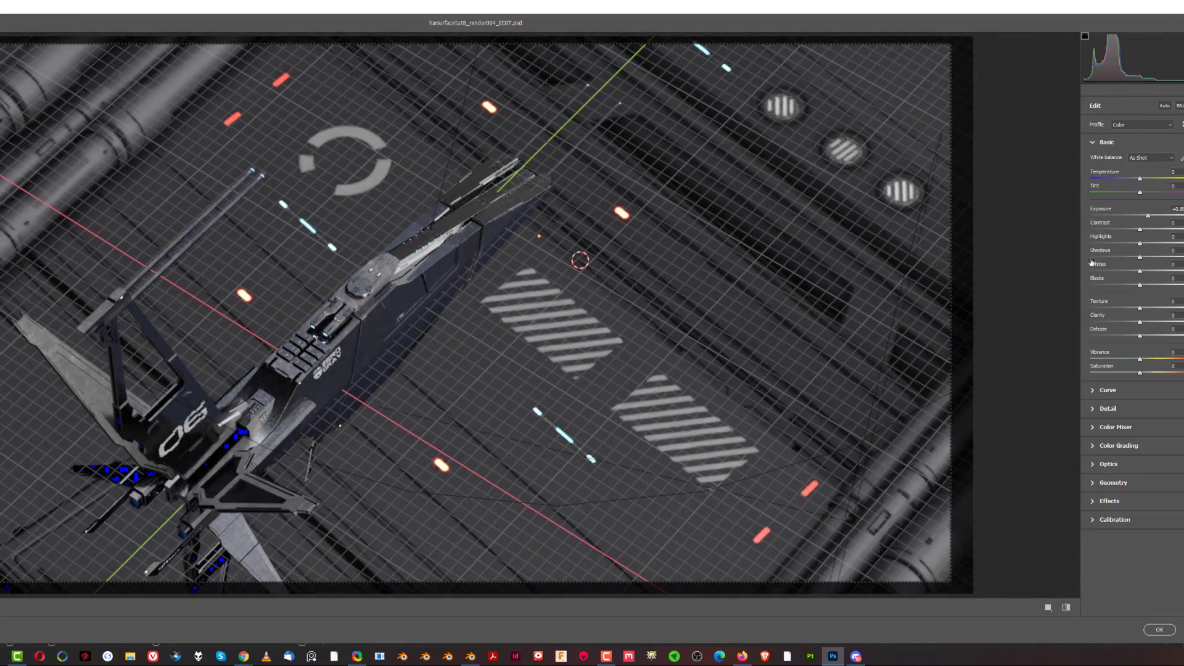
{"action": "left_click_drag", "start_coordinate": [1139, 256], "coordinate": [1153, 258]}
{"action": "left_click_drag", "start_coordinate": [1140, 322], "coordinate": [1145, 320]}
{"action": "key", "text": "Escape"}
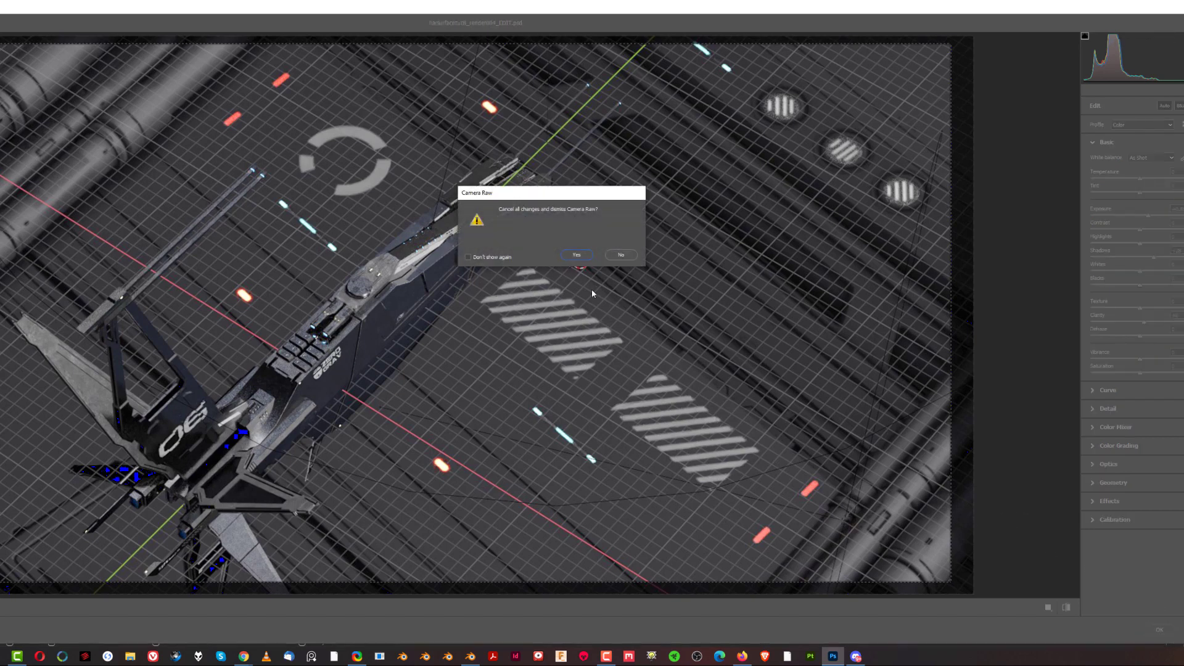
{"action": "left_click", "coordinate": [576, 254]}
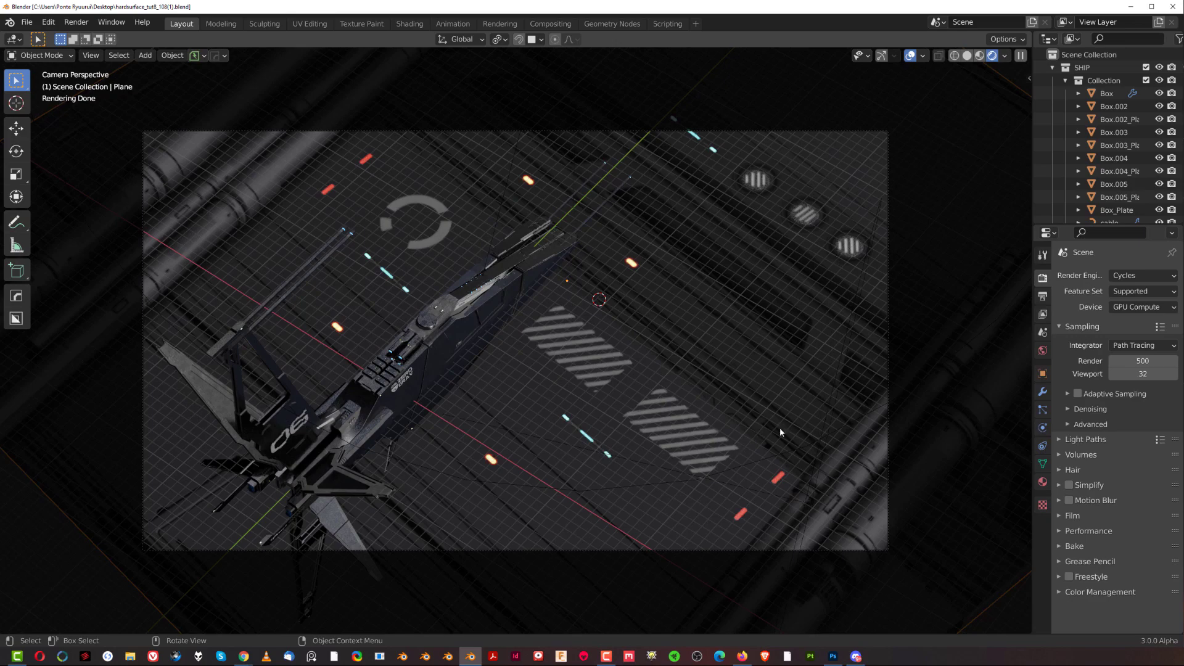
- Turn viewport overlays off, back on to compare, then off again for a clean rendered view
{"action": "left_click", "coordinate": [911, 57]}
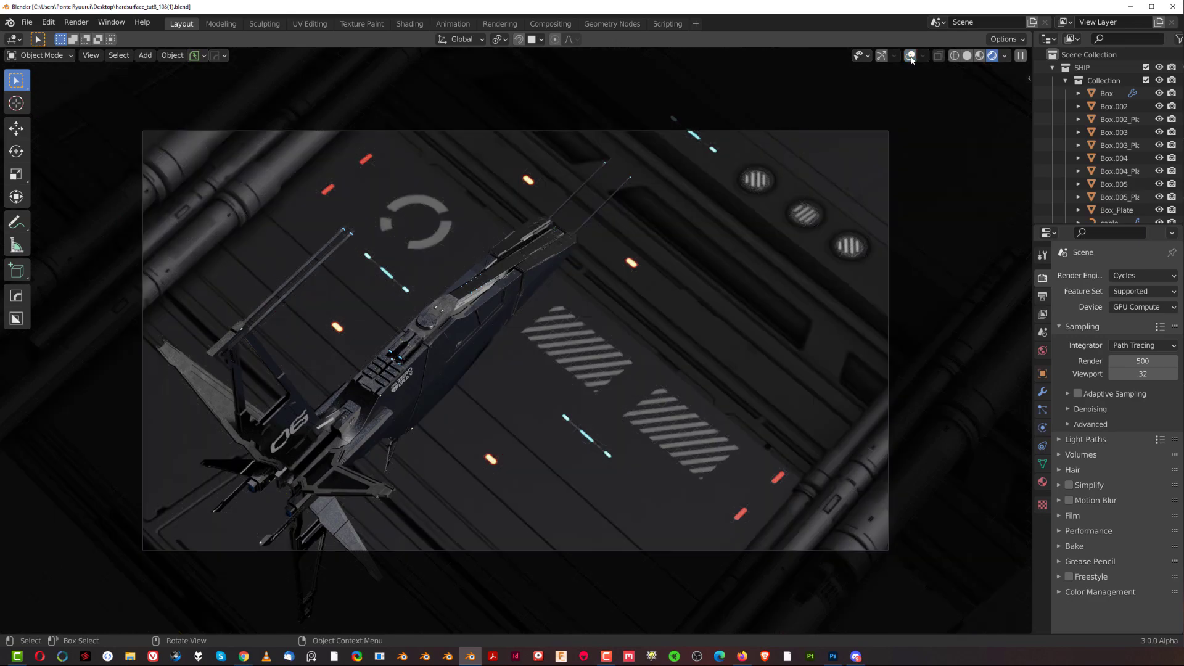
{"action": "left_click", "coordinate": [911, 57]}
{"action": "left_click", "coordinate": [910, 57]}
{"action": "left_click", "coordinate": [271, 180]}
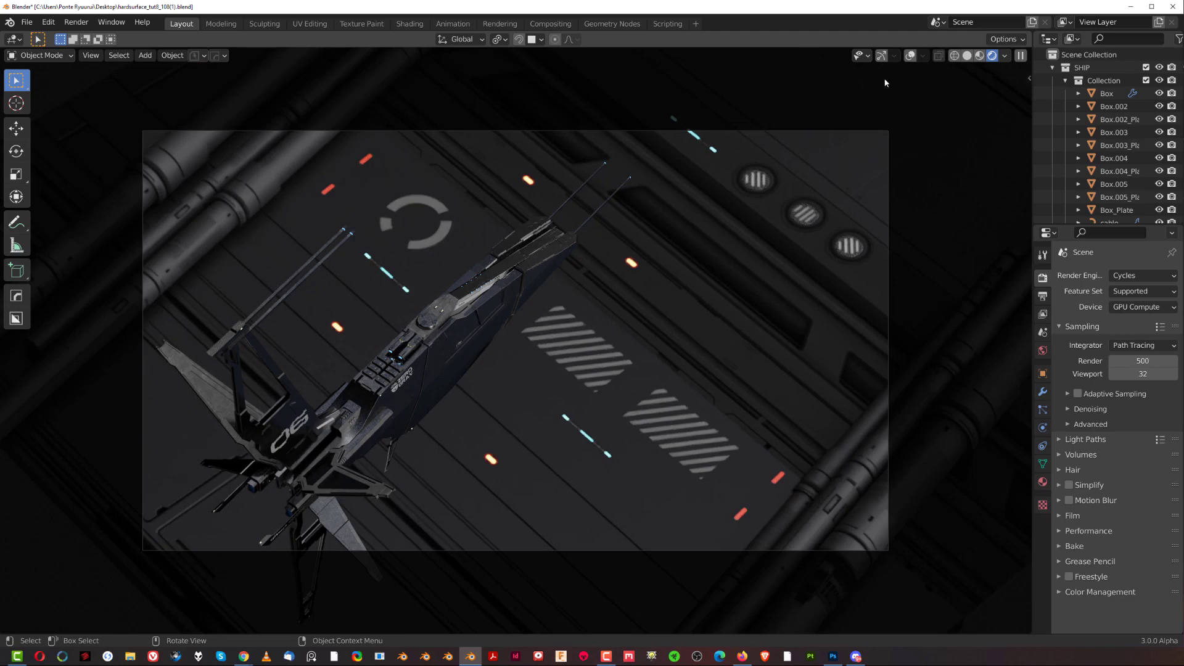
- Re-enable viewport overlays with the floor grid switched off
{"action": "left_click", "coordinate": [909, 56]}
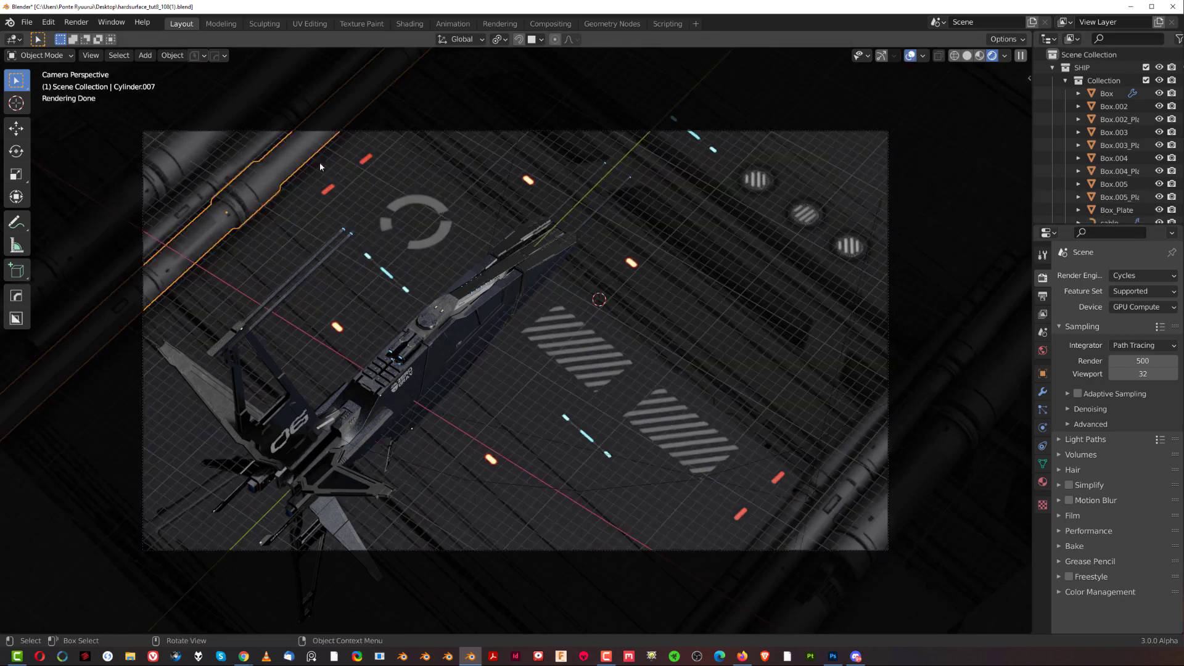
{"action": "left_click", "coordinate": [923, 56]}
{"action": "left_click", "coordinate": [884, 116]}
- Duplicate the two background pipes and scale the copy slimmer on the X and Z axes
{"action": "left_click", "coordinate": [186, 183], "text": "shift"}
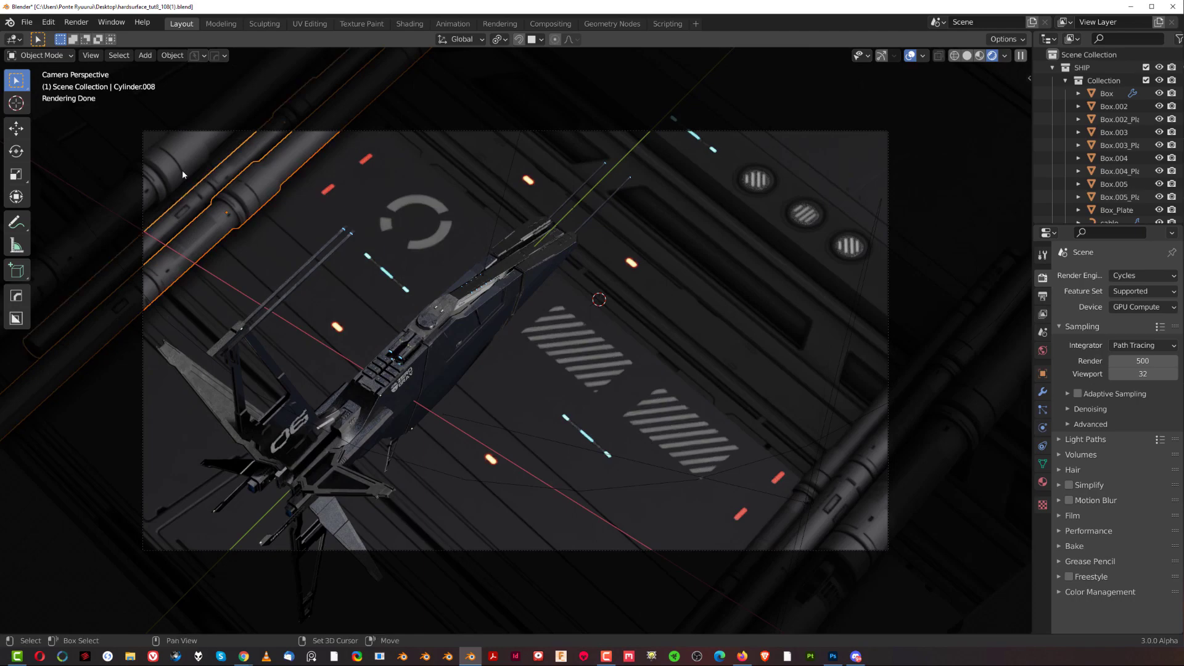
{"action": "key", "text": "shift+d"}
{"action": "key", "text": "s"}
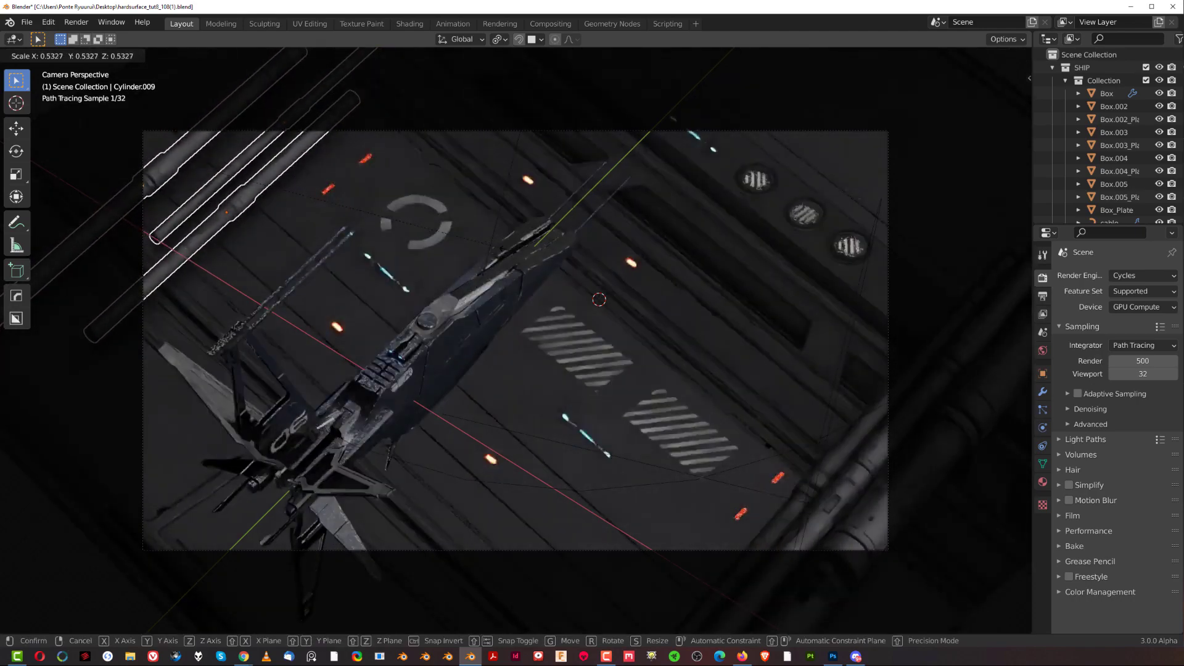
{"action": "key", "text": "shift+y"}
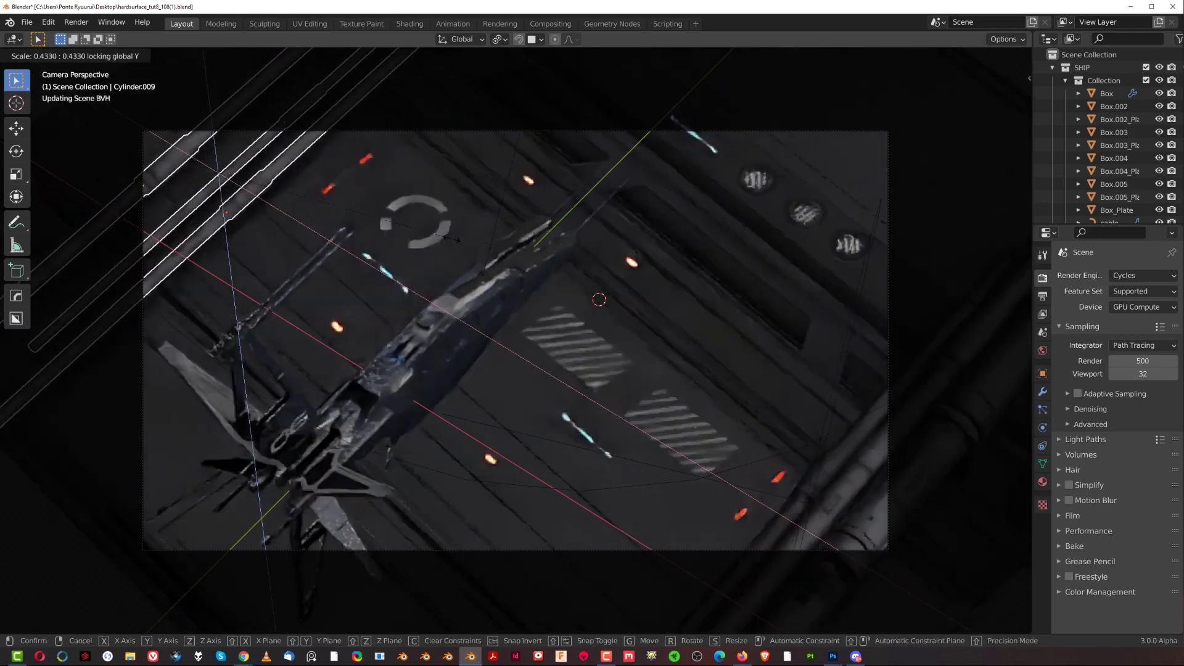
{"action": "left_click", "coordinate": [444, 238]}
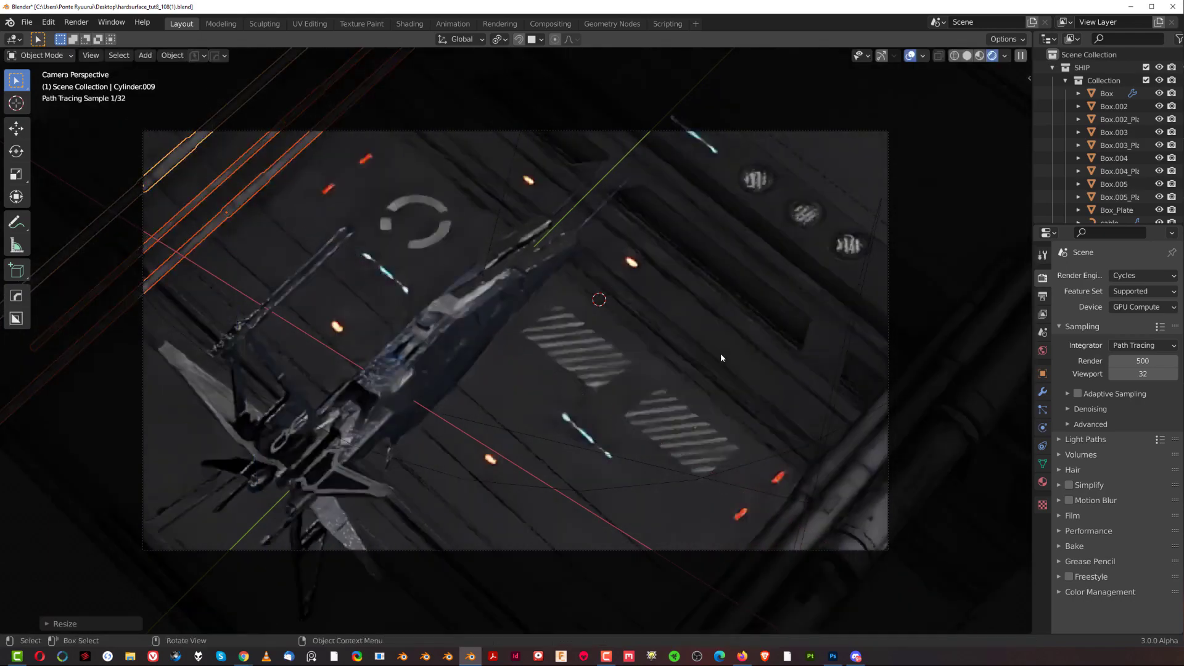
- Reselect the new top-left pipe, toggle the SHIP collection's visibility, and collapse it
{"action": "key", "text": "alt+a"}
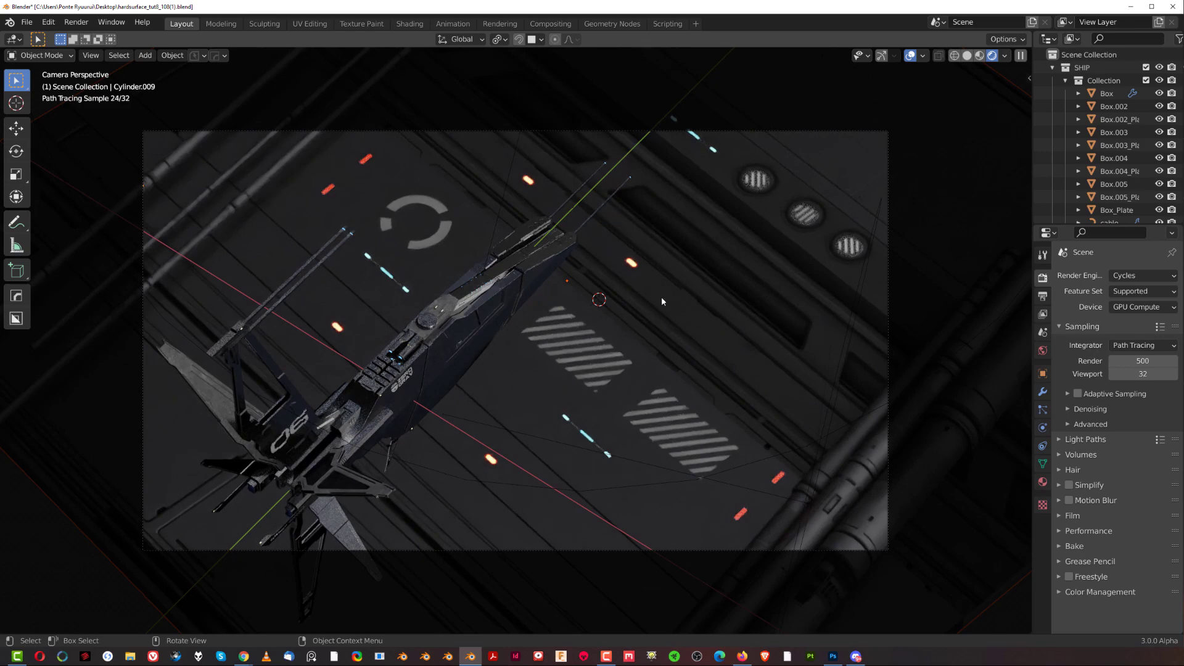
{"action": "left_click", "coordinate": [697, 295]}
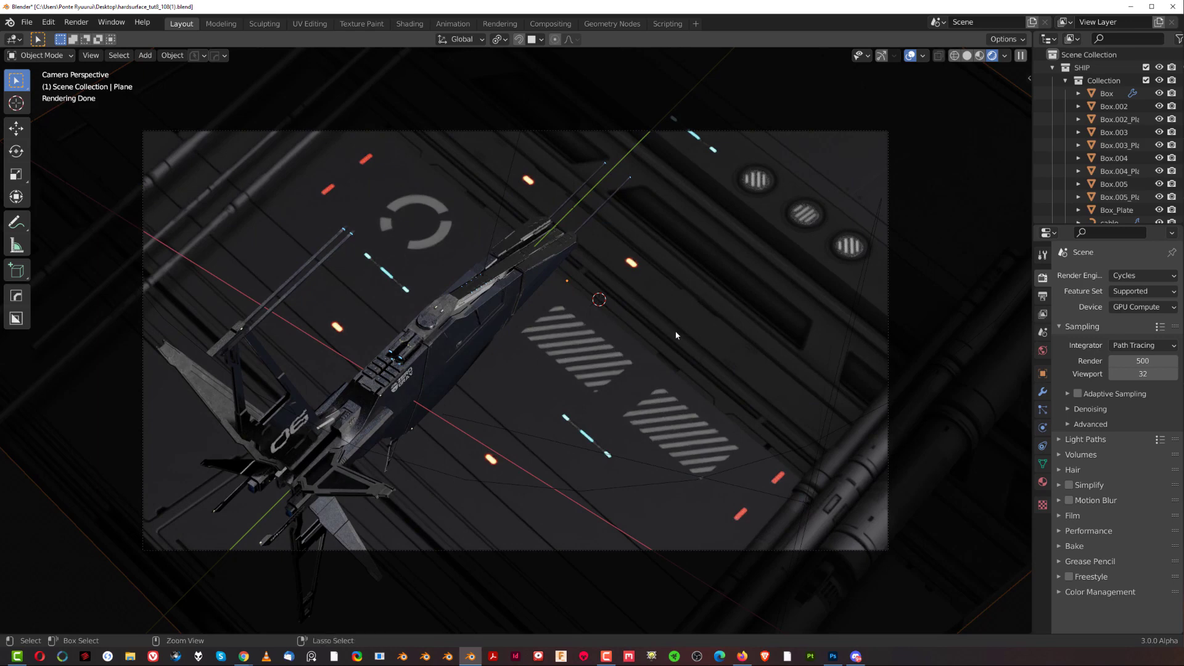
{"action": "left_click", "coordinate": [686, 341]}
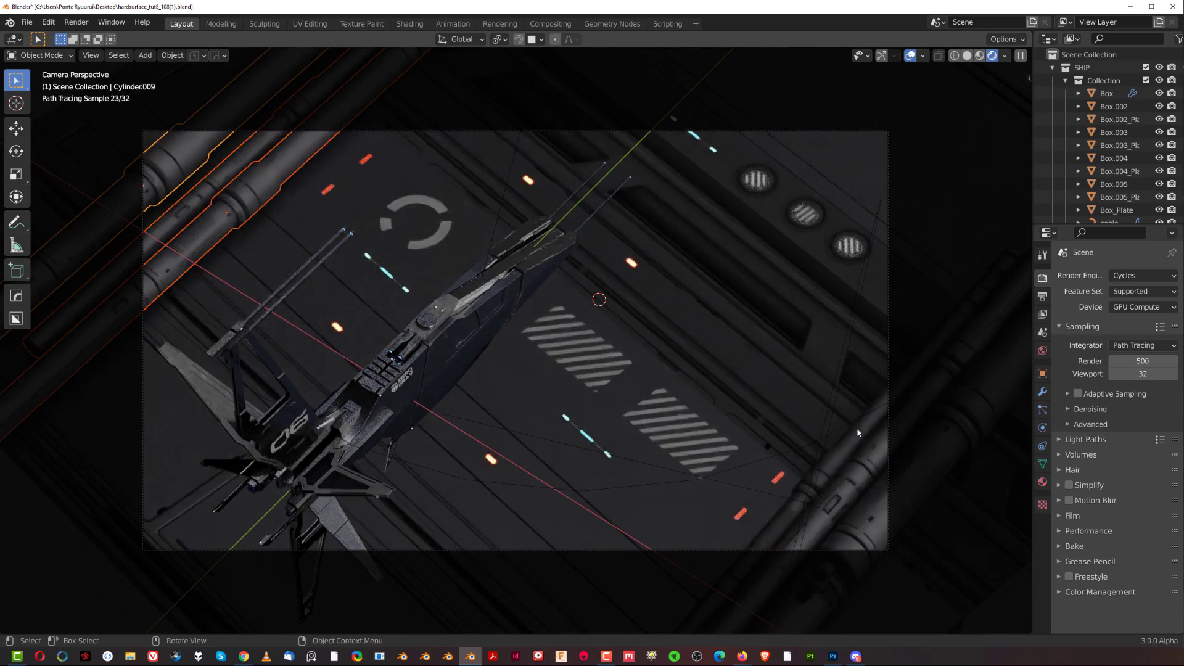
{"action": "left_click", "coordinate": [1159, 67]}
{"action": "left_click", "coordinate": [1158, 68]}
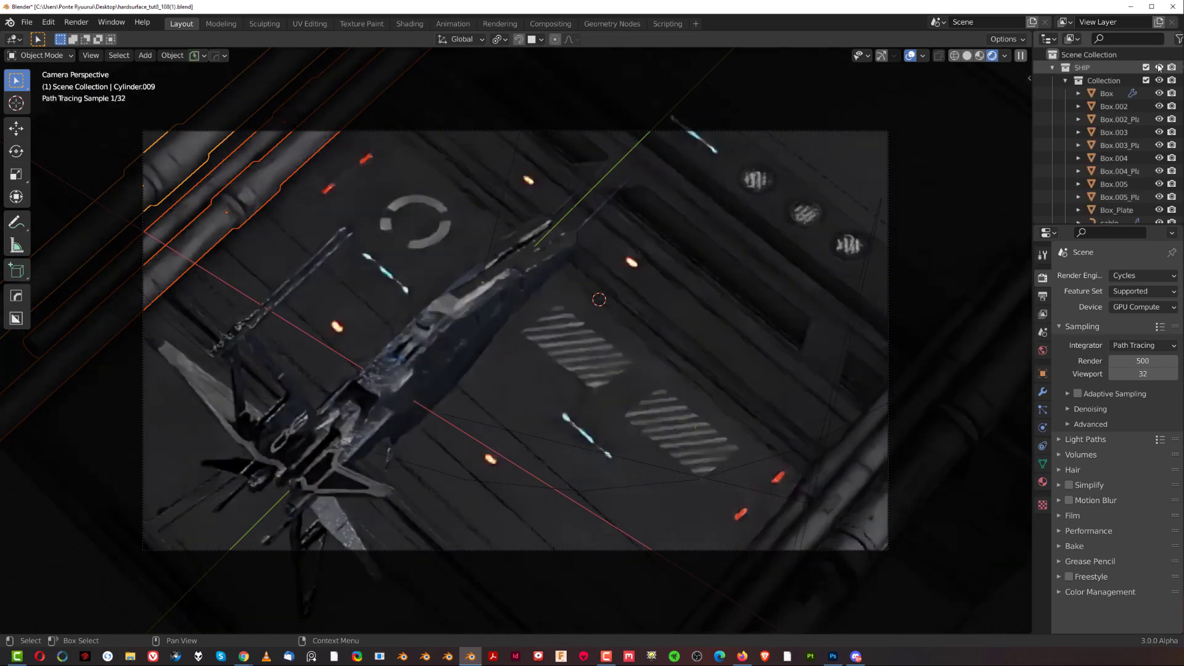
{"action": "left_click", "coordinate": [1051, 68]}
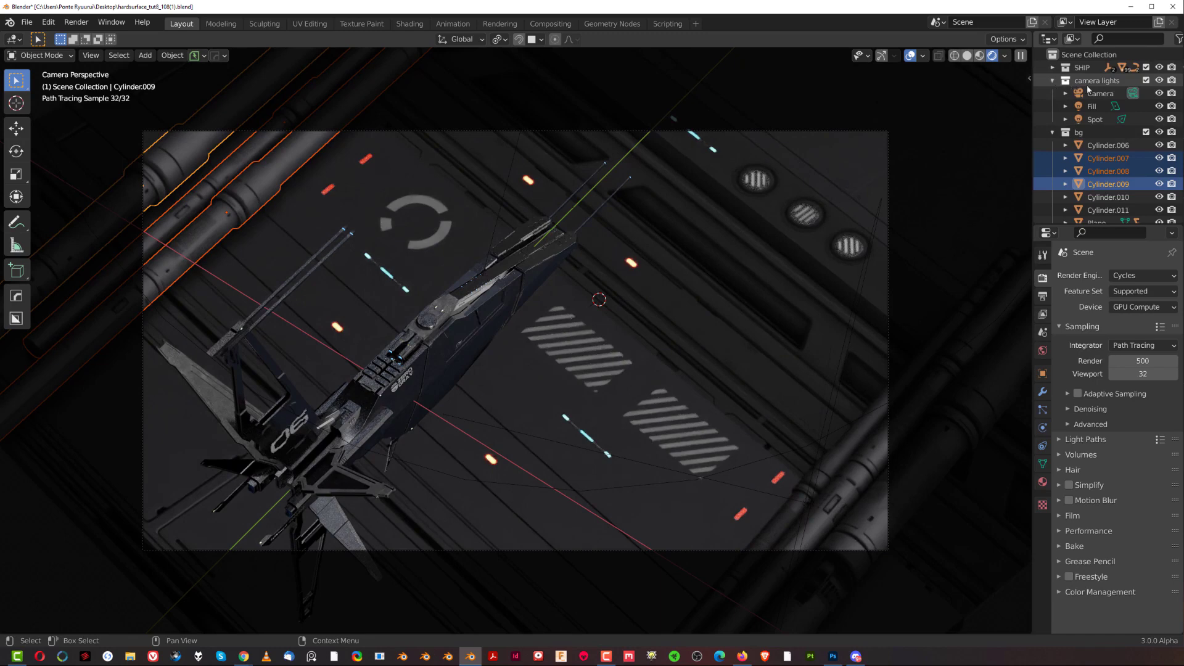
- Toggle the camera lights collection off and back on, then collapse it
{"action": "left_click", "coordinate": [1160, 81]}
{"action": "left_click", "coordinate": [1160, 80]}
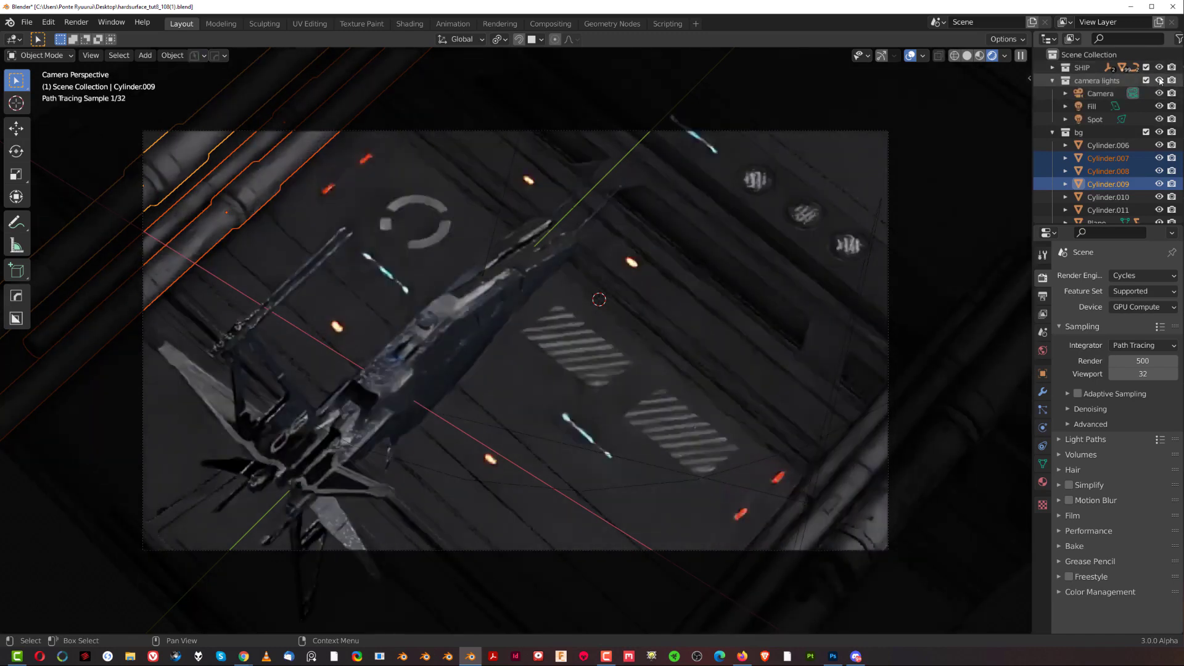
{"action": "left_click", "coordinate": [1052, 80]}
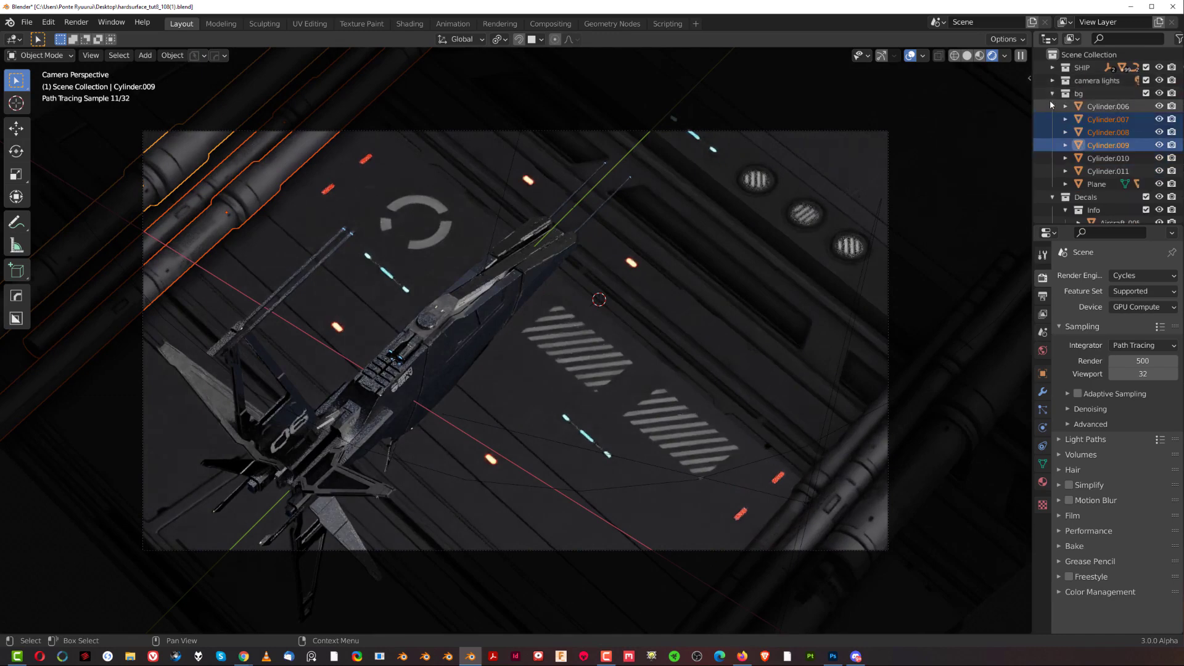
- Hide the bg collection for a transparent backdrop and delete the selected object
{"action": "left_click", "coordinate": [1159, 94]}
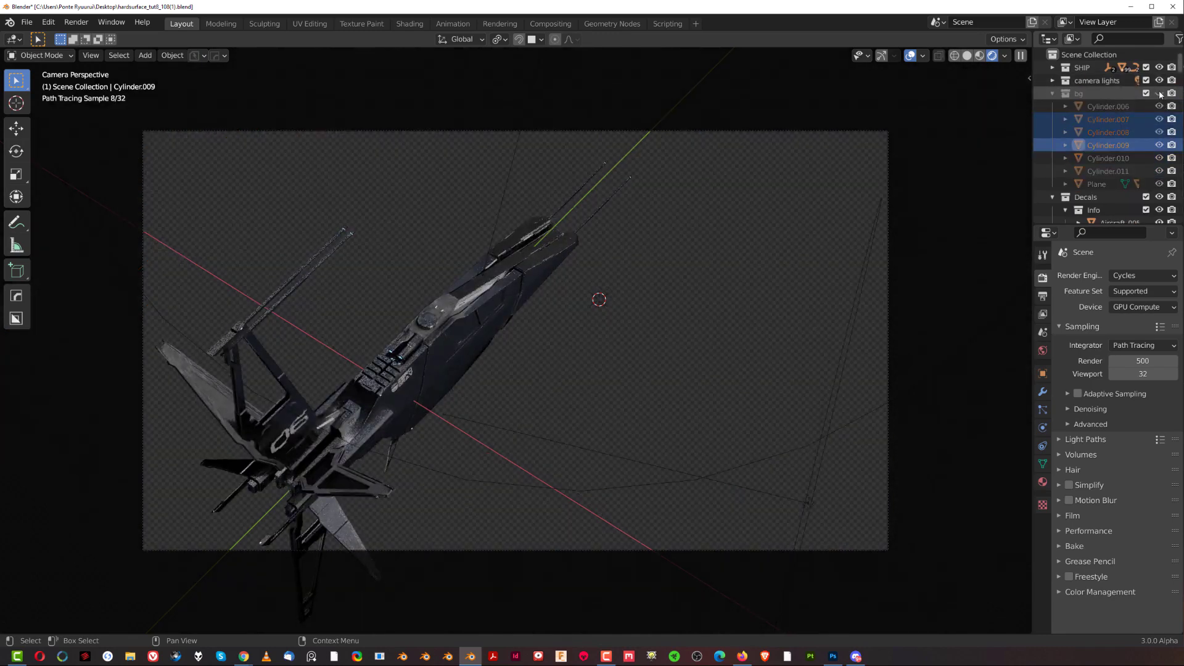
{"action": "left_click", "coordinate": [1159, 94]}
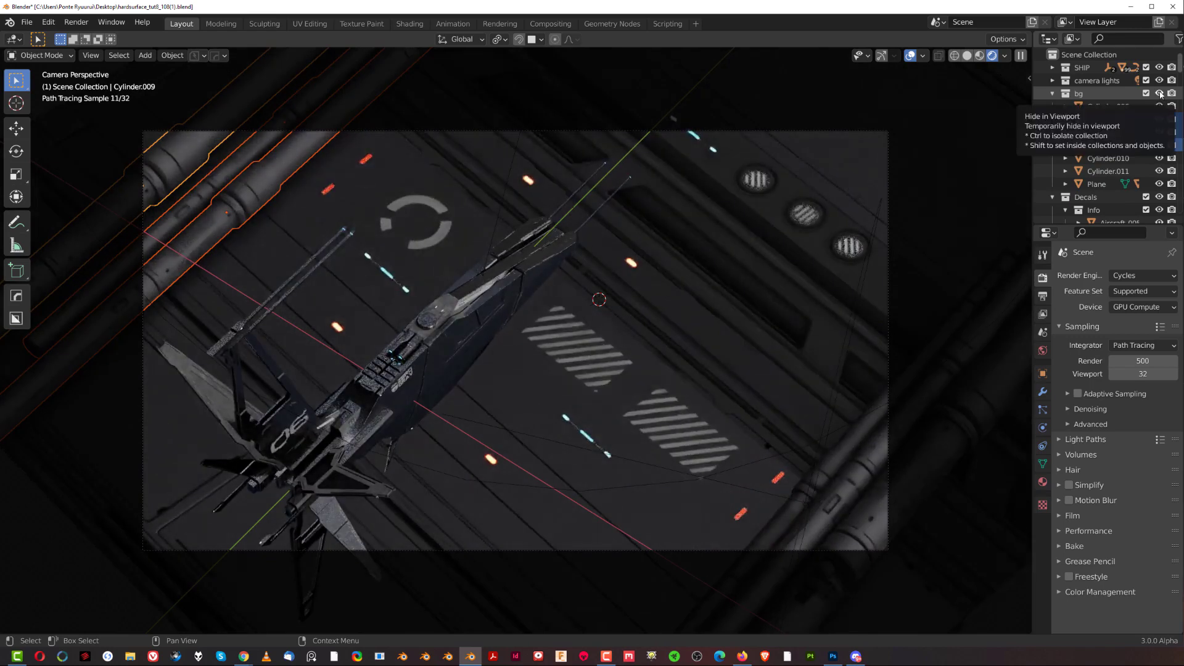
{"action": "left_click", "coordinate": [1159, 93]}
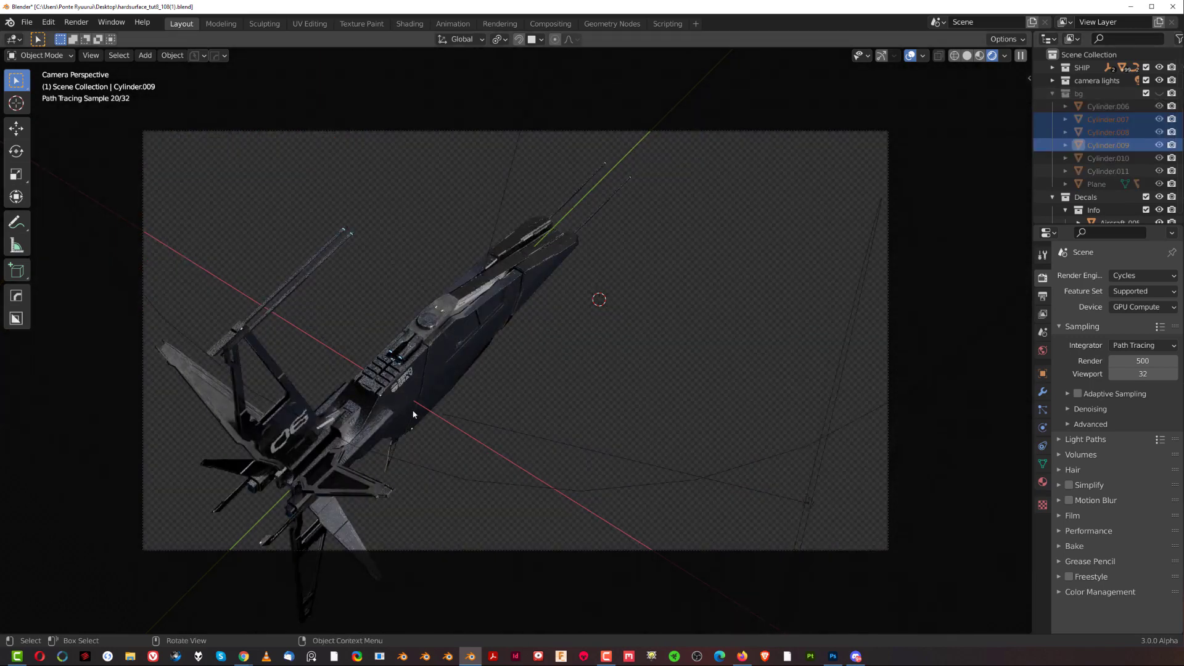
{"action": "key", "text": "shift+a"}
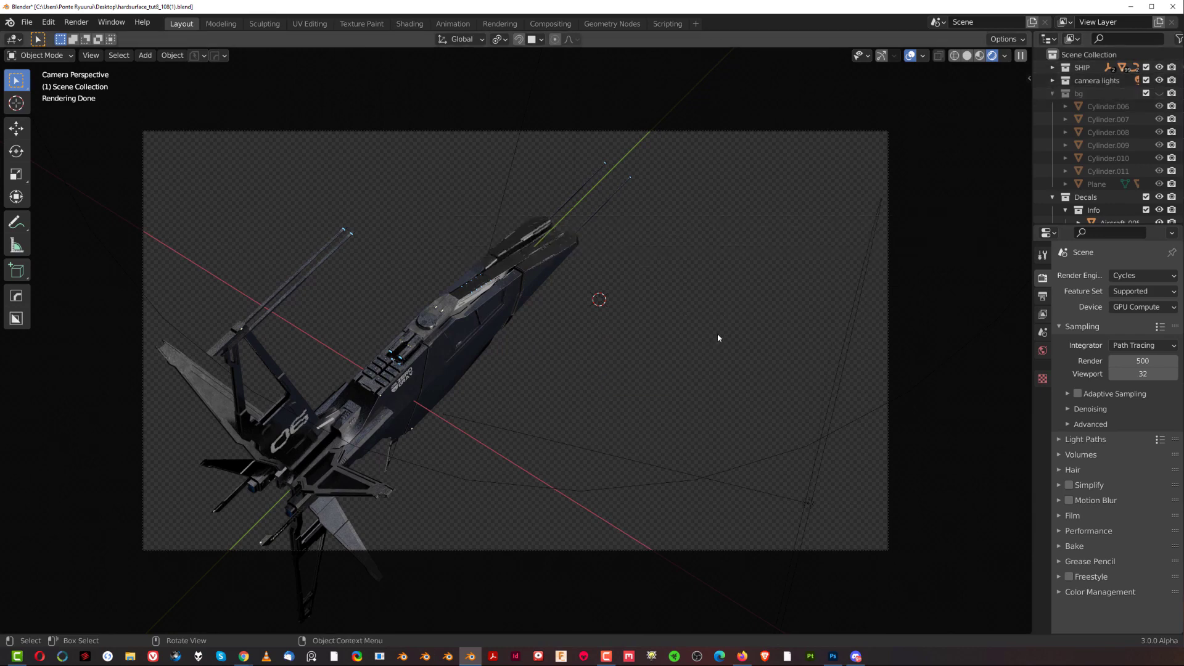
- Enable Lock Camera to View, orbit to a closer rotated shot, and split off a second area
{"action": "key", "text": "grave"}
{"action": "key", "text": "grave"}
{"action": "key", "text": "grave"}
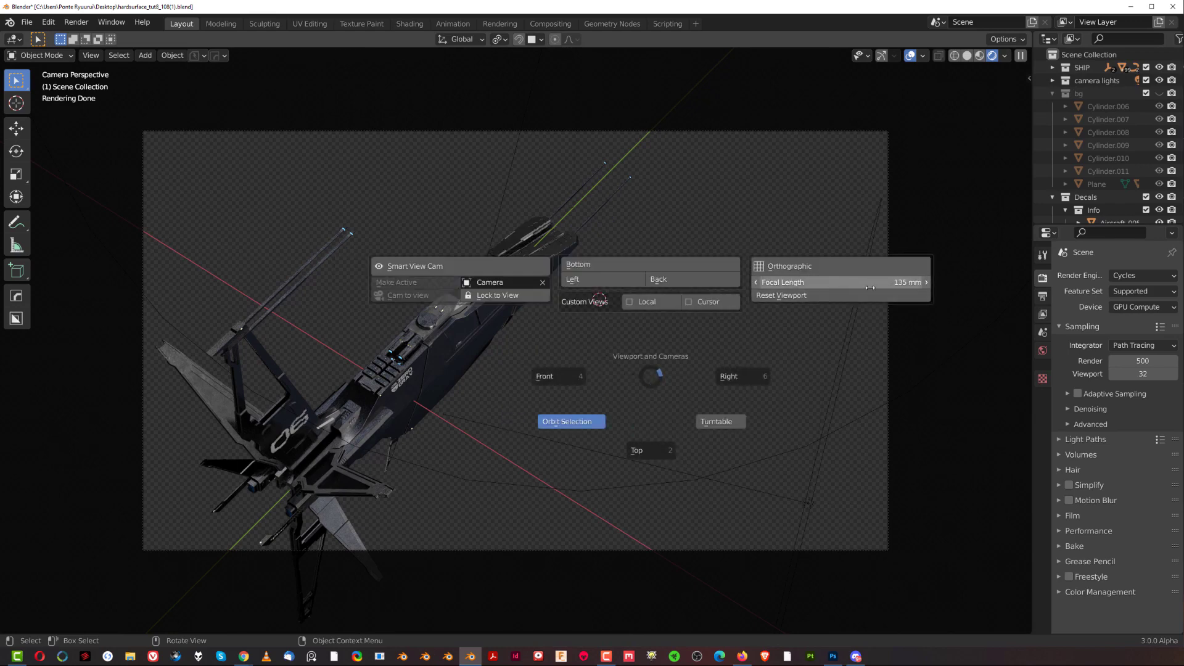
{"action": "key", "text": "Escape"}
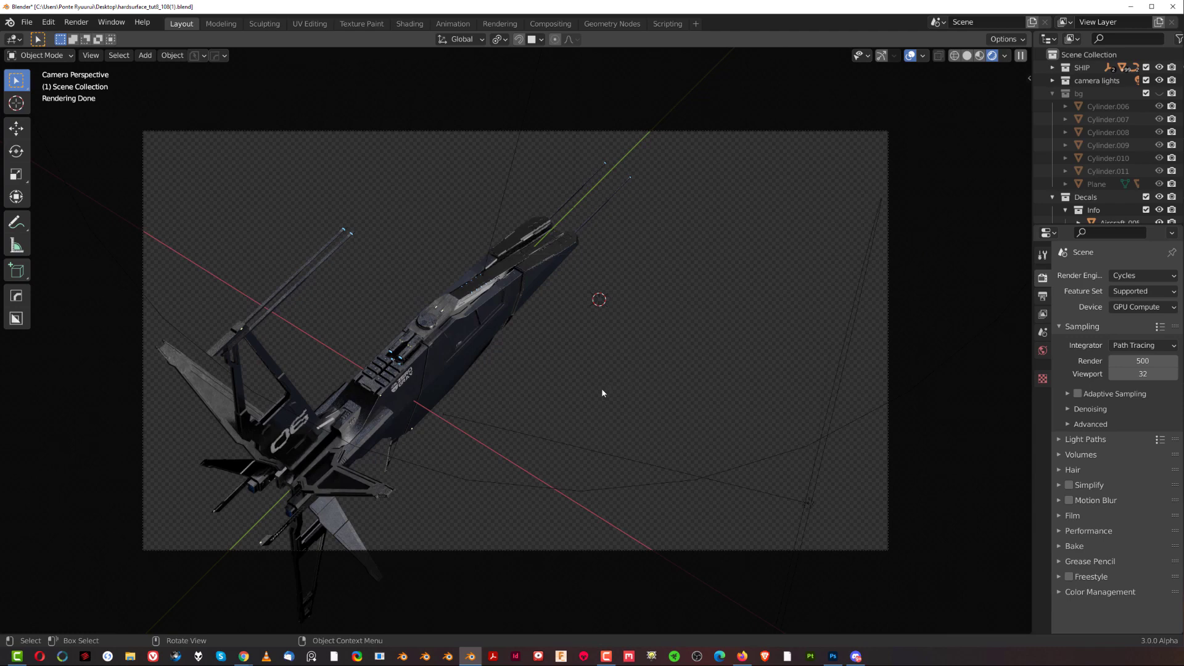
{"action": "key", "text": "grave"}
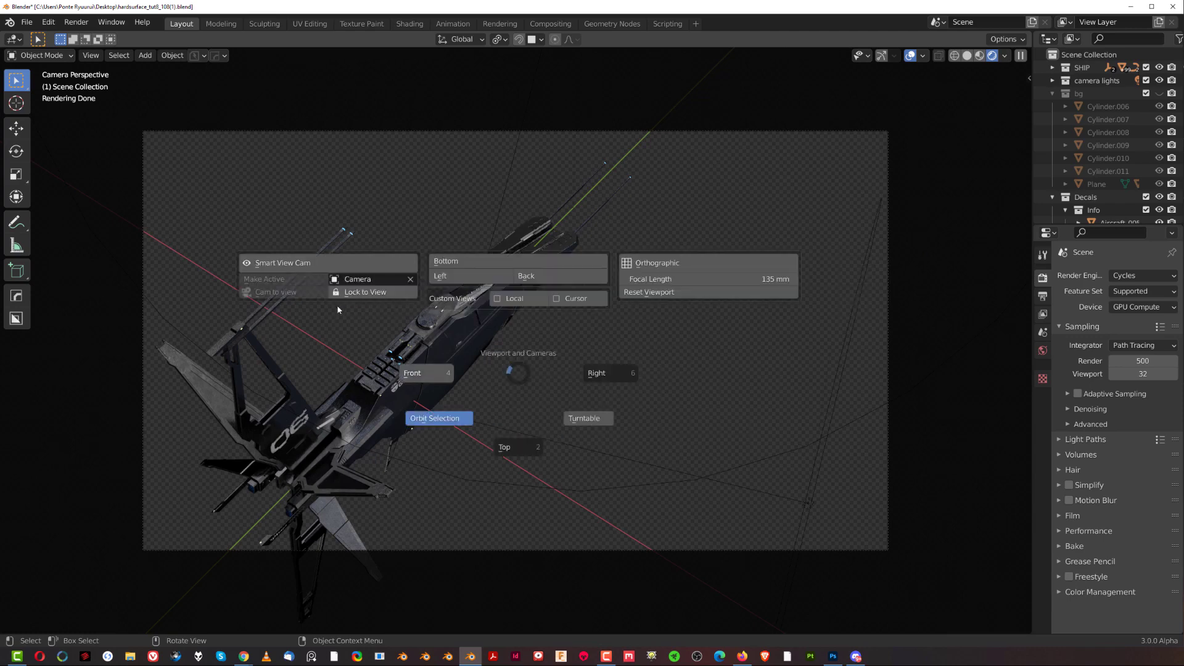
{"action": "left_click", "coordinate": [356, 293]}
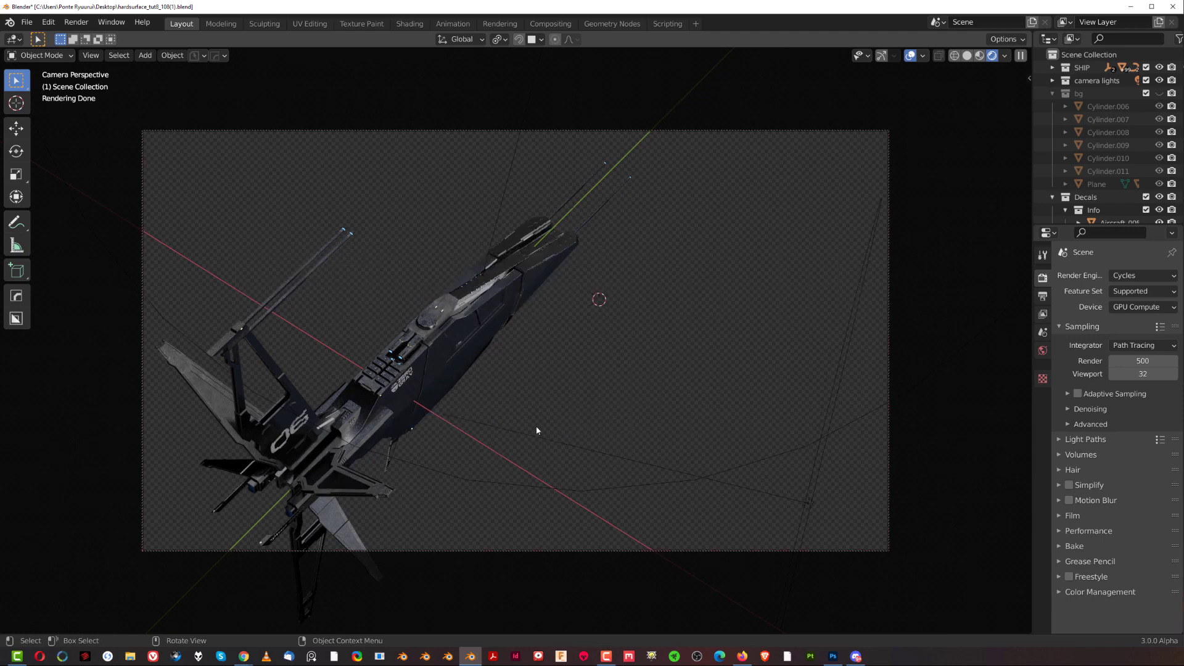
{"action": "middle_click_drag", "start_coordinate": [530, 412], "coordinate": [500, 366]}
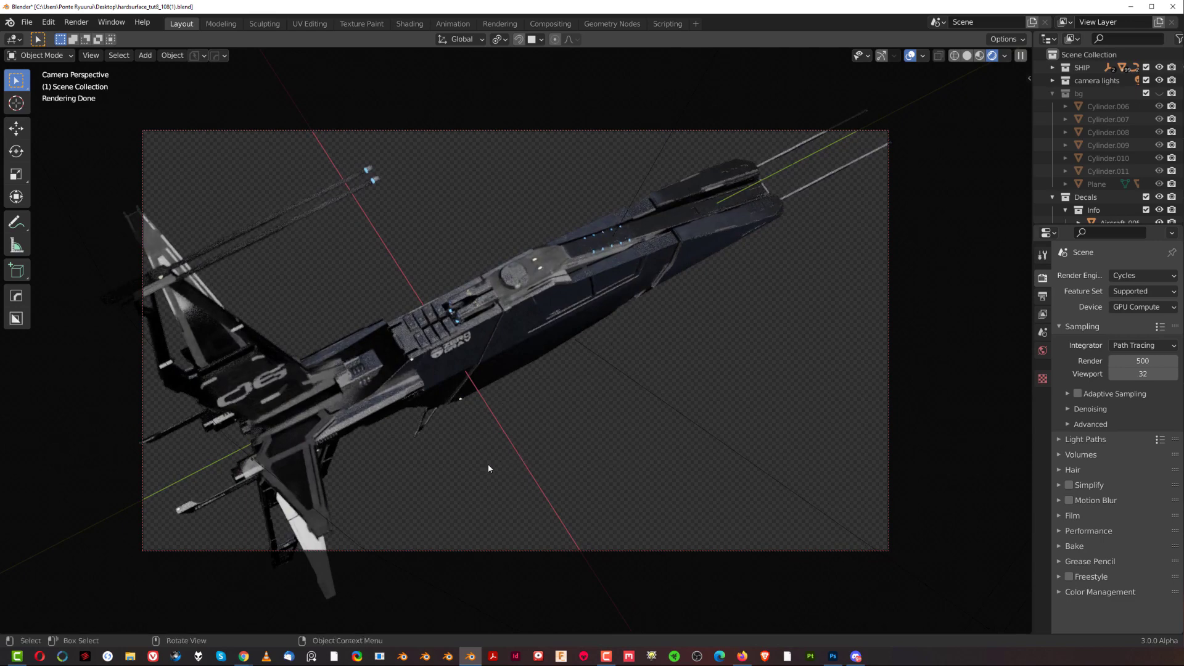
{"action": "mouse_move", "coordinate": [1028, 630]}
{"action": "left_mouse_down"}
{"action": "mouse_move", "coordinate": [1015, 583]}
{"action": "mouse_move", "coordinate": [515, 500]}
{"action": "left_mouse_up"}
- Turn the new area into a World Shader Editor and set Background Strength to 1
{"action": "left_click", "coordinate": [17, 508]}
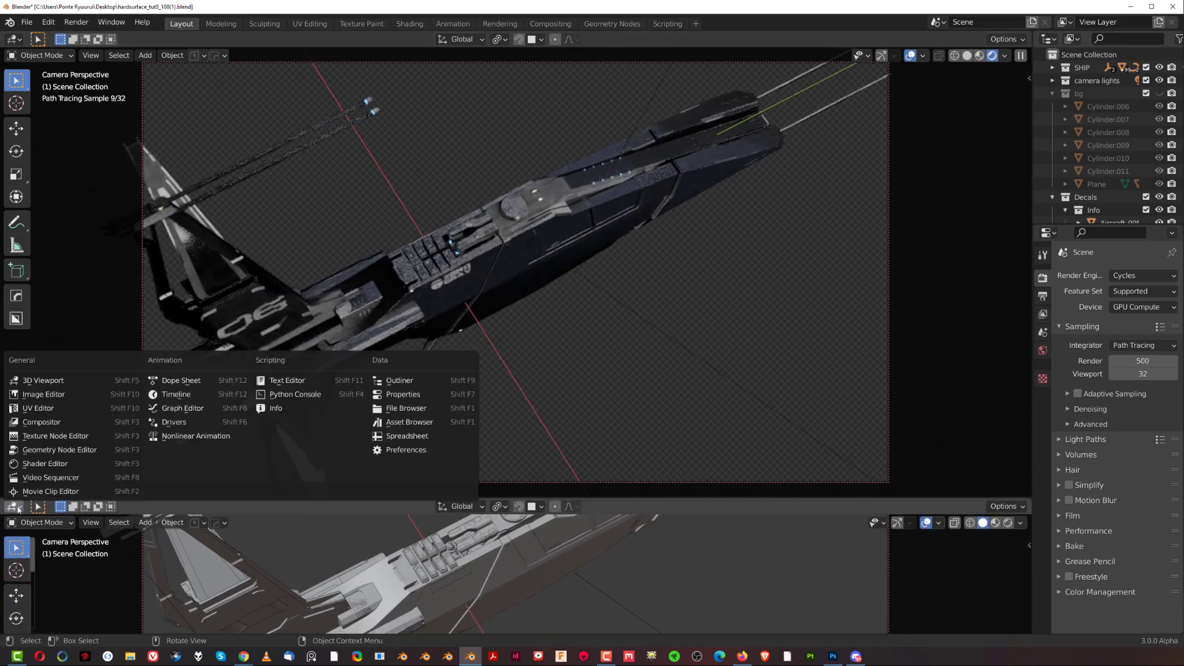
{"action": "left_click", "coordinate": [49, 463]}
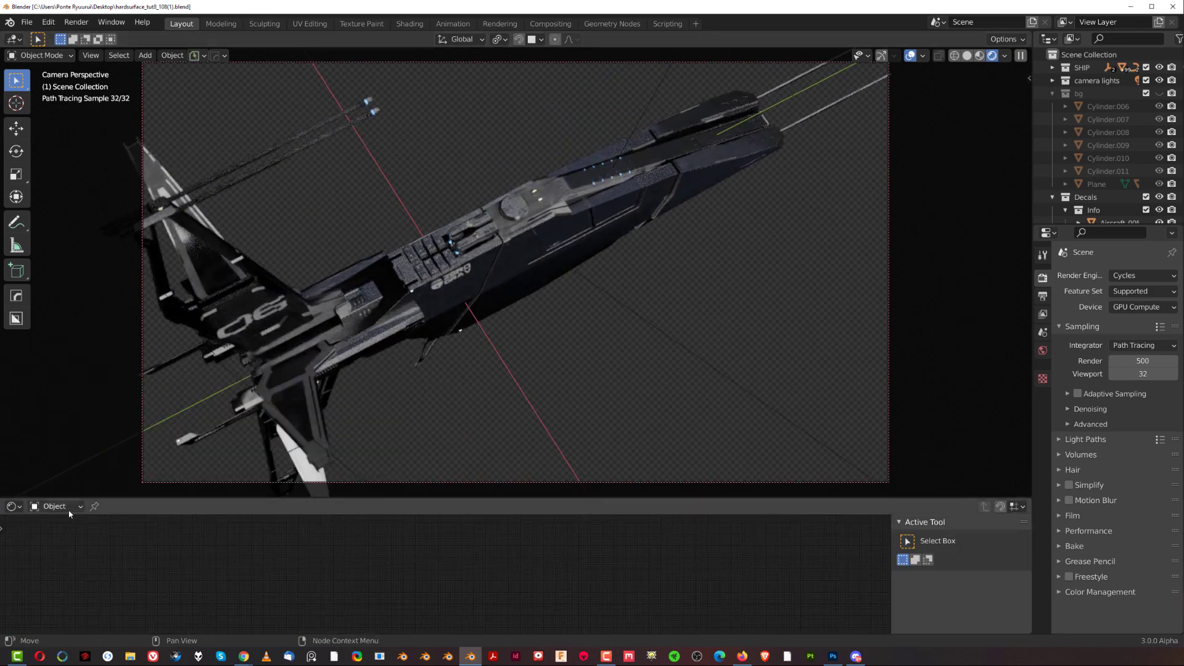
{"action": "left_click", "coordinate": [71, 535]}
{"action": "scroll", "coordinate": [432, 601], "scroll_direction": "up", "scroll_amount": 6}
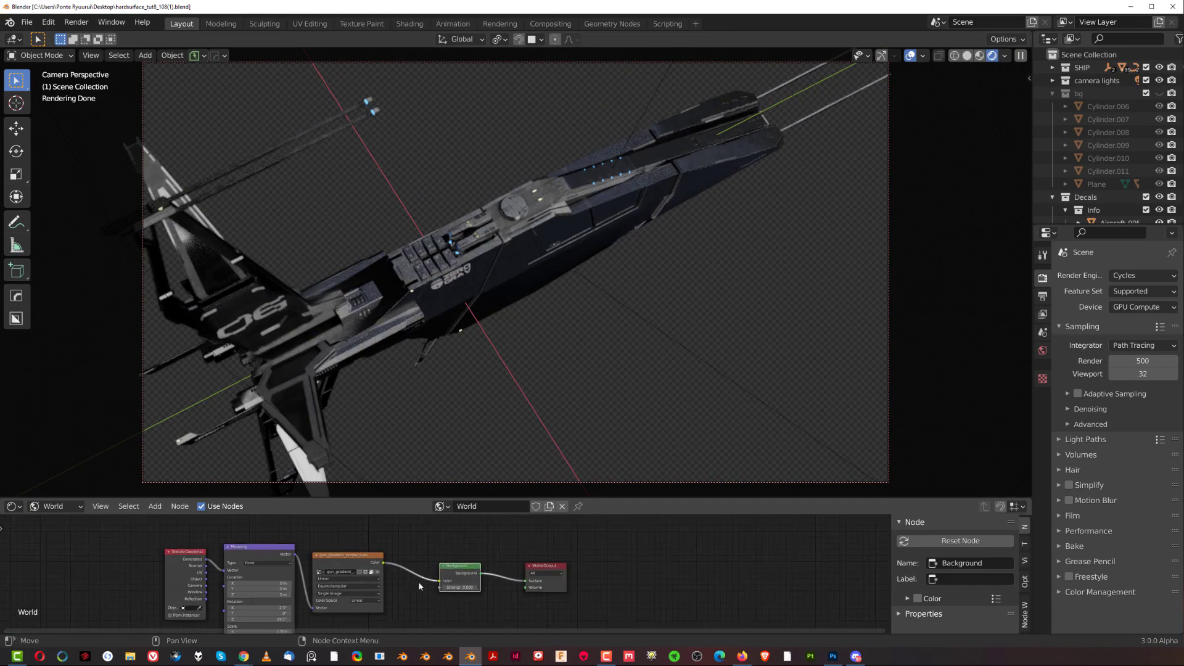
{"action": "scroll", "coordinate": [439, 601], "scroll_direction": "up", "scroll_amount": 3}
{"action": "left_click", "coordinate": [498, 615]}
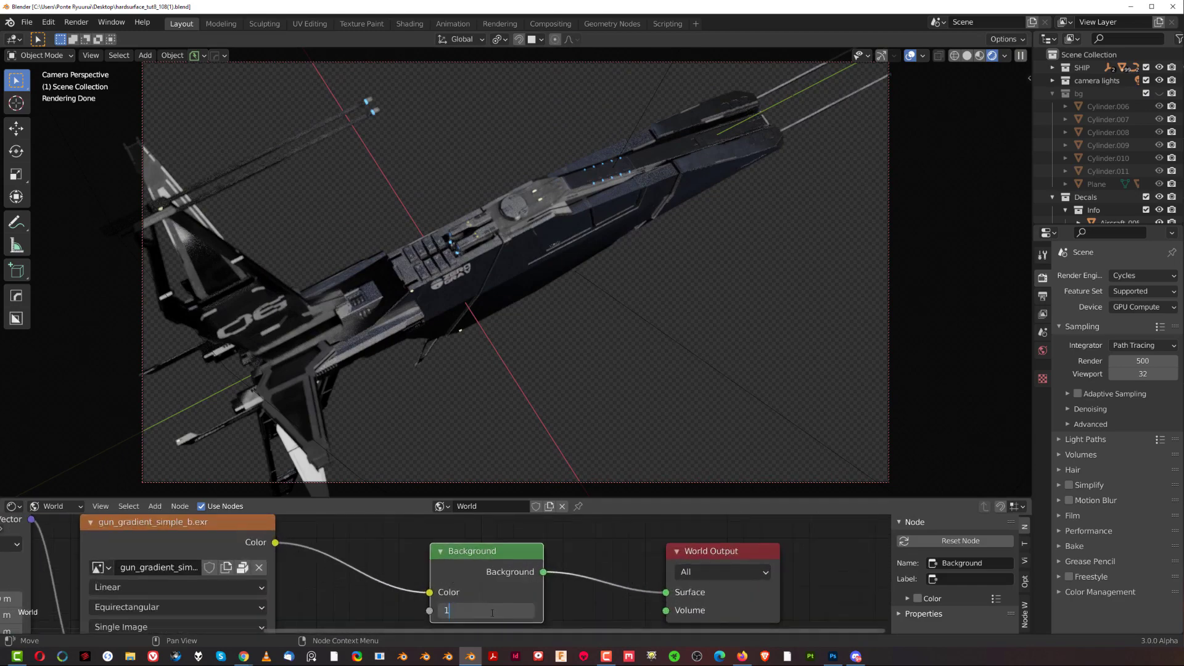
{"action": "type", "text": "1"}
{"action": "key", "text": "Return"}
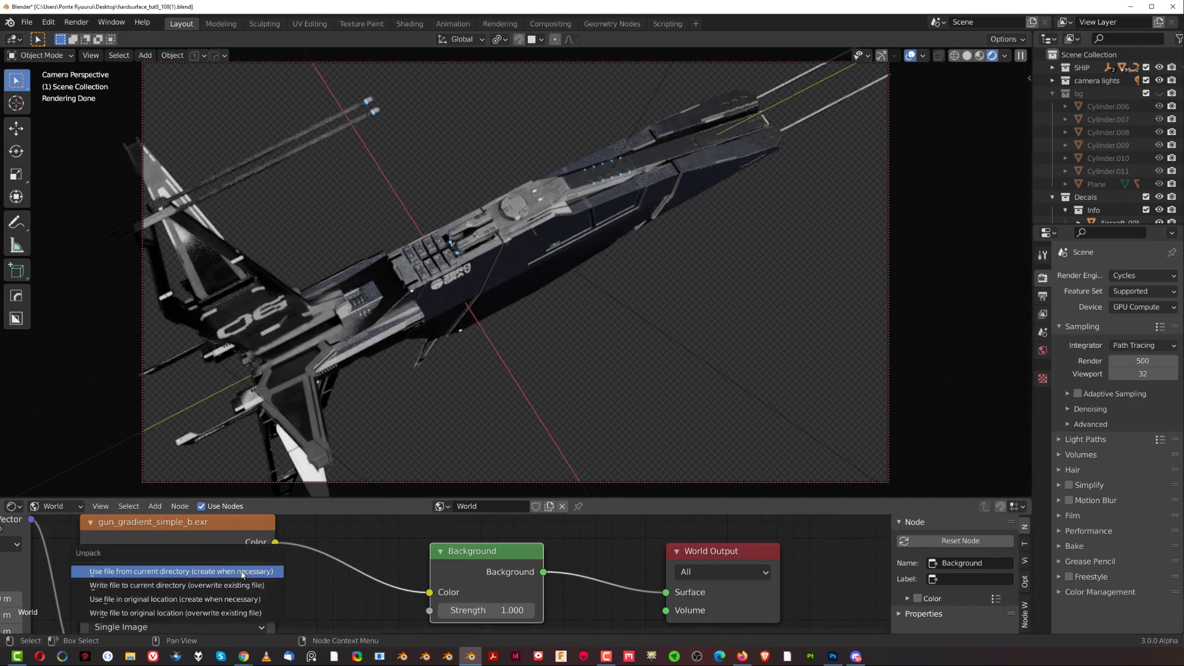
- Clear the environment node's HDRI image, reframe the camera, and select wing part Box.005
{"action": "left_click", "coordinate": [259, 565]}
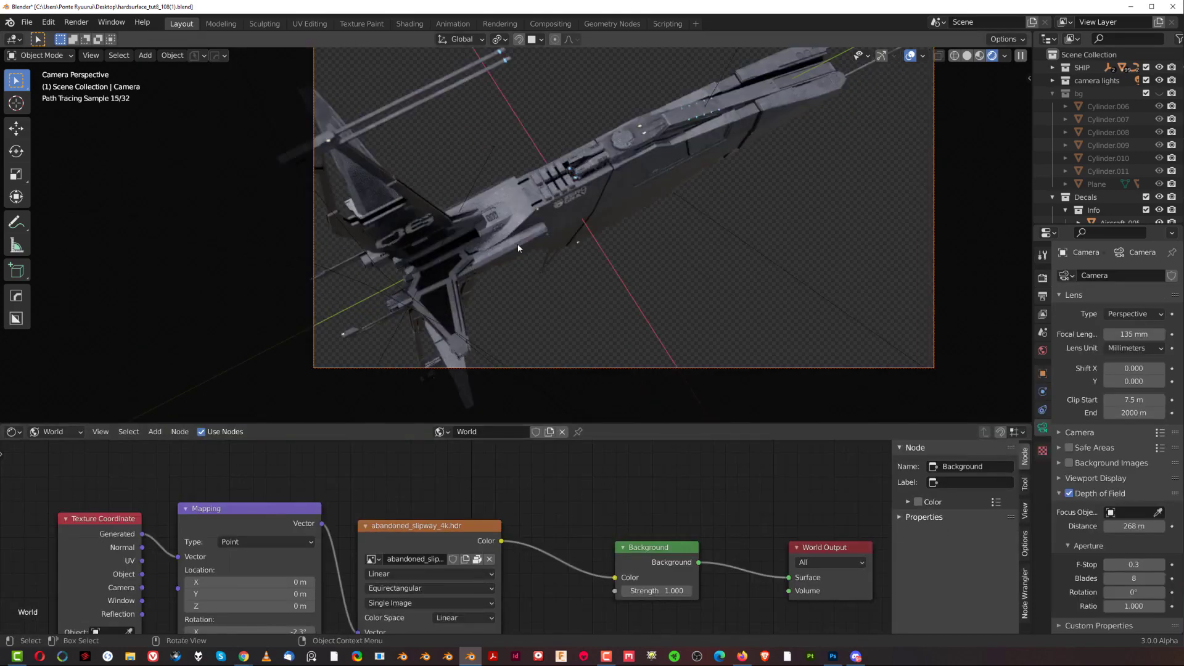
{"action": "mouse_move", "coordinate": [516, 243]}
{"action": "middle_mouse_down"}
{"action": "mouse_move", "coordinate": [582, 232]}
{"action": "mouse_move", "coordinate": [528, 294]}
{"action": "mouse_move", "coordinate": [430, 334]}
{"action": "middle_mouse_up"}
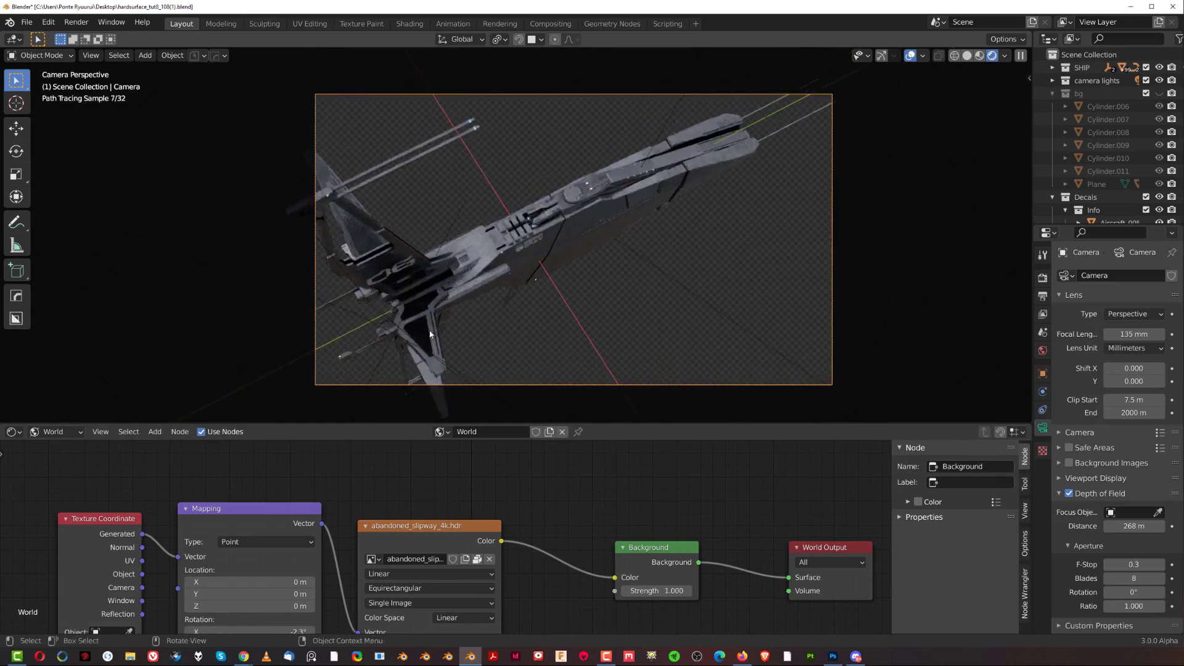
{"action": "left_click", "coordinate": [420, 331]}
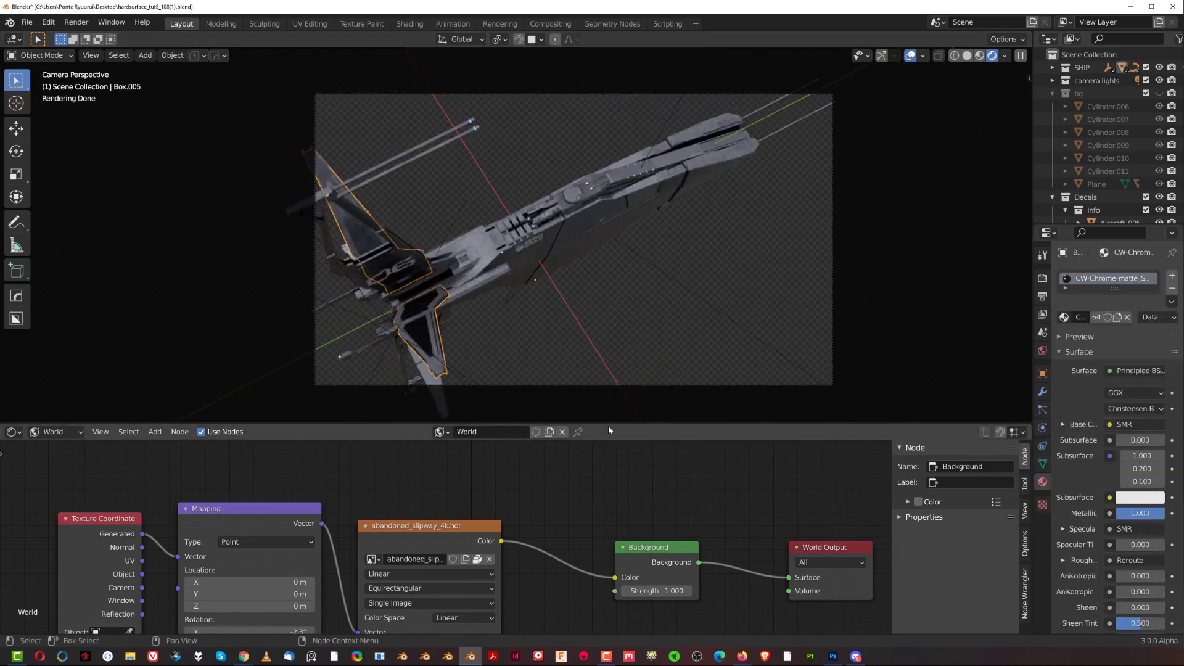
- Give Box.005 a new blank material with slightly higher roughness and a mid-grey base colour
{"action": "key", "text": "alt+m"}
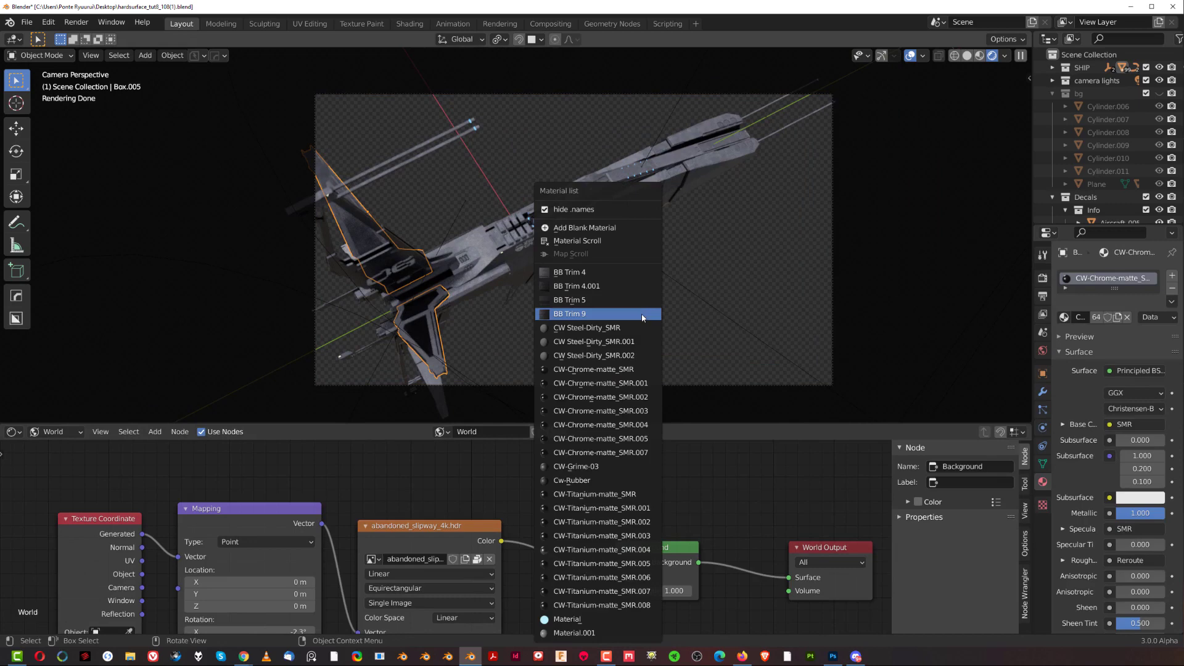
{"action": "left_click", "coordinate": [612, 229]}
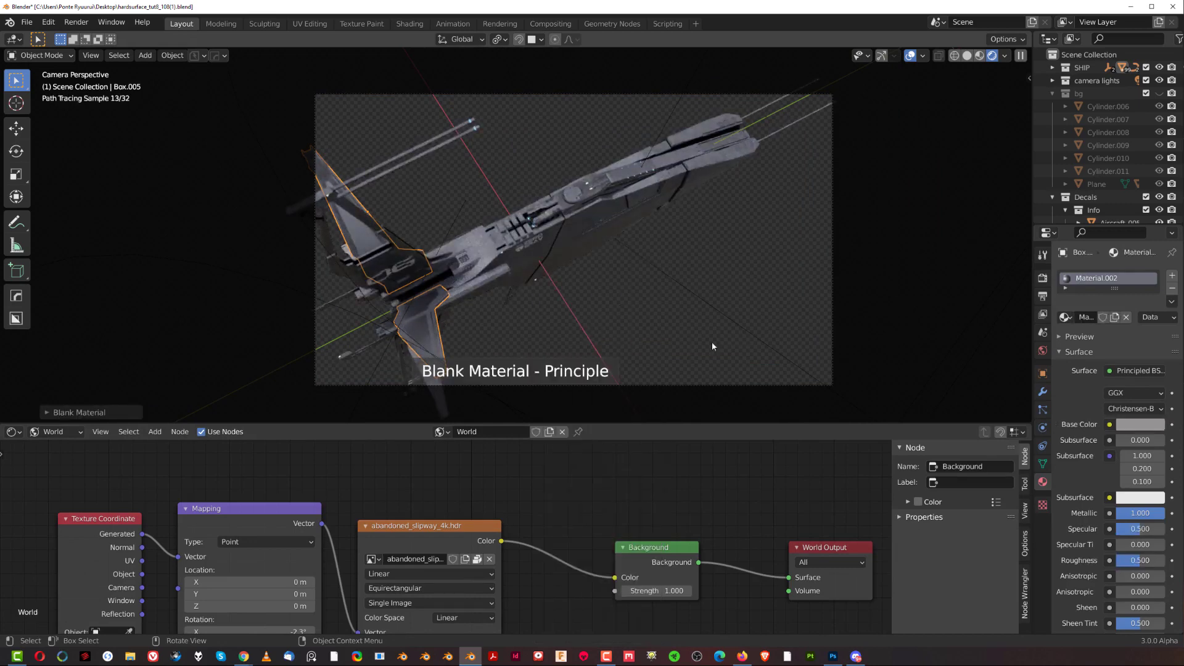
{"action": "left_click_drag", "start_coordinate": [1141, 560], "coordinate": [1149, 560]}
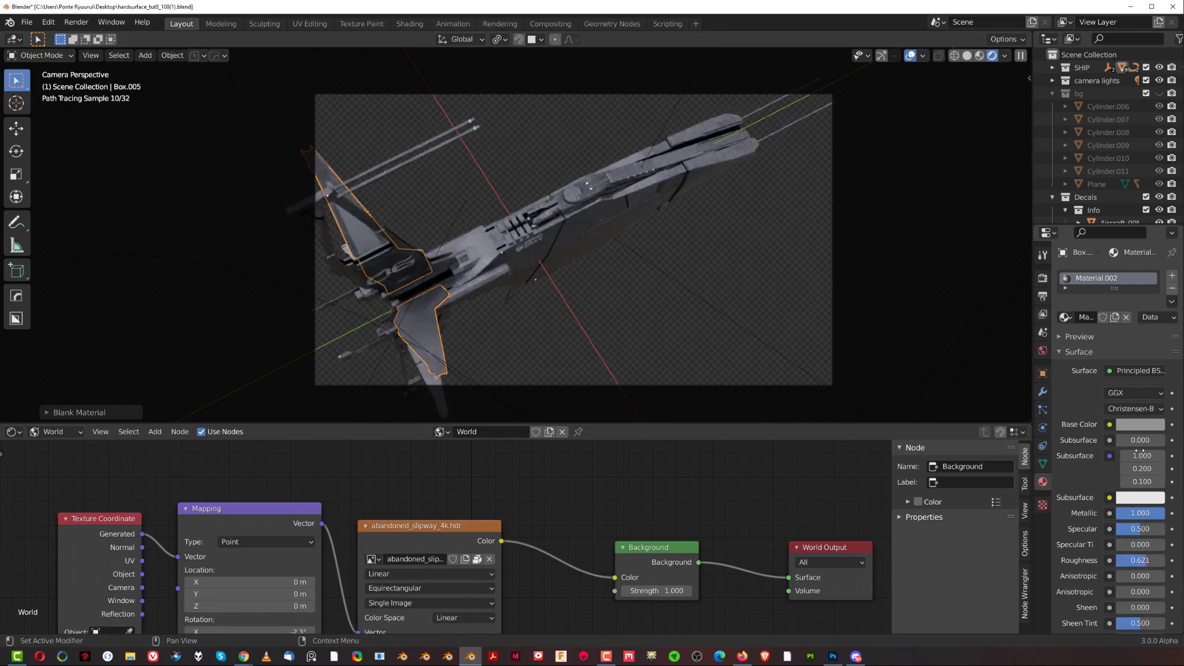
{"action": "left_click", "coordinate": [1138, 429]}
{"action": "left_click_drag", "start_coordinate": [1154, 262], "coordinate": [1155, 292]}
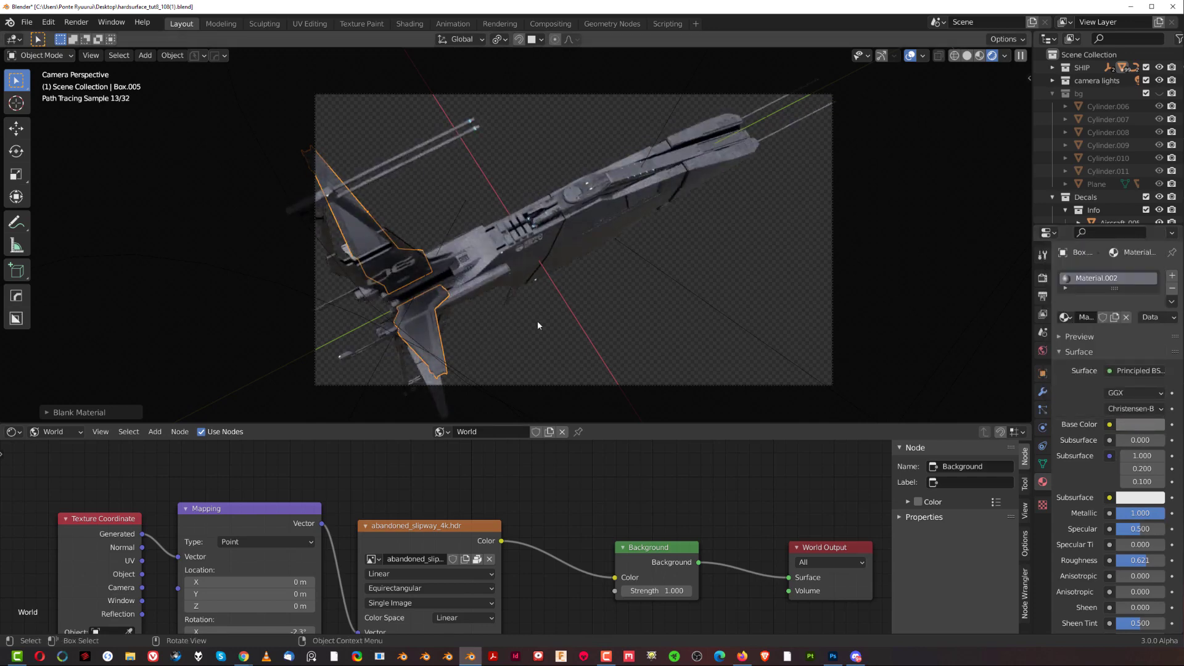
- Select Slice.009 and Box.003_Plate in turn, starting and cancelling moves to identify them
{"action": "scroll", "coordinate": [557, 337], "scroll_direction": "up", "scroll_amount": 3}
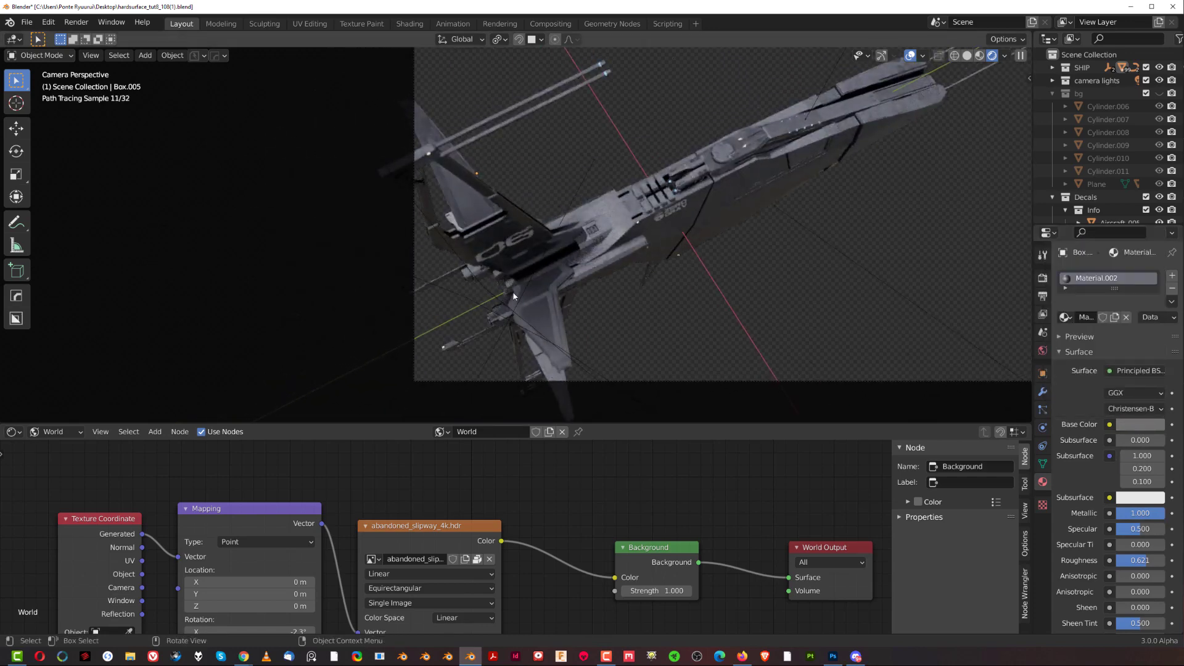
{"action": "left_click", "coordinate": [538, 270]}
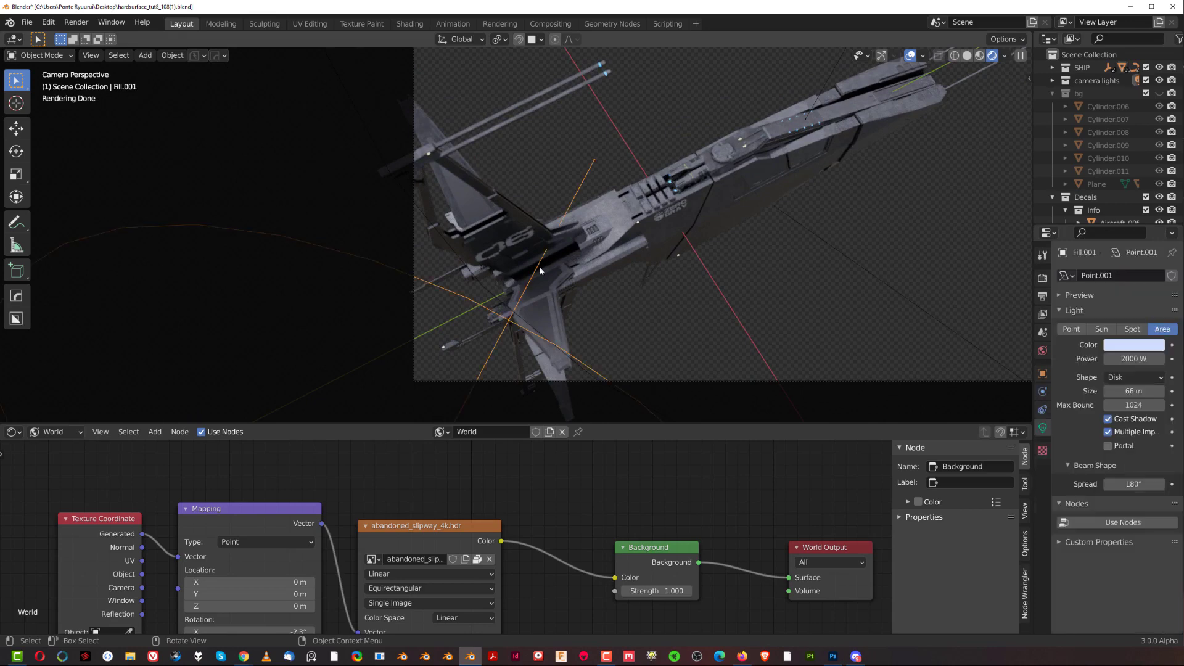
{"action": "left_click", "coordinate": [553, 265]}
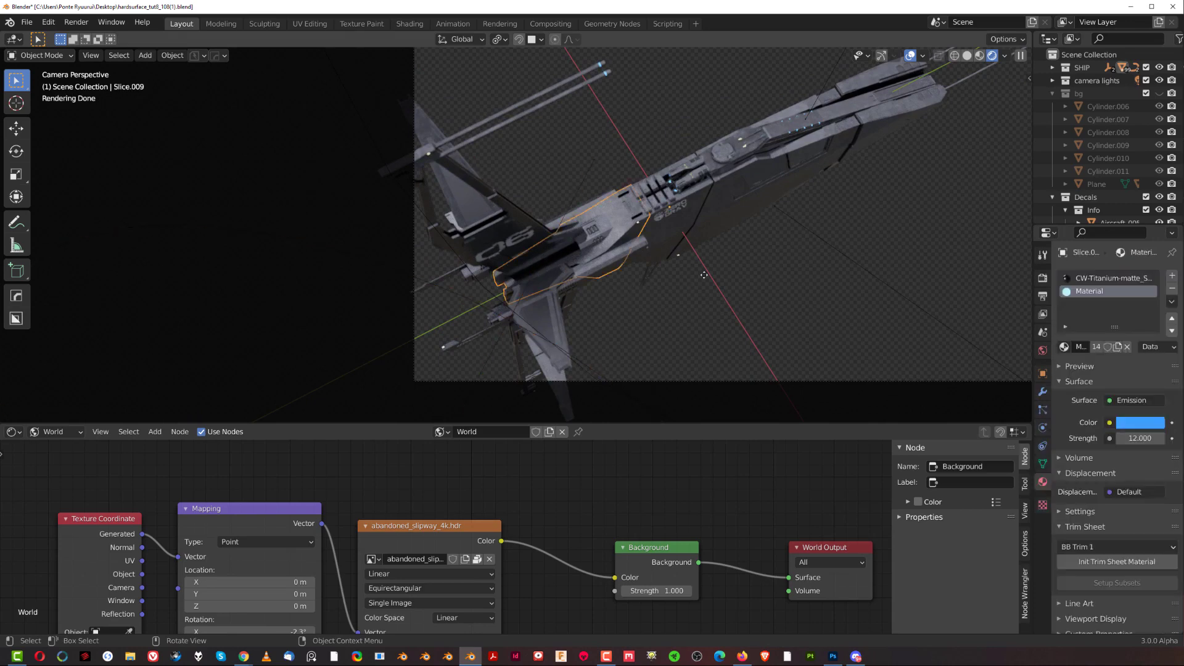
{"action": "key", "text": "g"}
{"action": "right_click", "coordinate": [874, 328]}
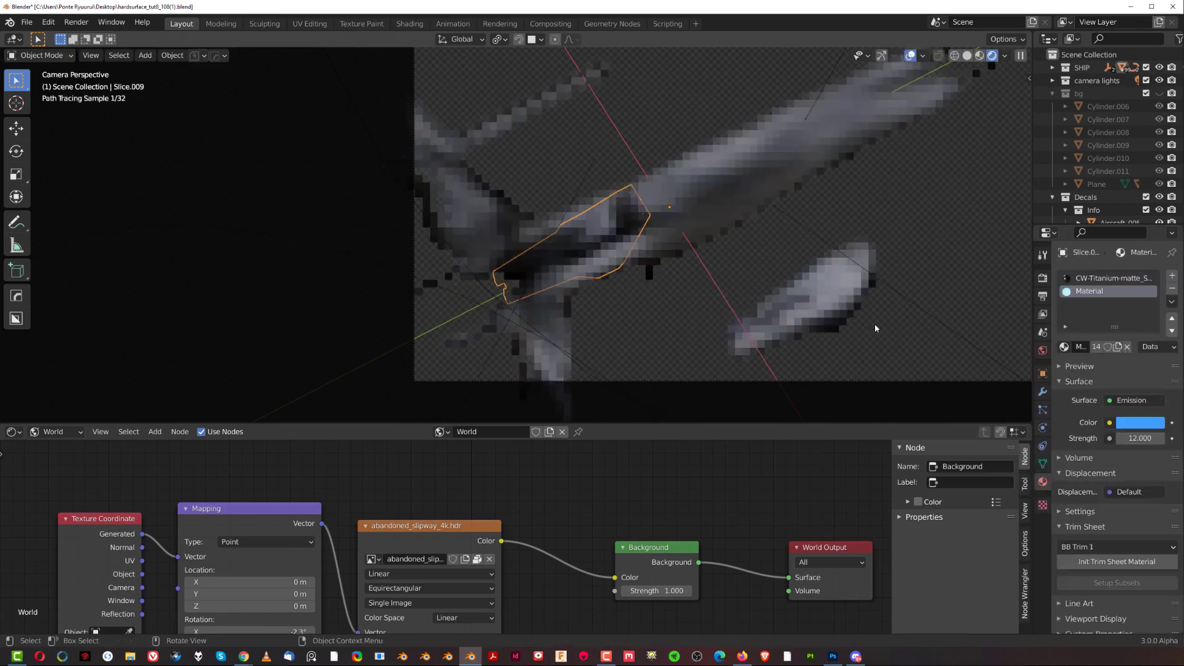
{"action": "left_click", "coordinate": [550, 265]}
{"action": "key", "text": "g"}
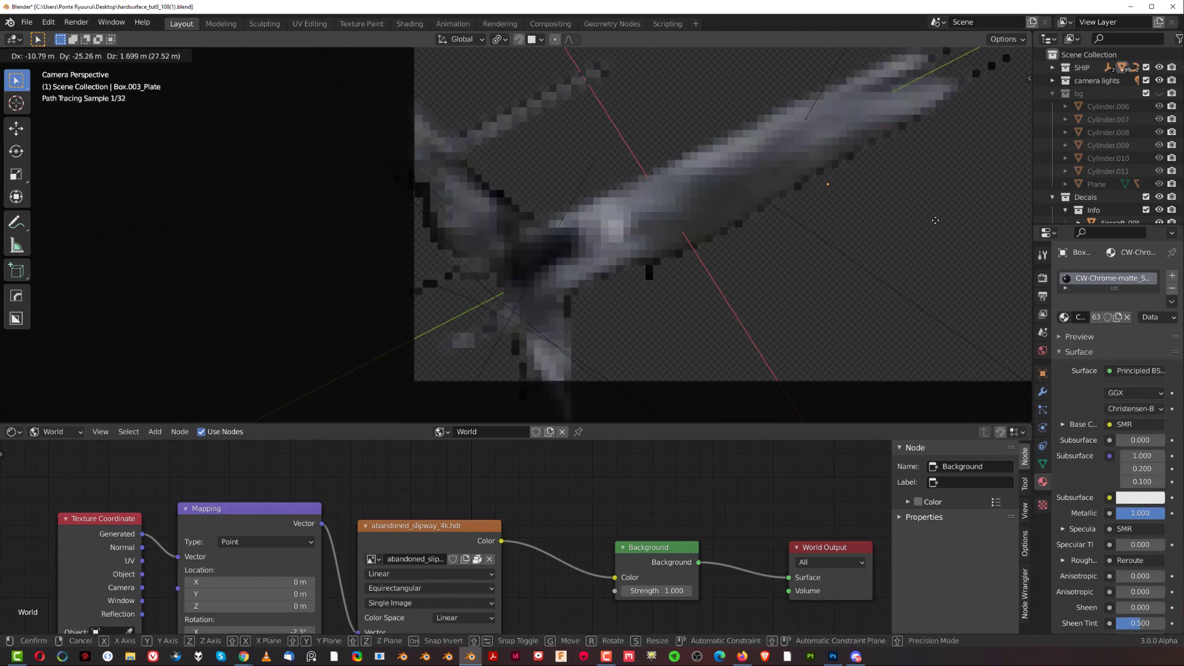
{"action": "right_click", "coordinate": [937, 220]}
- Orbit around the ship's rear to bring Slice.009 into view
{"action": "scroll", "coordinate": [563, 383], "scroll_direction": "up", "scroll_amount": 4}
{"action": "middle_click_drag", "start_coordinate": [592, 351], "coordinate": [605, 335]}
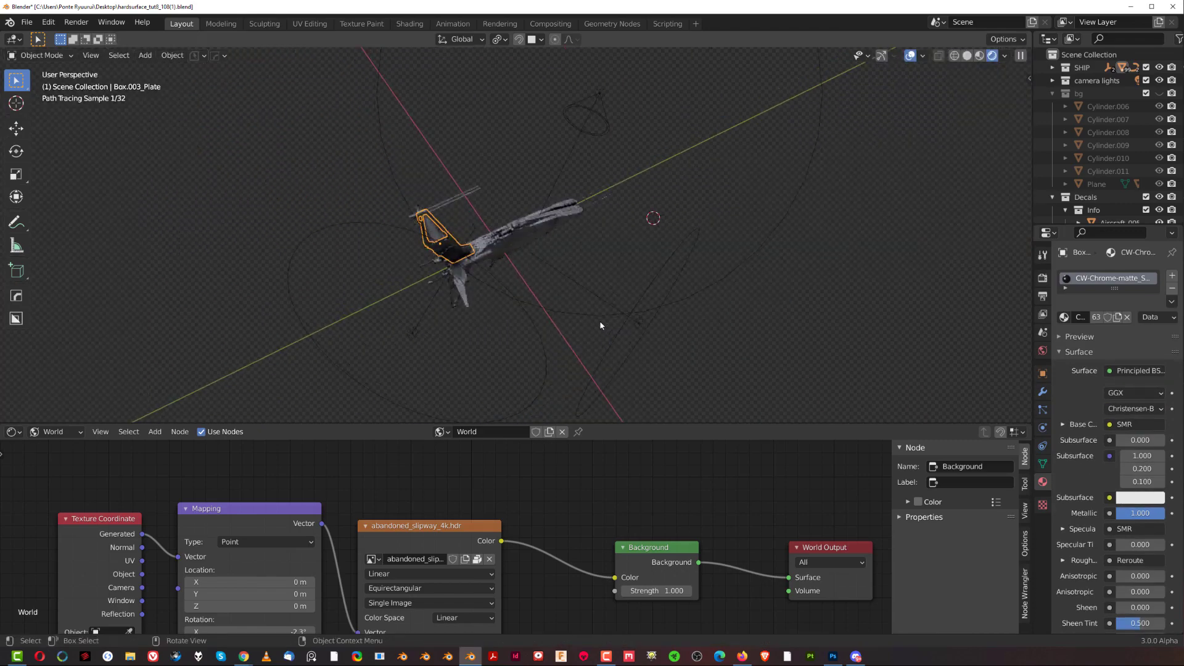
{"action": "scroll", "coordinate": [431, 287], "scroll_direction": "up", "scroll_amount": 5}
{"action": "middle_click_drag", "start_coordinate": [432, 287], "coordinate": [475, 256]}
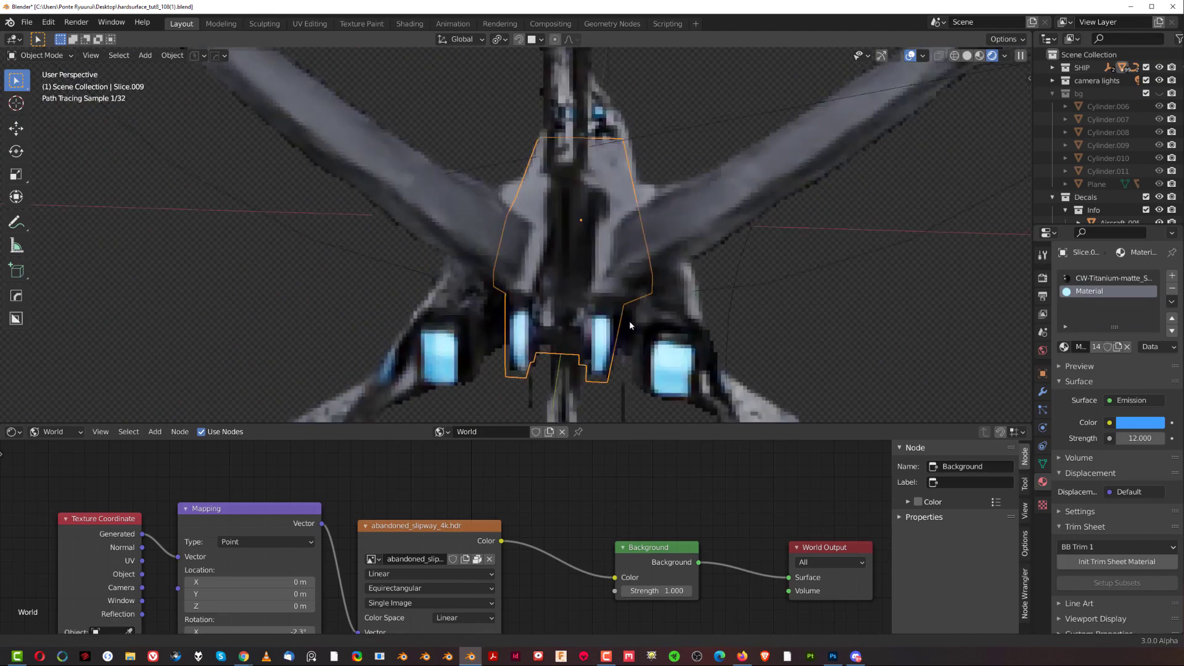
{"action": "middle_click_drag", "start_coordinate": [586, 278], "coordinate": [591, 329]}
{"action": "scroll", "coordinate": [592, 329], "scroll_direction": "up", "scroll_amount": 2}
{"action": "middle_click_drag", "start_coordinate": [533, 357], "coordinate": [595, 320]}
- Assign Material.002 to Slice.009's three channel faces through a new material slot
{"action": "key", "text": "Tab"}
{"action": "left_click", "coordinate": [672, 355]}
{"action": "left_click", "coordinate": [606, 350], "text": "shift"}
{"action": "left_click", "coordinate": [559, 334], "text": "shift"}
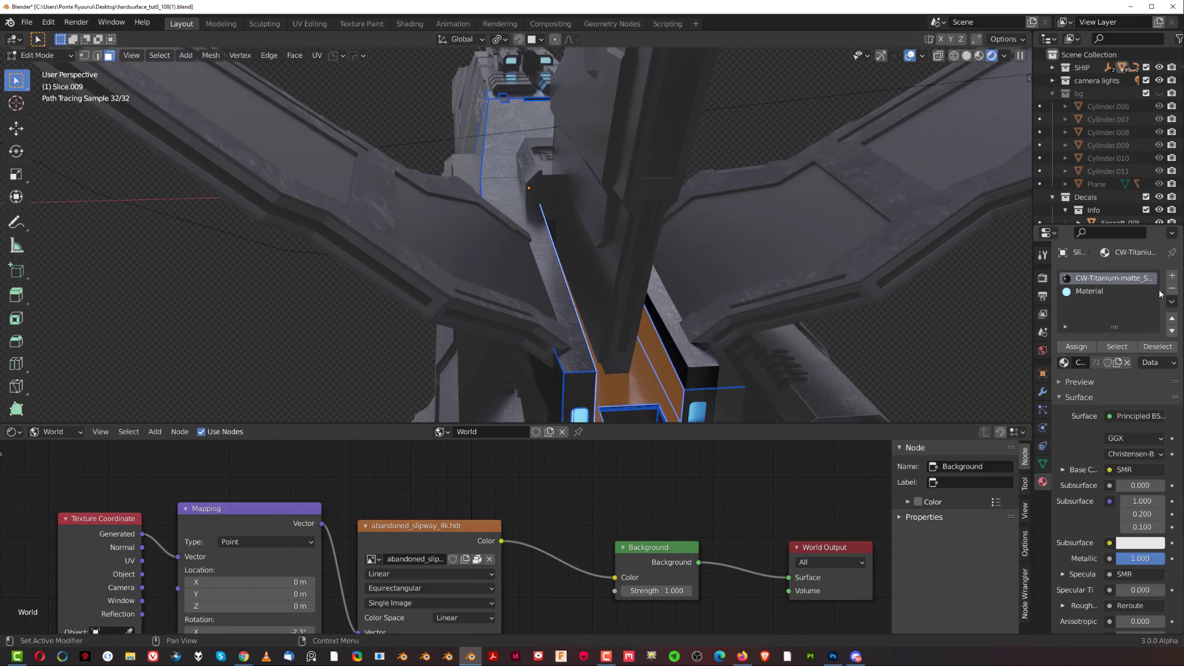
{"action": "left_click", "coordinate": [1171, 275]}
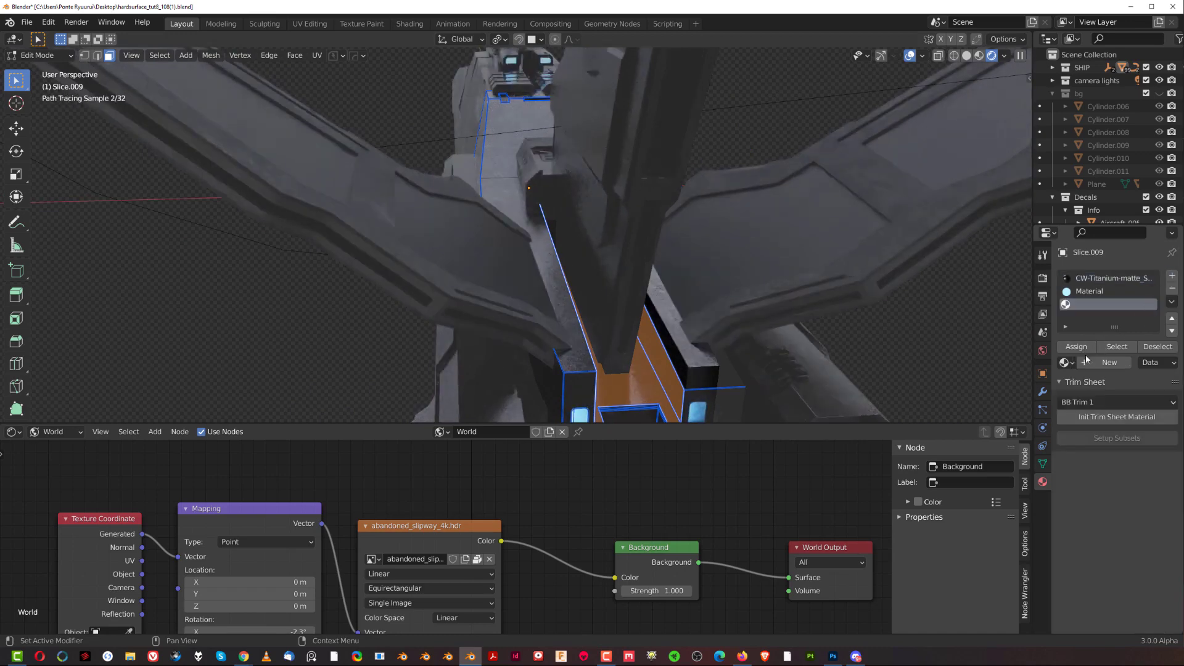
{"action": "left_click", "coordinate": [1065, 363]}
{"action": "left_click", "coordinate": [956, 494]}
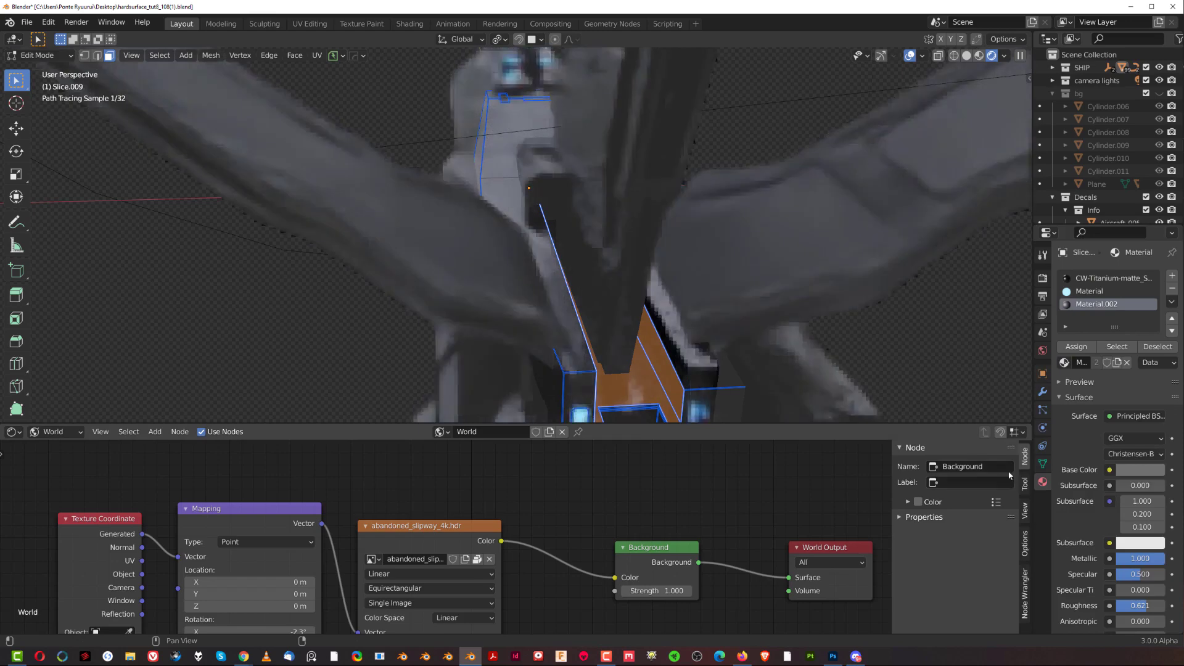
{"action": "key", "text": "Tab"}
- Orbit to a new angle around the ship and select the camera
{"action": "scroll", "coordinate": [781, 220], "scroll_direction": "down", "scroll_amount": 5}
{"action": "mouse_move", "coordinate": [745, 267]}
{"action": "middle_mouse_down"}
{"action": "mouse_move", "coordinate": [666, 246]}
{"action": "mouse_move", "coordinate": [674, 257]}
{"action": "mouse_move", "coordinate": [618, 260]}
{"action": "mouse_move", "coordinate": [612, 180]}
{"action": "mouse_move", "coordinate": [563, 338]}
{"action": "mouse_move", "coordinate": [636, 190]}
{"action": "middle_mouse_up"}
{"action": "scroll", "coordinate": [619, 261], "scroll_direction": "down", "scroll_amount": 5}
{"action": "left_click", "coordinate": [621, 158]}
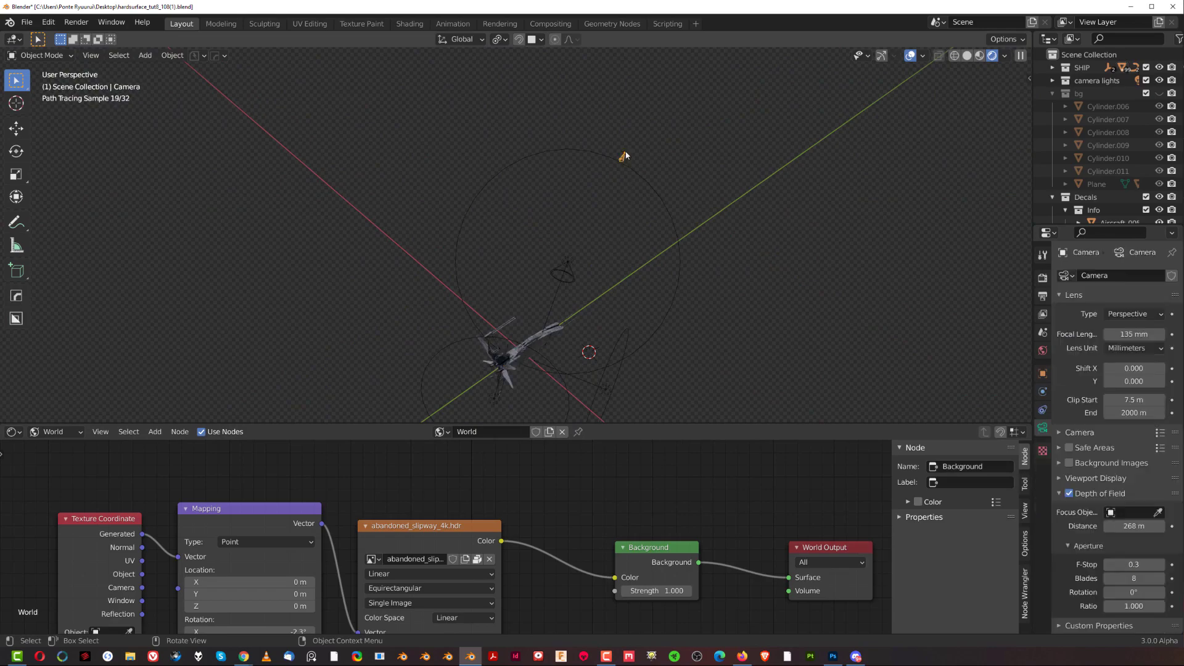
- Look through the selected camera and recentre its frame
{"action": "key", "text": "KP_0"}
{"action": "scroll", "coordinate": [666, 231], "scroll_direction": "up", "scroll_amount": 1}
{"action": "middle_click_drag", "start_coordinate": [787, 192], "coordinate": [686, 212], "text": "shift"}
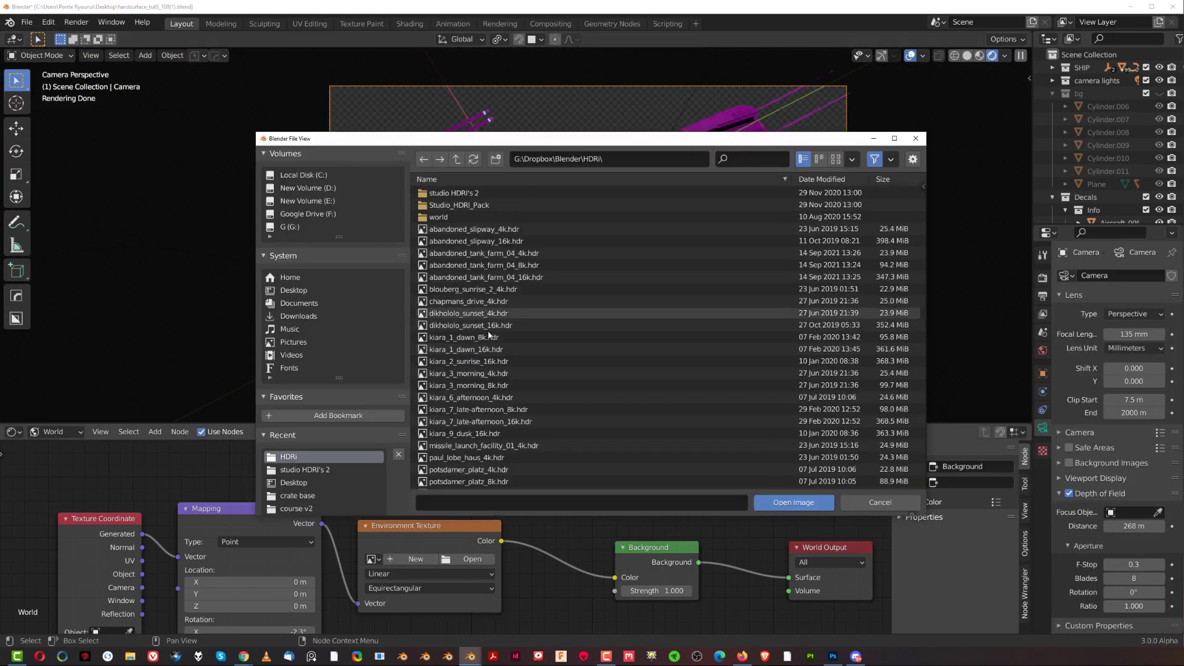
- Browse to the studio HDRI's 2 folder and load gun_gradient_simple_b.hdr as the environment
{"action": "double_click", "coordinate": [478, 203]}
{"action": "scroll", "coordinate": [470, 400], "scroll_direction": "down", "scroll_amount": 7}
{"action": "scroll", "coordinate": [472, 404], "scroll_direction": "up", "scroll_amount": 4}
{"action": "left_click", "coordinate": [457, 160]}
{"action": "double_click", "coordinate": [465, 204]}
{"action": "scroll", "coordinate": [470, 314], "scroll_direction": "down", "scroll_amount": 8}
{"action": "left_click", "coordinate": [456, 160]}
{"action": "double_click", "coordinate": [465, 194]}
{"action": "scroll", "coordinate": [558, 347], "scroll_direction": "down", "scroll_amount": 4}
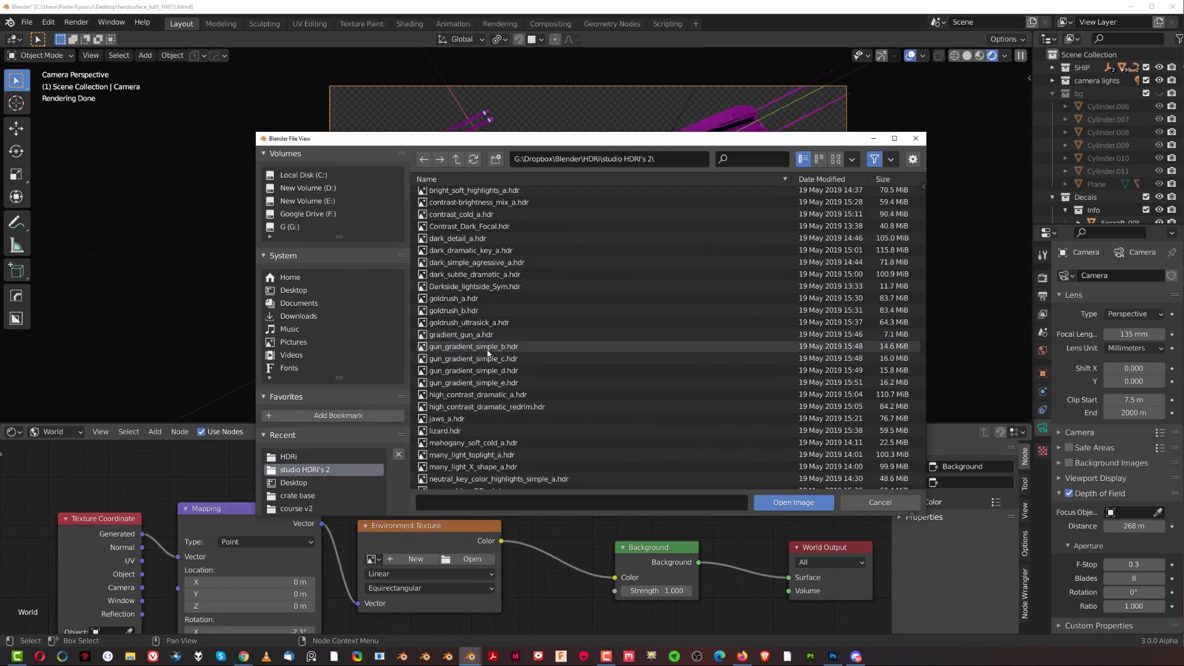
{"action": "double_click", "coordinate": [558, 348]}
- Try bright_simple_a.hdr, then settle on gun_gradient_simple_e.hdr as the world environment
{"action": "left_click", "coordinate": [477, 560]}
{"action": "double_click", "coordinate": [487, 277]}
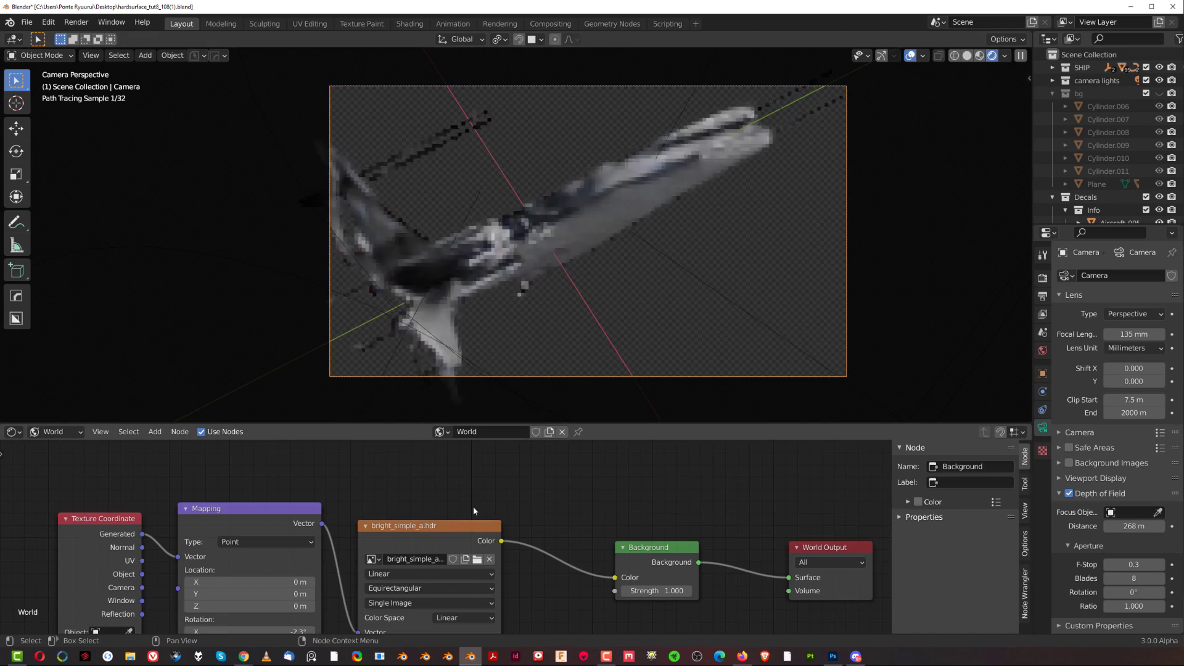
{"action": "left_click", "coordinate": [477, 559]}
{"action": "scroll", "coordinate": [484, 420], "scroll_direction": "down", "scroll_amount": 4}
{"action": "double_click", "coordinate": [485, 421]}
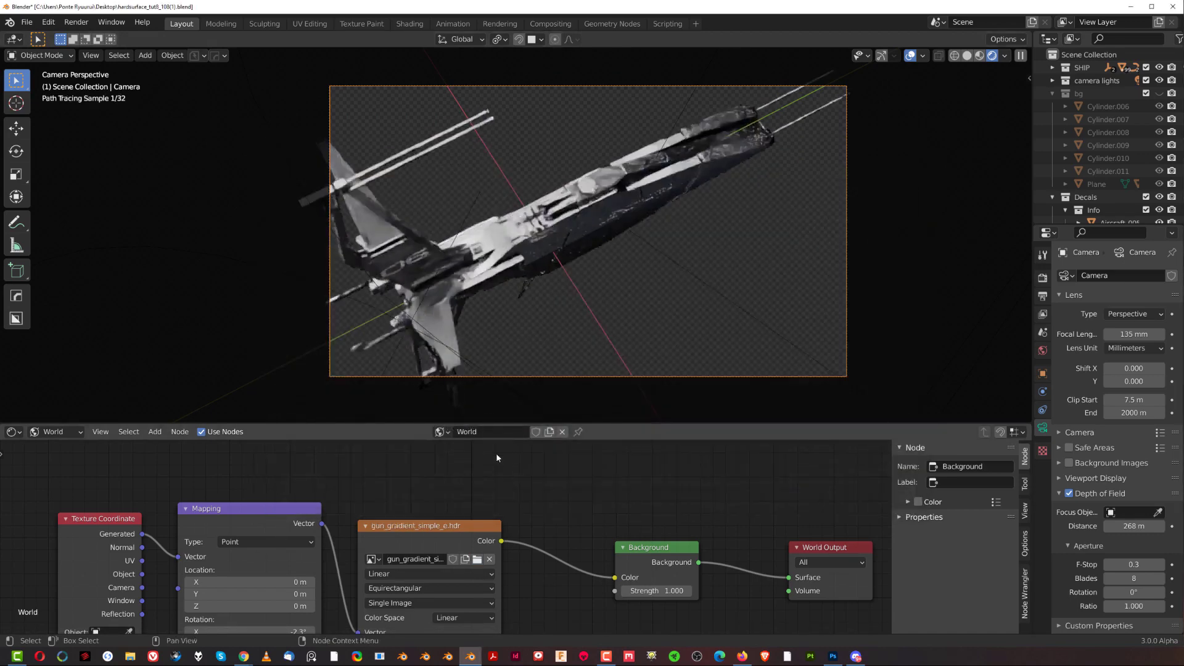
{"action": "scroll", "coordinate": [508, 530], "scroll_direction": "down", "scroll_amount": 1}
{"action": "middle_click_drag", "start_coordinate": [509, 537], "coordinate": [499, 486]}
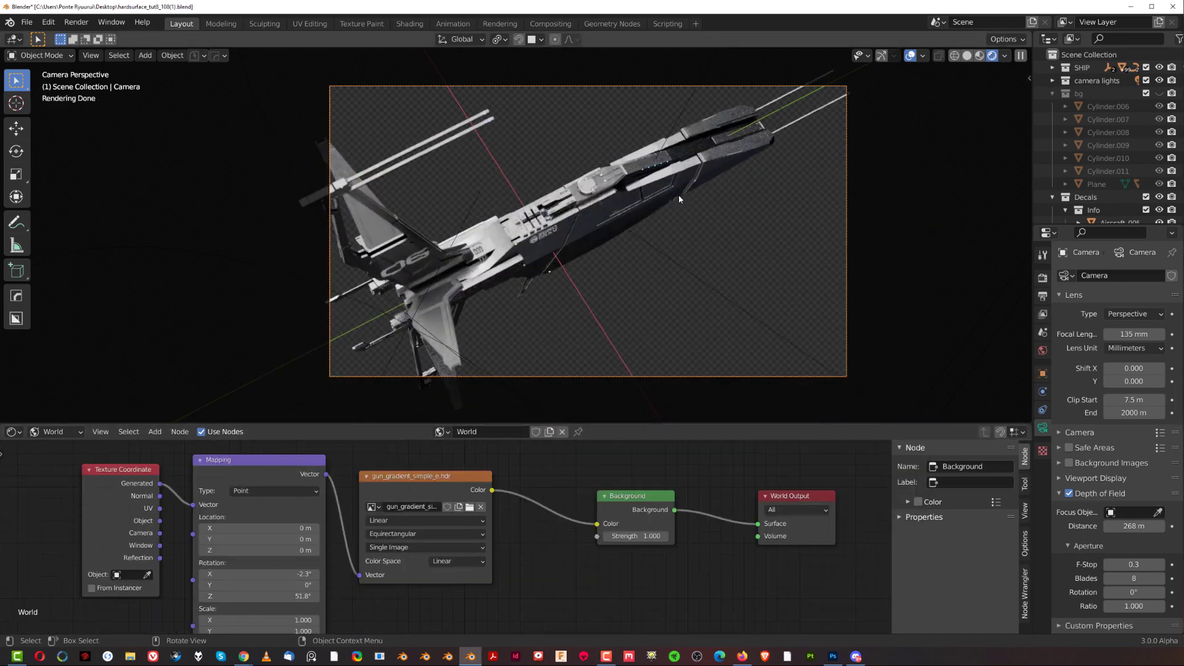
- Rotate the HDRI lighting to 140° on the Mapping Z axis, keeping Cycles as the engine
{"action": "left_click", "coordinate": [1045, 277]}
{"action": "left_click", "coordinate": [1130, 279]}
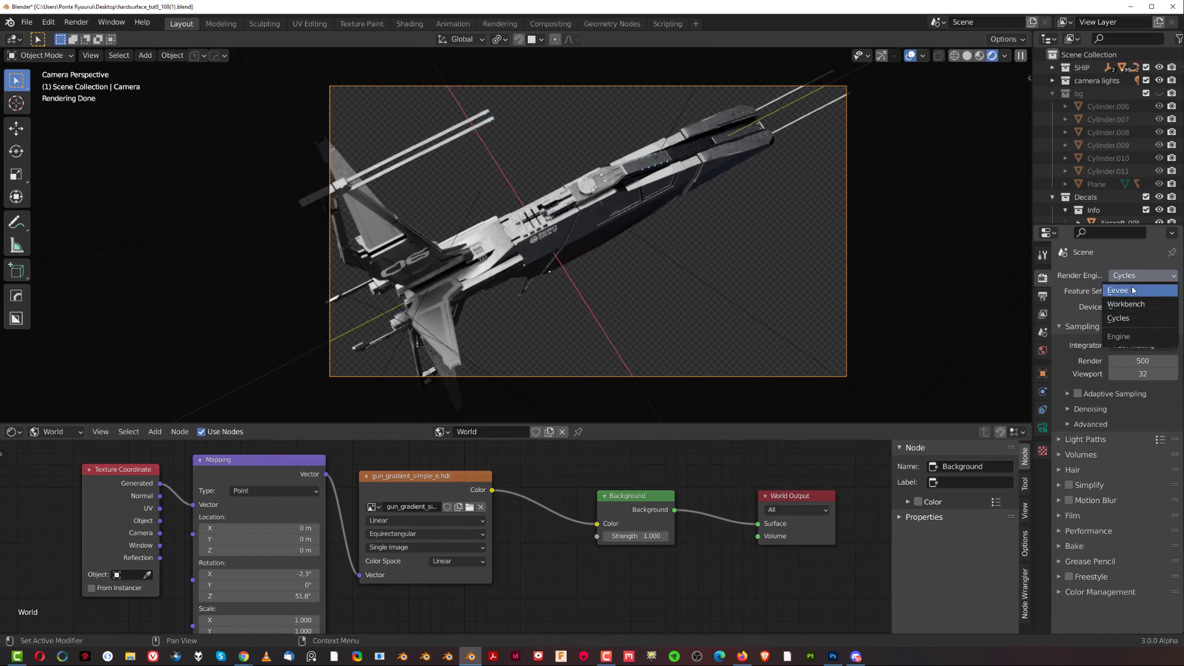
{"action": "left_click_drag", "start_coordinate": [247, 595], "coordinate": [323, 596]}
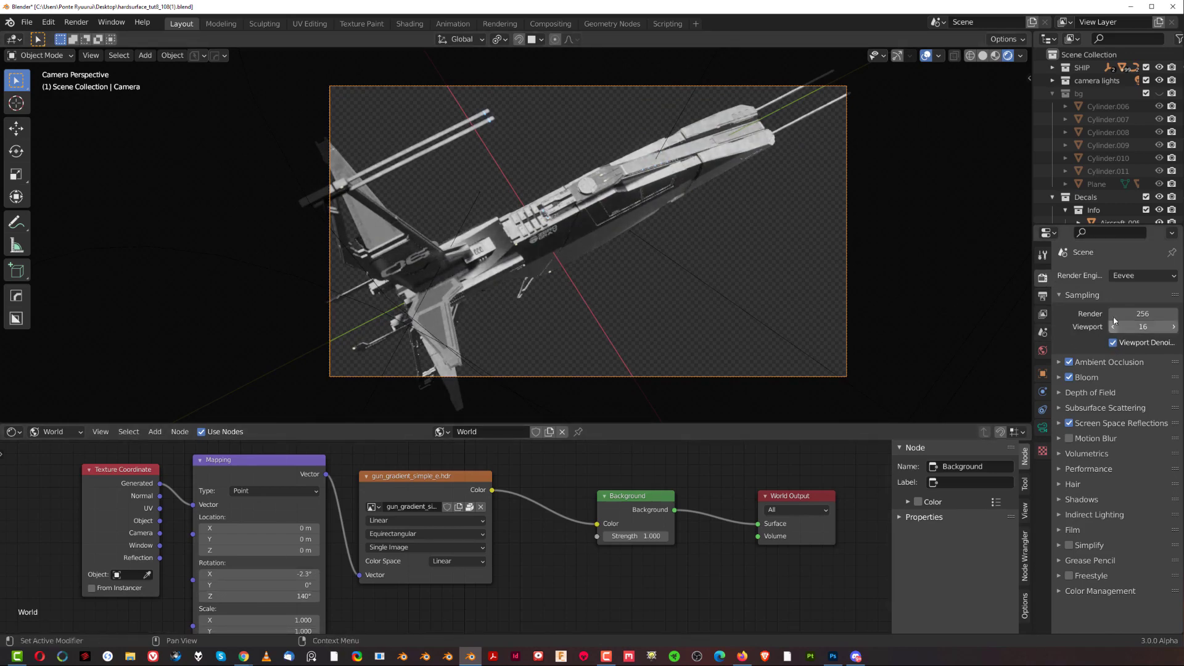
{"action": "left_click", "coordinate": [1130, 275]}
{"action": "left_click", "coordinate": [1137, 320]}
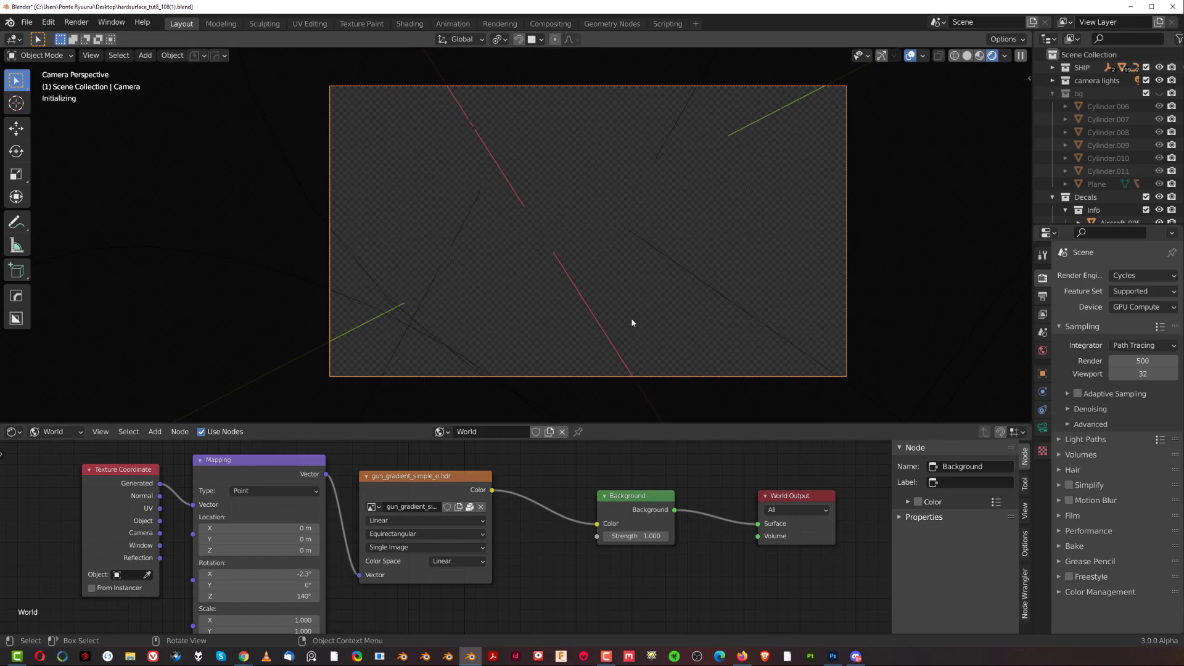
- Darken the Box.005 material's base colour to value 0.071
{"action": "left_click", "coordinate": [431, 319]}
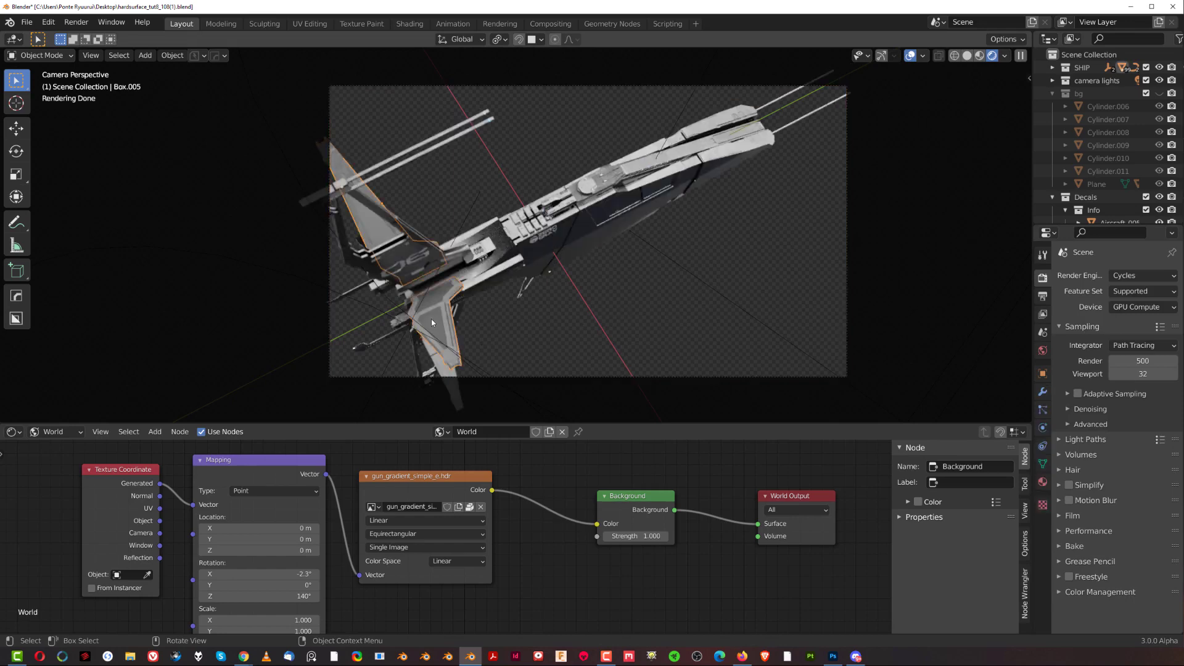
{"action": "left_click", "coordinate": [1043, 482]}
{"action": "left_click", "coordinate": [1137, 426]}
{"action": "left_click", "coordinate": [1153, 305]}
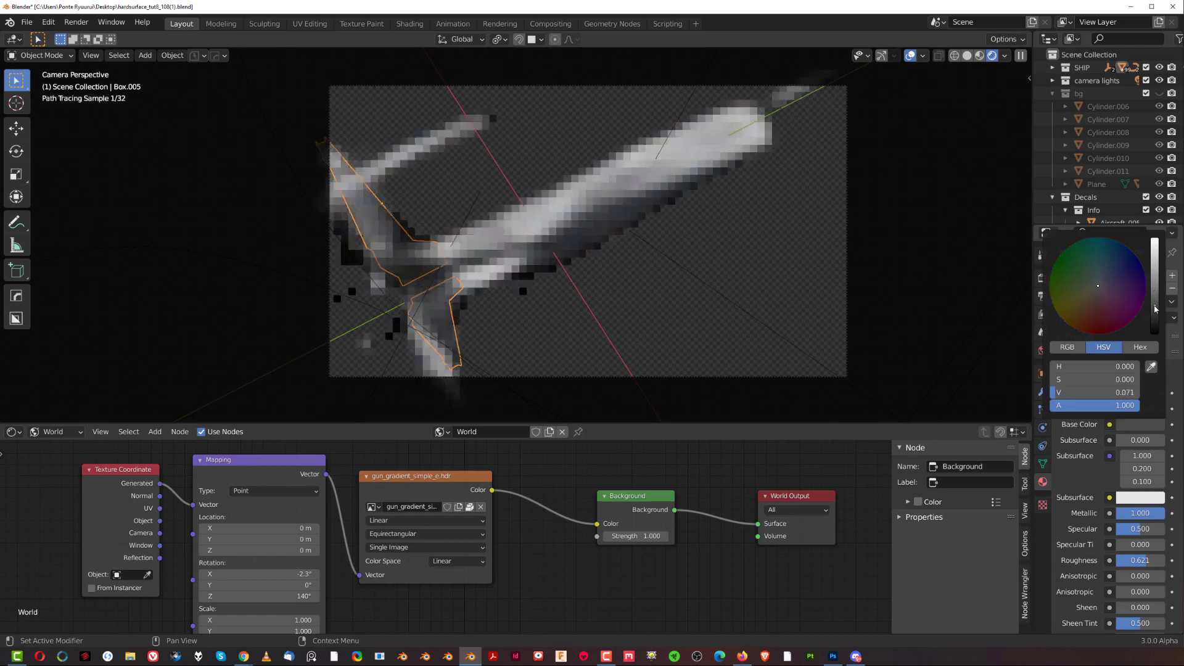
{"action": "left_click", "coordinate": [750, 285]}
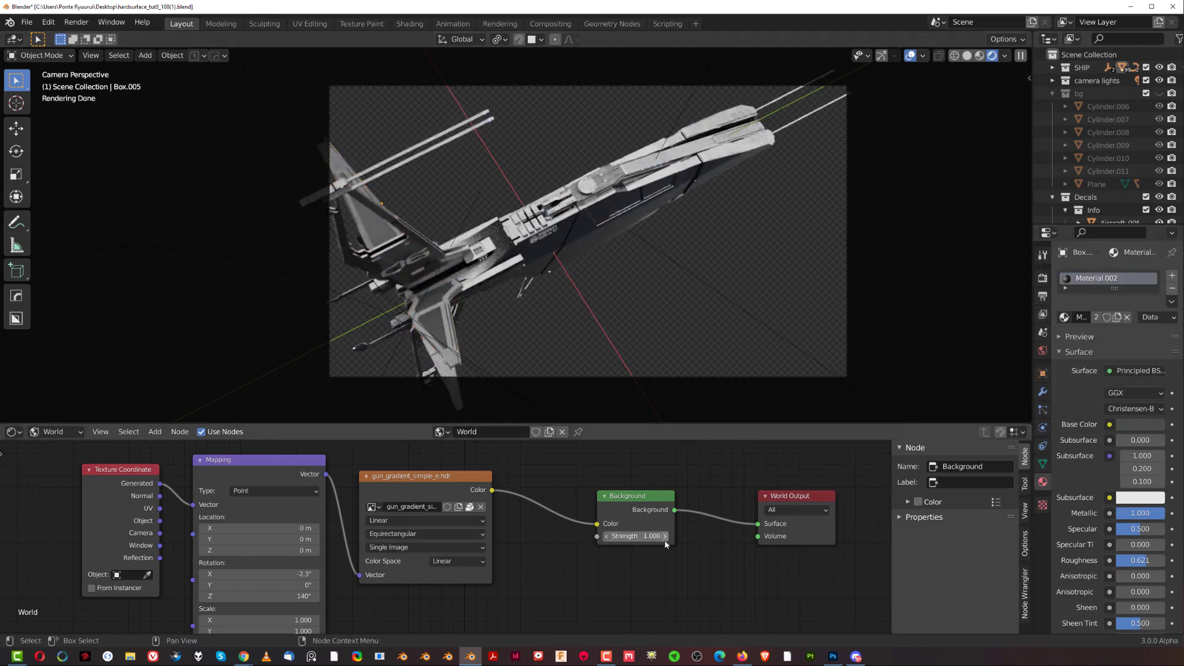
- Delete the Fill.001 light and one other extra light
{"action": "scroll", "coordinate": [476, 317], "scroll_direction": "down", "scroll_amount": 2}
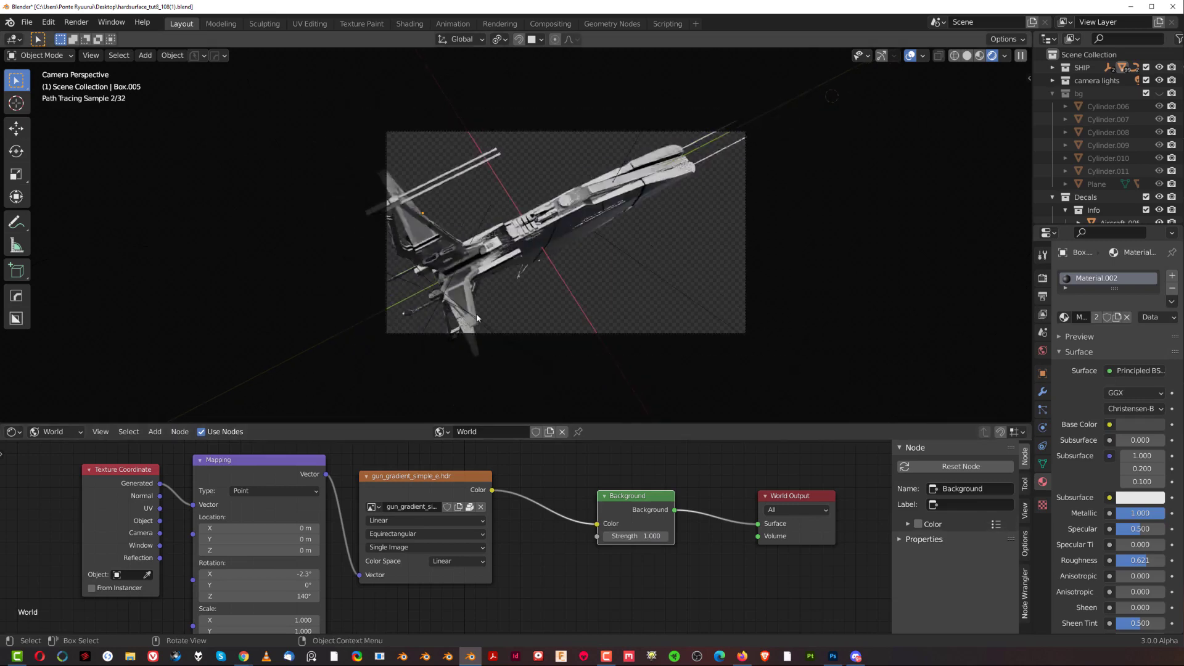
{"action": "left_click", "coordinate": [430, 296]}
{"action": "key", "text": "Delete"}
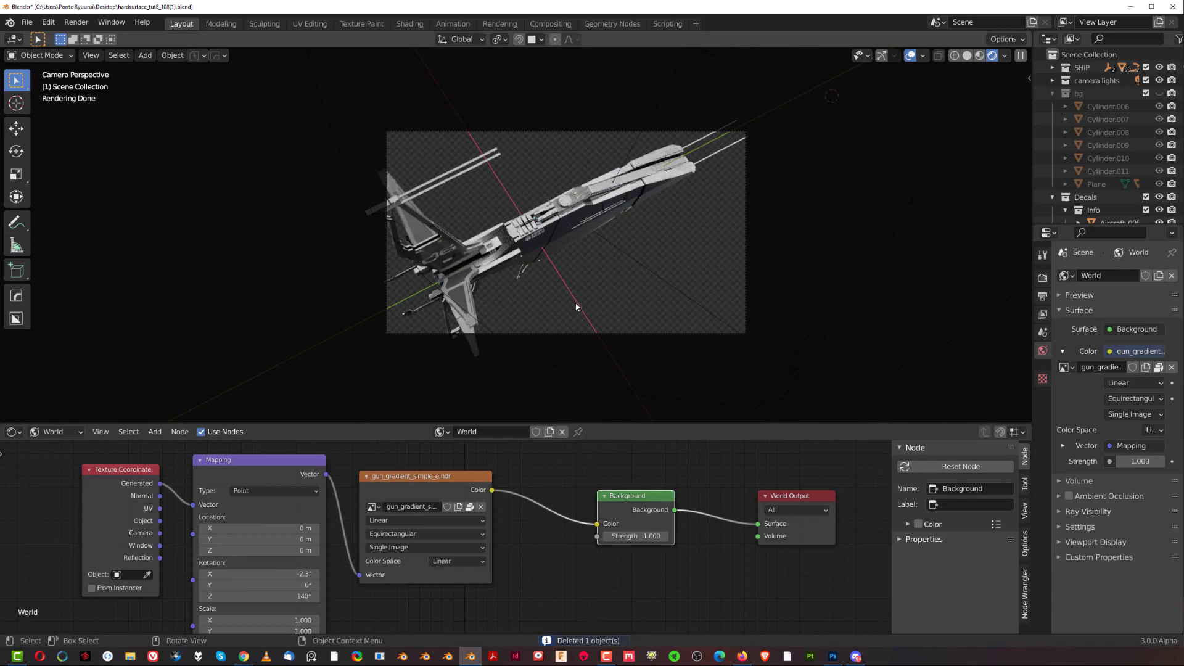
{"action": "scroll", "coordinate": [576, 306], "scroll_direction": "up", "scroll_amount": 2}
{"action": "left_click", "coordinate": [707, 292]}
{"action": "key", "text": "Delete"}
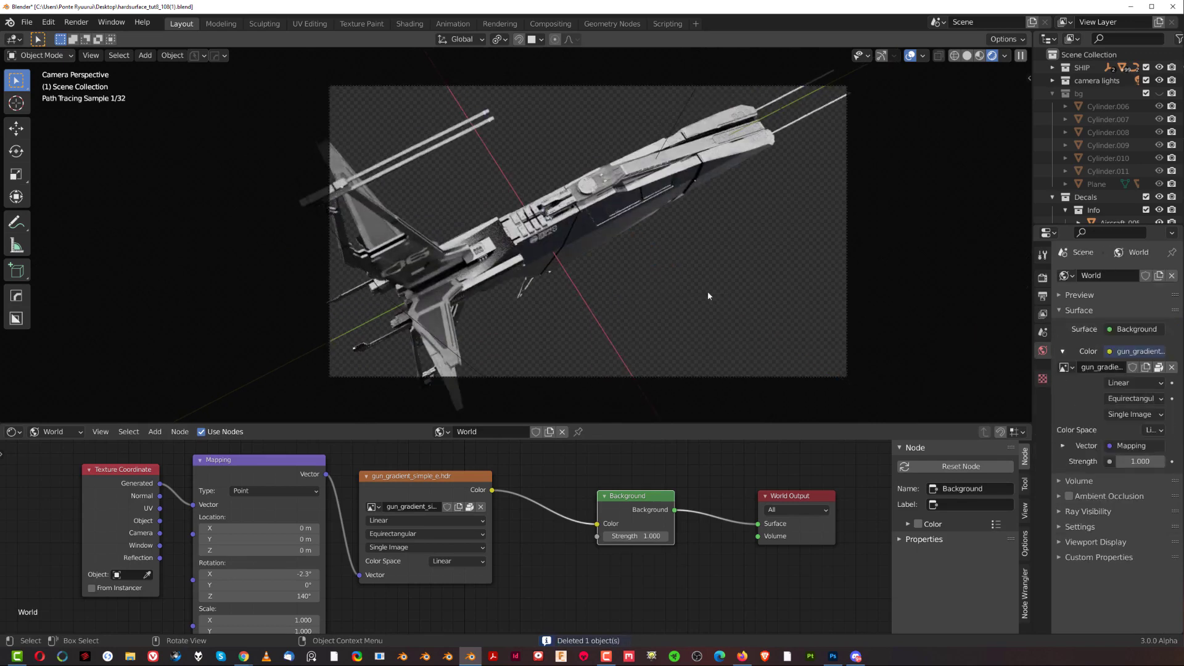
- Compare the scene without the Fill light, then review the 3840×2160 output resolution at 100%
{"action": "left_click", "coordinate": [782, 313]}
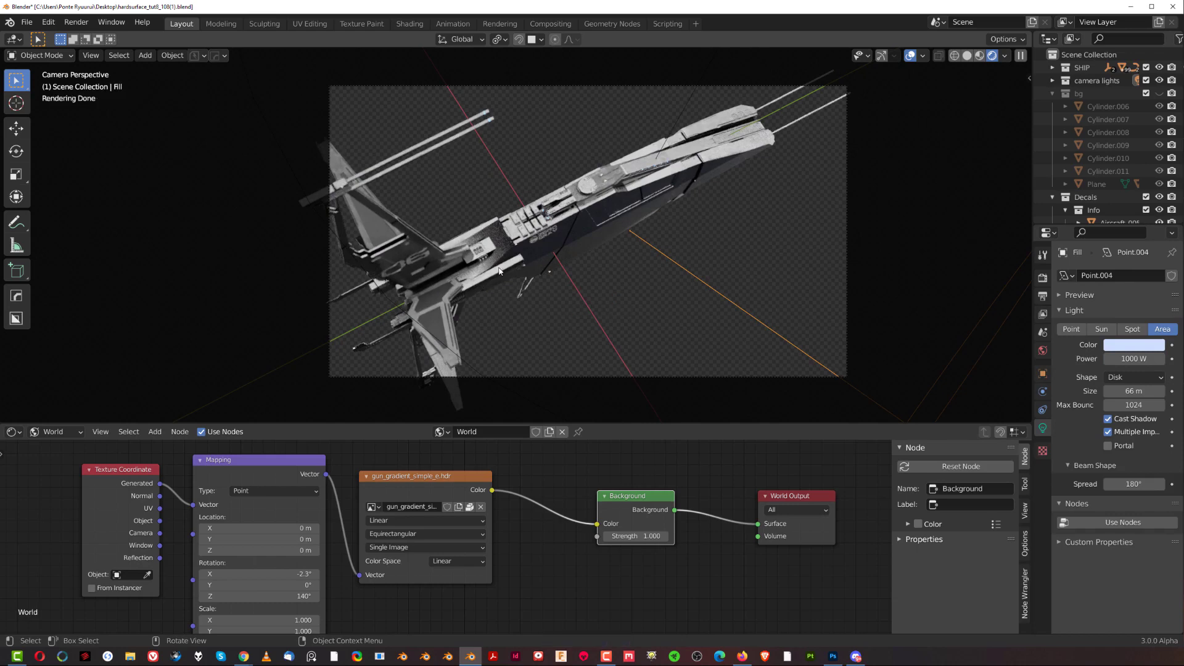
{"action": "key", "text": "h"}
{"action": "key", "text": "ctrl+z"}
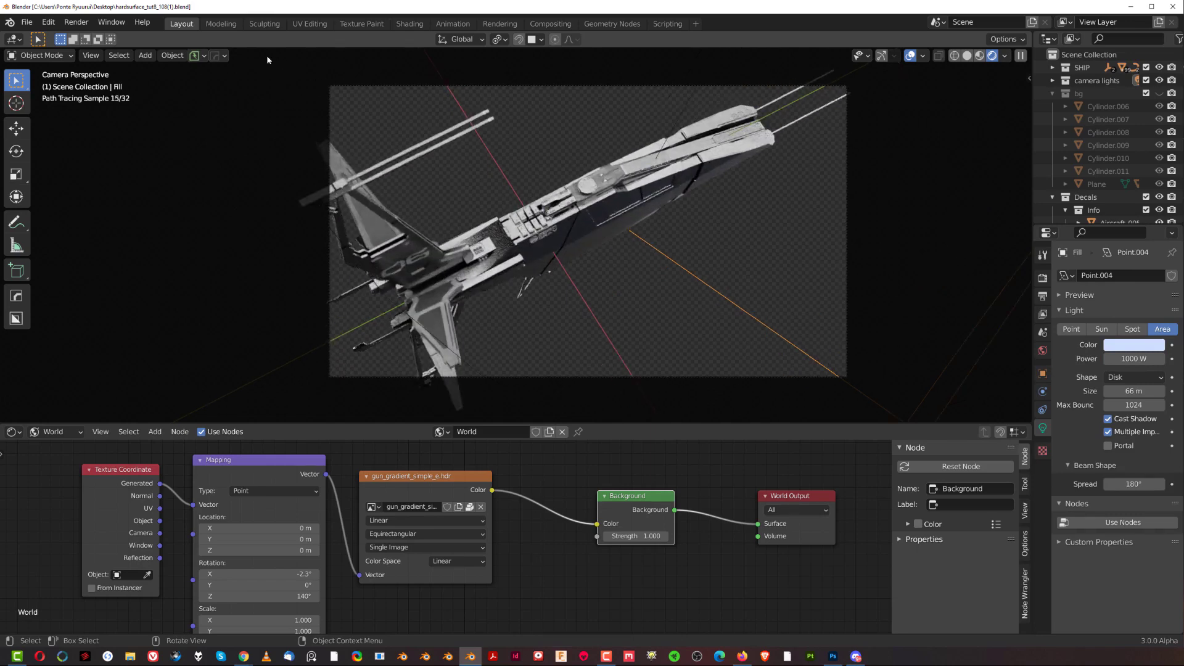
{"action": "left_click", "coordinate": [1043, 279]}
{"action": "left_click", "coordinate": [1043, 296]}
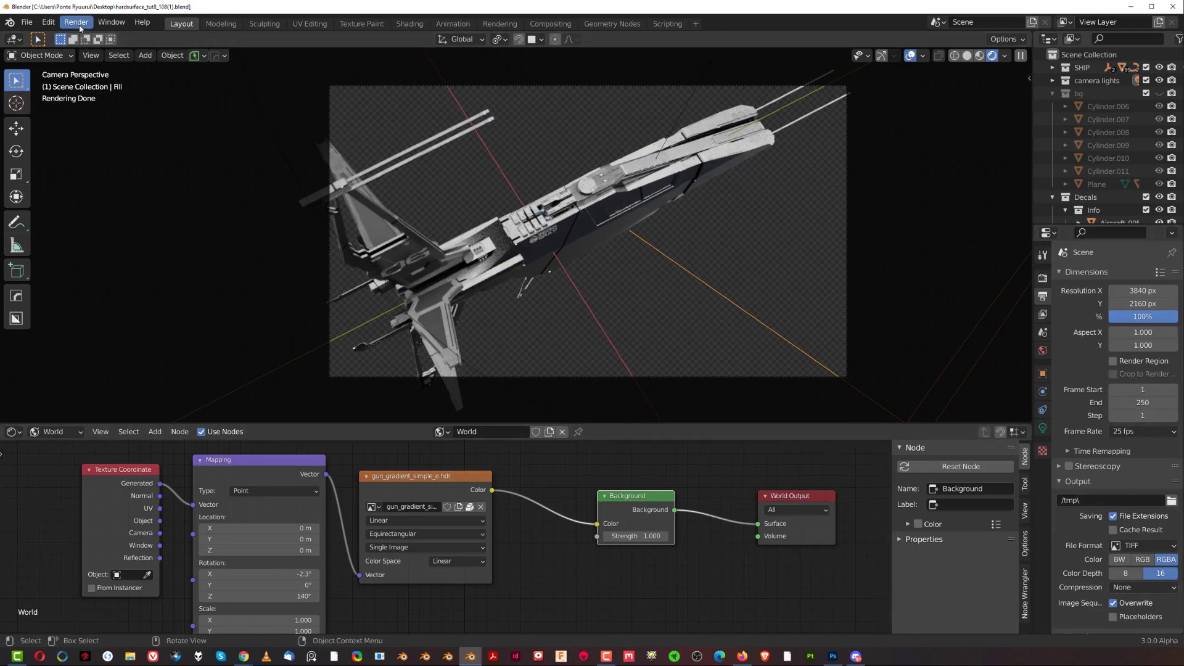
- Delete the Fog Glow Glare node from the compositor's node tree
{"action": "left_click", "coordinate": [554, 25]}
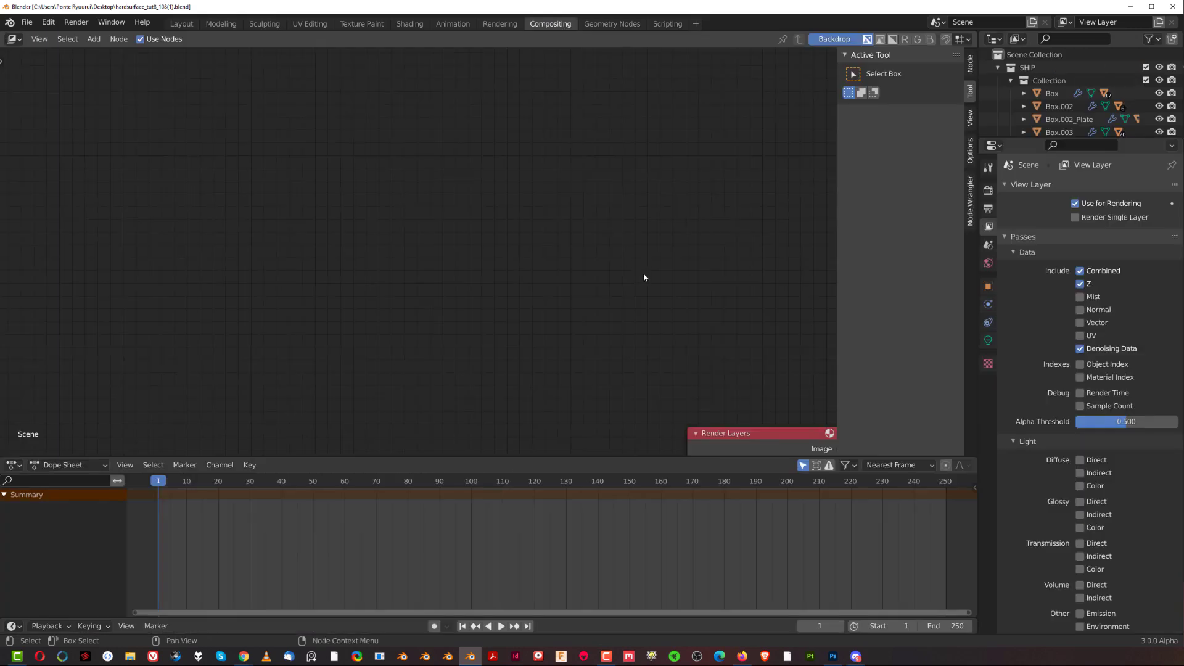
{"action": "scroll", "coordinate": [647, 223], "scroll_direction": "down", "scroll_amount": 13}
{"action": "middle_click_drag", "start_coordinate": [642, 278], "coordinate": [281, 214]}
{"action": "scroll", "coordinate": [558, 220], "scroll_direction": "up", "scroll_amount": 10}
{"action": "scroll", "coordinate": [586, 232], "scroll_direction": "up", "scroll_amount": 4}
{"action": "scroll", "coordinate": [453, 261], "scroll_direction": "up", "scroll_amount": 2}
{"action": "scroll", "coordinate": [454, 264], "scroll_direction": "down", "scroll_amount": 2}
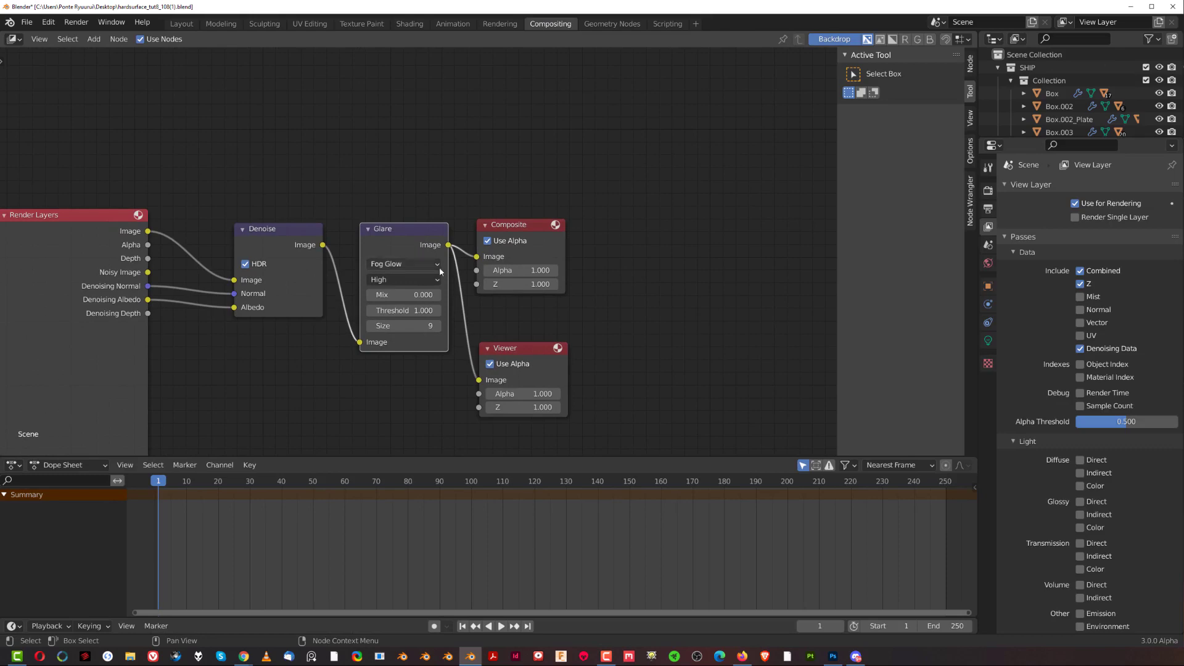
{"action": "key", "text": "Delete"}
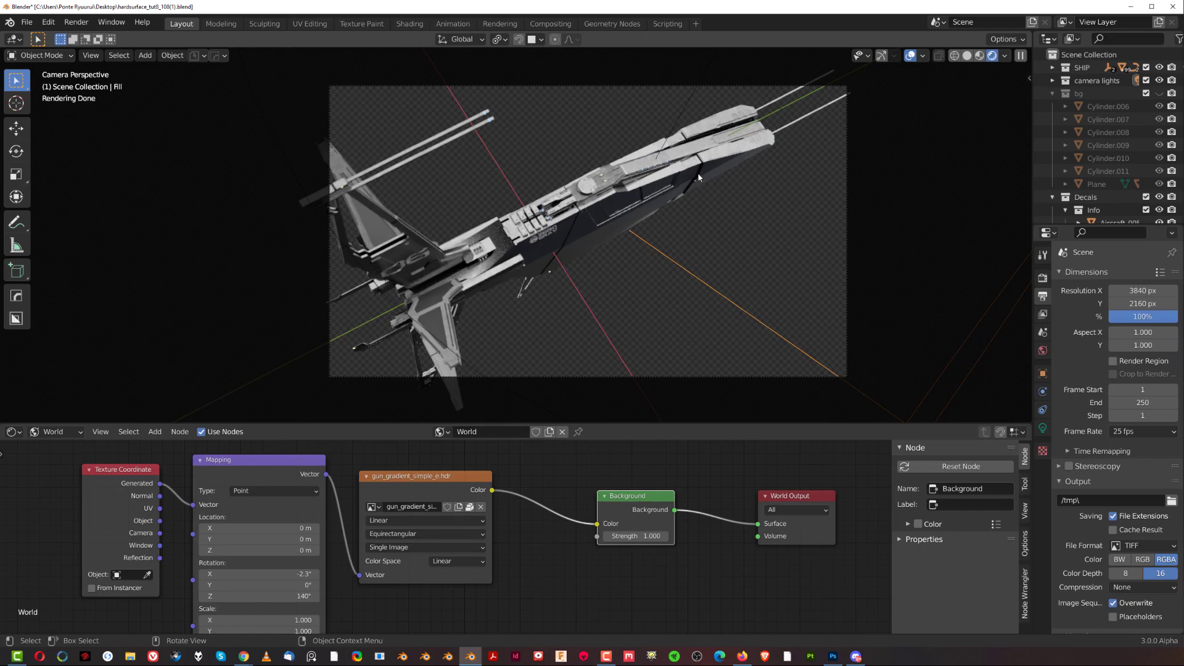
- Select Slice.044_Plate and show its chrome material's roughness nodes in the Object node editor
{"action": "left_click", "coordinate": [658, 179]}
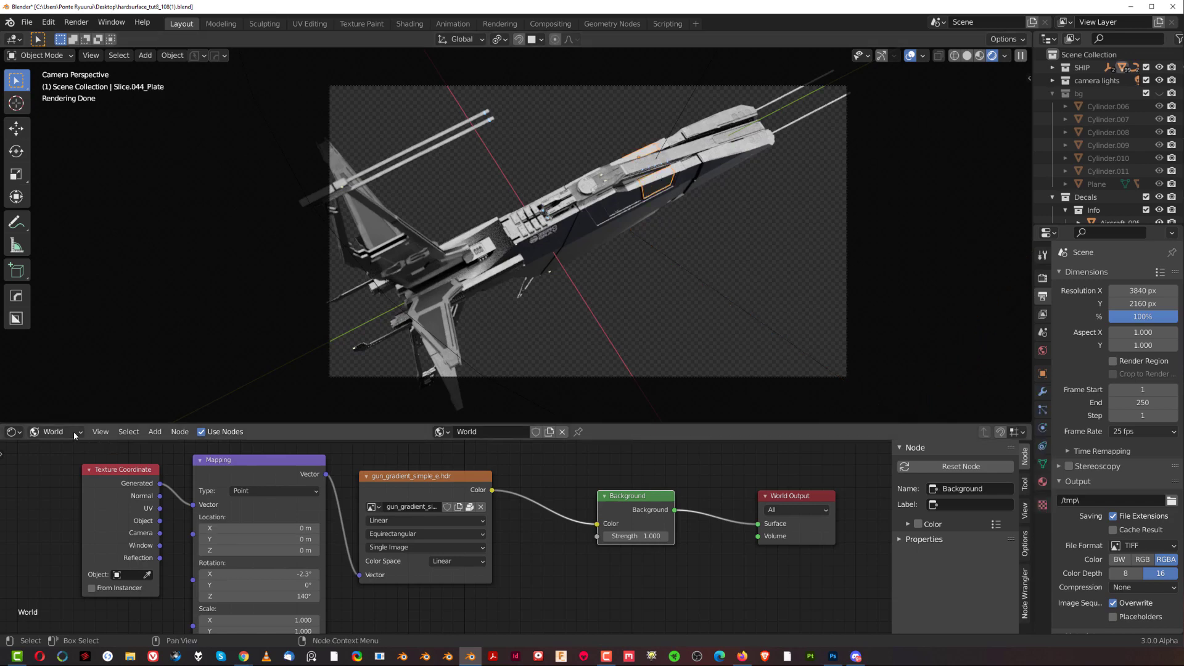
{"action": "left_click", "coordinate": [55, 431]}
{"action": "left_click", "coordinate": [56, 446]}
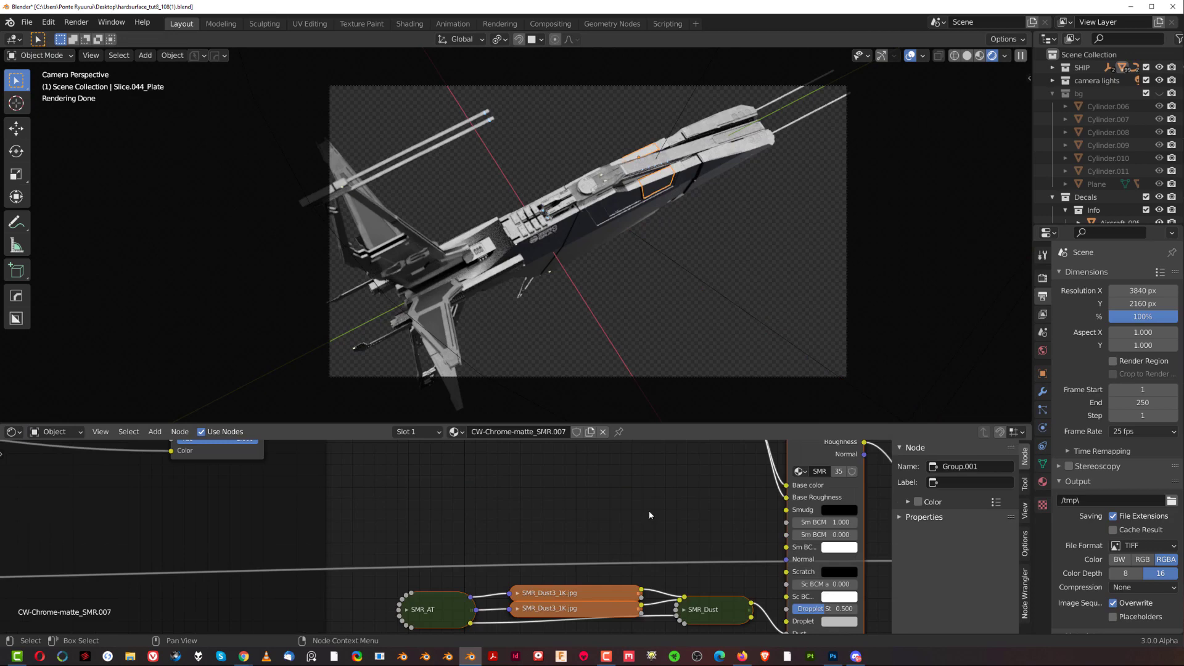
{"action": "middle_click_drag", "start_coordinate": [709, 515], "coordinate": [715, 539]}
{"action": "scroll", "coordinate": [715, 538], "scroll_direction": "down", "scroll_amount": 5}
{"action": "middle_click_drag", "start_coordinate": [365, 520], "coordinate": [623, 594]}
{"action": "middle_click_drag", "start_coordinate": [270, 524], "coordinate": [554, 432]}
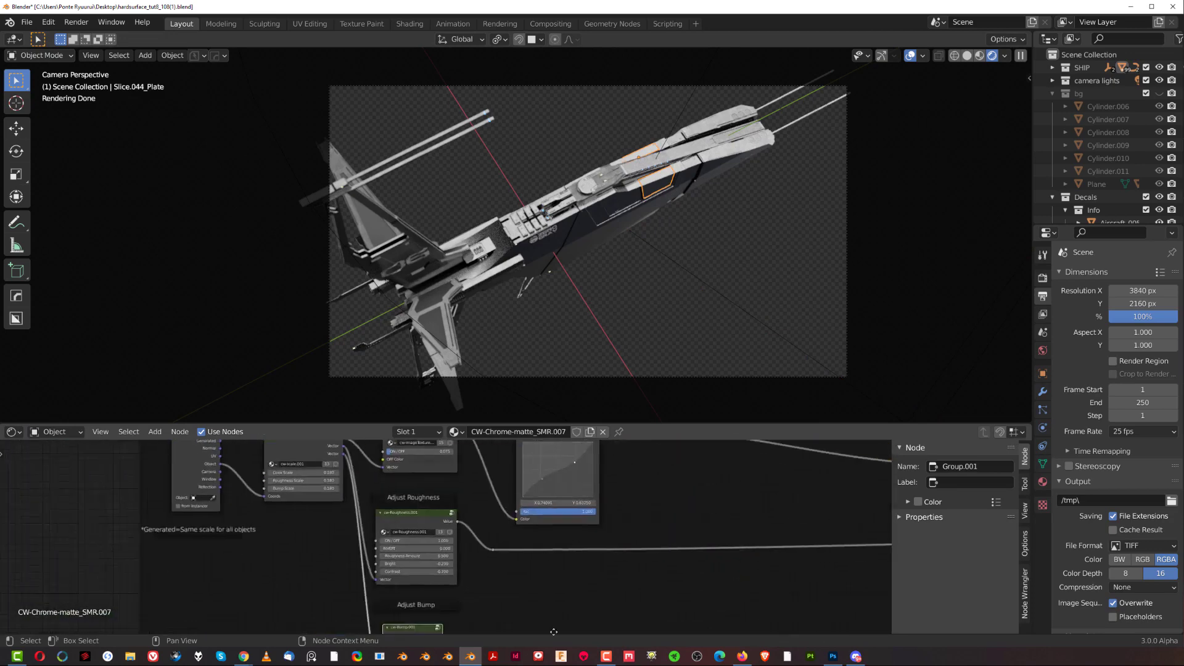
{"action": "scroll", "coordinate": [450, 525], "scroll_direction": "up", "scroll_amount": 3}
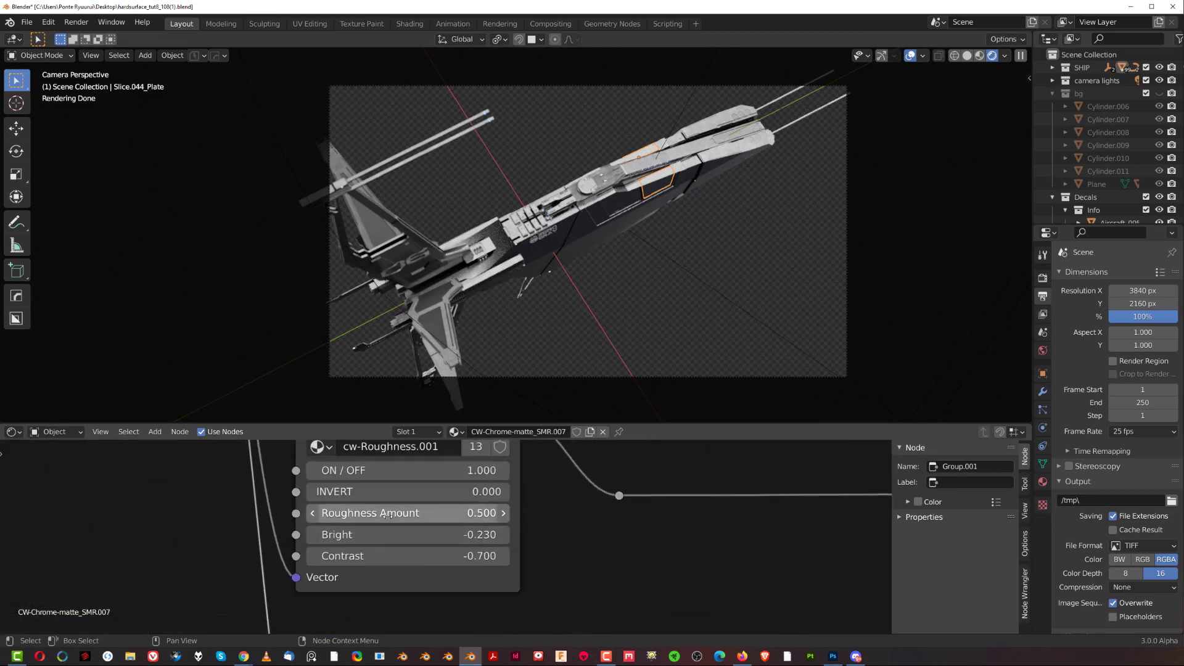
- Set cw-Roughness.001 Roughness Amount to 0.800 and render the final 3840×2160 image
{"action": "left_click_drag", "start_coordinate": [387, 516], "coordinate": [668, 530]}
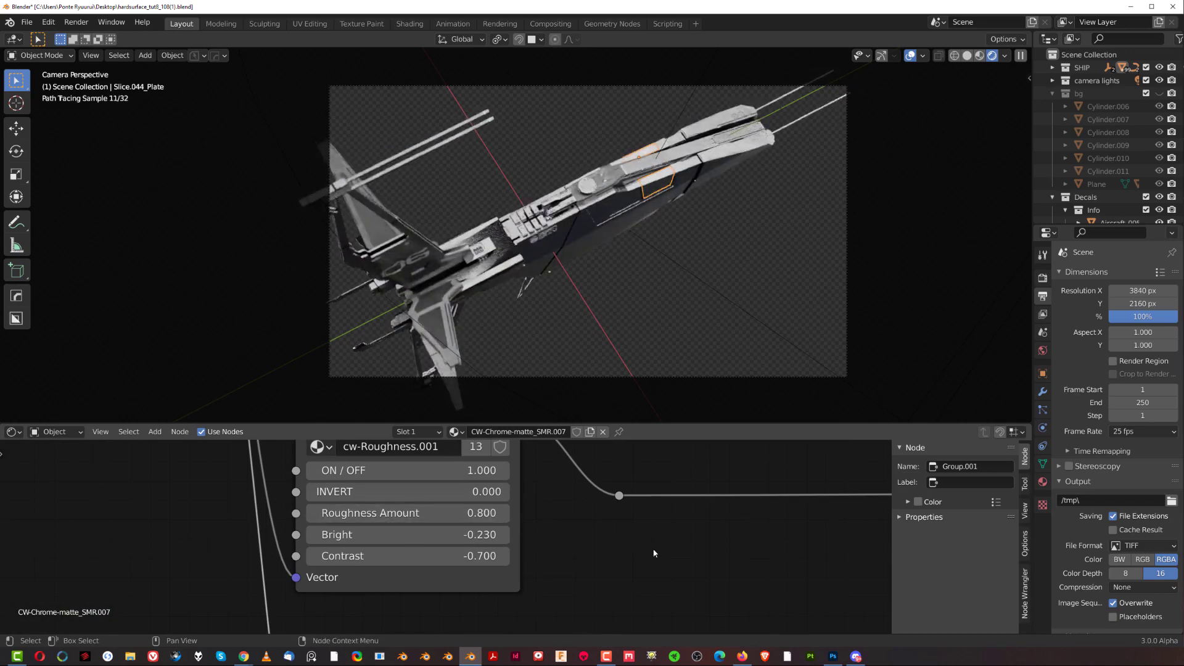
{"action": "scroll", "coordinate": [487, 517], "scroll_direction": "down", "scroll_amount": 2}
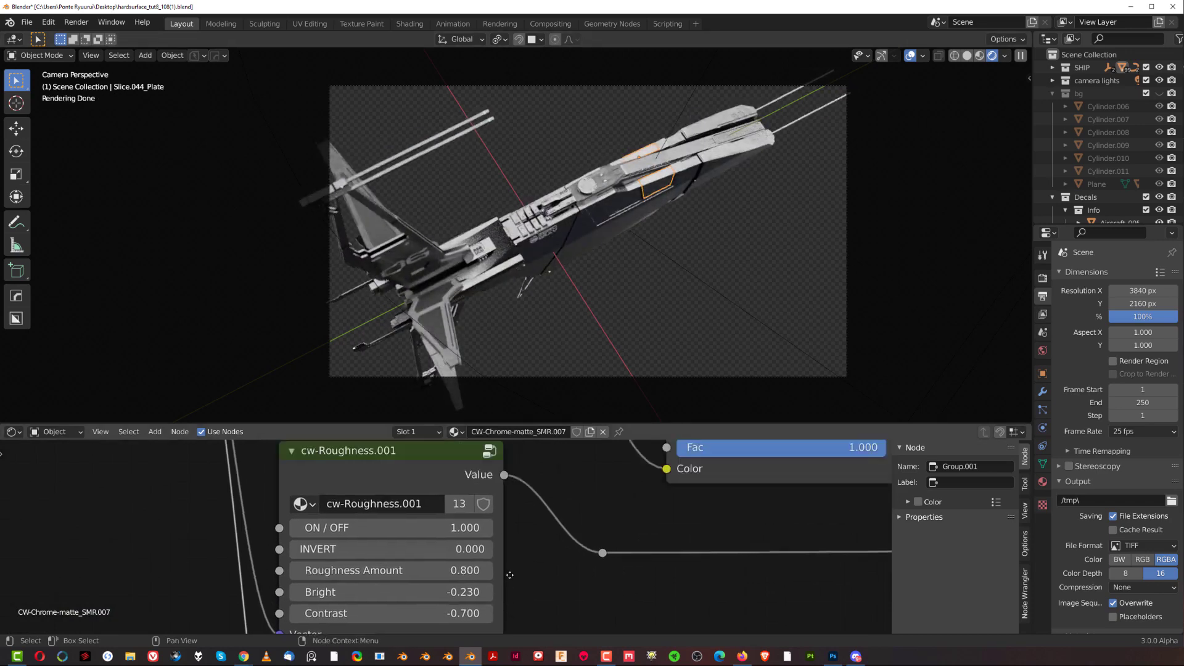
{"action": "scroll", "coordinate": [487, 517], "scroll_direction": "down", "scroll_amount": 2}
{"action": "left_click", "coordinate": [76, 23]}
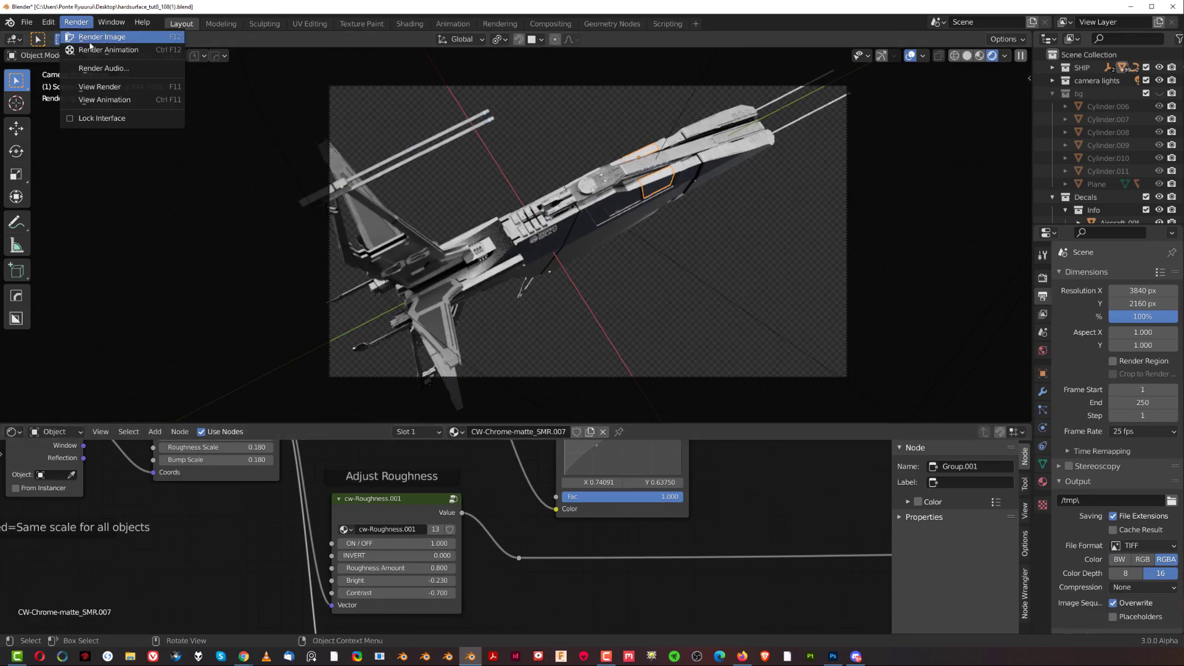
{"action": "left_click", "coordinate": [89, 39]}
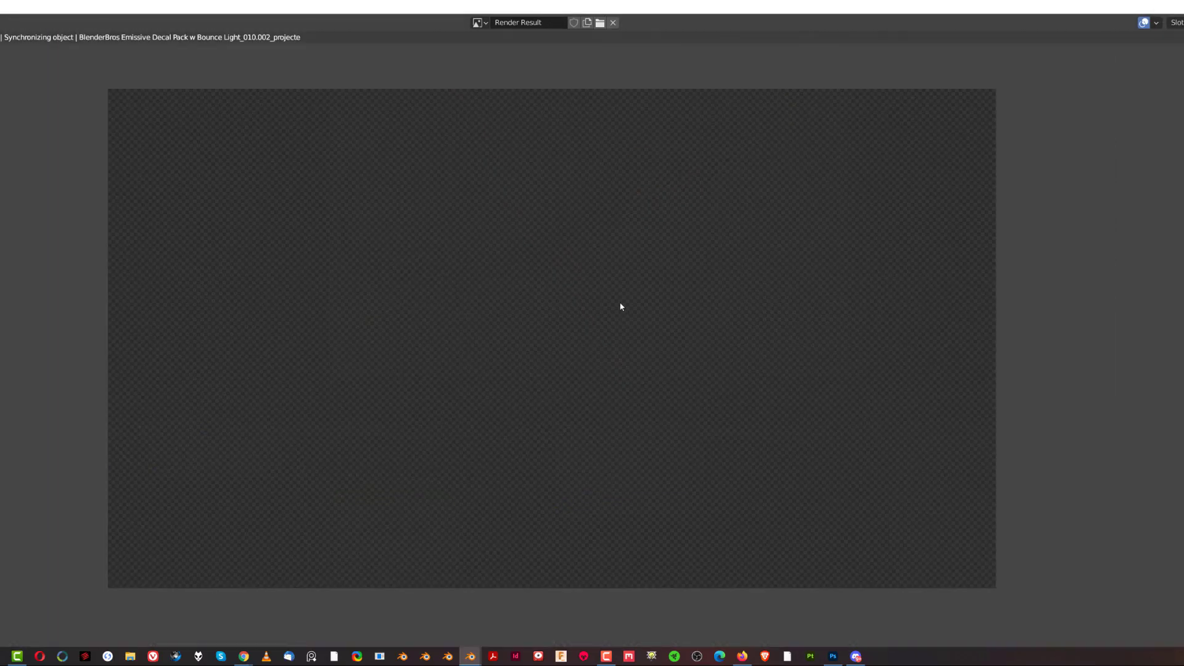
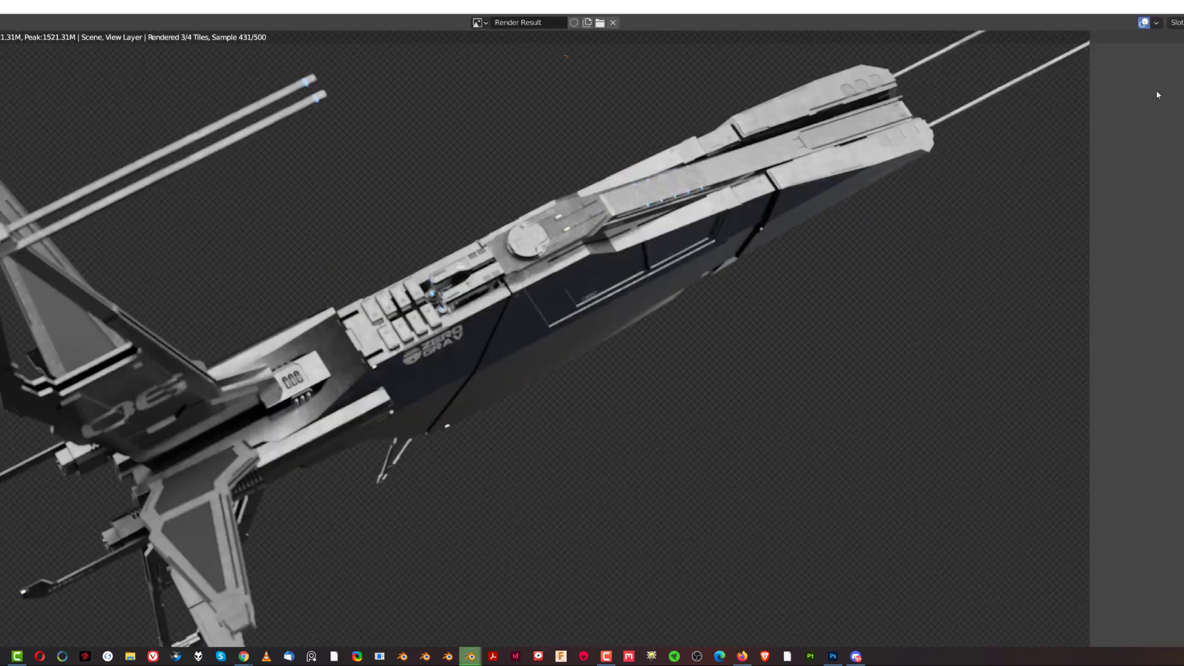
- Back in the Layout camera view, select the scene camera's frame
{"action": "scroll", "coordinate": [560, 289], "scroll_direction": "up", "scroll_amount": 4}
{"action": "scroll", "coordinate": [577, 257], "scroll_direction": "down", "scroll_amount": 4}
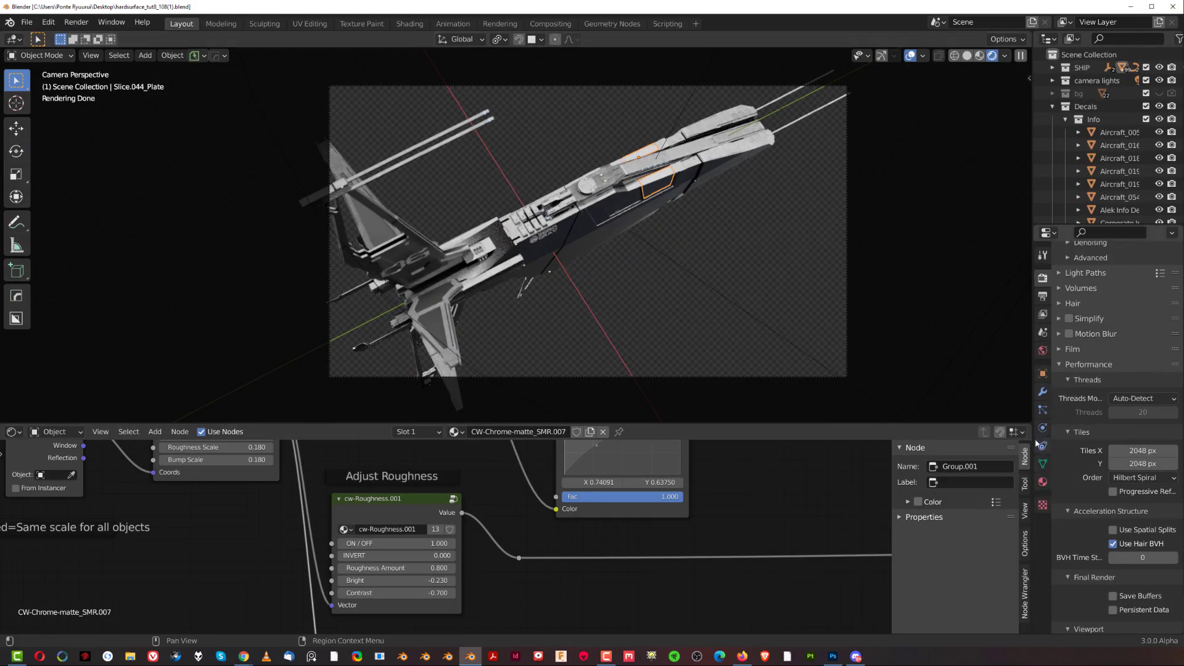
{"action": "left_click", "coordinate": [846, 264]}
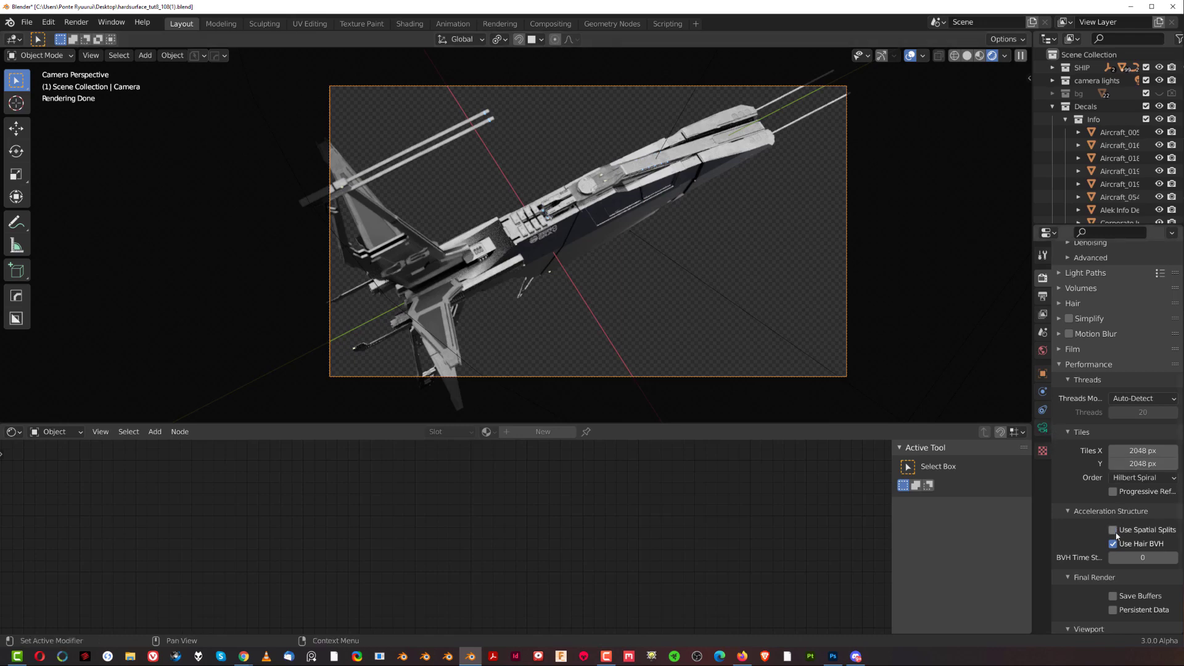
- In the camera's depth of field settings, set the focus object to Slice.003
{"action": "left_click", "coordinate": [1042, 427]}
{"action": "left_click", "coordinate": [1158, 512]}
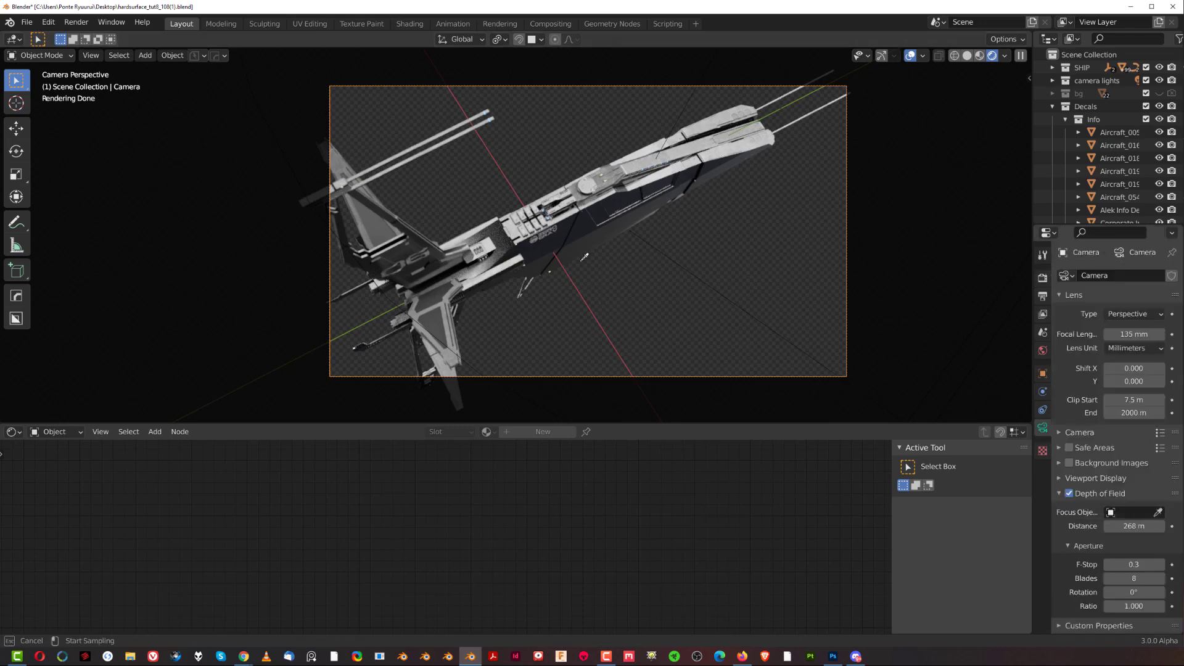
{"action": "left_click", "coordinate": [571, 212]}
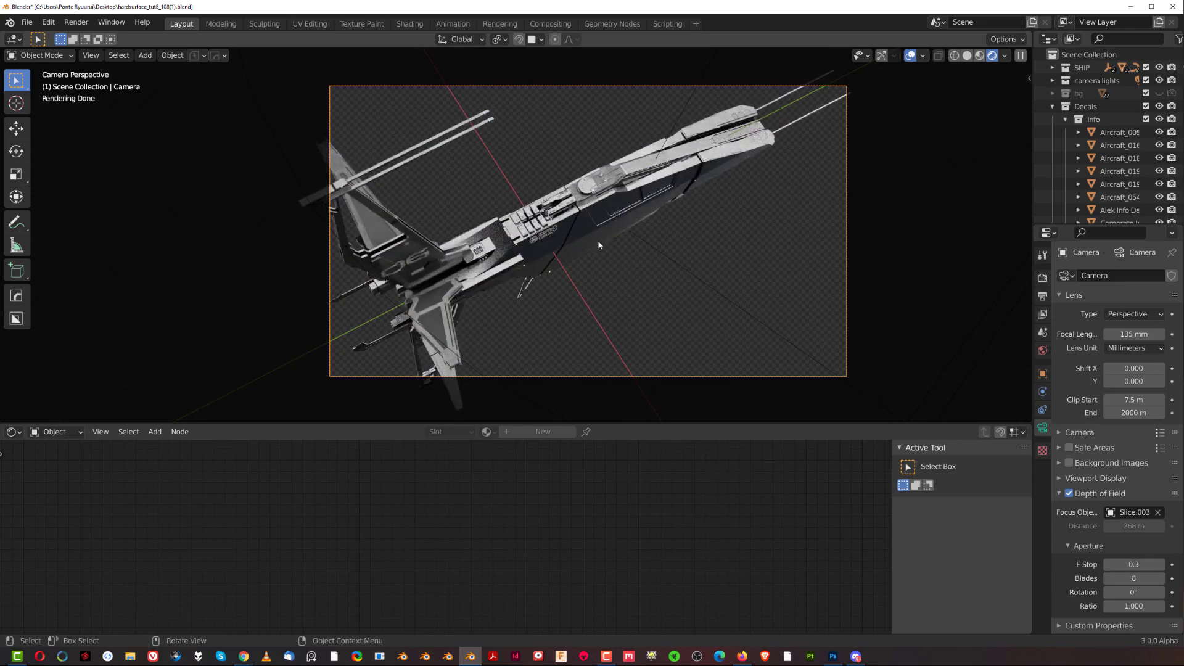
- Zoom into the camera view and capture the rendered ship area as a region screenshot
{"action": "key", "text": "Page_Down"}
{"action": "key", "text": "Escape"}
{"action": "scroll", "coordinate": [601, 219], "scroll_direction": "up", "scroll_amount": 4}
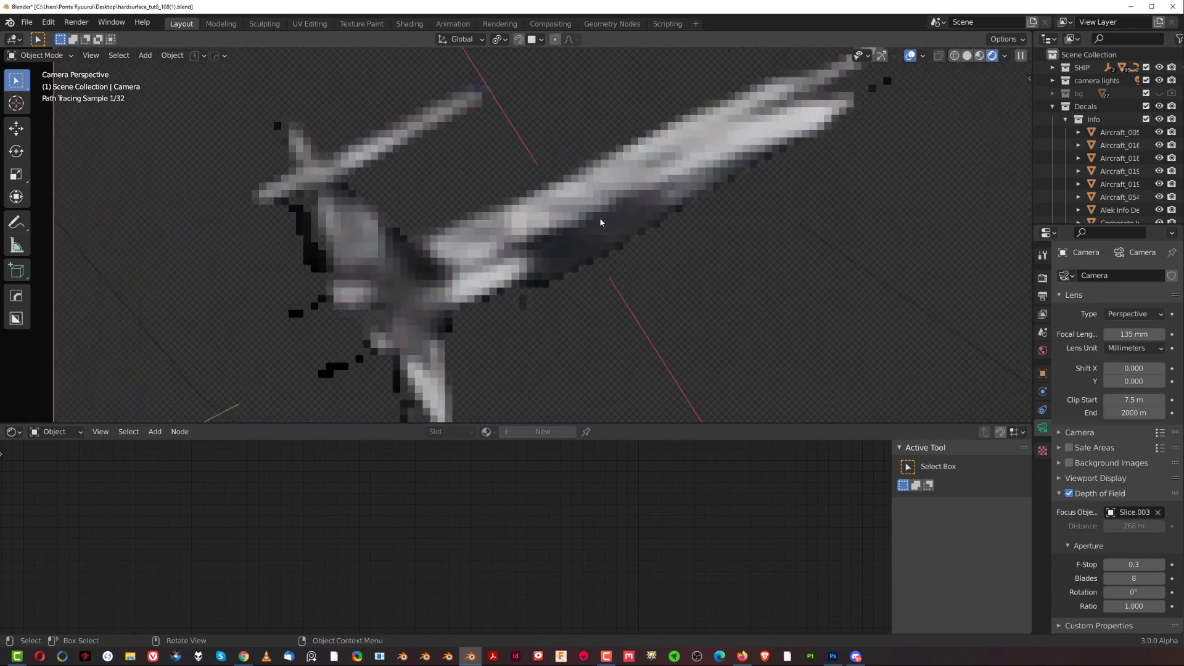
{"action": "scroll", "coordinate": [601, 222], "scroll_direction": "up", "scroll_amount": 7}
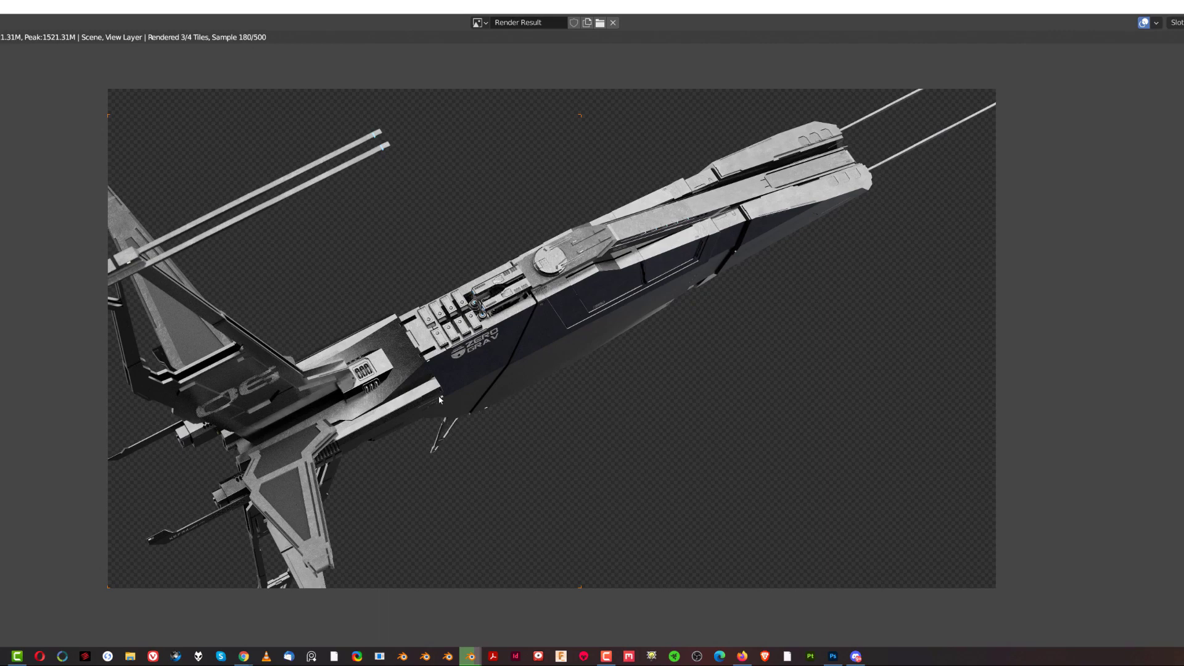
{"action": "key", "text": "ctrl+Print"}
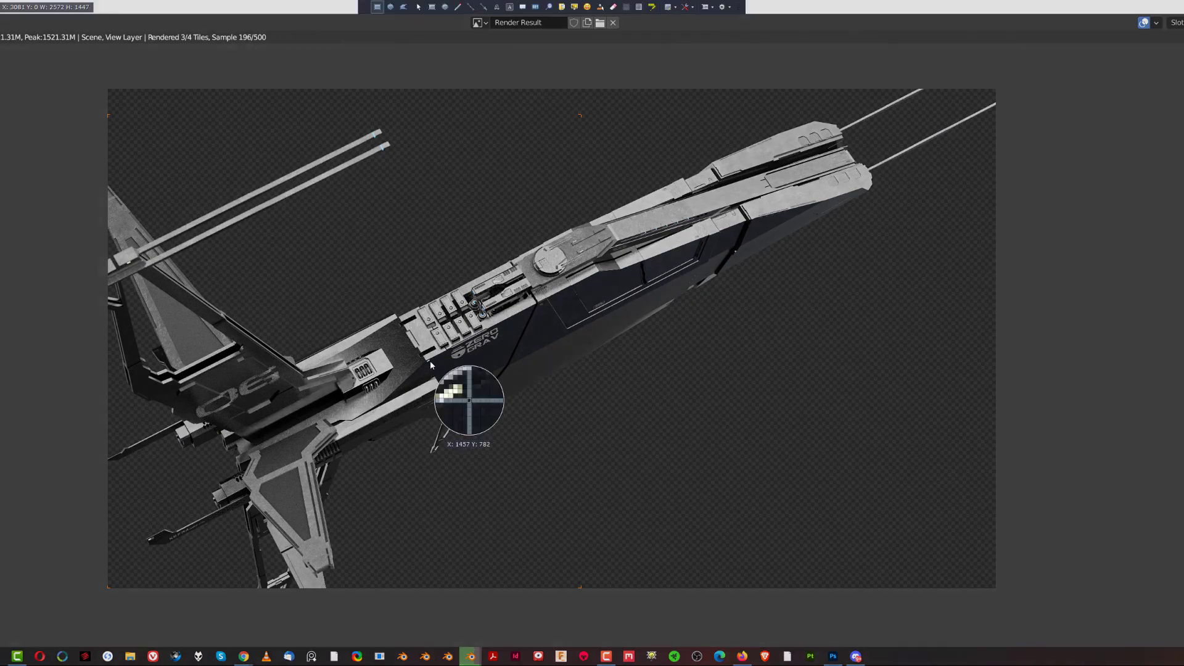
{"action": "left_click_drag", "start_coordinate": [104, 76], "coordinate": [999, 587]}
- Bring the ship capture into Photoshop, then minimize Photoshop and close the leftover file browser
{"action": "left_click", "coordinate": [833, 656]}
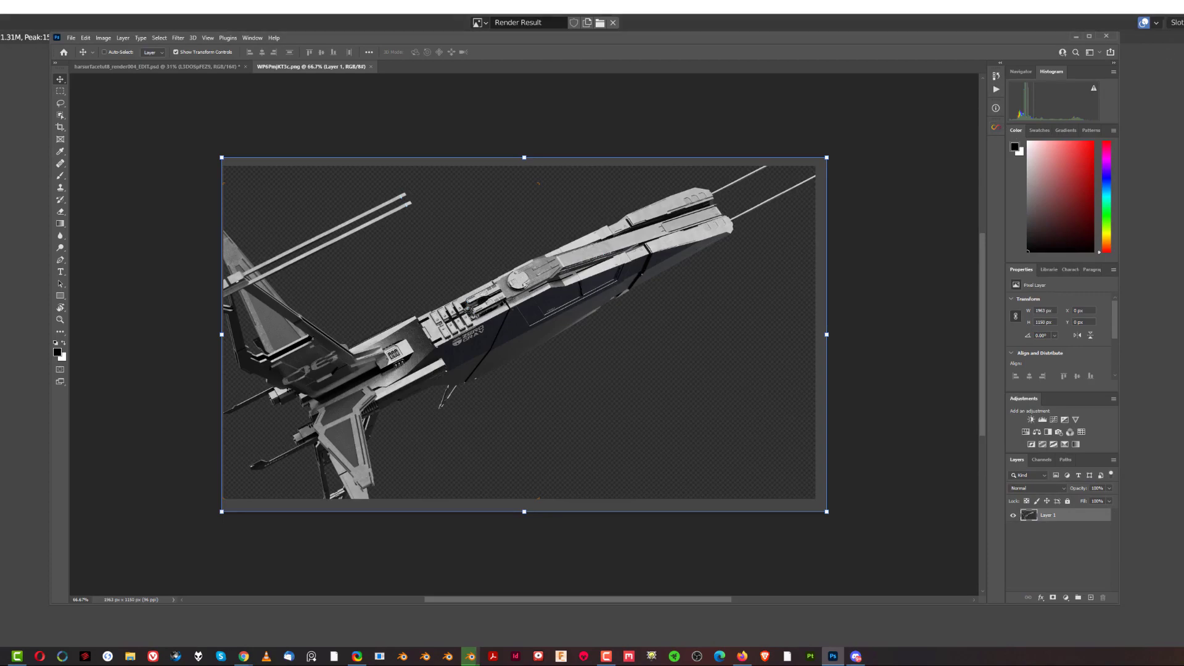
{"action": "left_click", "coordinate": [1082, 37]}
{"action": "left_click", "coordinate": [746, 207]}
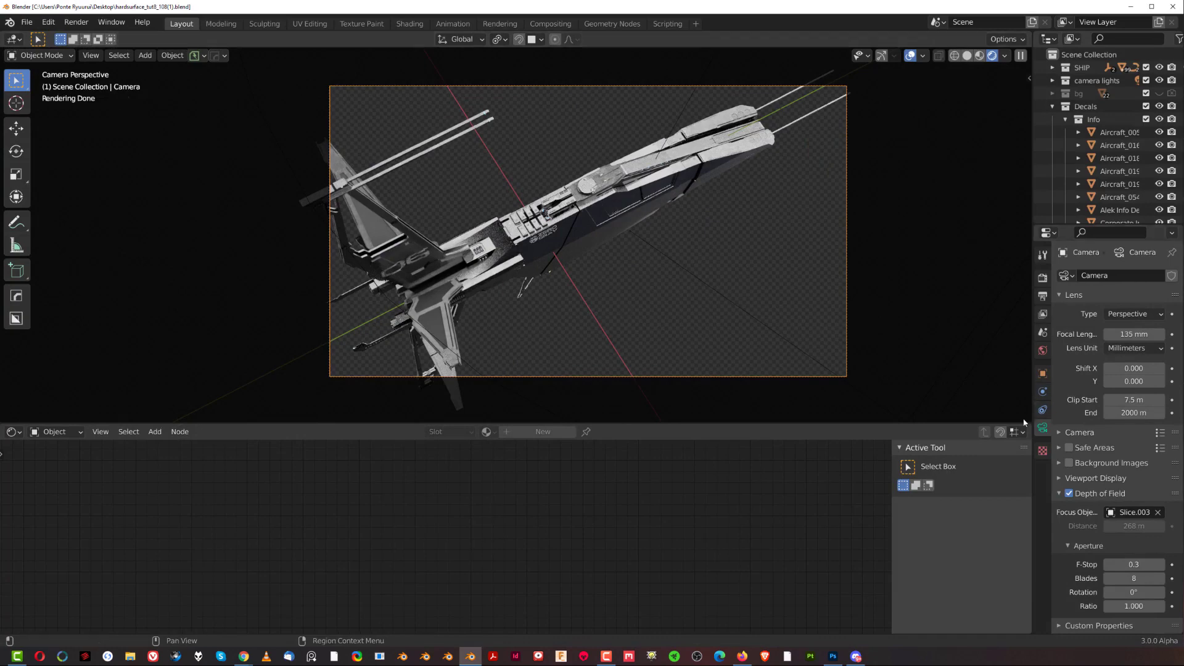
- Give Cube.001_Plate roughness amount 1.240 and a subsurface colour value of 0.340
{"action": "left_click", "coordinate": [483, 282]}
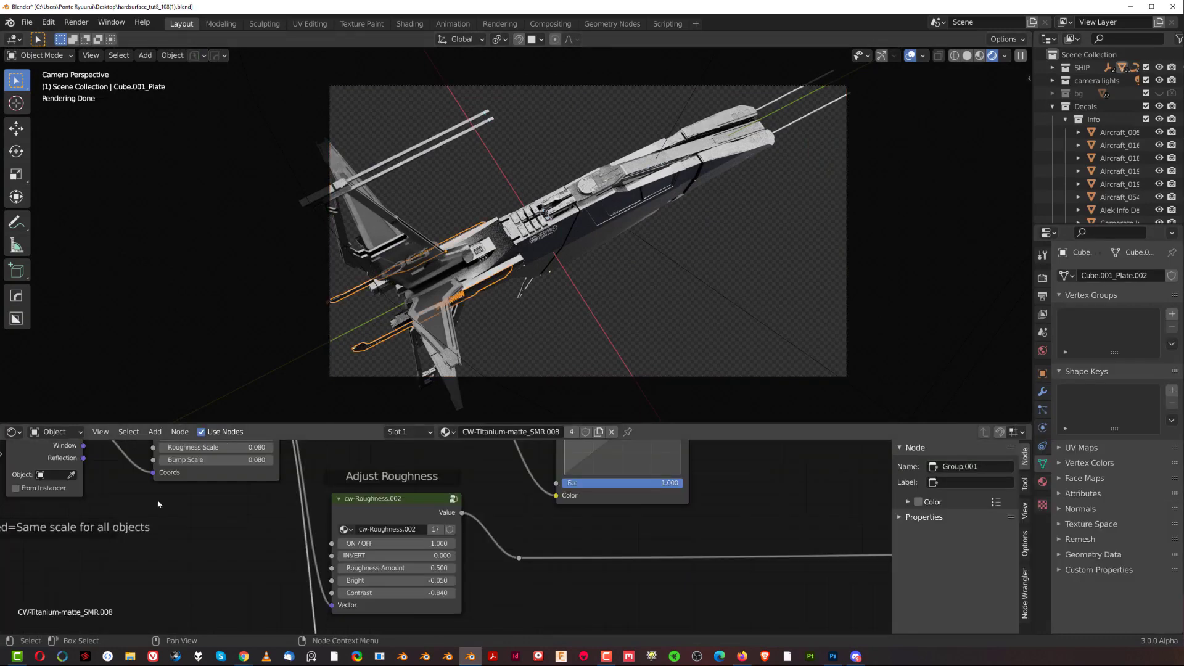
{"action": "scroll", "coordinate": [364, 590], "scroll_direction": "up", "scroll_amount": 4}
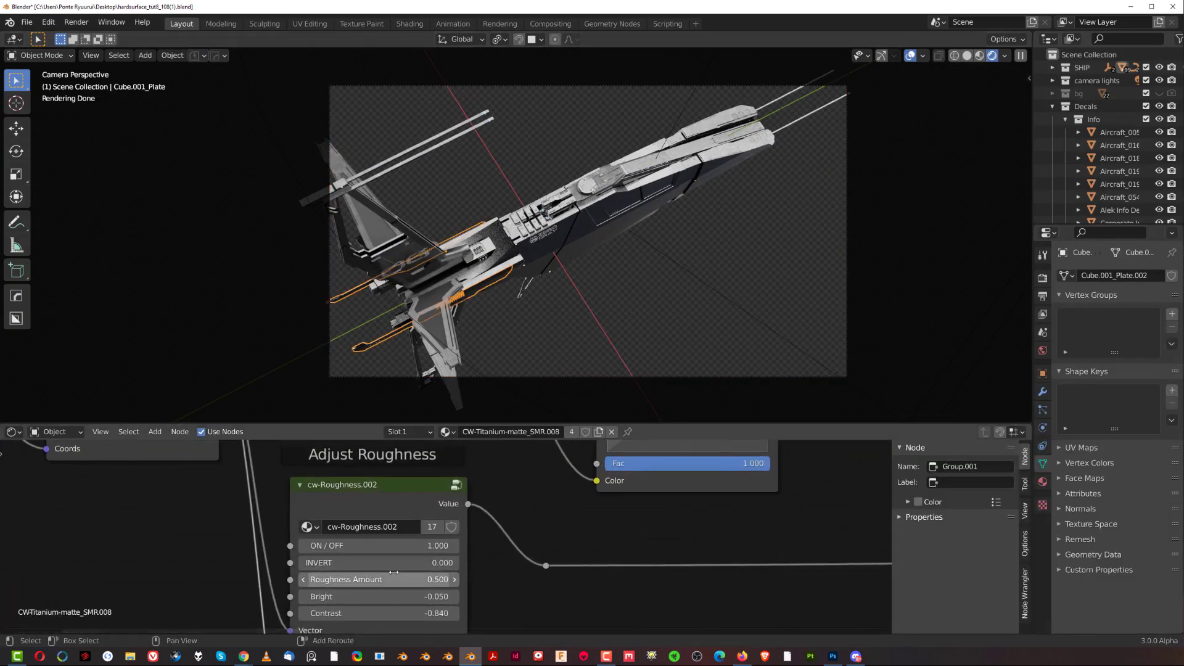
{"action": "left_click_drag", "start_coordinate": [388, 580], "coordinate": [443, 568], "text": "shift"}
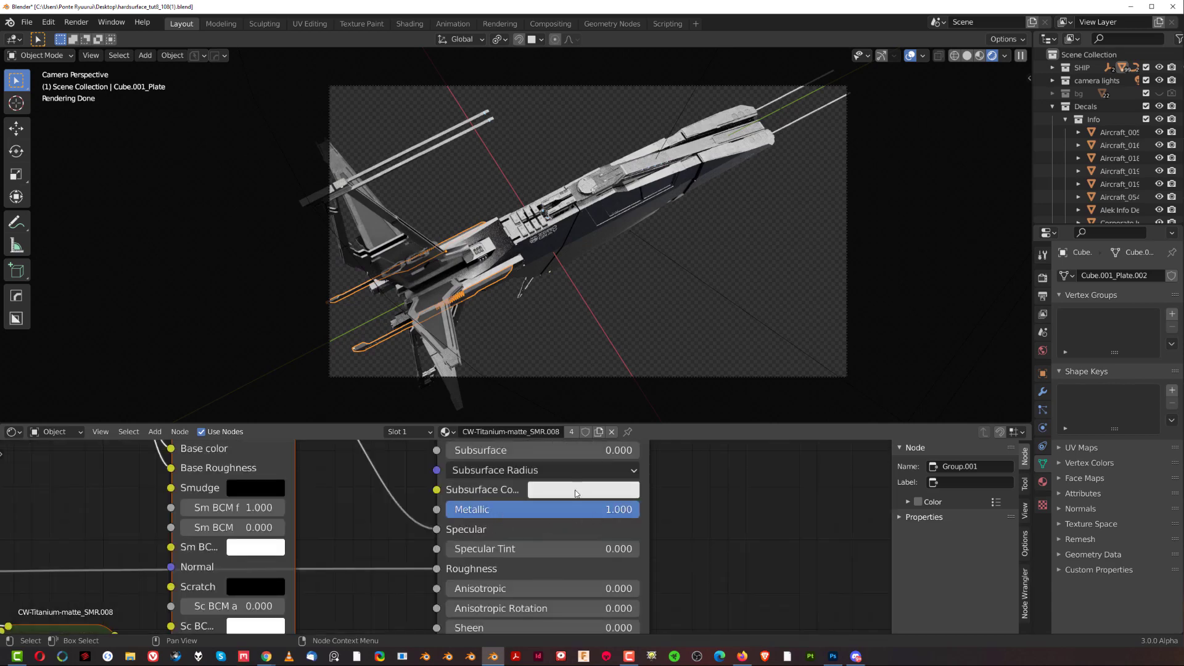
{"action": "left_click", "coordinate": [575, 493]}
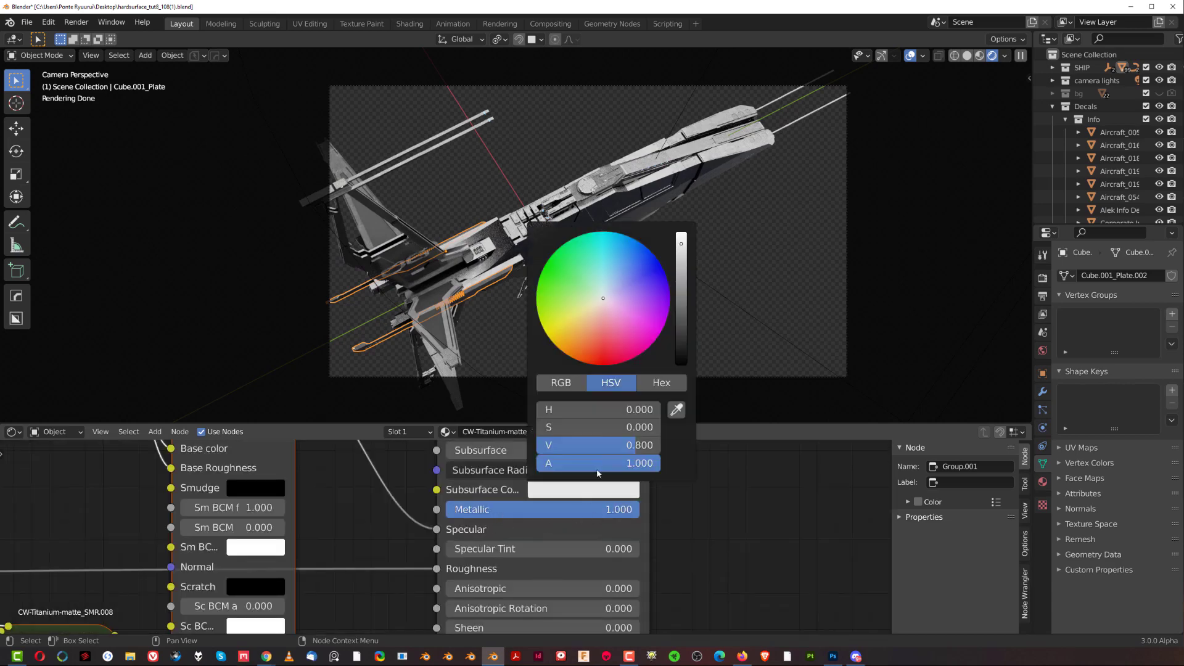
{"action": "left_click_drag", "start_coordinate": [683, 267], "coordinate": [681, 313]}
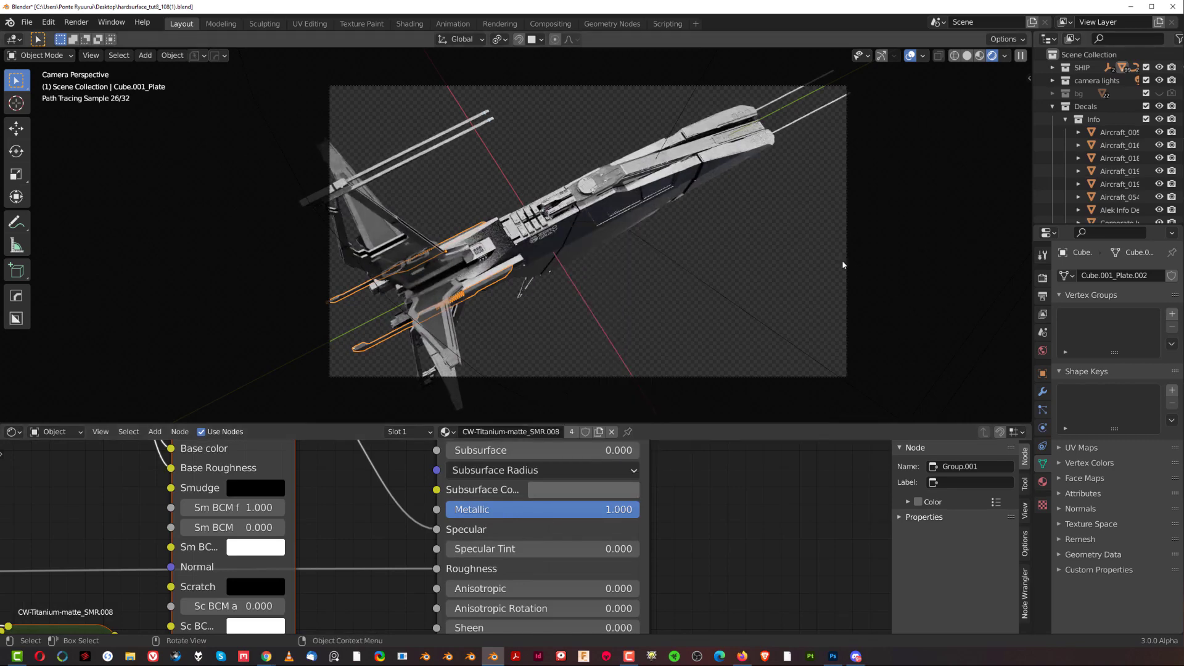
- Start a final render of the ship with Render Image
{"action": "scroll", "coordinate": [542, 283], "scroll_direction": "up", "scroll_amount": 6}
{"action": "scroll", "coordinate": [501, 320], "scroll_direction": "down", "scroll_amount": 6}
{"action": "left_click", "coordinate": [76, 22]}
{"action": "left_click", "coordinate": [86, 35]}
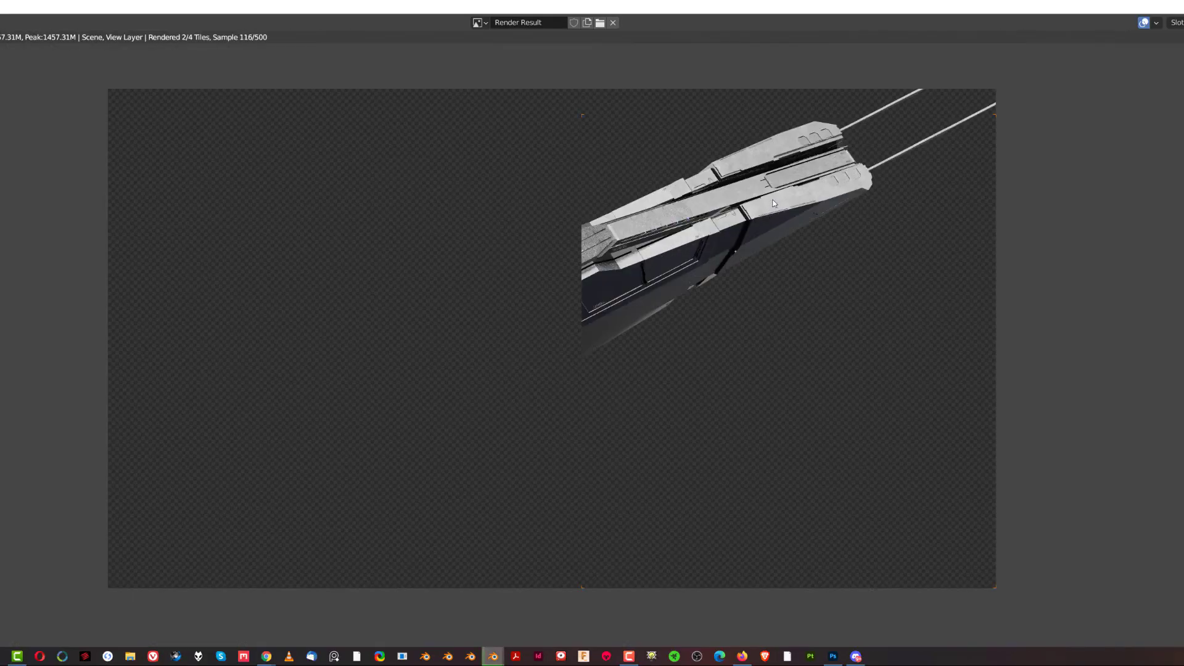
- Zoom and pan around the render result to inspect the hull detail and upper hull
{"action": "scroll", "coordinate": [807, 179], "scroll_direction": "up", "scroll_amount": 5}
{"action": "scroll", "coordinate": [658, 340], "scroll_direction": "up", "scroll_amount": 1}
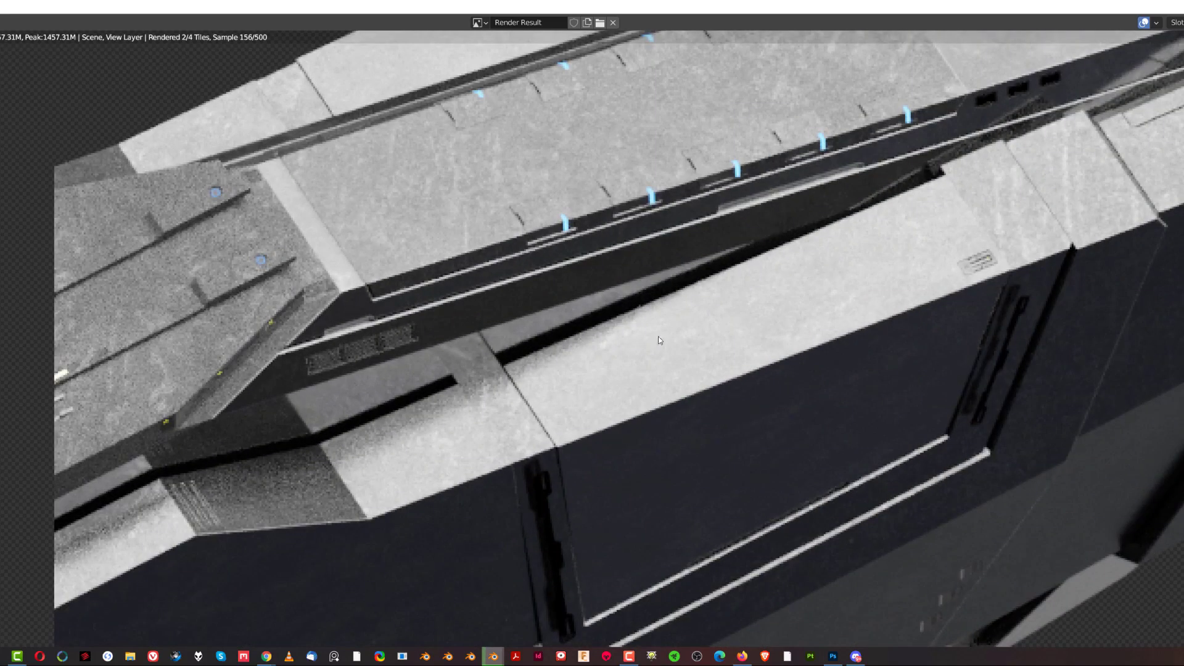
{"action": "scroll", "coordinate": [991, 267], "scroll_direction": "down", "scroll_amount": 6}
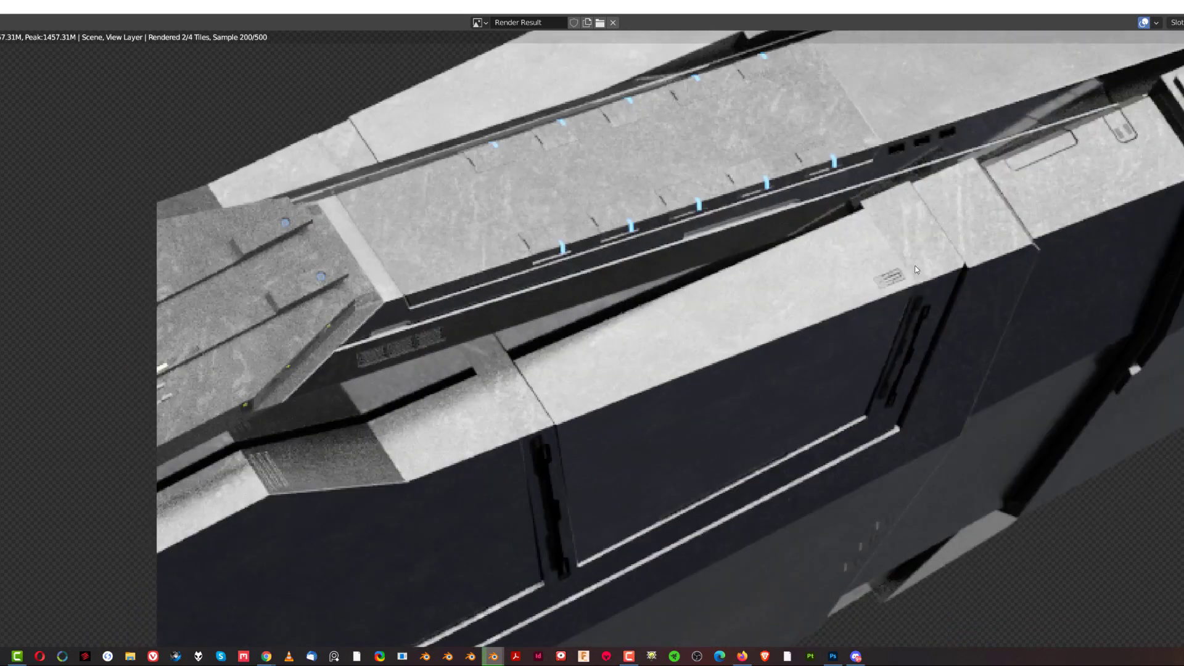
{"action": "scroll", "coordinate": [678, 357], "scroll_direction": "up", "scroll_amount": 5}
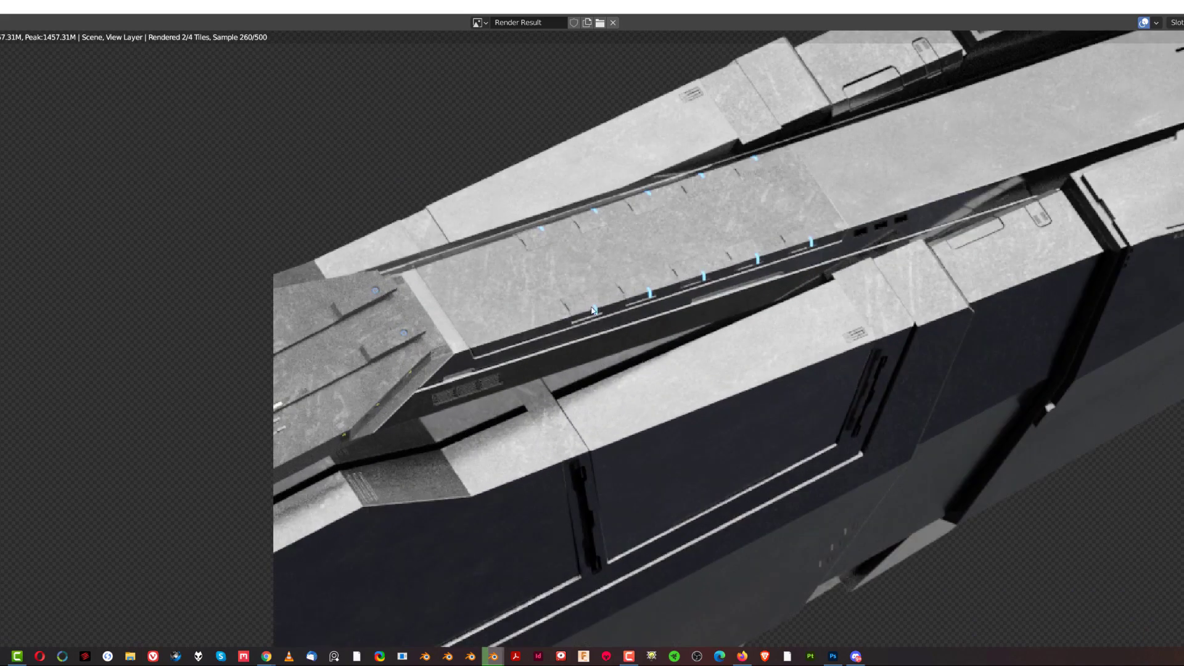
{"action": "scroll", "coordinate": [818, 246], "scroll_direction": "down", "scroll_amount": 5}
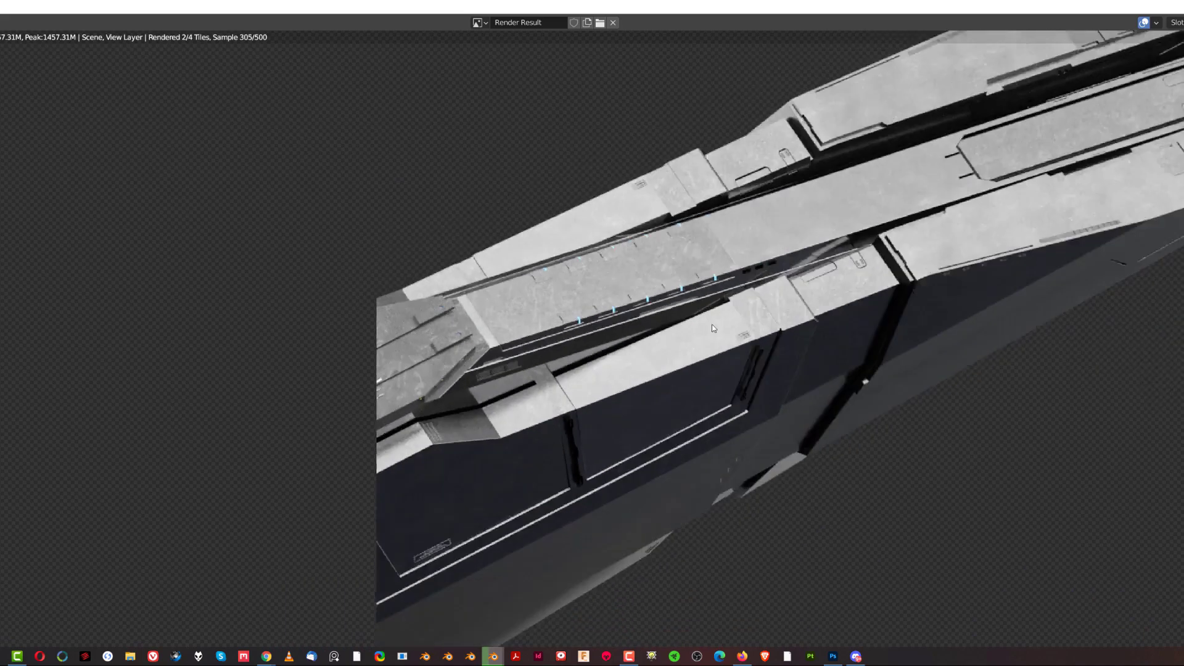
{"action": "scroll", "coordinate": [718, 327], "scroll_direction": "up", "scroll_amount": 3}
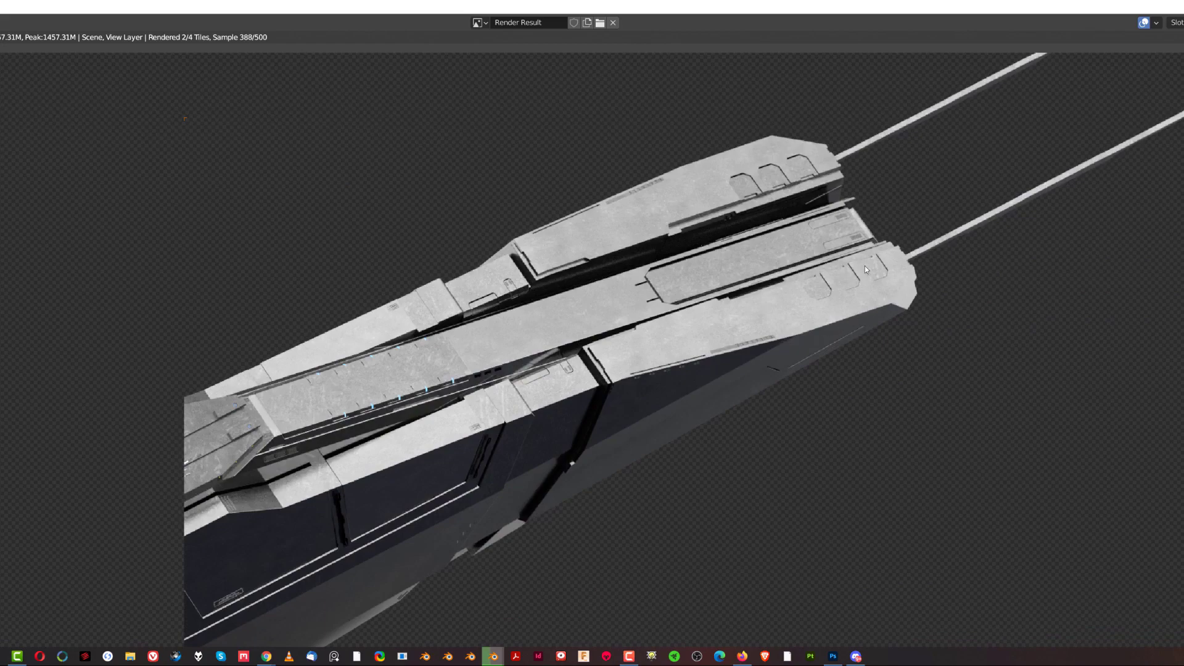
{"action": "scroll", "coordinate": [420, 377], "scroll_direction": "down", "scroll_amount": 6}
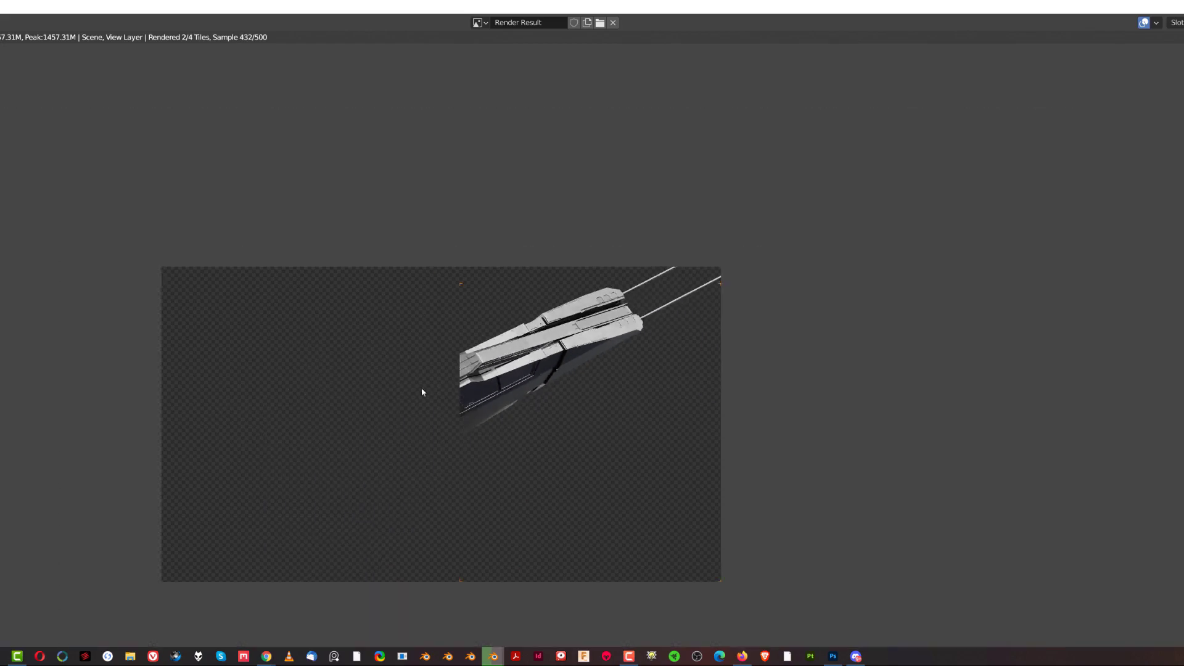
{"action": "middle_click_drag", "start_coordinate": [433, 384], "coordinate": [619, 317]}
{"action": "scroll", "coordinate": [647, 313], "scroll_direction": "up", "scroll_amount": 3}
{"action": "middle_click_drag", "start_coordinate": [785, 299], "coordinate": [600, 381]}
{"action": "scroll", "coordinate": [553, 339], "scroll_direction": "up", "scroll_amount": 6}
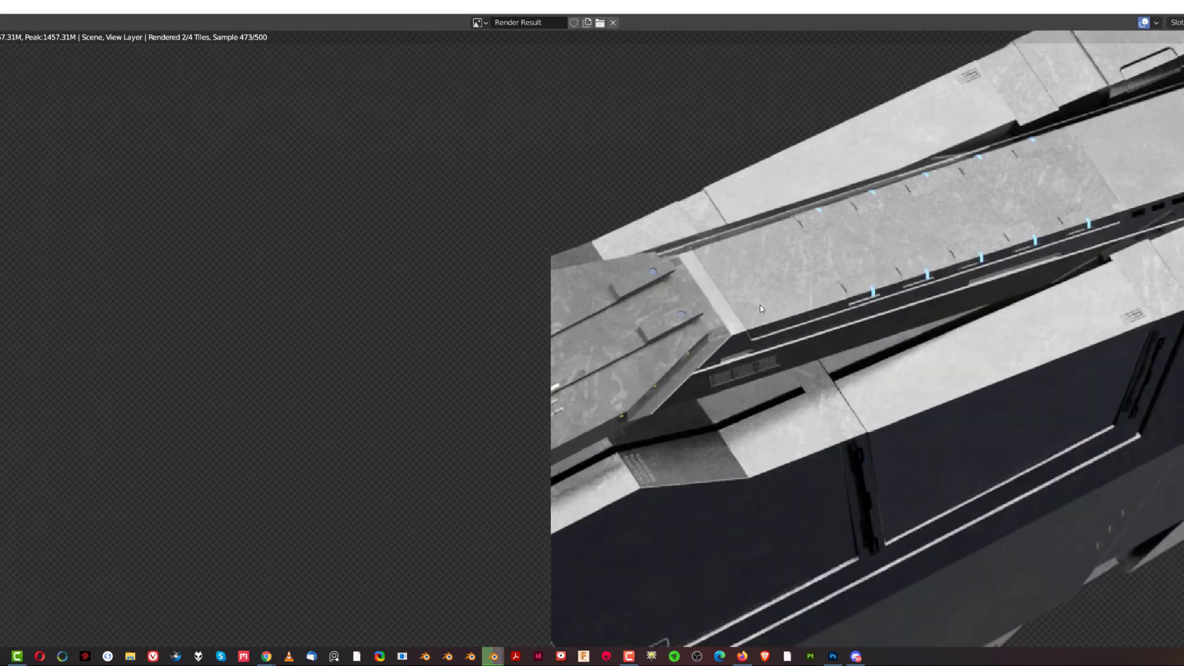
{"action": "middle_click_drag", "start_coordinate": [807, 309], "coordinate": [576, 346]}
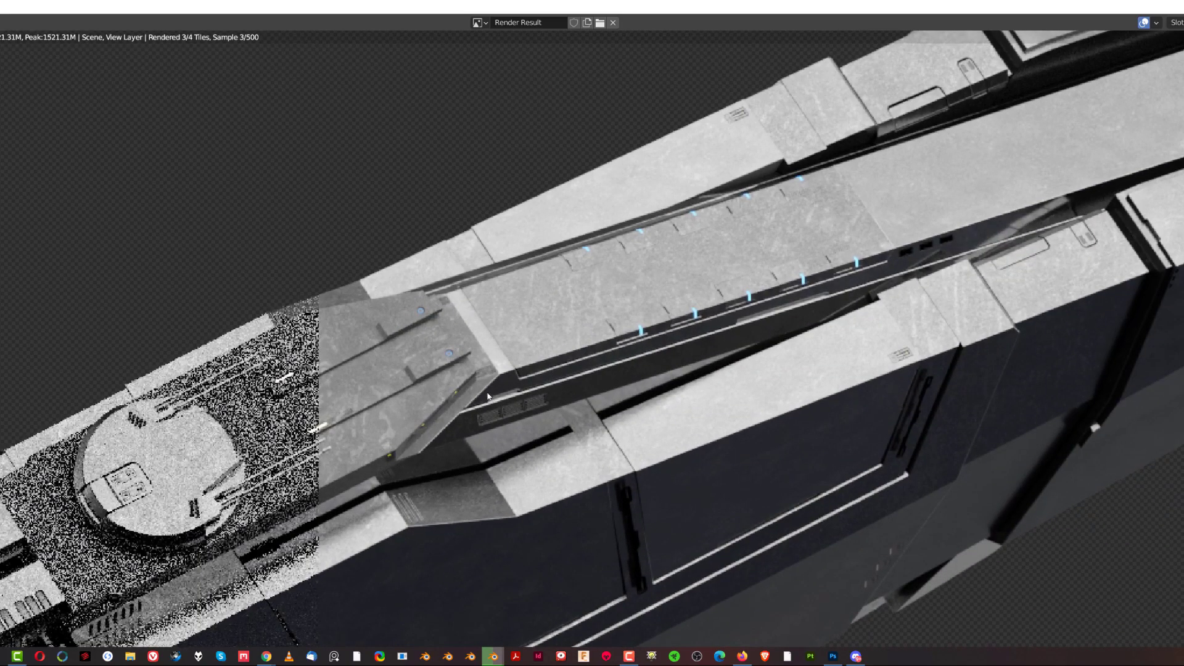
- Inspect the ZERO GRAV logo up close, then fit the whole render back into view
{"action": "scroll", "coordinate": [628, 350], "scroll_direction": "down", "scroll_amount": 4}
{"action": "scroll", "coordinate": [596, 374], "scroll_direction": "up", "scroll_amount": 4}
{"action": "scroll", "coordinate": [595, 373], "scroll_direction": "up", "scroll_amount": 2}
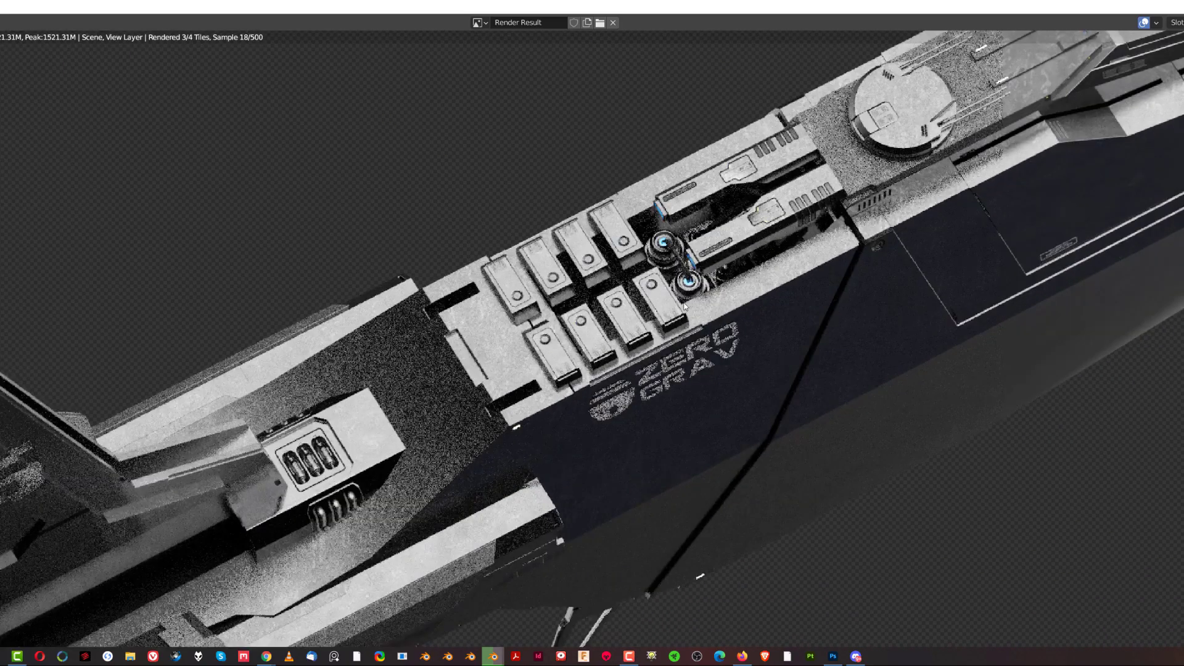
{"action": "middle_click_drag", "start_coordinate": [672, 260], "coordinate": [477, 389]}
{"action": "scroll", "coordinate": [477, 390], "scroll_direction": "up", "scroll_amount": 3}
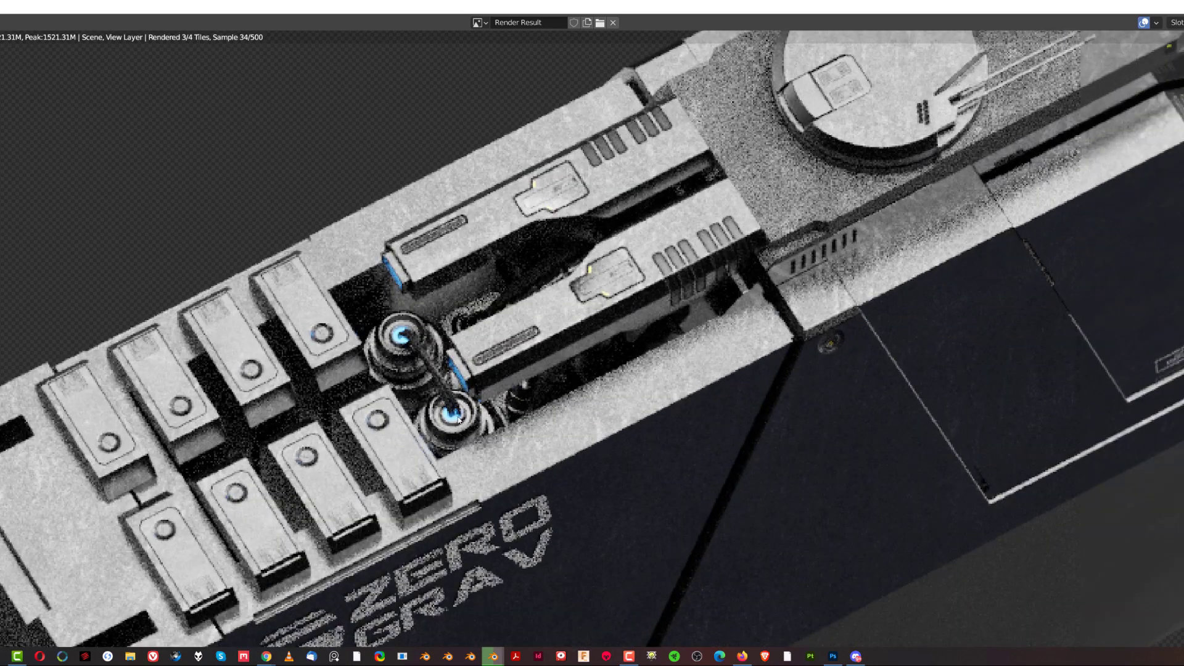
{"action": "scroll", "coordinate": [517, 368], "scroll_direction": "down", "scroll_amount": 8}
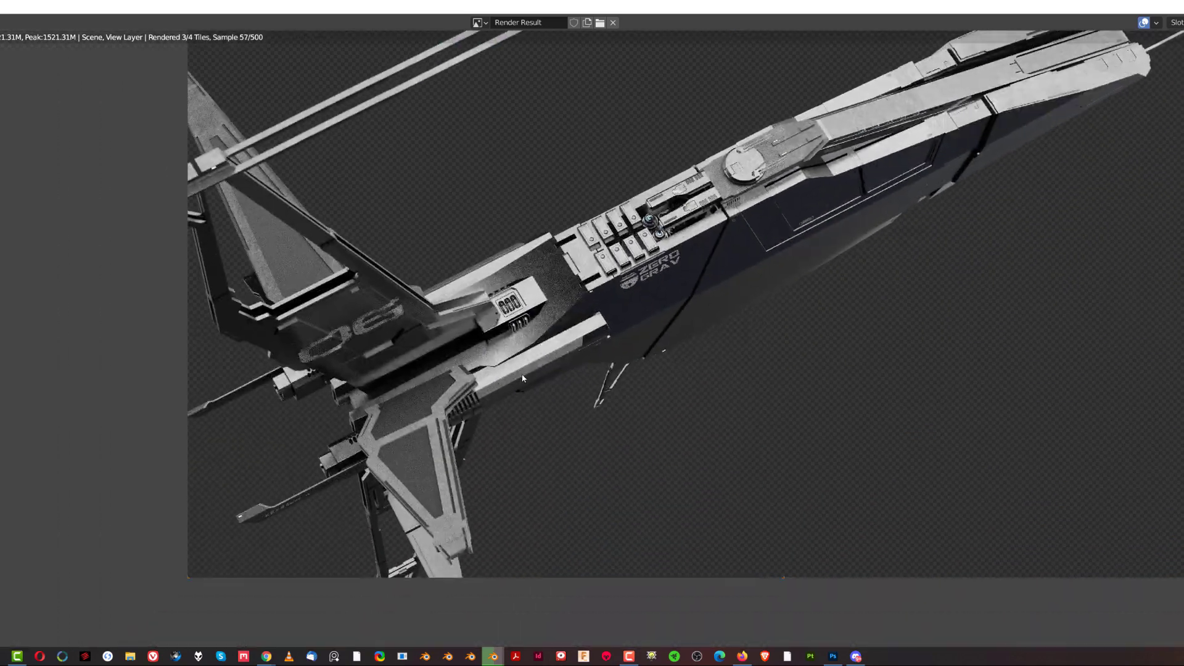
{"action": "scroll", "coordinate": [538, 363], "scroll_direction": "up", "scroll_amount": 2}
{"action": "middle_click_drag", "start_coordinate": [755, 207], "coordinate": [544, 350]}
{"action": "scroll", "coordinate": [544, 350], "scroll_direction": "up", "scroll_amount": 2}
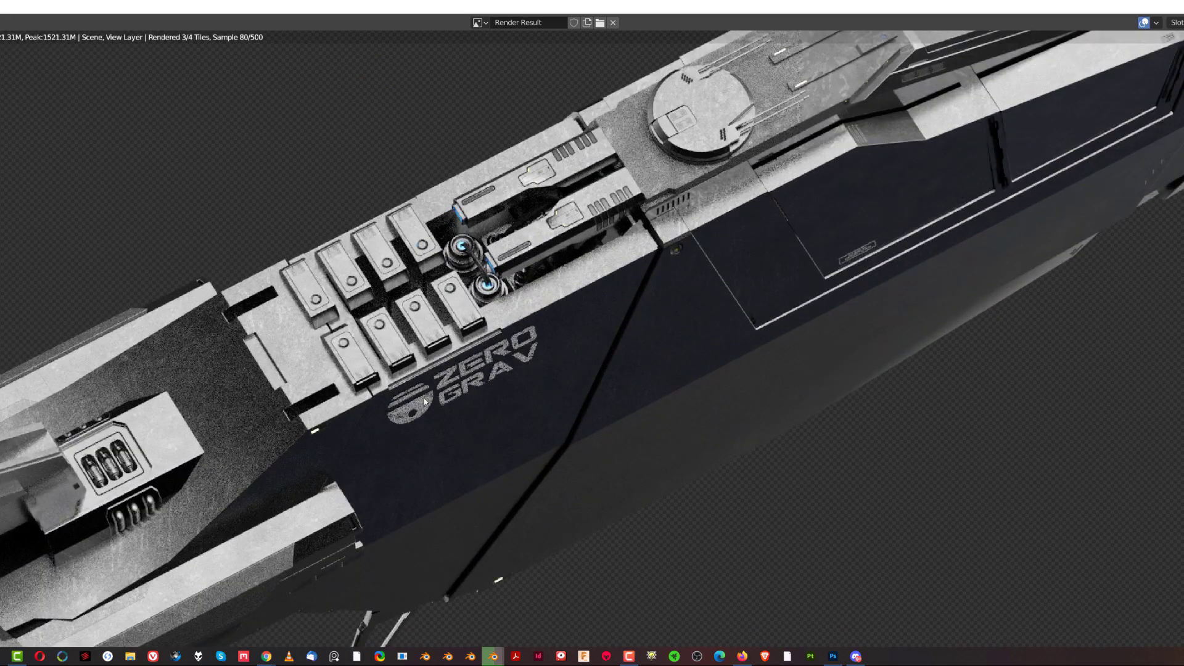
{"action": "key", "text": "Home"}
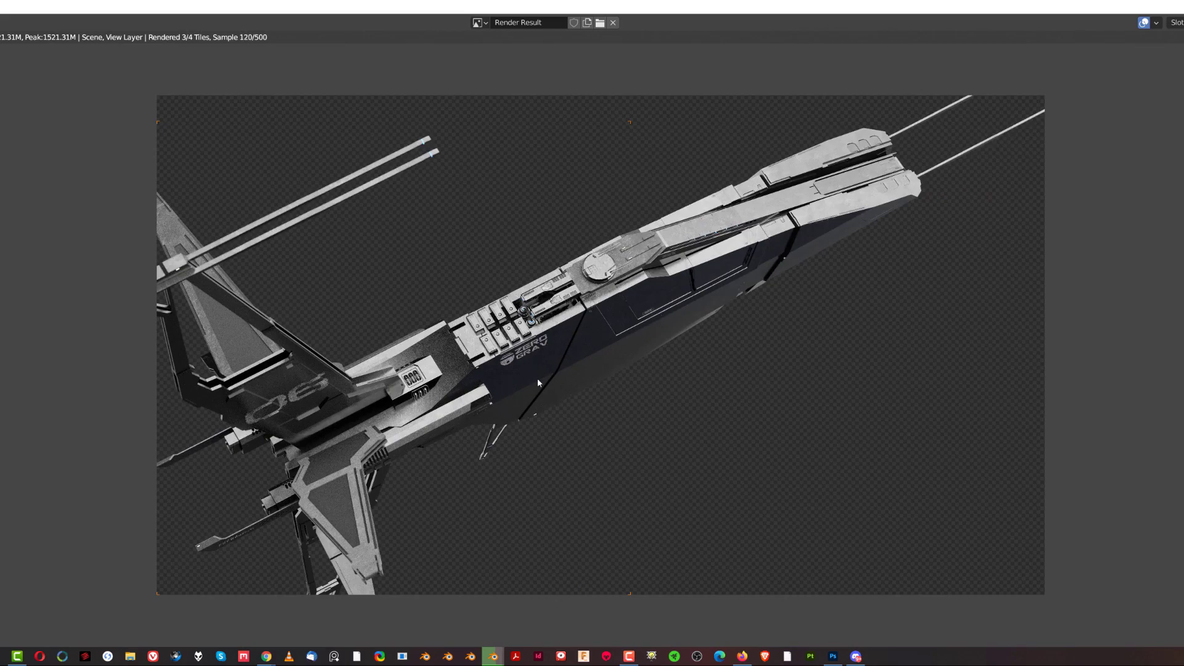
{"action": "scroll", "coordinate": [537, 378], "scroll_direction": "up", "scroll_amount": 6}
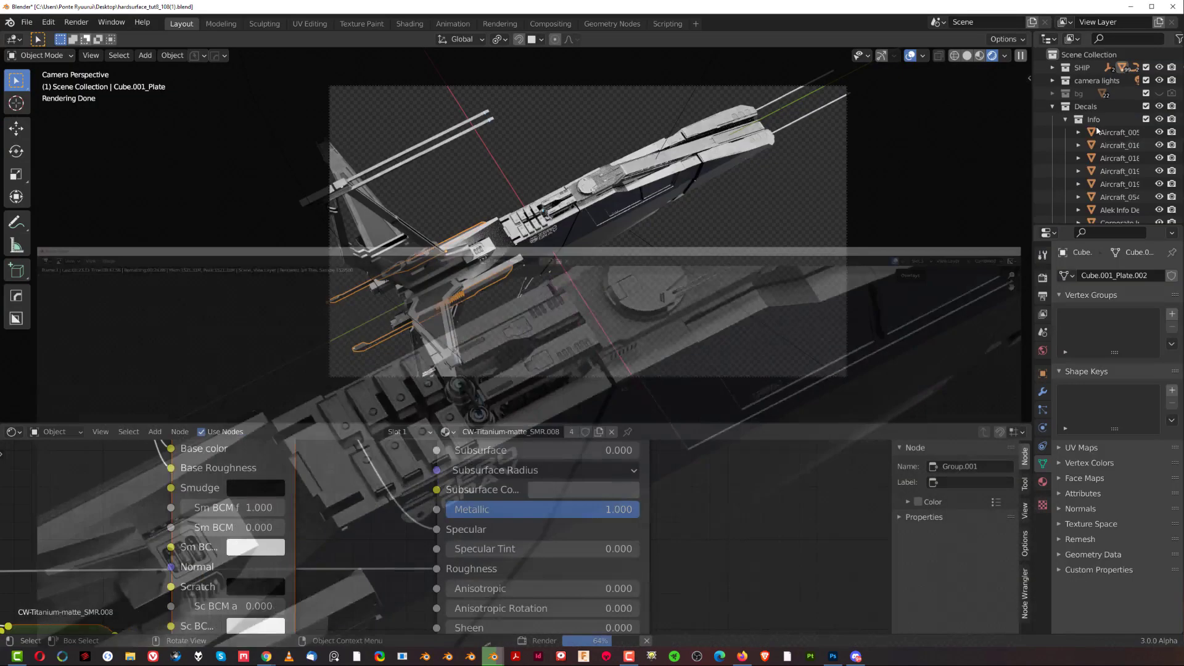
- Lower the Corporate Info decal material's alpha from 0.800 to 0.610
{"action": "left_click", "coordinate": [542, 236]}
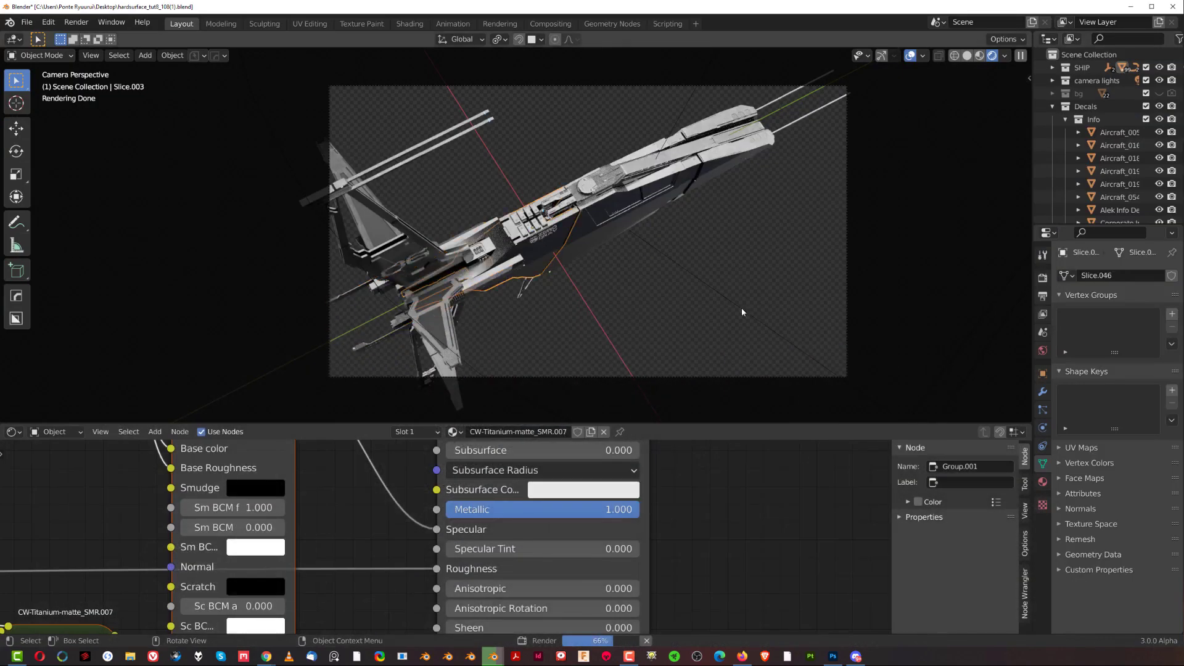
{"action": "left_click", "coordinate": [547, 235]}
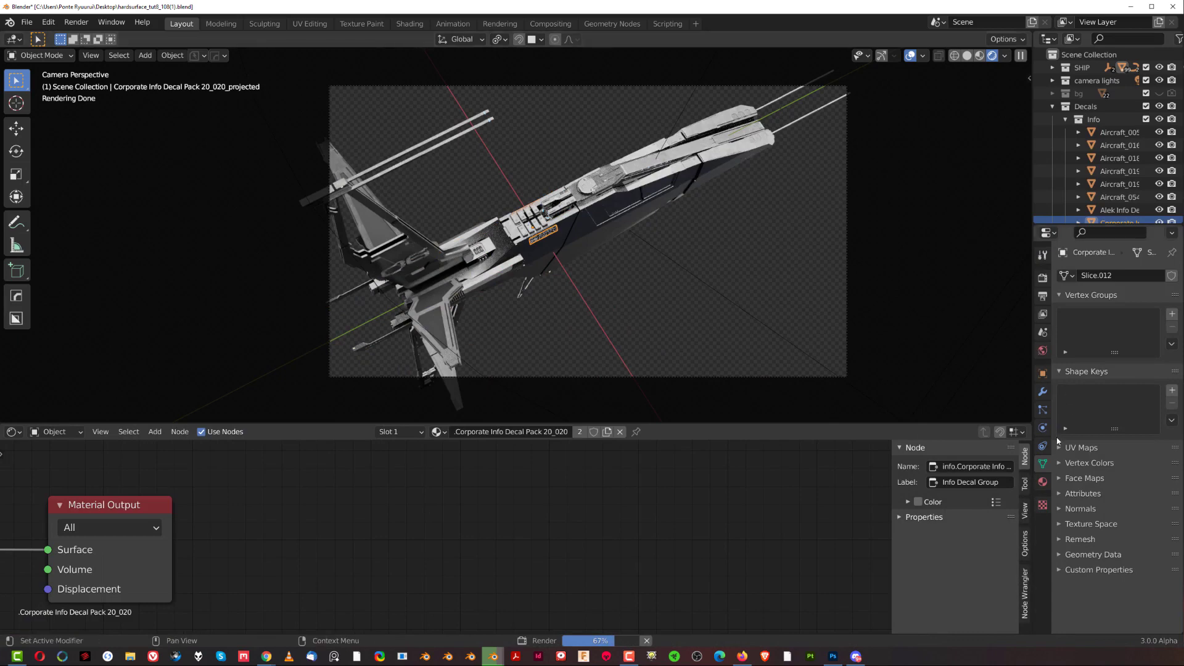
{"action": "left_click", "coordinate": [1043, 482]}
{"action": "scroll", "coordinate": [1104, 444], "scroll_direction": "down", "scroll_amount": 12}
{"action": "scroll", "coordinate": [1110, 453], "scroll_direction": "down", "scroll_amount": 5}
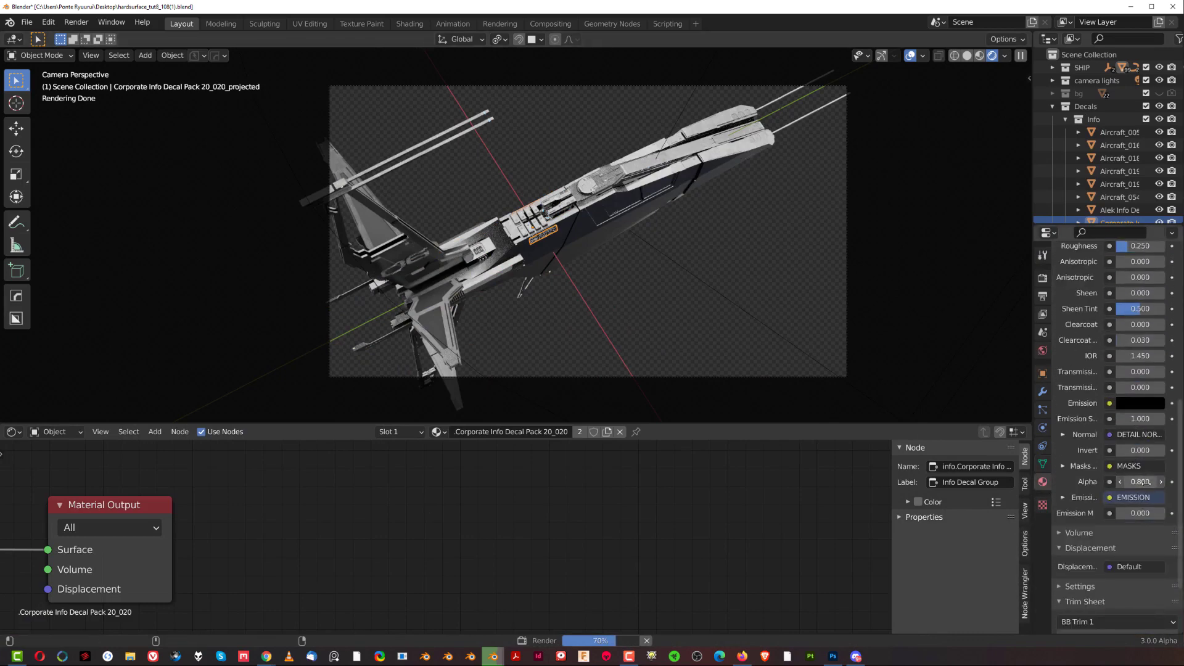
{"action": "left_click_drag", "start_coordinate": [1145, 483], "coordinate": [1091, 484]}
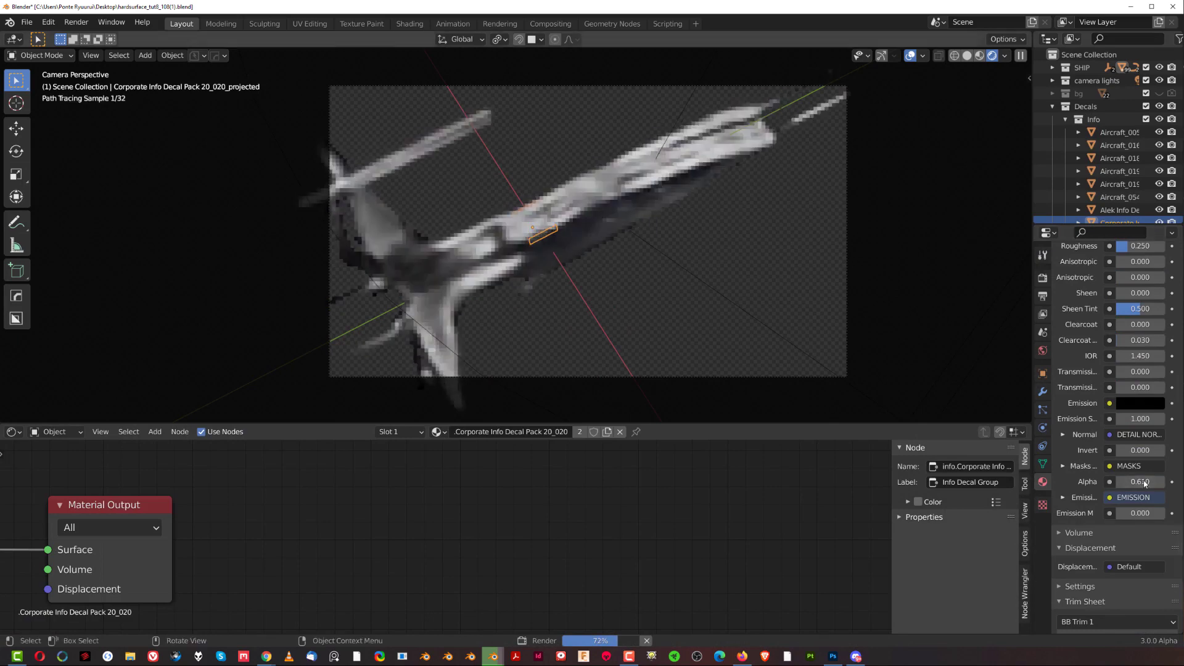
- Reselect the Corporate Info decal and darken its subsurface colour slightly
{"action": "left_click", "coordinate": [845, 362]}
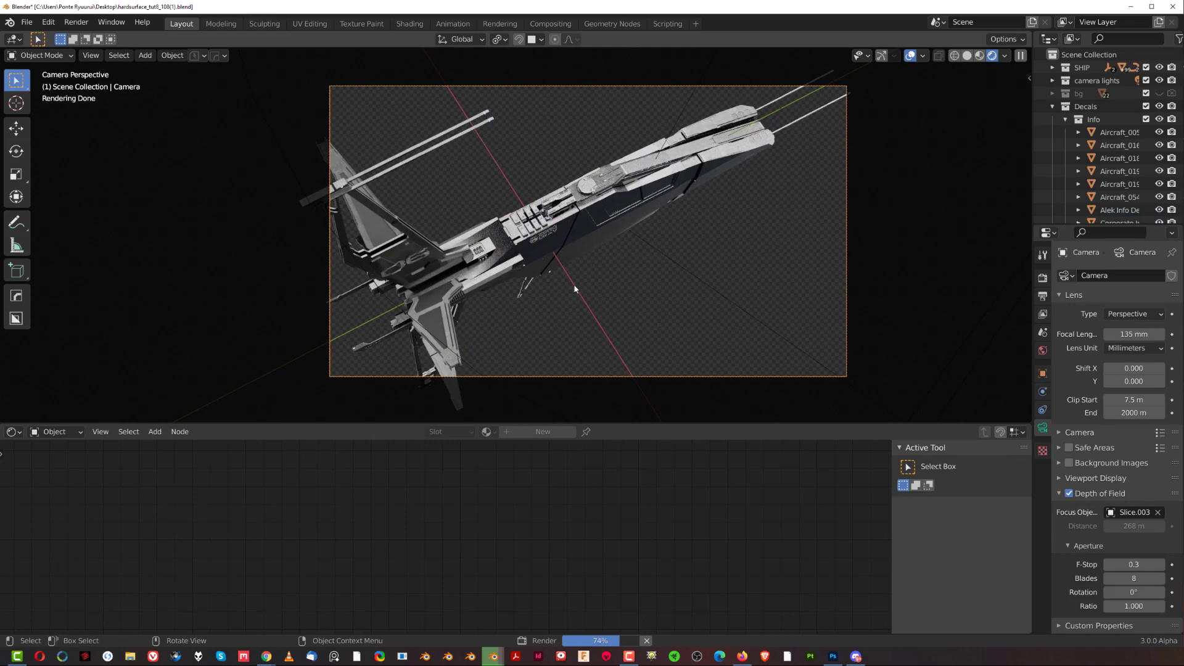
{"action": "left_click", "coordinate": [542, 236]}
{"action": "left_click", "coordinate": [545, 236]}
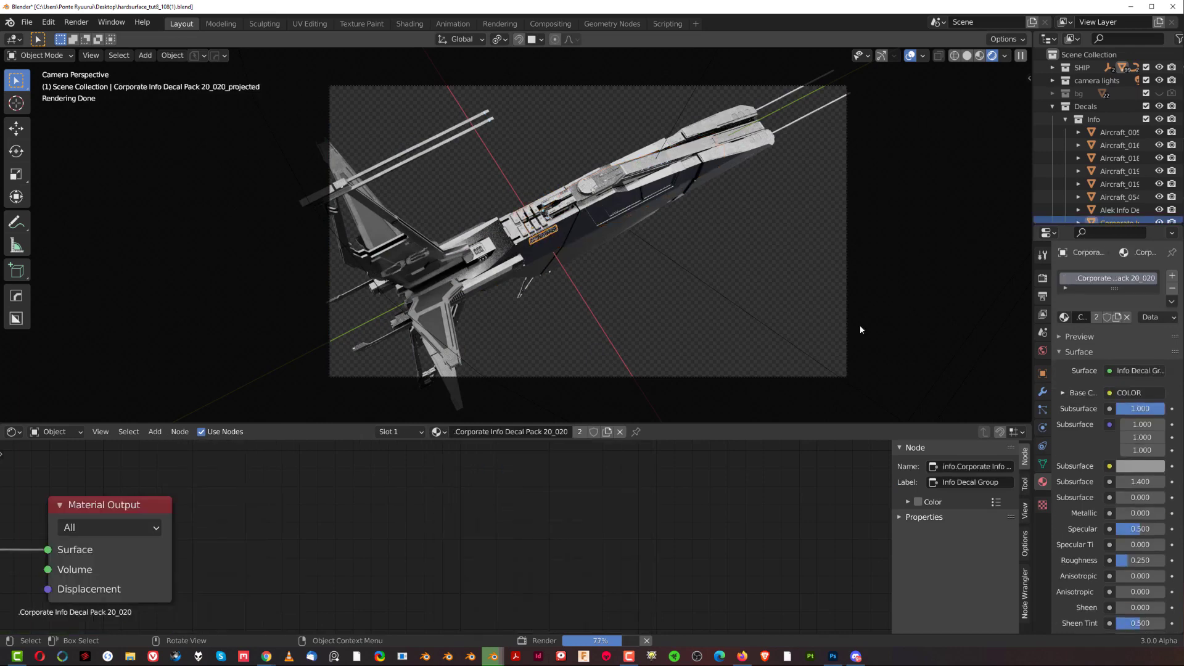
{"action": "left_click", "coordinate": [1151, 470]}
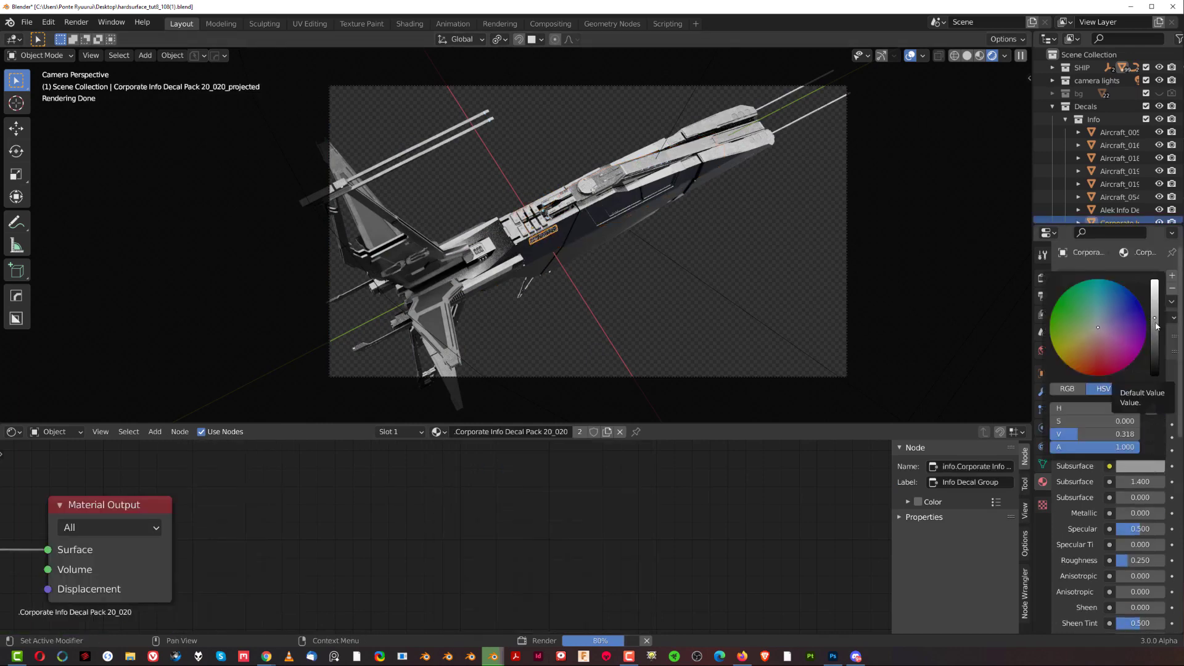
{"action": "left_click", "coordinate": [1155, 323]}
{"action": "left_click", "coordinate": [781, 278]}
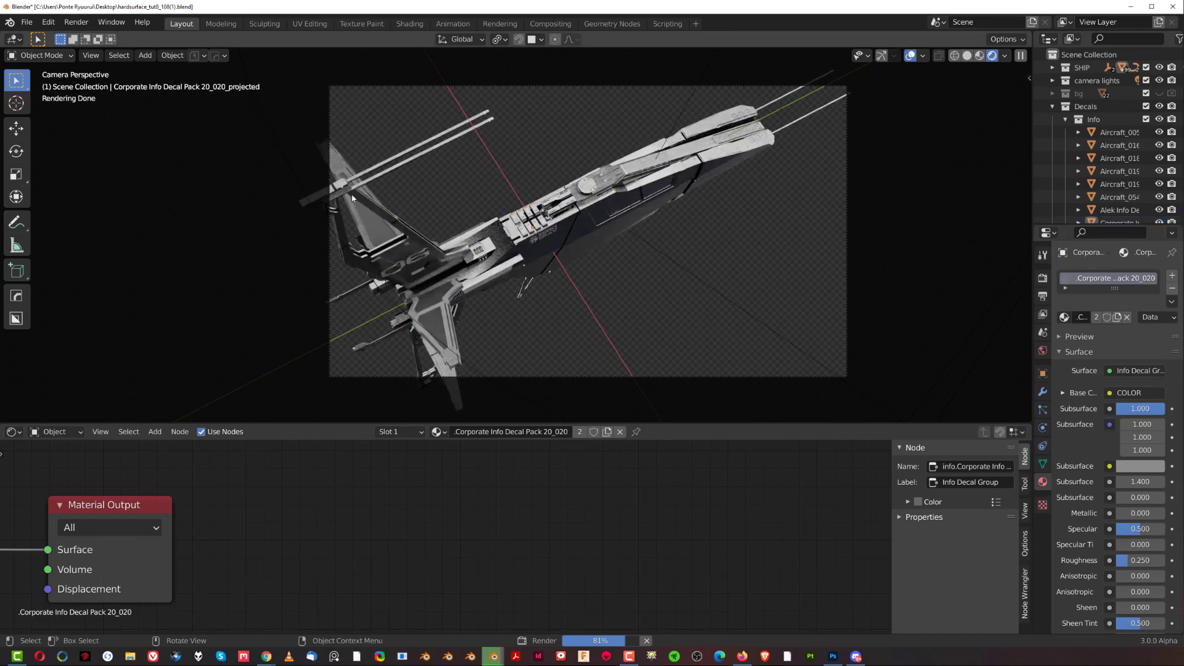
- Bring up the final render result and zoom in to inspect the hull details
{"action": "left_click", "coordinate": [486, 655]}
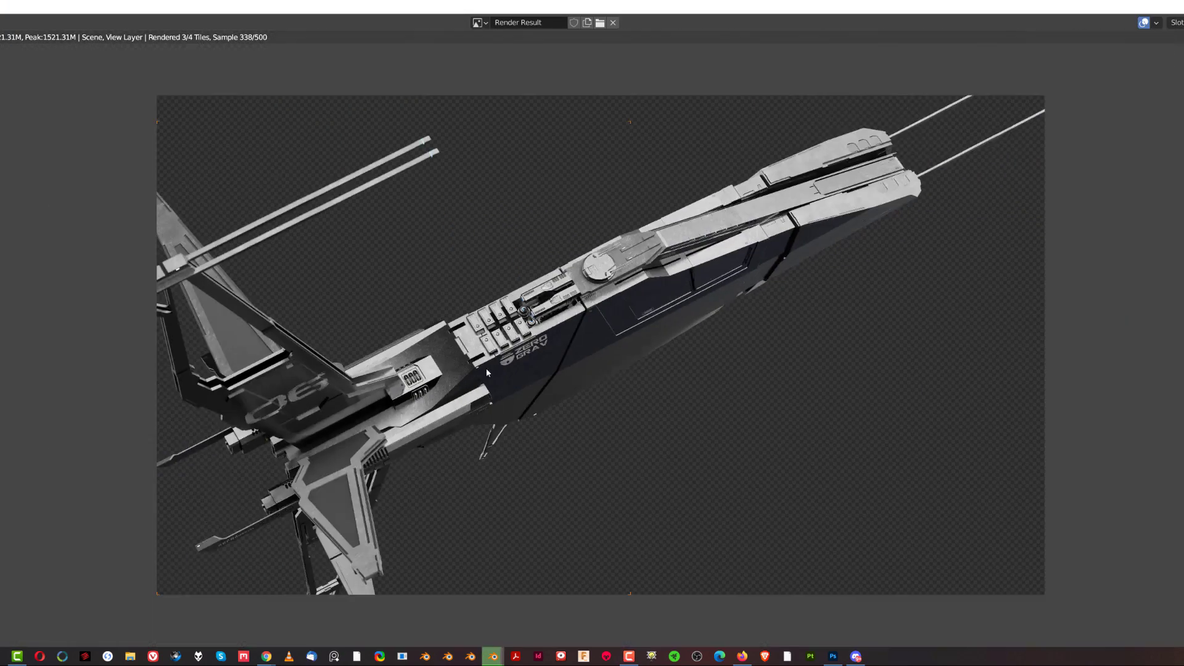
{"action": "scroll", "coordinate": [616, 342], "scroll_direction": "down", "scroll_amount": 2}
{"action": "scroll", "coordinate": [568, 329], "scroll_direction": "up", "scroll_amount": 2}
{"action": "scroll", "coordinate": [512, 386], "scroll_direction": "down", "scroll_amount": 2}
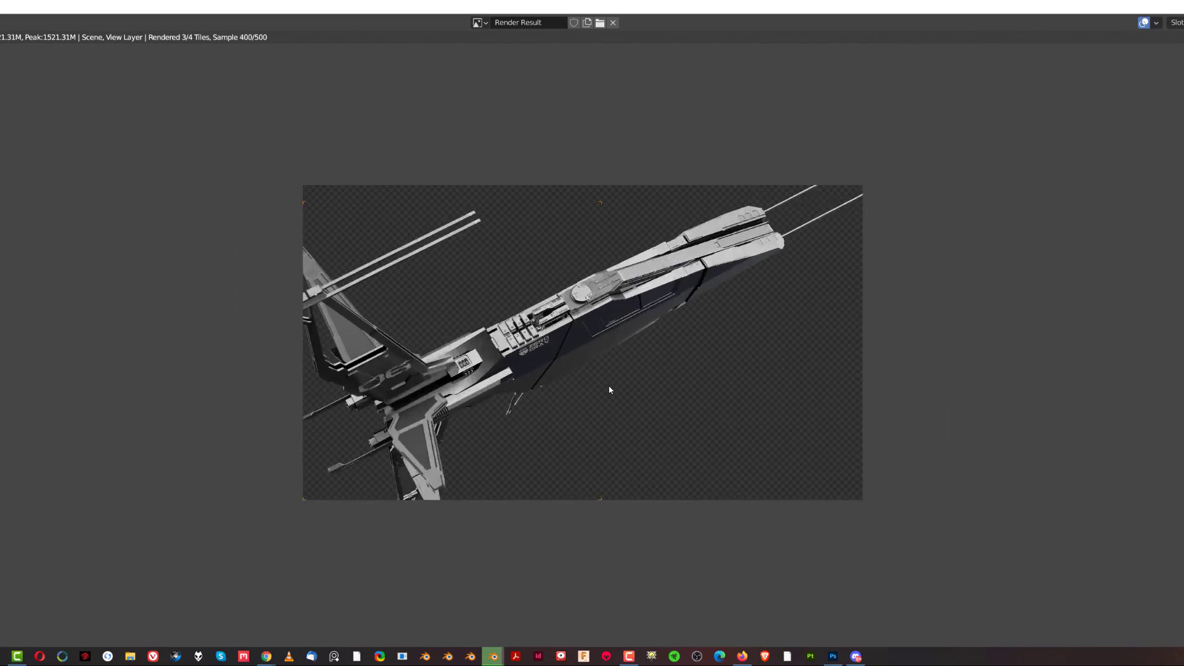
{"action": "scroll", "coordinate": [654, 373], "scroll_direction": "up", "scroll_amount": 2}
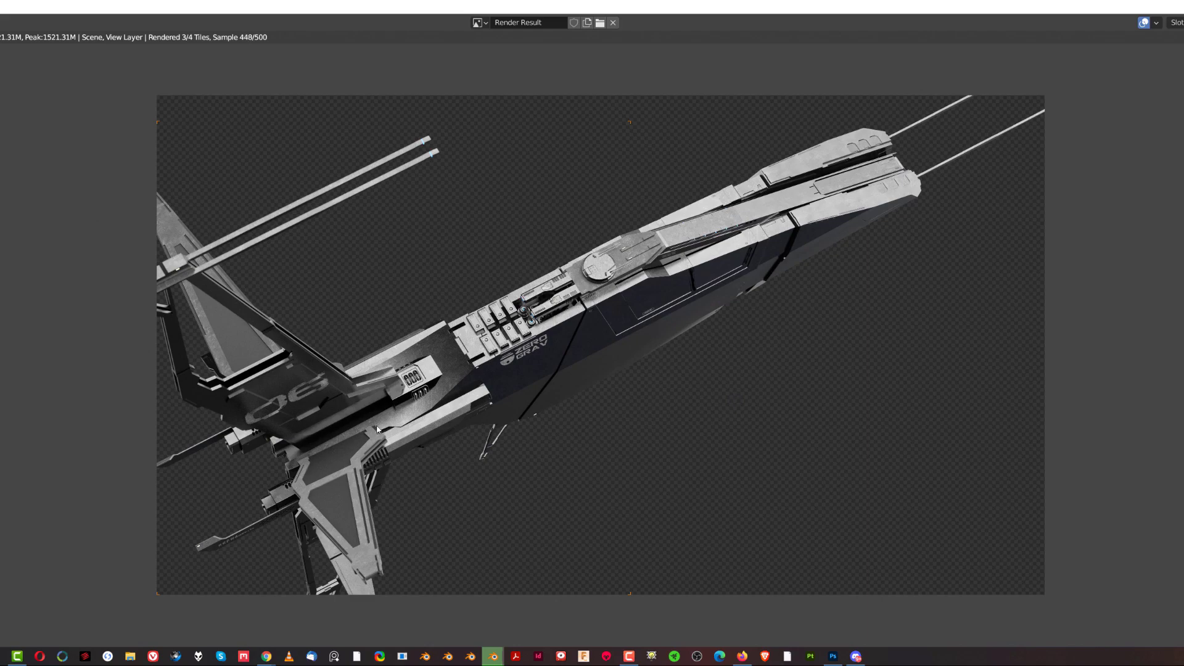
{"action": "scroll", "coordinate": [339, 439], "scroll_direction": "up", "scroll_amount": 6}
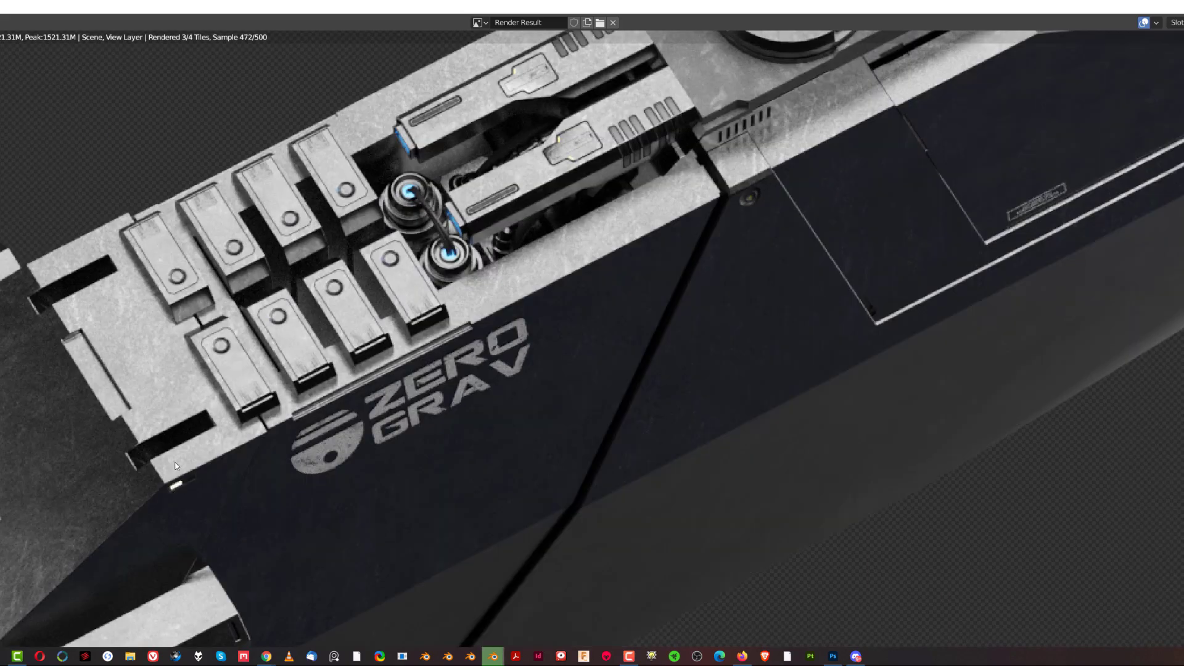
{"action": "middle_click_drag", "start_coordinate": [175, 462], "coordinate": [807, 149]}
{"action": "middle_click_drag", "start_coordinate": [282, 403], "coordinate": [524, 355]}
- Keep panning the zoomed render toward the ship, then close the render view
{"action": "scroll", "coordinate": [524, 355], "scroll_direction": "up", "scroll_amount": 3}
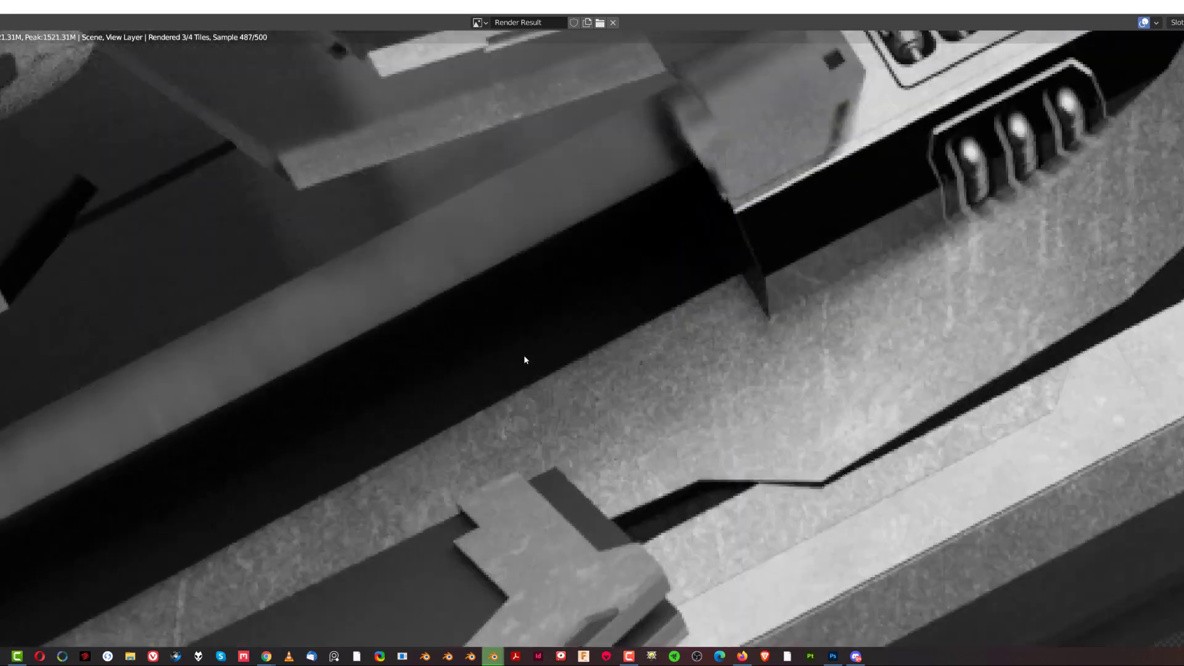
{"action": "scroll", "coordinate": [524, 356], "scroll_direction": "up", "scroll_amount": 4}
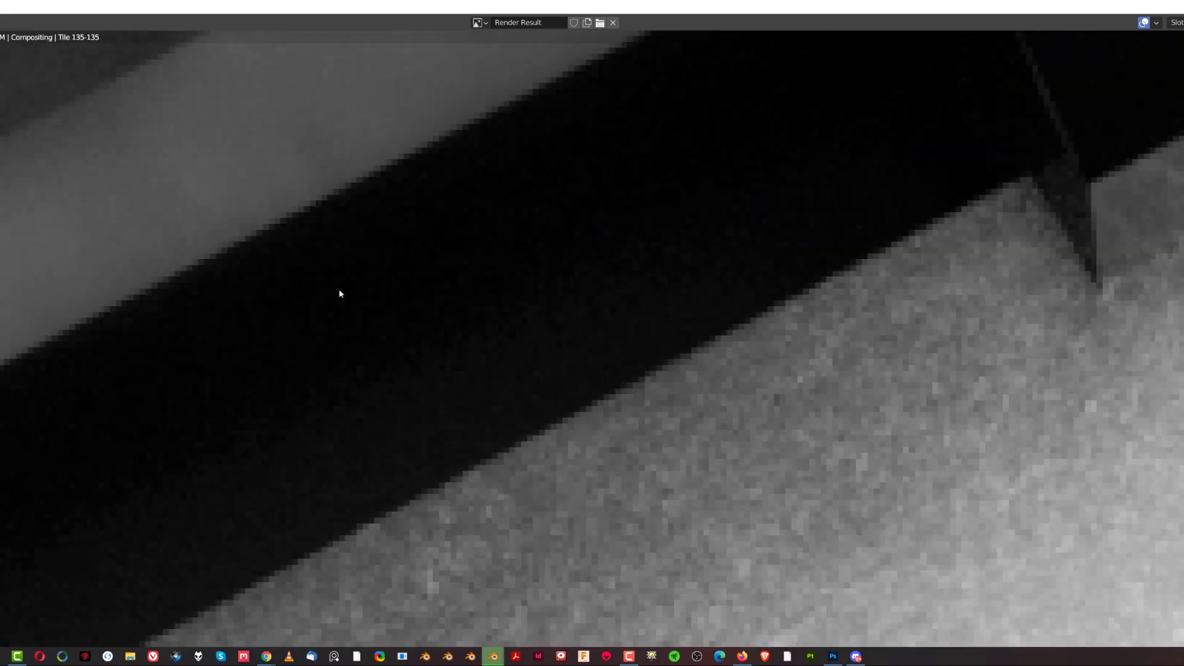
{"action": "scroll", "coordinate": [345, 292], "scroll_direction": "up", "scroll_amount": 5}
{"action": "scroll", "coordinate": [353, 295], "scroll_direction": "down", "scroll_amount": 4}
{"action": "middle_click_drag", "start_coordinate": [468, 248], "coordinate": [549, 359]}
{"action": "scroll", "coordinate": [549, 359], "scroll_direction": "up", "scroll_amount": 2}
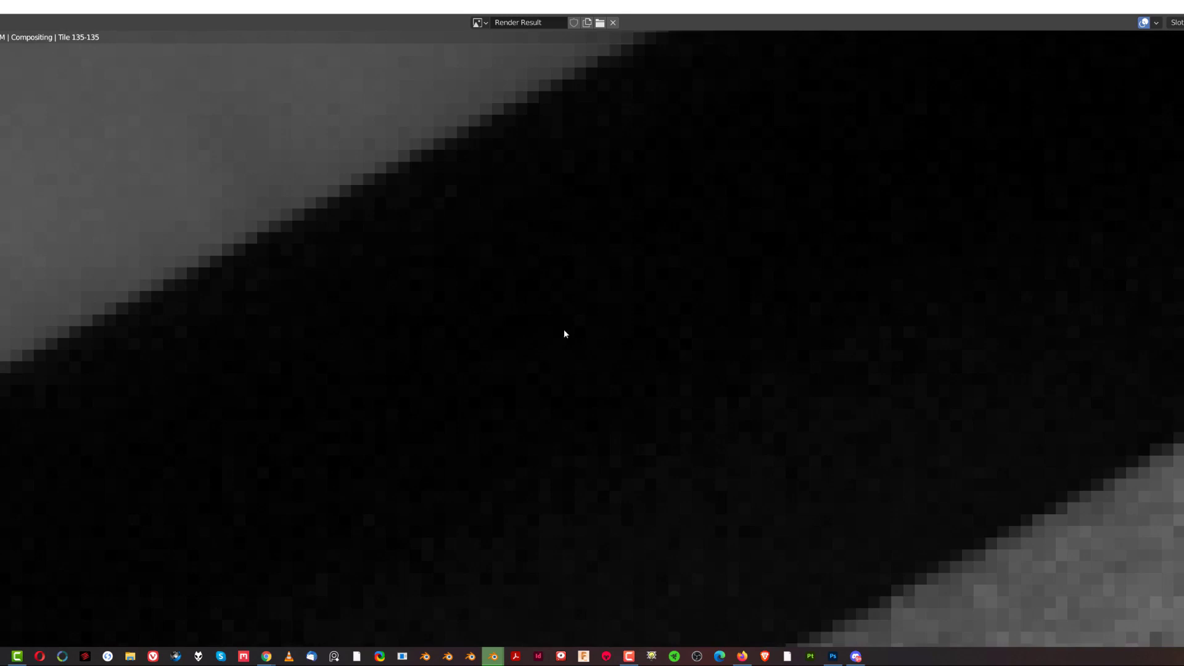
{"action": "scroll", "coordinate": [449, 305], "scroll_direction": "down", "scroll_amount": 7}
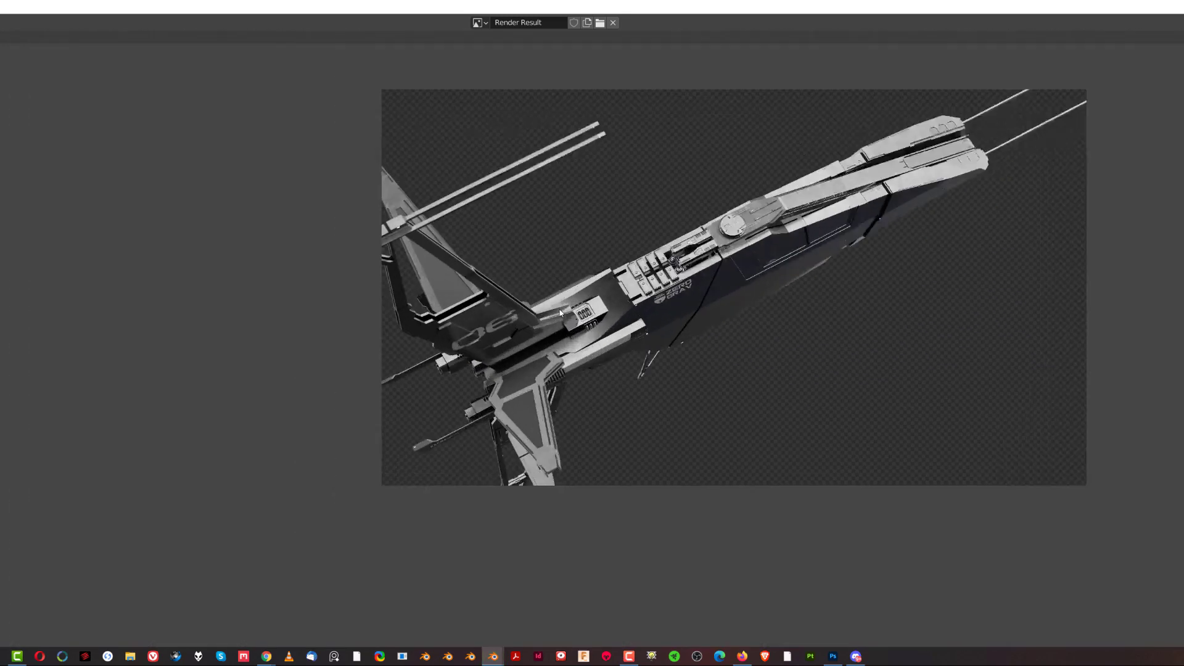
{"action": "scroll", "coordinate": [561, 313], "scroll_direction": "up", "scroll_amount": 1}
{"action": "middle_click_drag", "start_coordinate": [782, 223], "coordinate": [629, 271]}
{"action": "key", "text": "Escape"}
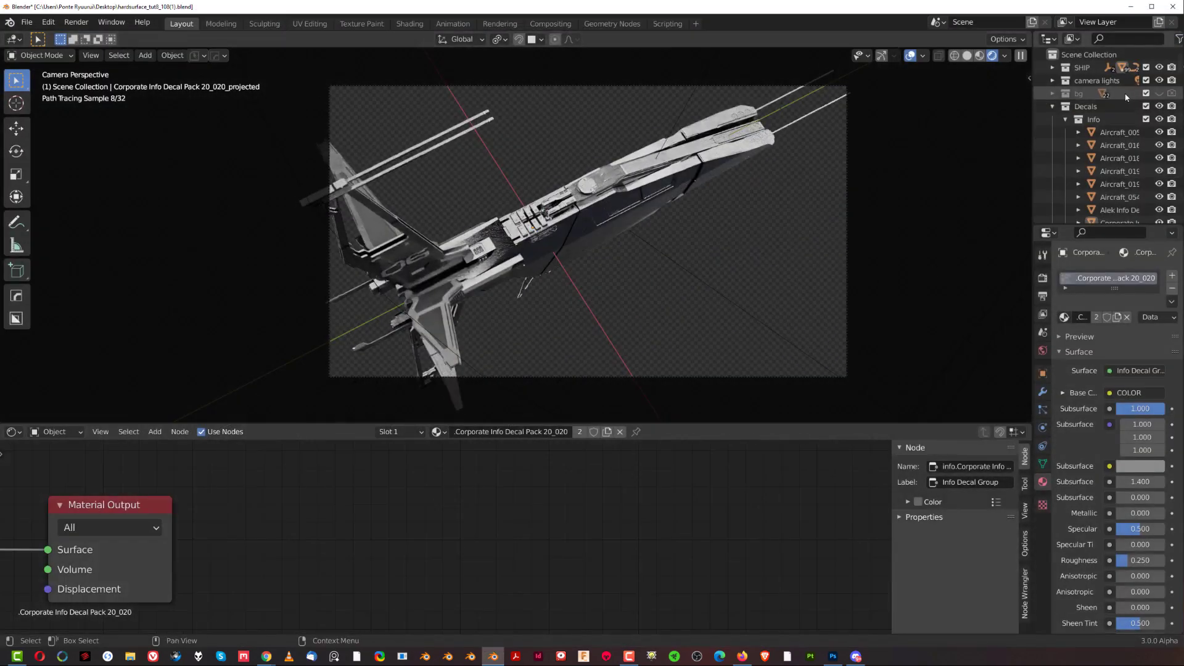
- Hide the SHIP and Decals collections and show the bg collection
{"action": "left_click", "coordinate": [1159, 67]}
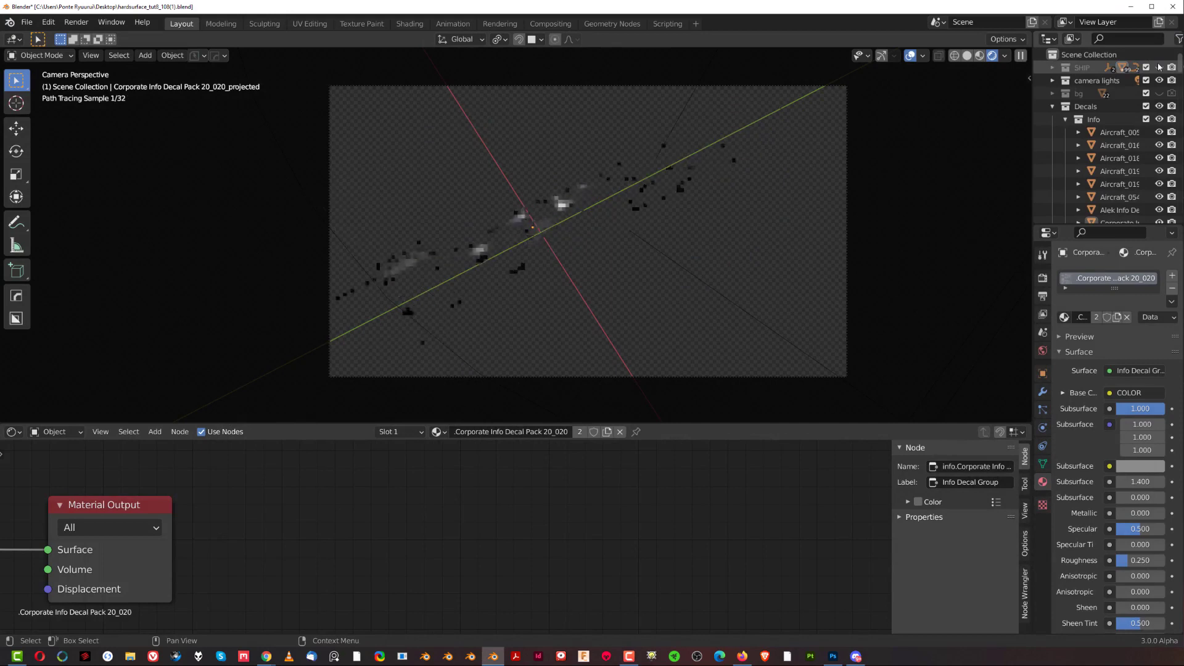
{"action": "left_click", "coordinate": [1159, 106]}
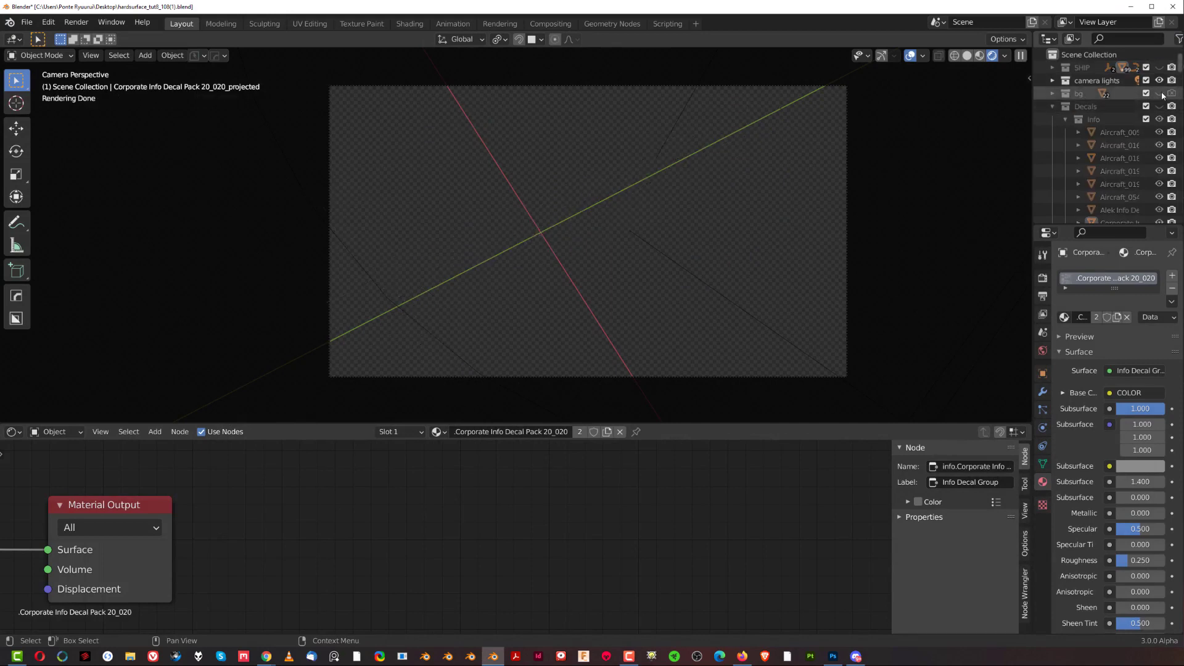
{"action": "left_click", "coordinate": [1159, 93]}
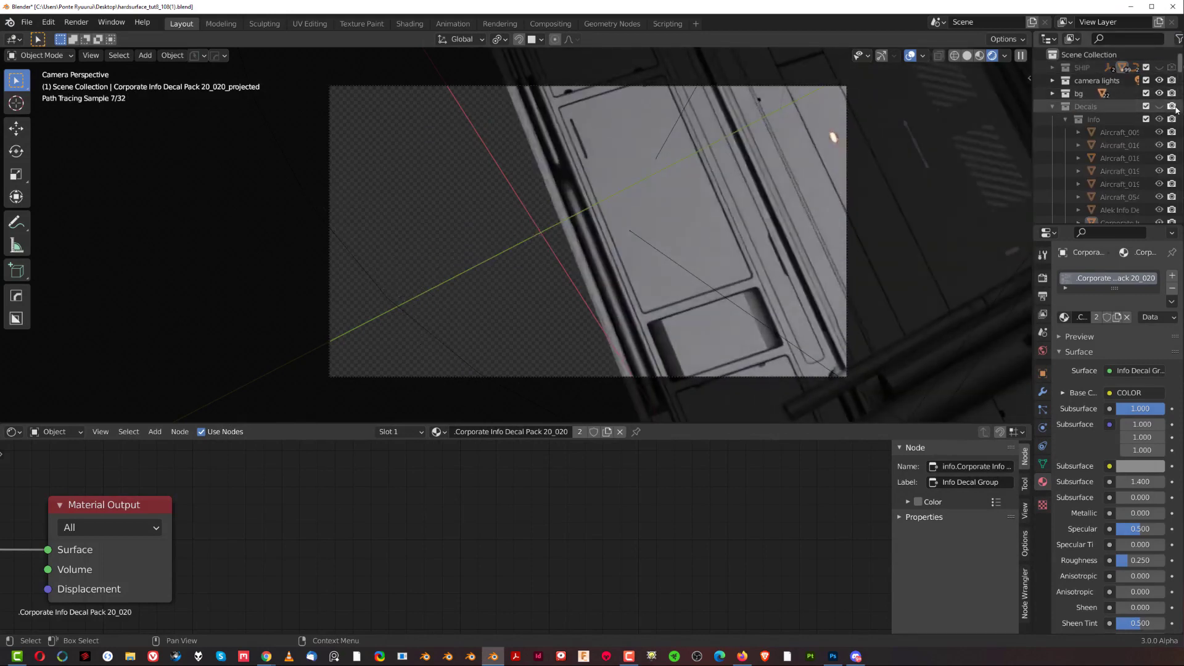
{"action": "scroll", "coordinate": [597, 239], "scroll_direction": "down", "scroll_amount": 2}
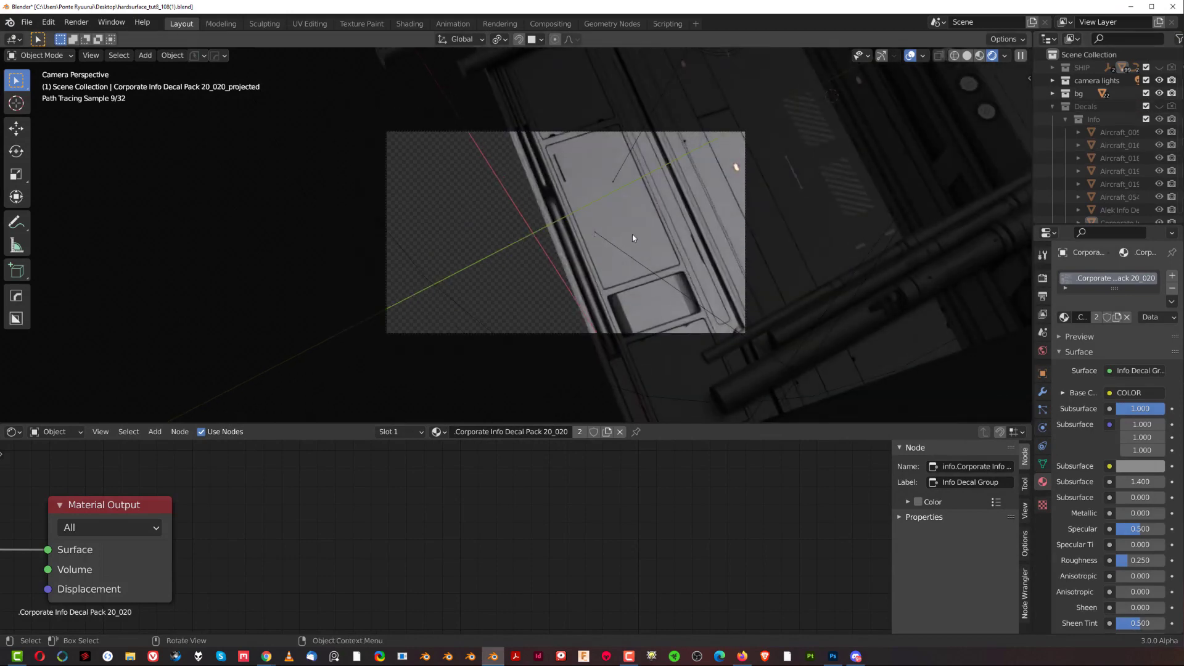
{"action": "scroll", "coordinate": [652, 250], "scroll_direction": "down", "scroll_amount": 2}
- Select all bg collection objects and move them while excluding the Z axis
{"action": "left_click", "coordinate": [652, 250]}
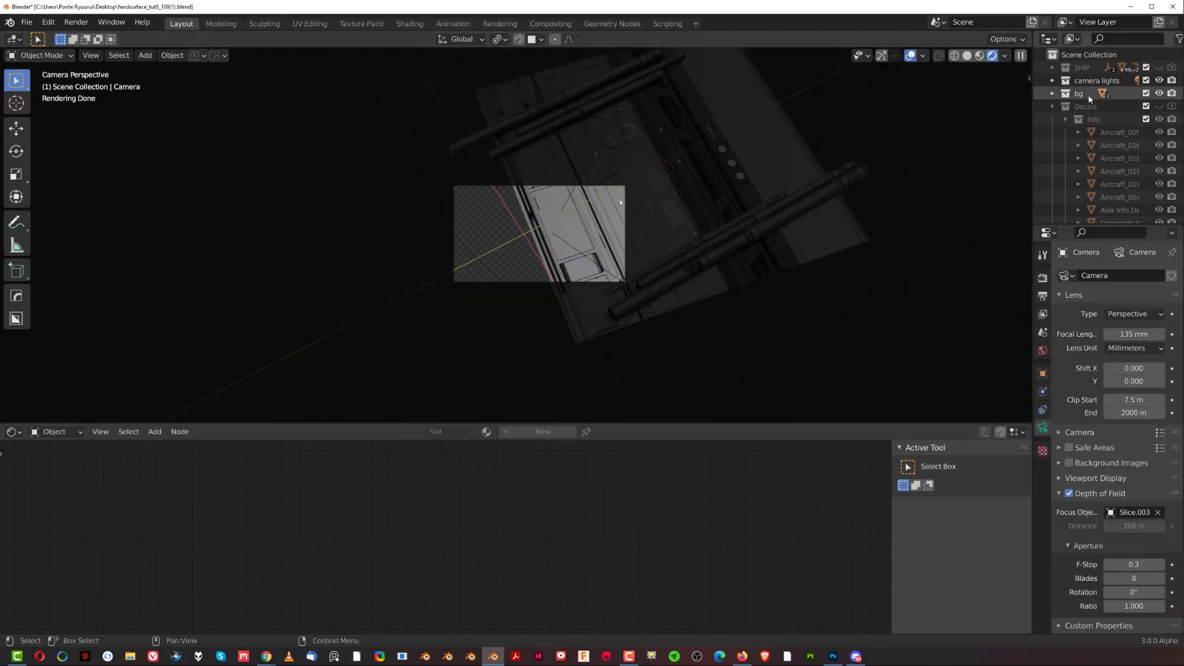
{"action": "right_click", "coordinate": [1084, 94]}
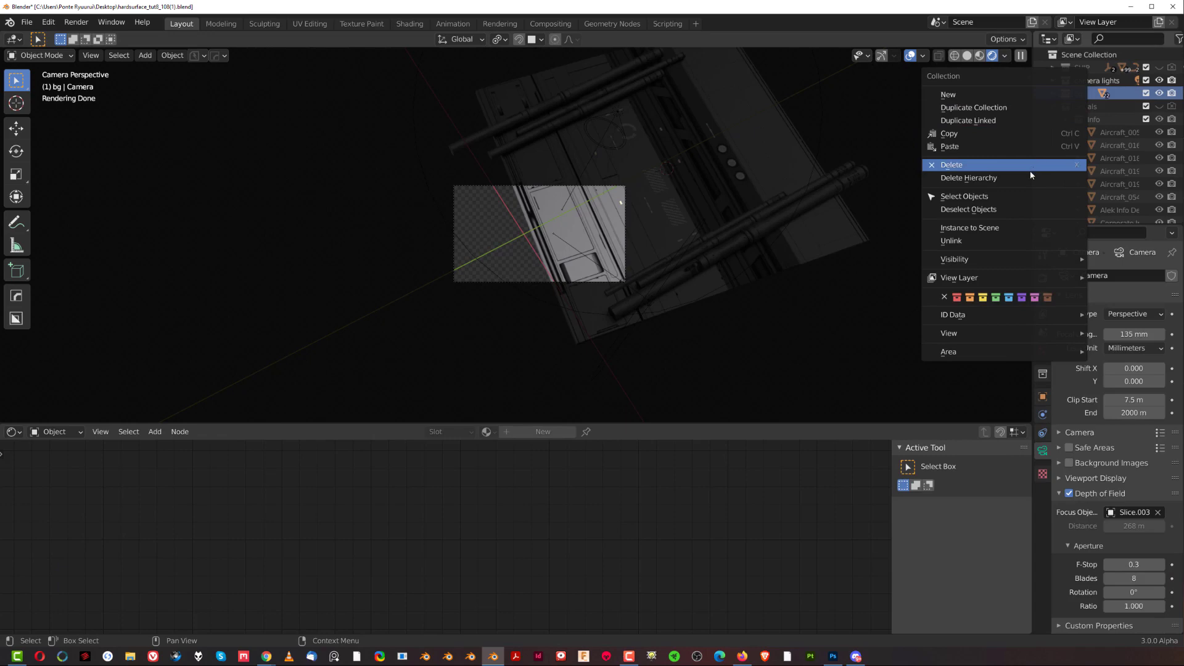
{"action": "left_click", "coordinate": [1018, 195]}
{"action": "key", "text": "g"}
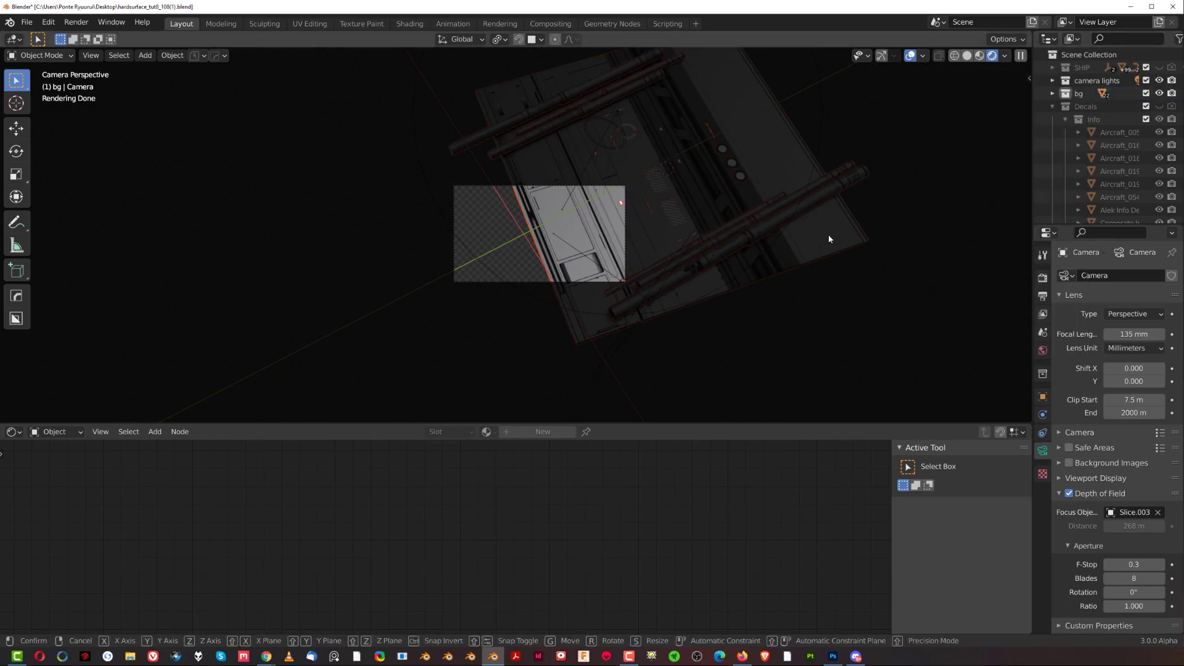
{"action": "mouse_move", "coordinate": [718, 306]}
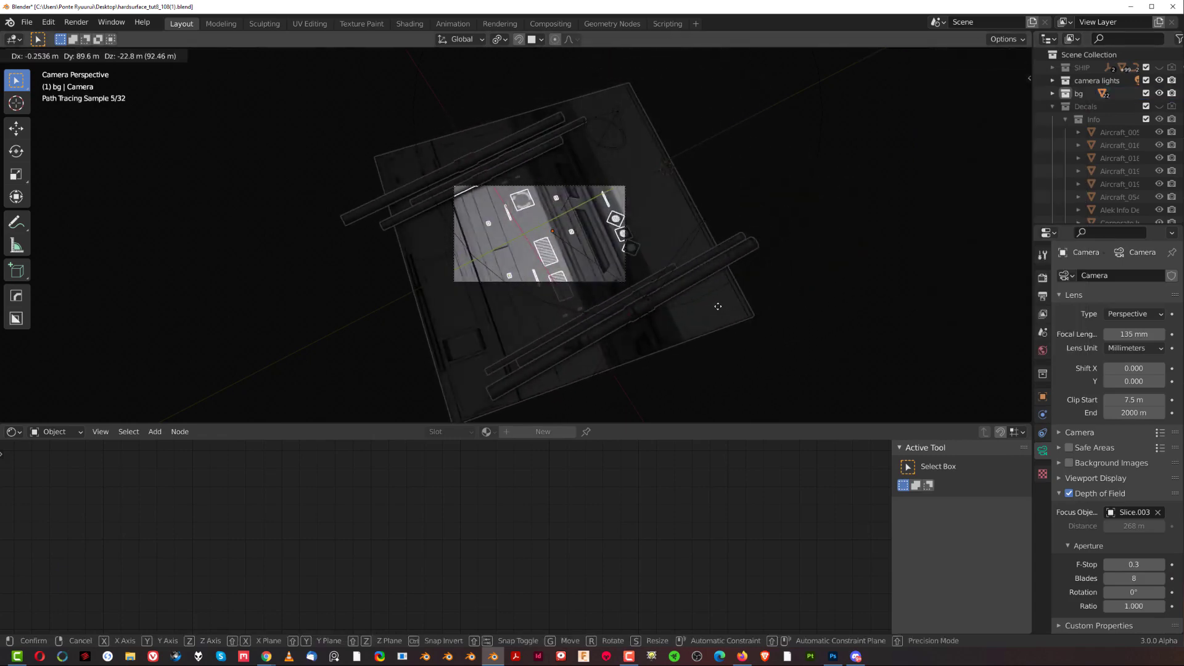
{"action": "key", "text": "shift+z"}
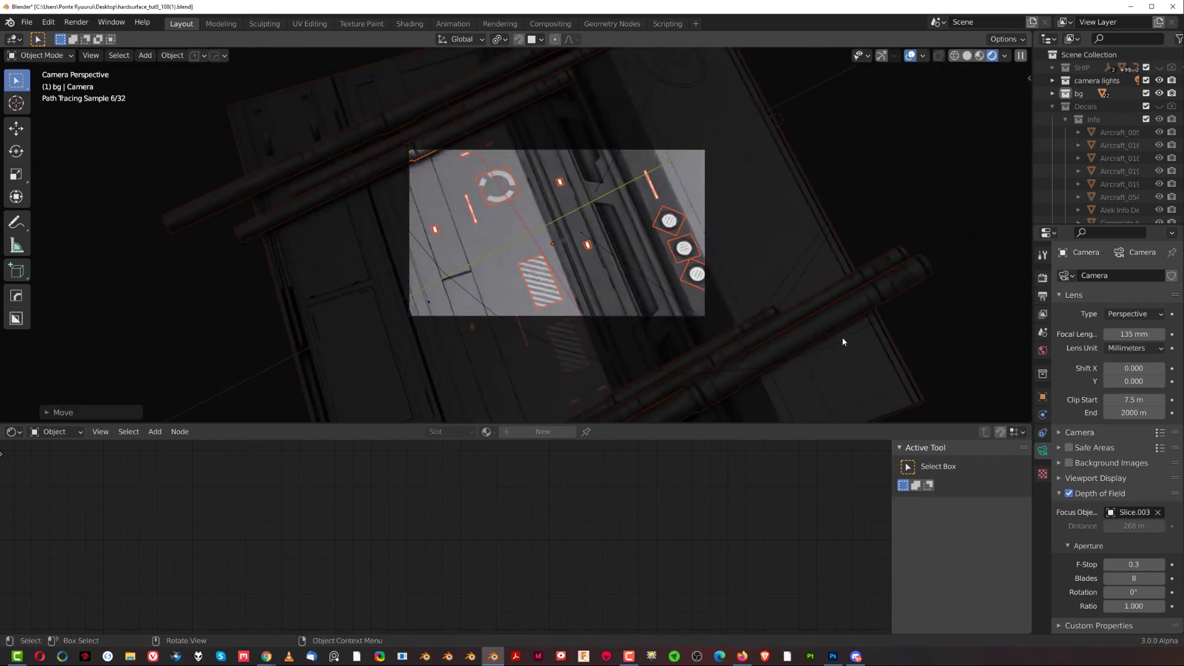
- Scale the bg objects around the 3D cursor snapped to the selection, then delete the black decal
{"action": "key", "text": "s"}
{"action": "right_click", "coordinate": [818, 328]}
{"action": "key", "text": "shift+s"}
{"action": "left_click", "coordinate": [740, 254]}
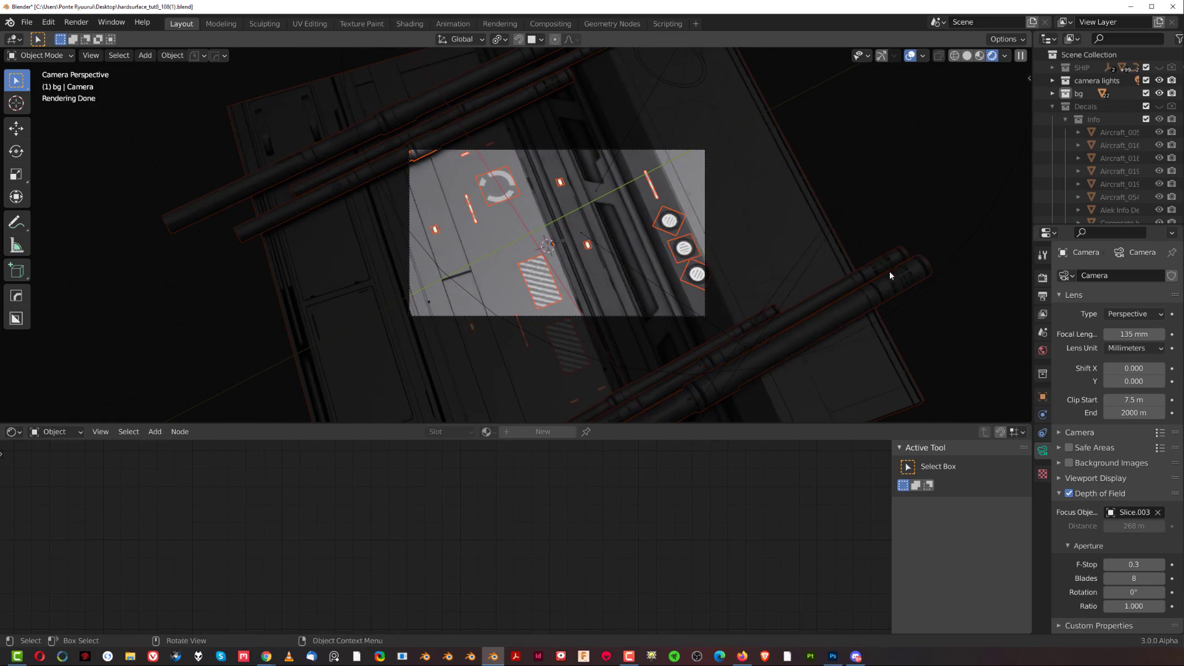
{"action": "left_click", "coordinate": [499, 39]}
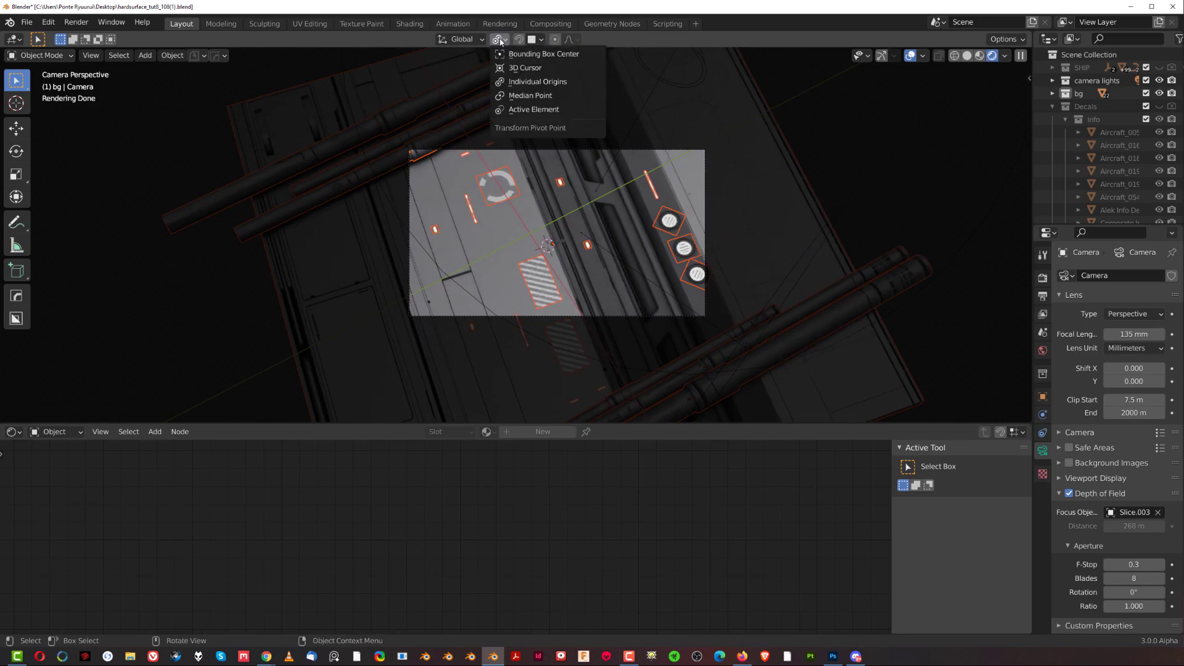
{"action": "left_click", "coordinate": [521, 68]}
{"action": "key", "text": "s"}
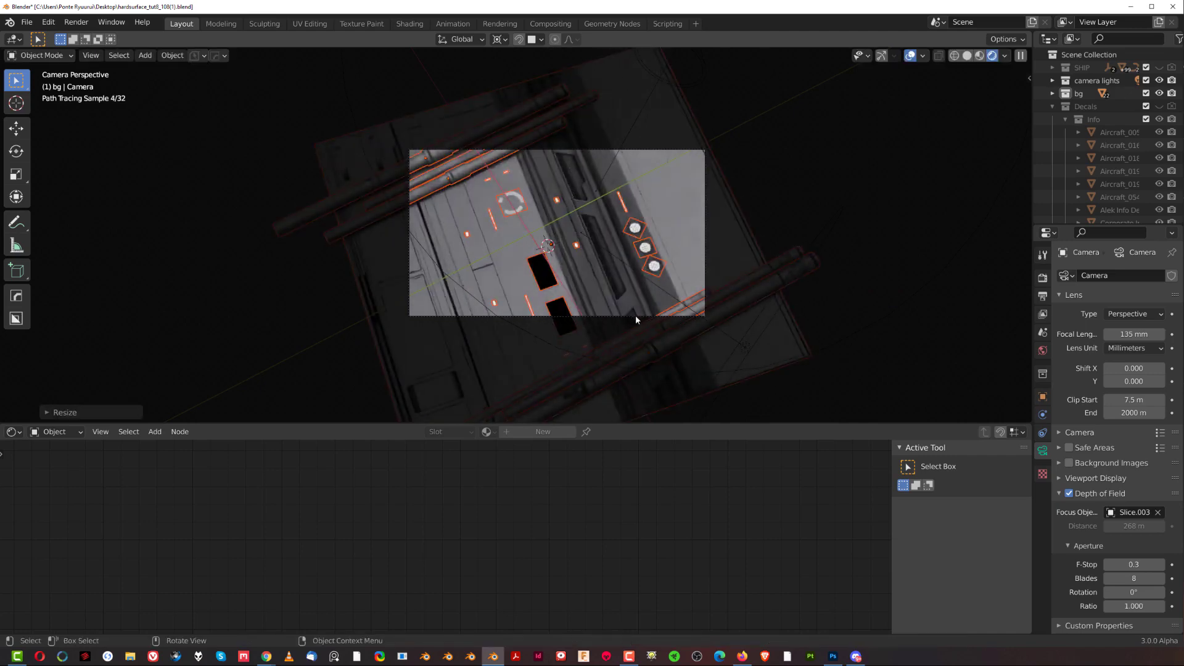
{"action": "left_click", "coordinate": [550, 282]}
{"action": "left_click", "coordinate": [557, 291]}
{"action": "key", "text": "Delete"}
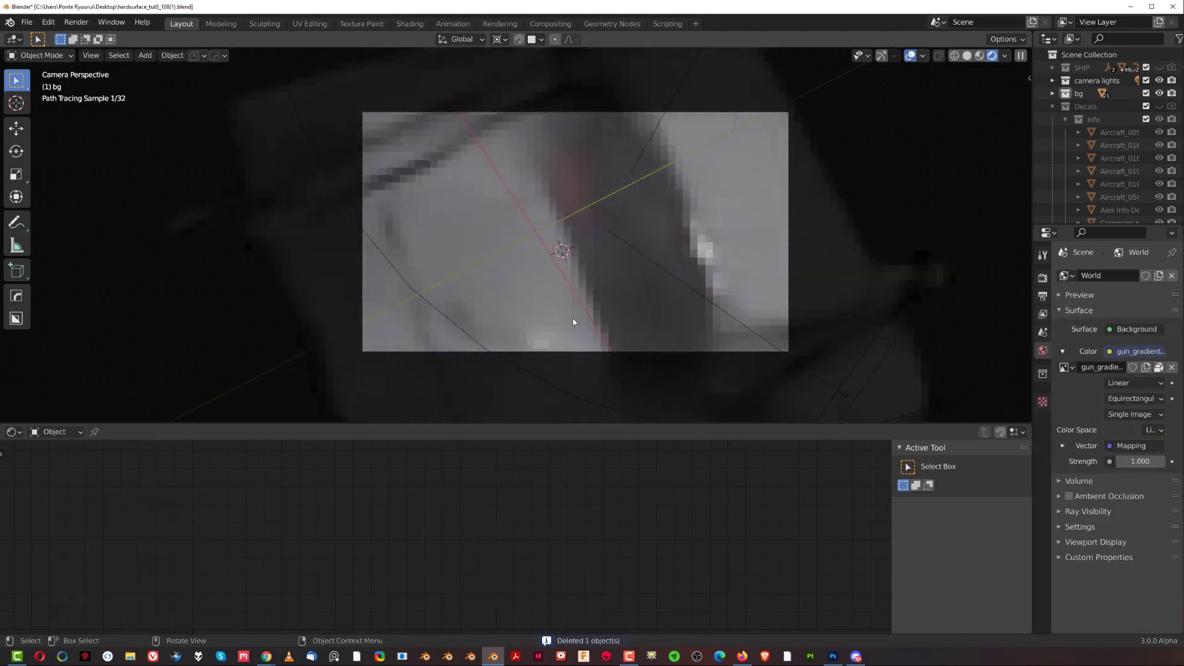
- Delete the striped Aircraft_055_projected decal and the three round vent decals
{"action": "left_click", "coordinate": [581, 343]}
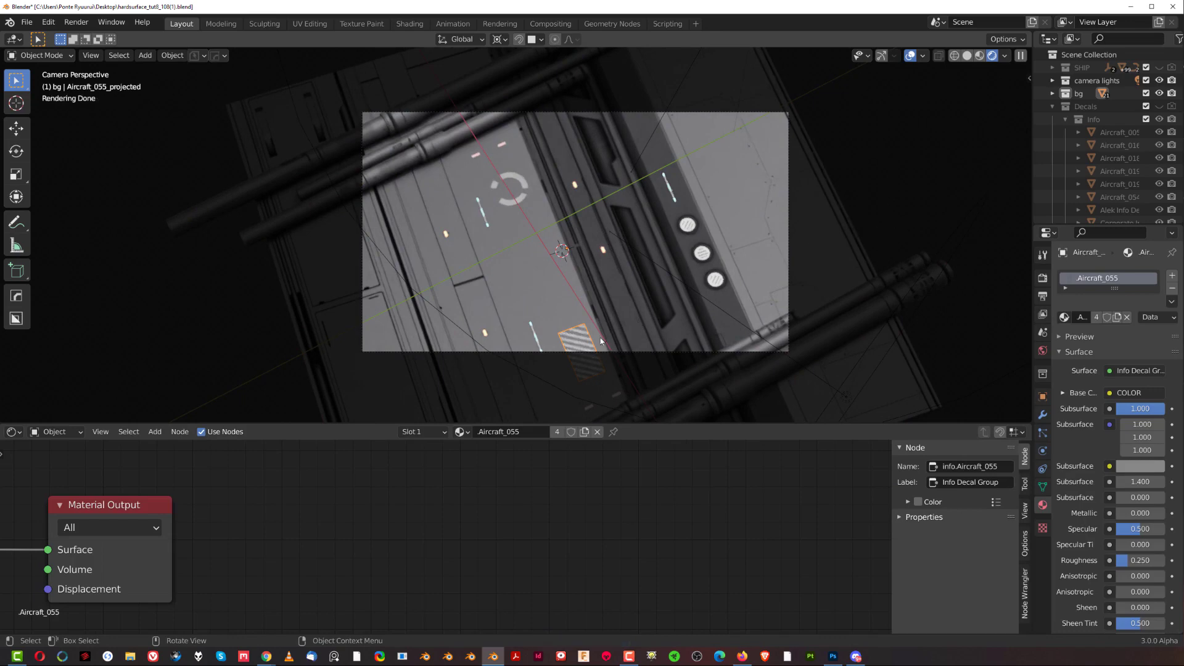
{"action": "key", "text": "Delete"}
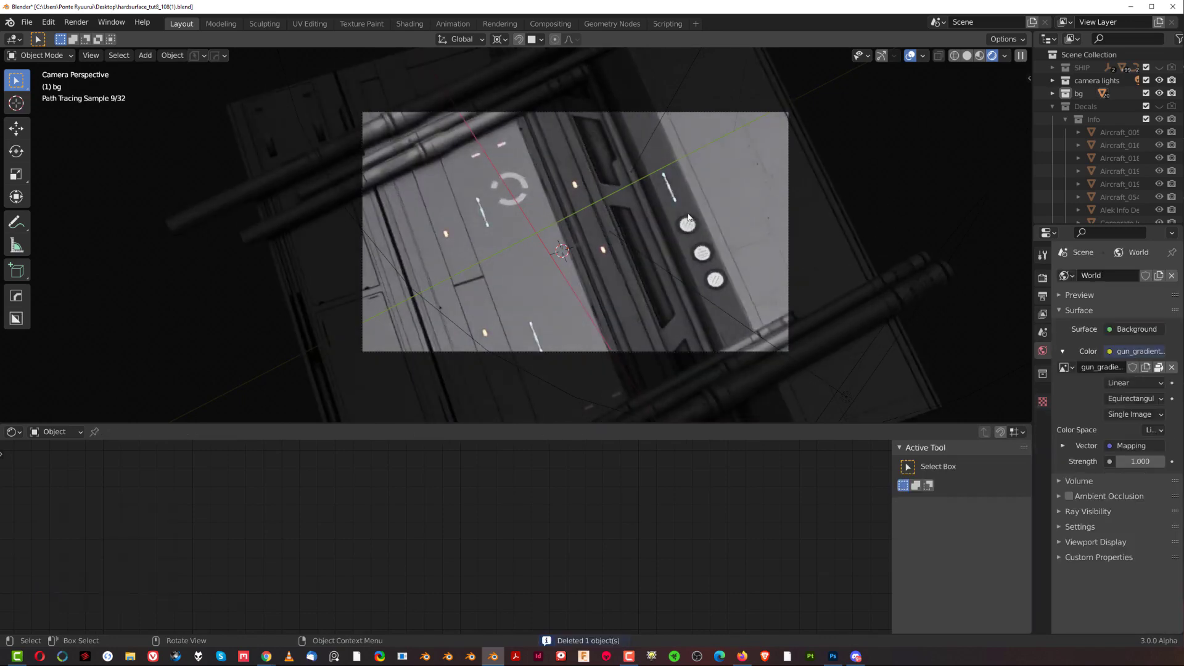
{"action": "left_click", "coordinate": [684, 231]}
{"action": "left_click", "coordinate": [704, 252]}
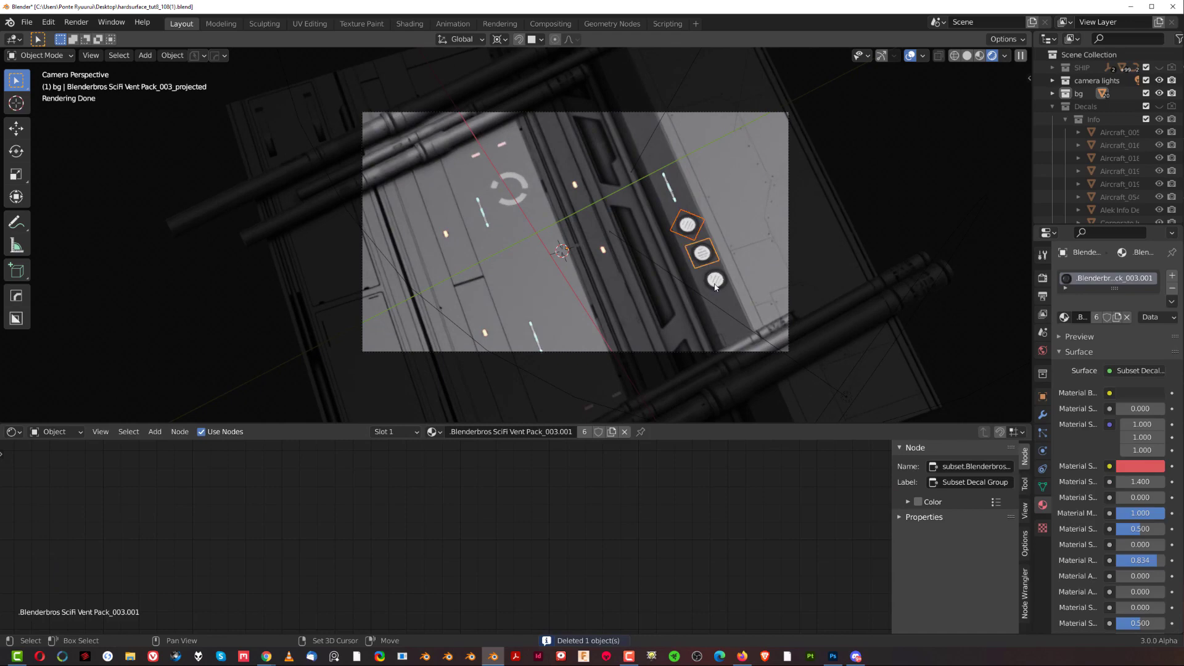
{"action": "left_click", "coordinate": [713, 285]}
{"action": "left_click", "coordinate": [714, 285]}
{"action": "left_click", "coordinate": [686, 230]}
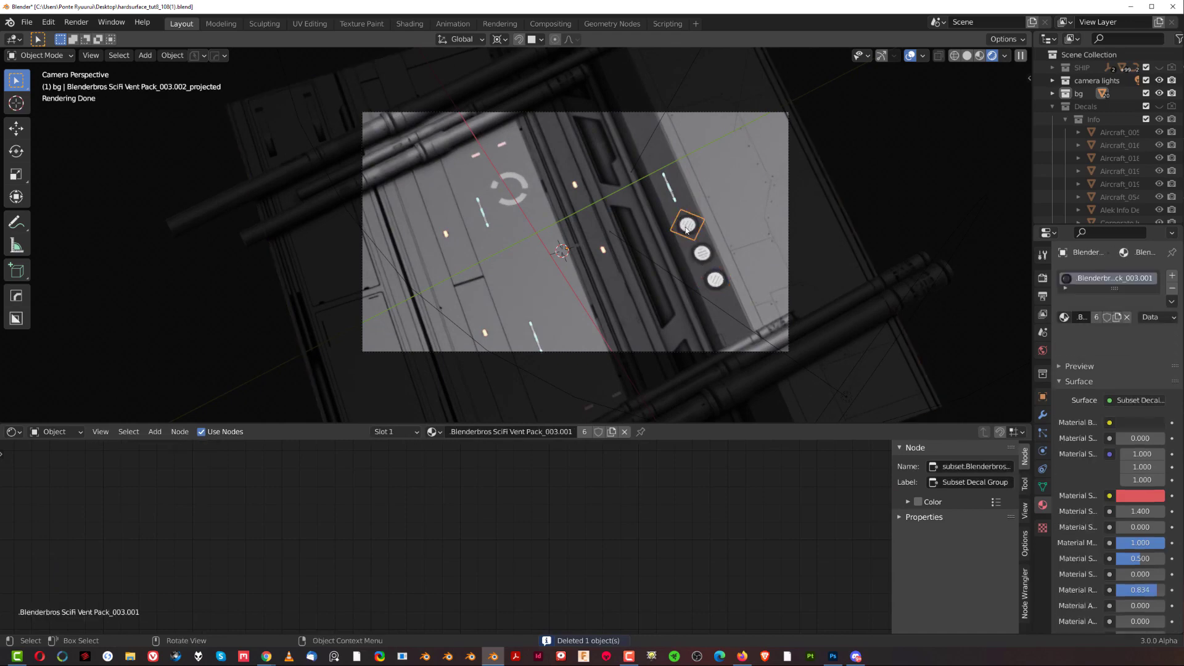
{"action": "left_click", "coordinate": [701, 255], "text": "shift"}
{"action": "left_click", "coordinate": [714, 280], "text": "shift"}
{"action": "key", "text": "x"}
{"action": "left_click", "coordinate": [718, 254]}
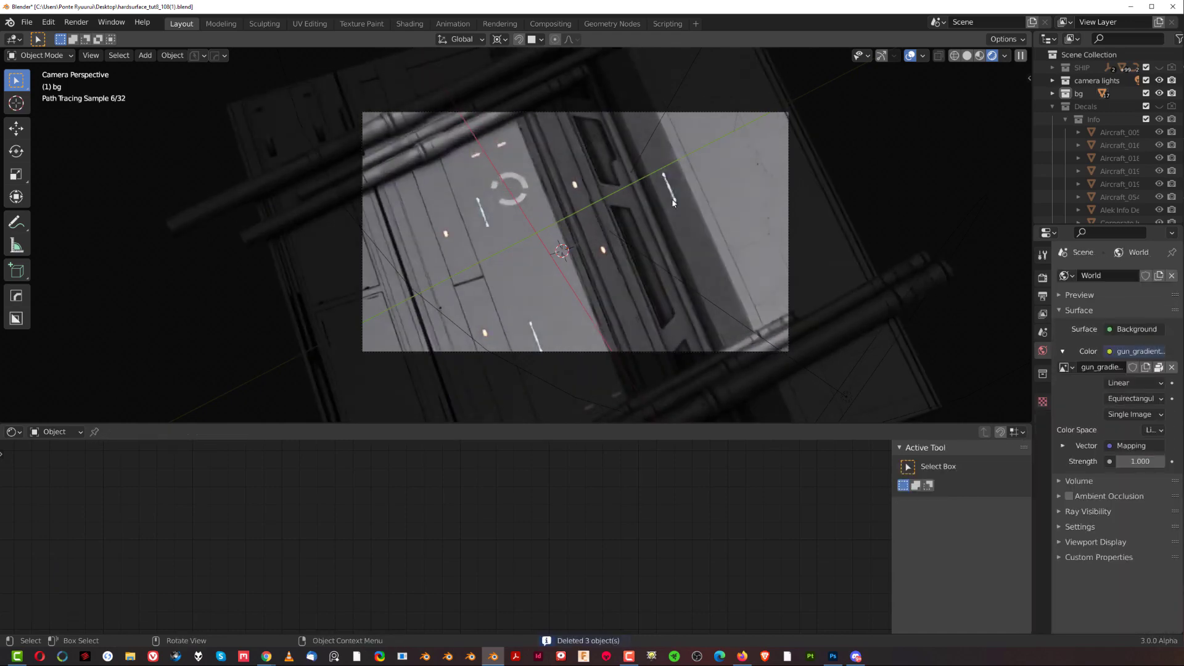
- Delete the three orange light-strip decals and nudge the camera view
{"action": "left_click", "coordinate": [484, 222]}
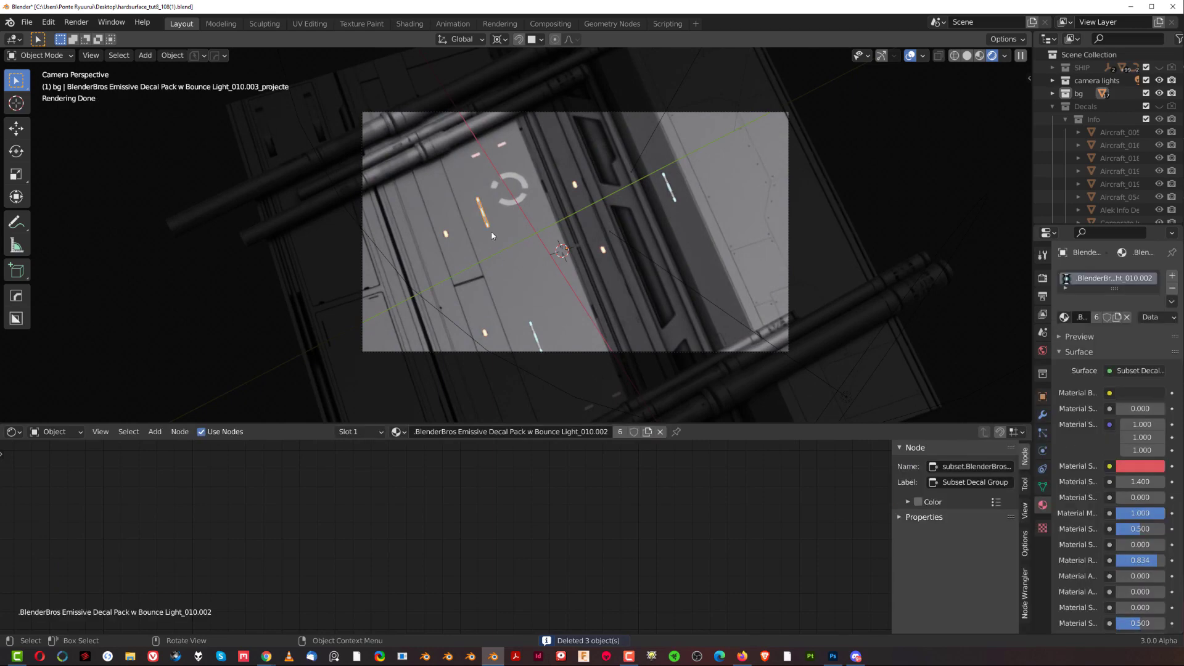
{"action": "left_click", "coordinate": [536, 336], "text": "shift"}
{"action": "left_click", "coordinate": [678, 192], "text": "shift"}
{"action": "key", "text": "x"}
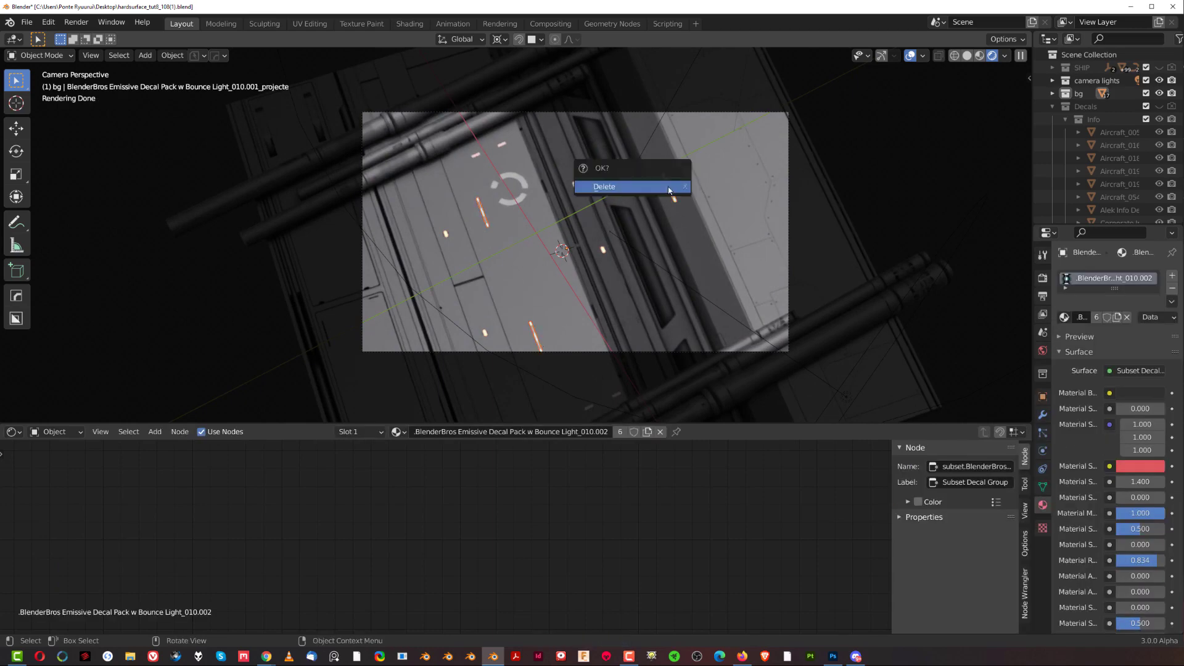
{"action": "left_click", "coordinate": [669, 188]}
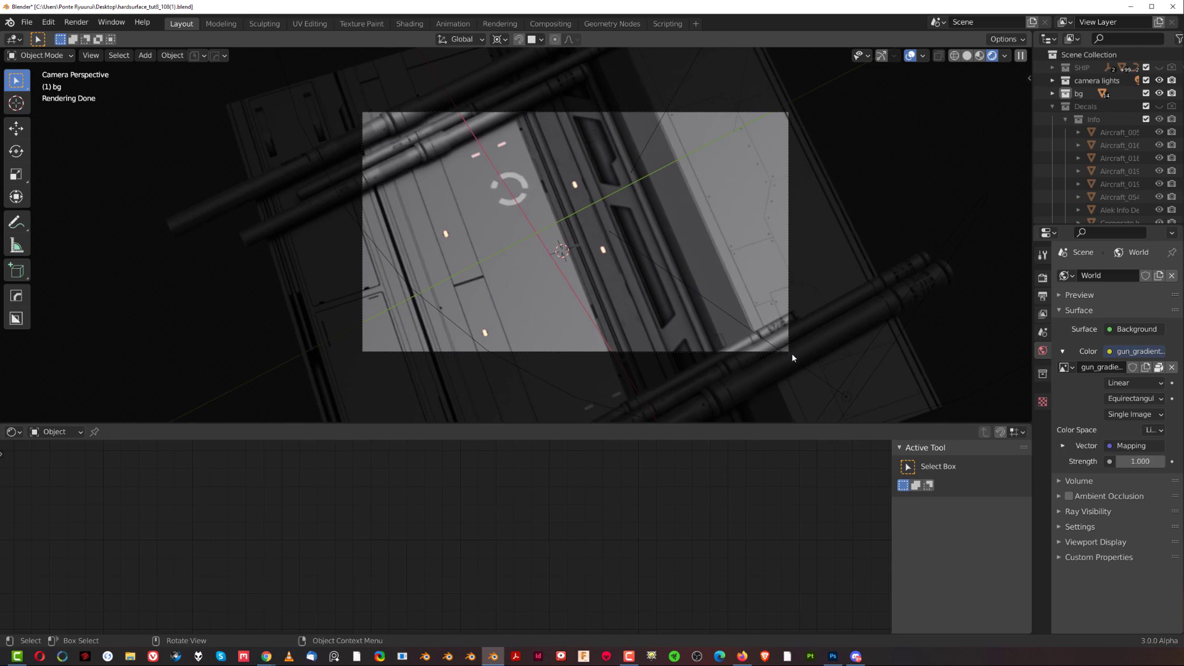
{"action": "mouse_move", "coordinate": [870, 302]}
{"action": "middle_mouse_down", "text": "shift"}
{"action": "mouse_move", "coordinate": [853, 287]}
{"action": "mouse_move", "coordinate": [860, 298]}
{"action": "middle_mouse_up", "text": "shift"}
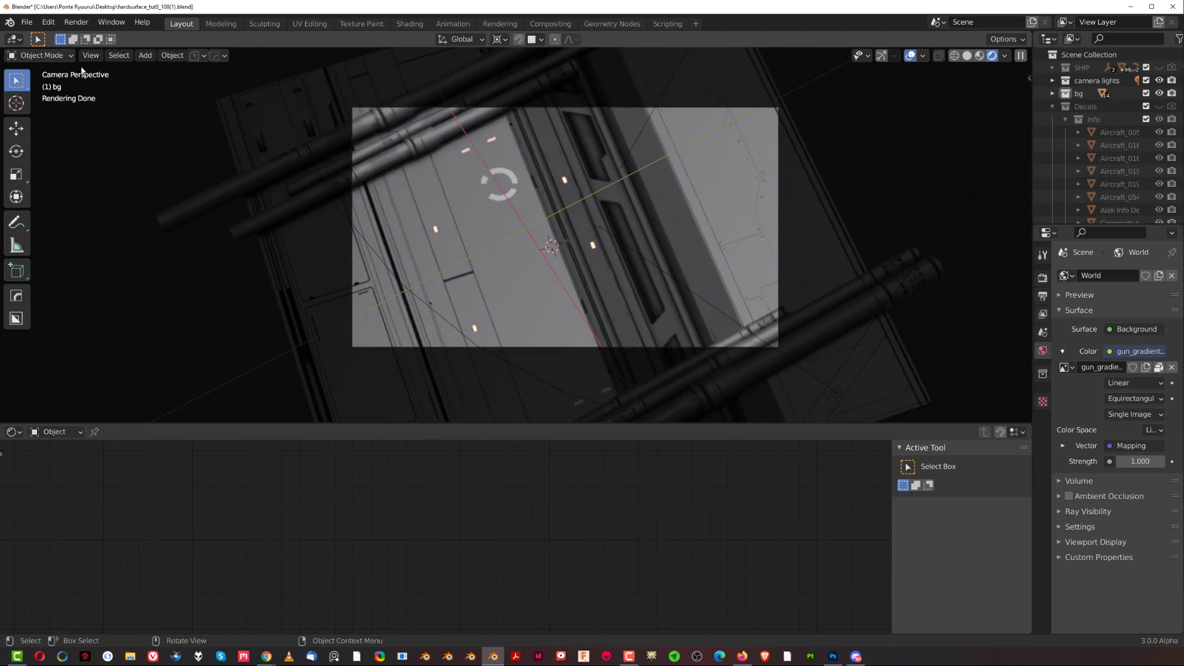
- Render the bg hull backdrop panel as a final image
{"action": "left_click", "coordinate": [76, 22]}
{"action": "left_click", "coordinate": [85, 37]}
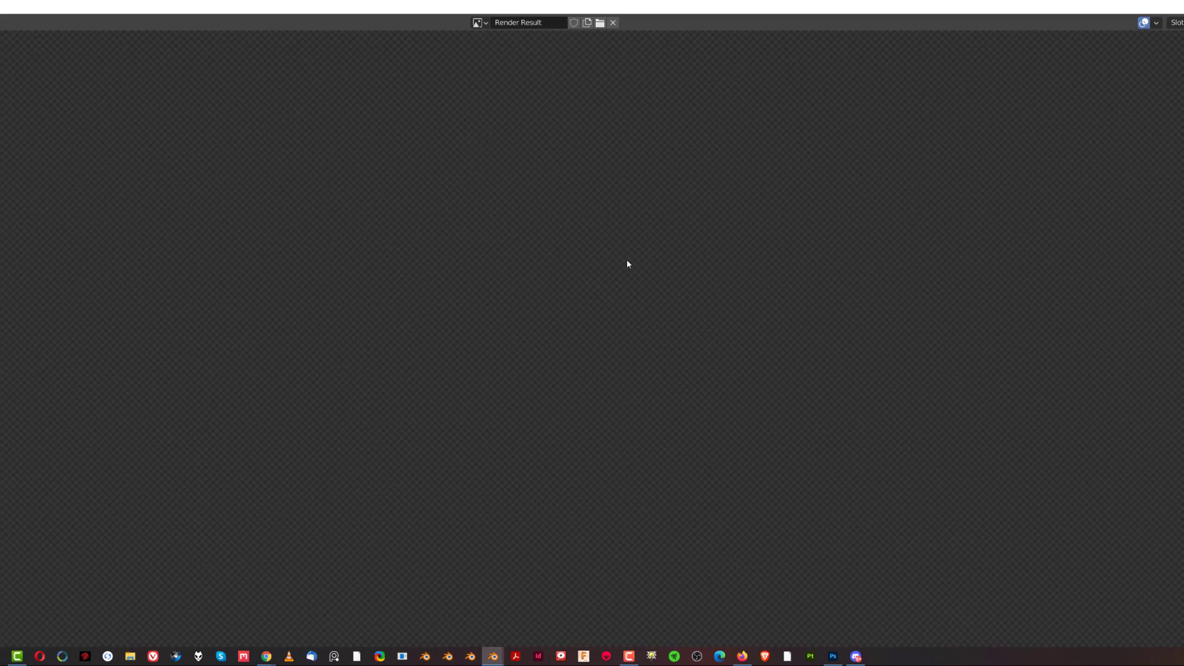
{"action": "scroll", "coordinate": [617, 380], "scroll_direction": "up", "scroll_amount": 1}
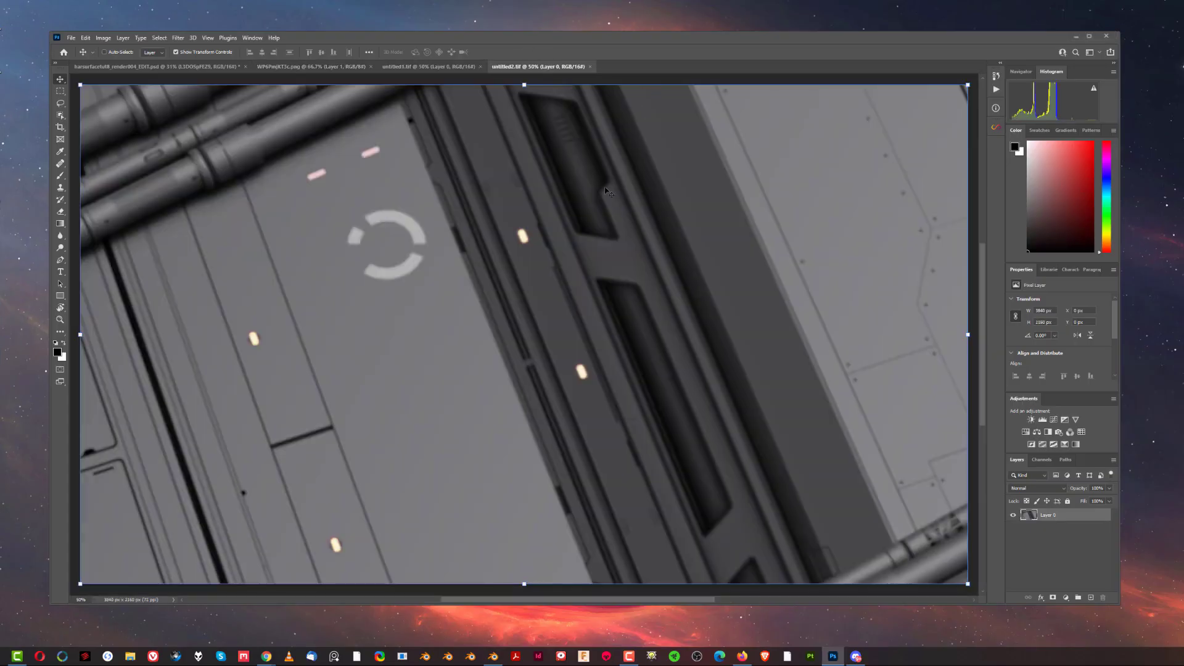
- Drag the spaceship layer from untitled1.tif into the untitled2.tif panel background document
{"action": "left_click", "coordinate": [428, 66]}
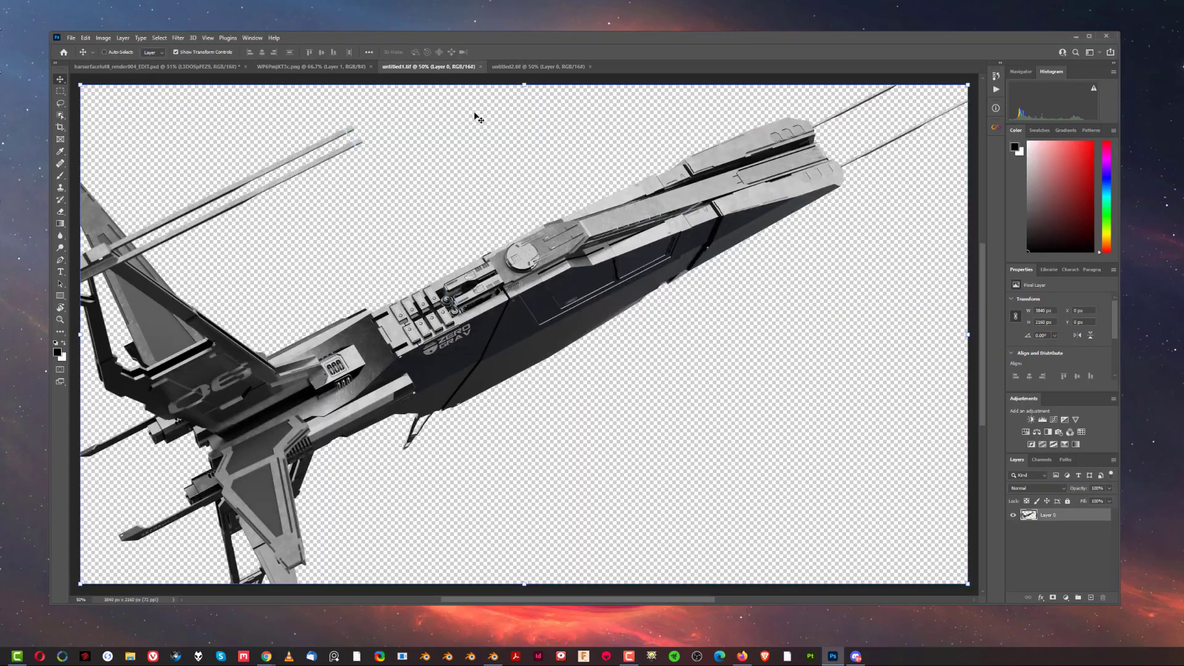
{"action": "left_click_drag", "start_coordinate": [1071, 524], "coordinate": [577, 337]}
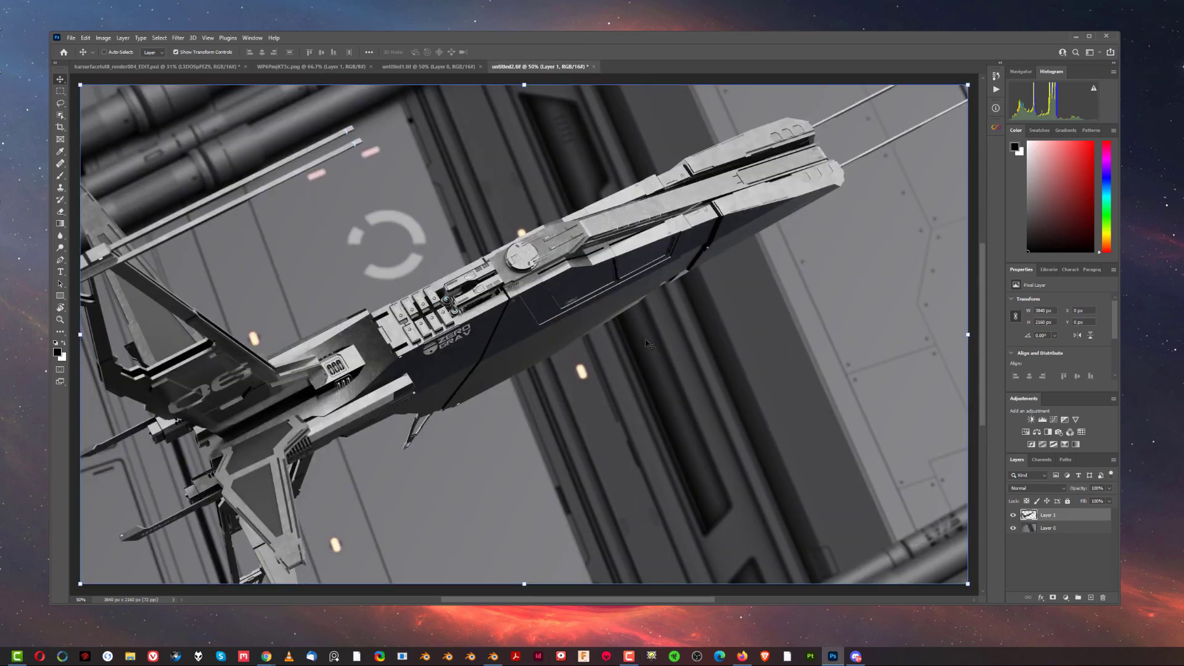
{"action": "scroll", "coordinate": [652, 336], "scroll_direction": "down", "scroll_amount": 3, "text": "alt"}
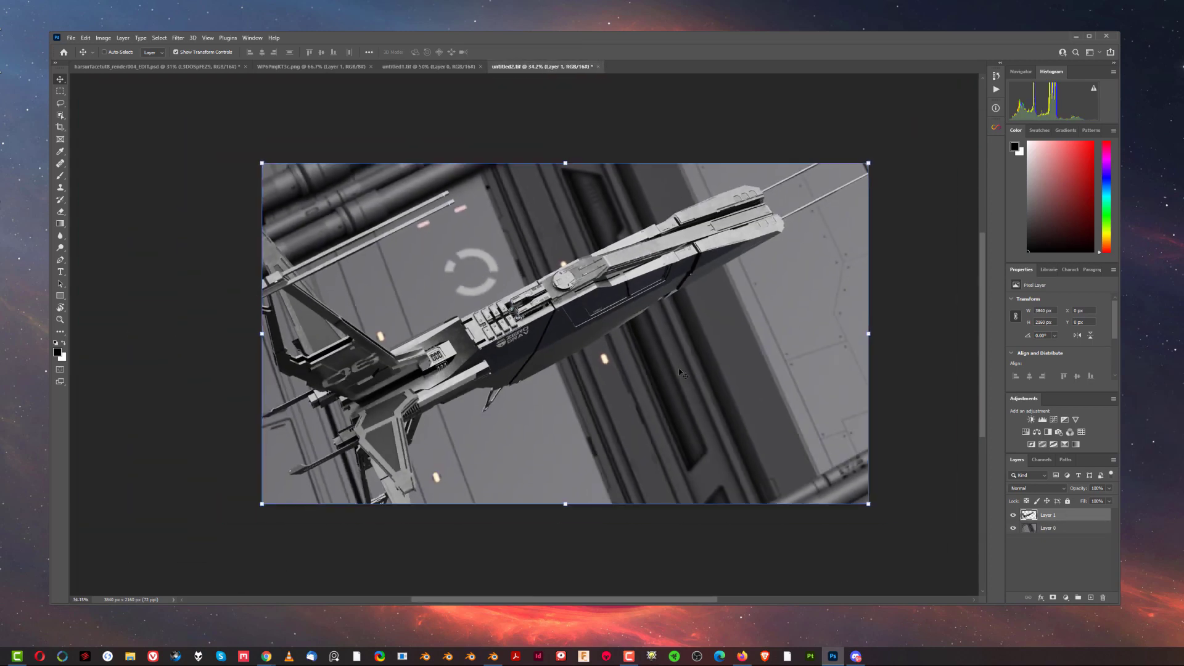
- Convert the hull panel background Layer 0 to a smart object
{"action": "left_click", "coordinate": [1065, 529]}
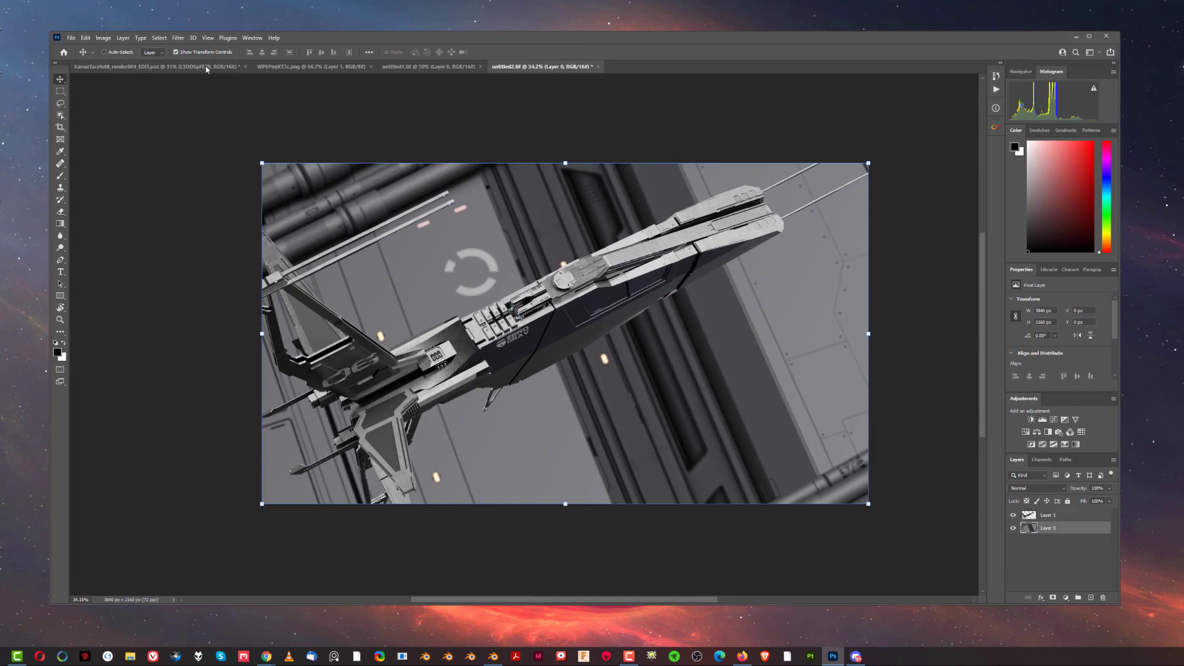
{"action": "right_click", "coordinate": [1070, 527]}
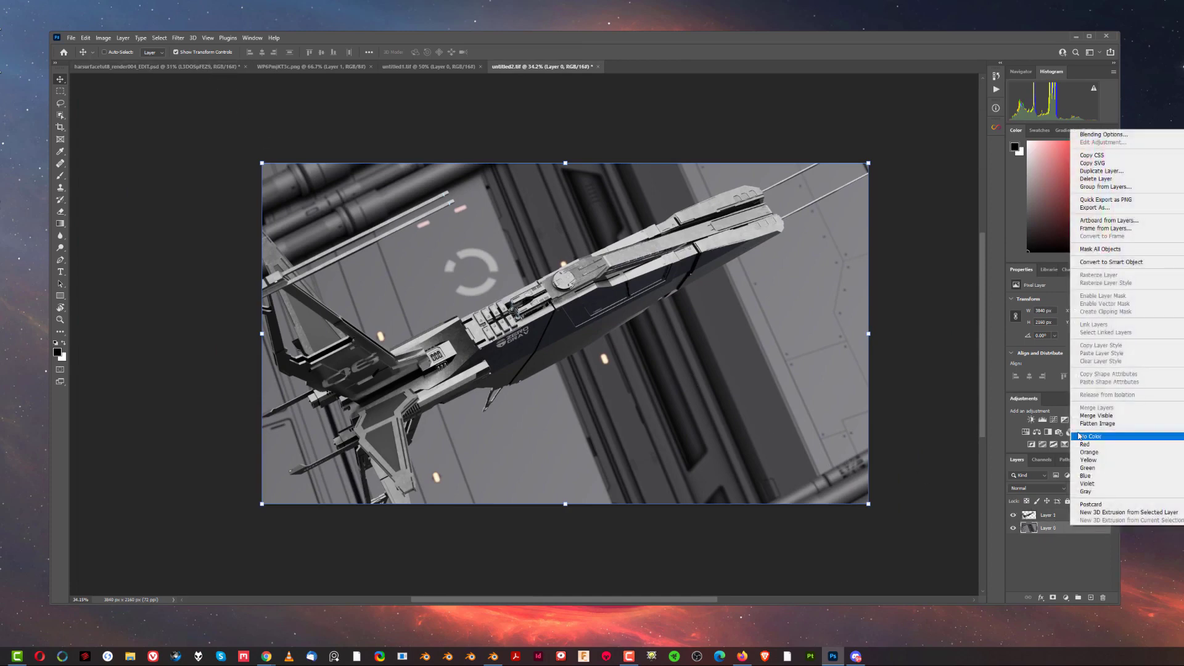
{"action": "left_click", "coordinate": [1088, 262]}
- Open the Motion Blur filter for the panel background after backing out of Radial Blur
{"action": "left_click", "coordinate": [177, 39]}
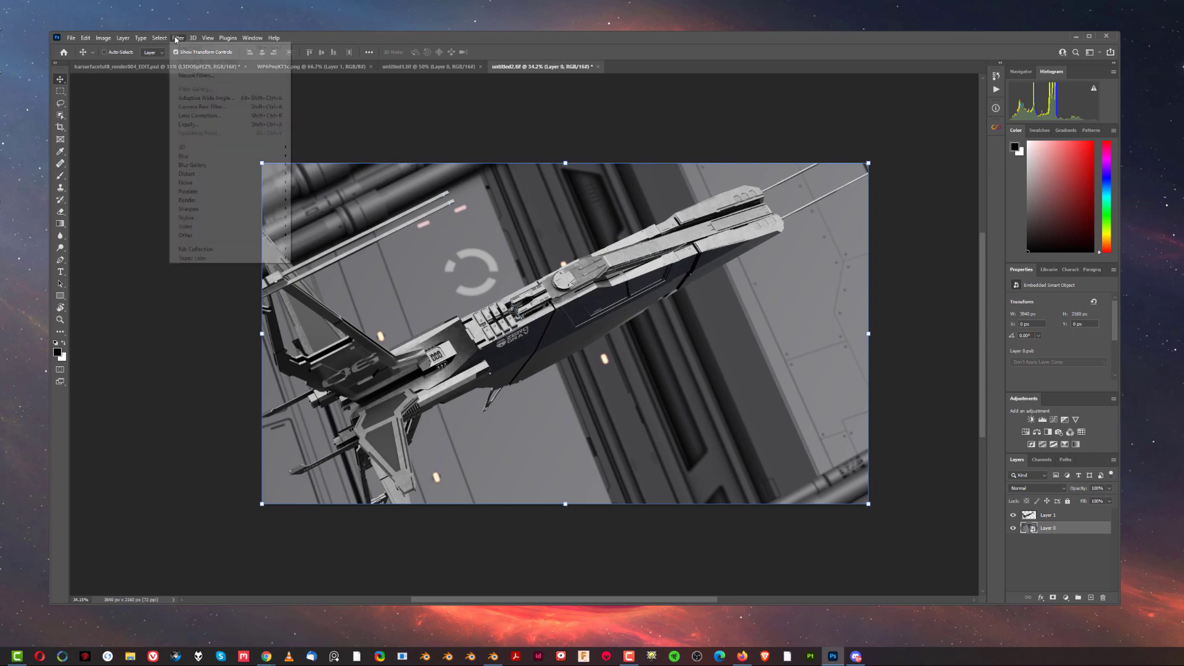
{"action": "mouse_move", "coordinate": [259, 156]}
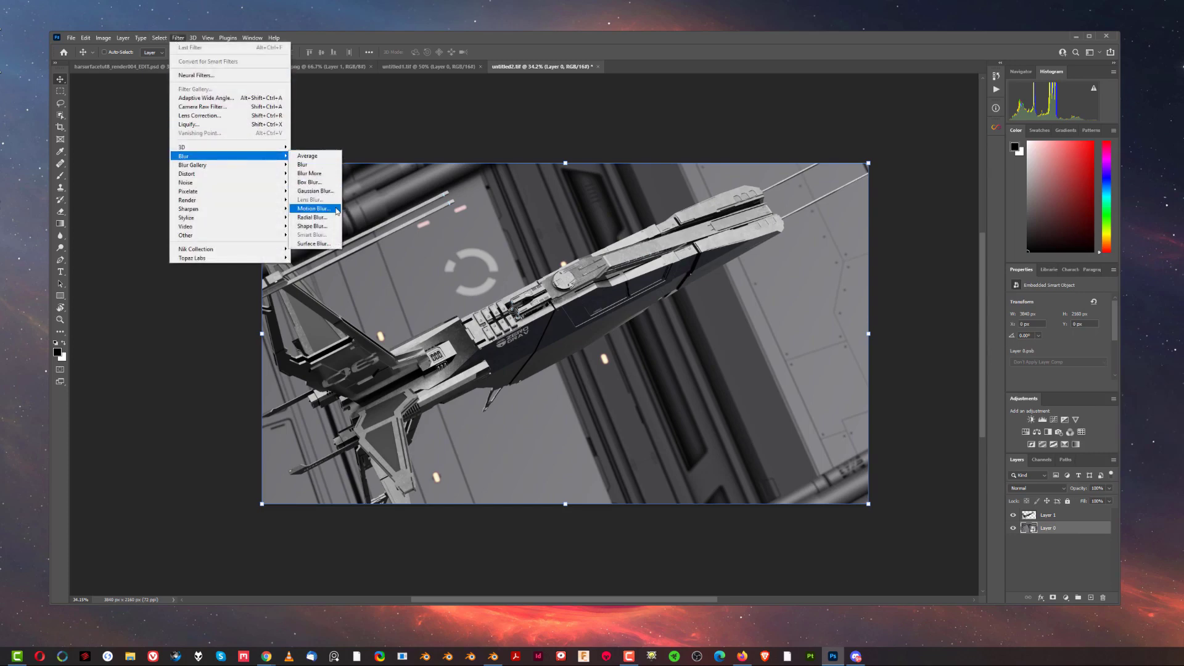
{"action": "left_click", "coordinate": [327, 218]}
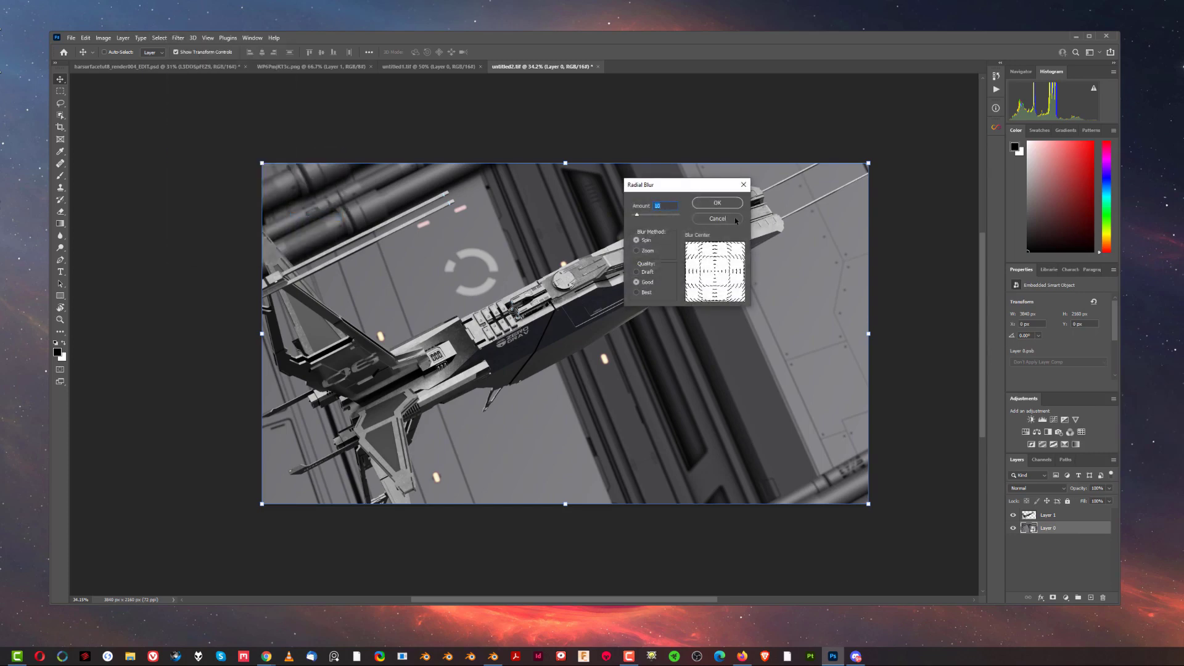
{"action": "left_click", "coordinate": [734, 219]}
{"action": "left_click", "coordinate": [178, 38]}
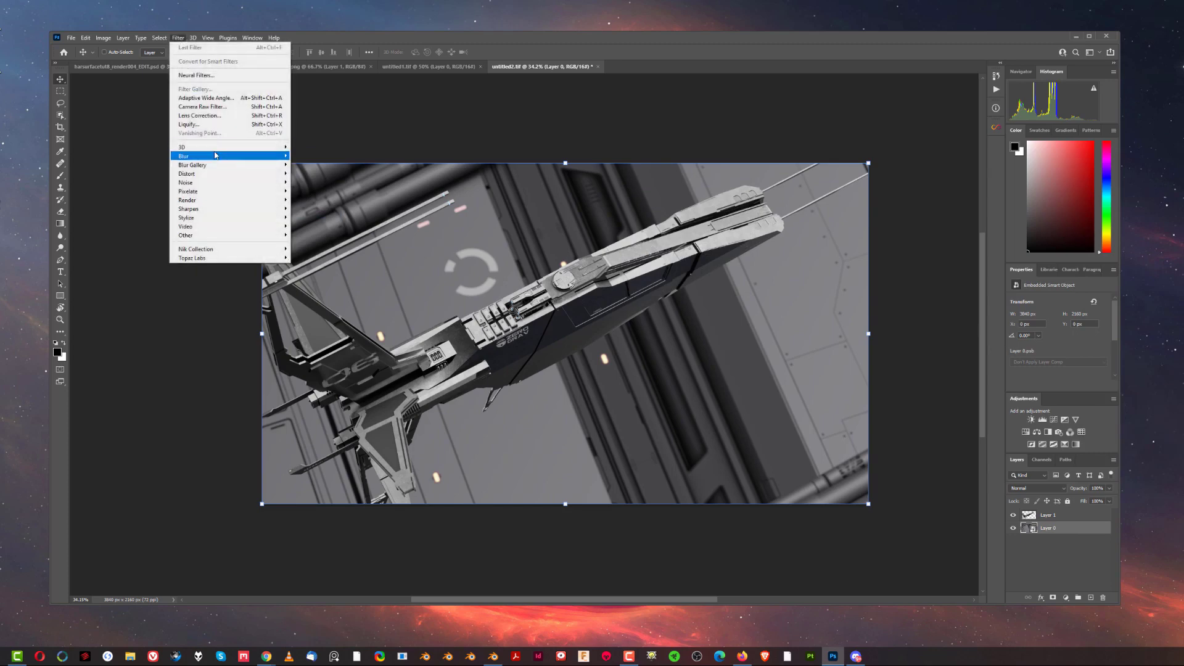
{"action": "left_click", "coordinate": [318, 209]}
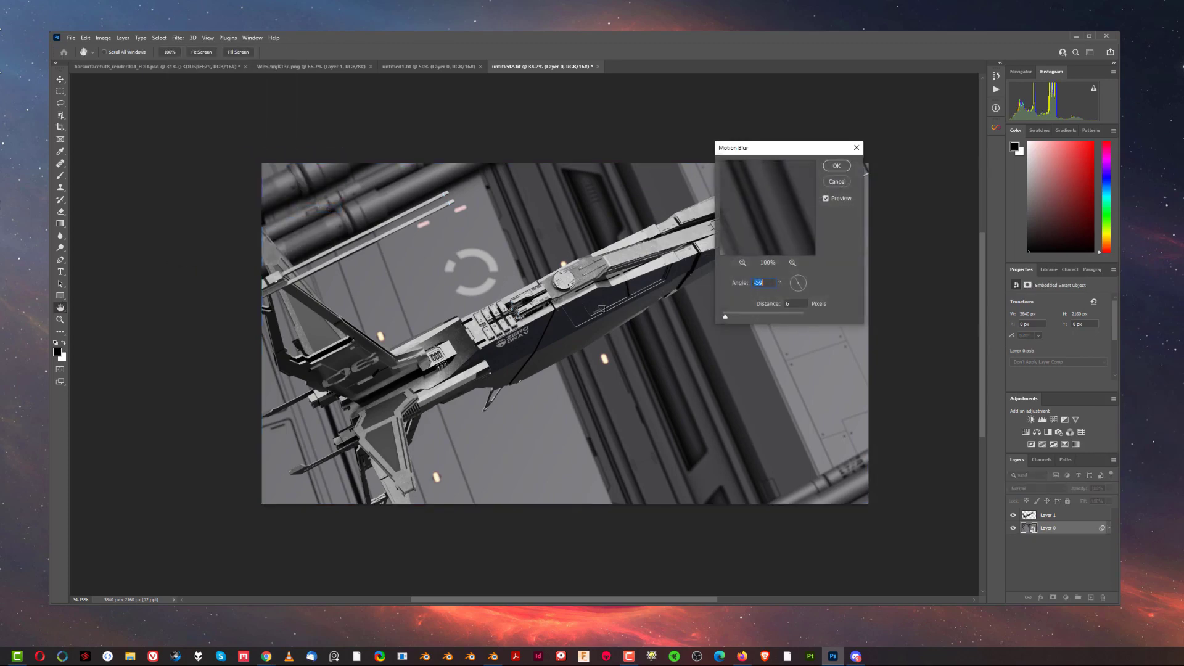
- Apply Motion Blur at angle 28 and distance 1115 pixels to the background
{"action": "left_click", "coordinate": [805, 280]}
{"action": "left_click_drag", "start_coordinate": [812, 282], "coordinate": [817, 281]}
{"action": "left_click_drag", "start_coordinate": [816, 278], "coordinate": [822, 274]}
{"action": "left_click_drag", "start_coordinate": [745, 319], "coordinate": [769, 316]}
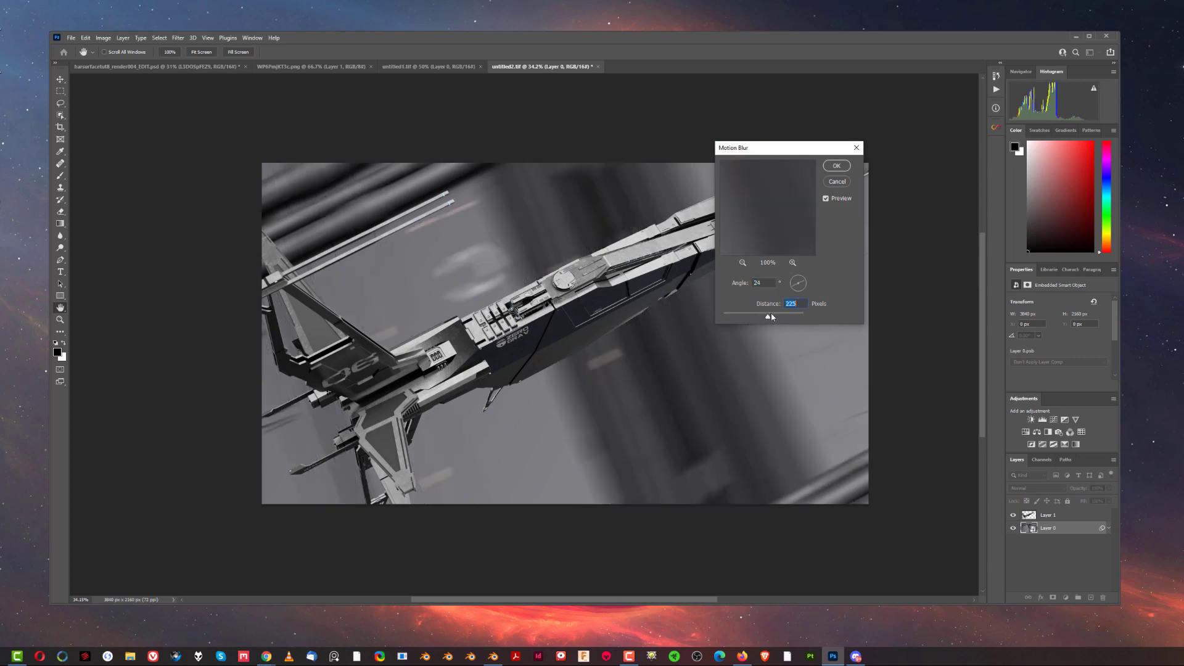
{"action": "left_click", "coordinate": [790, 315]}
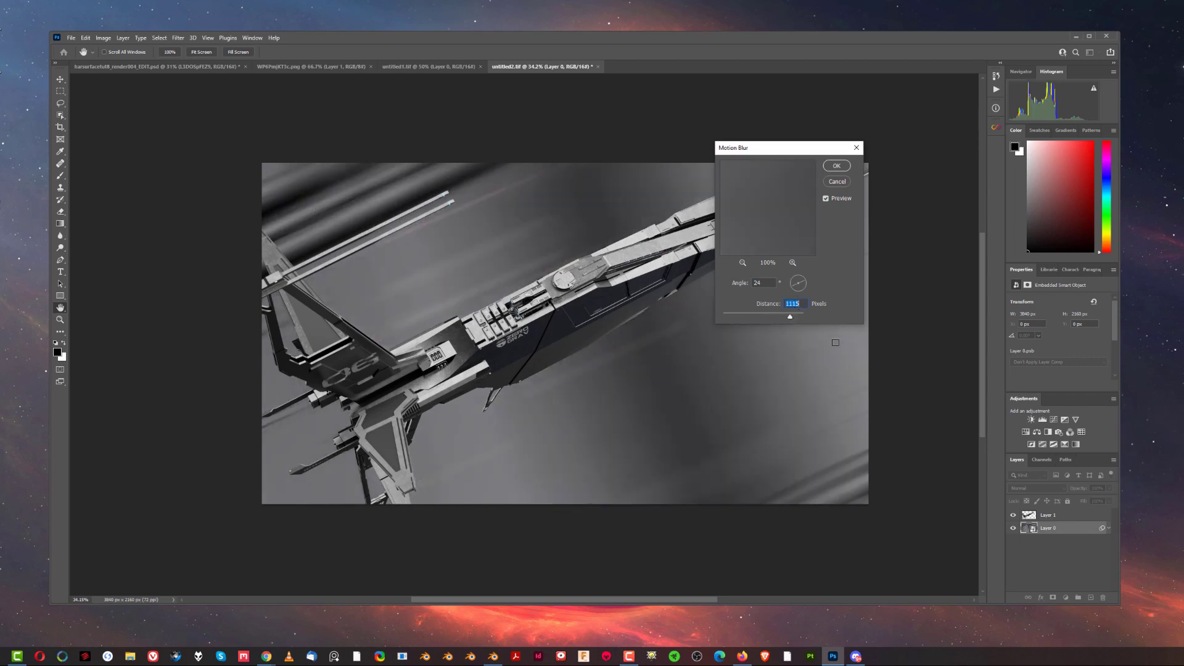
{"action": "left_click", "coordinate": [805, 280]}
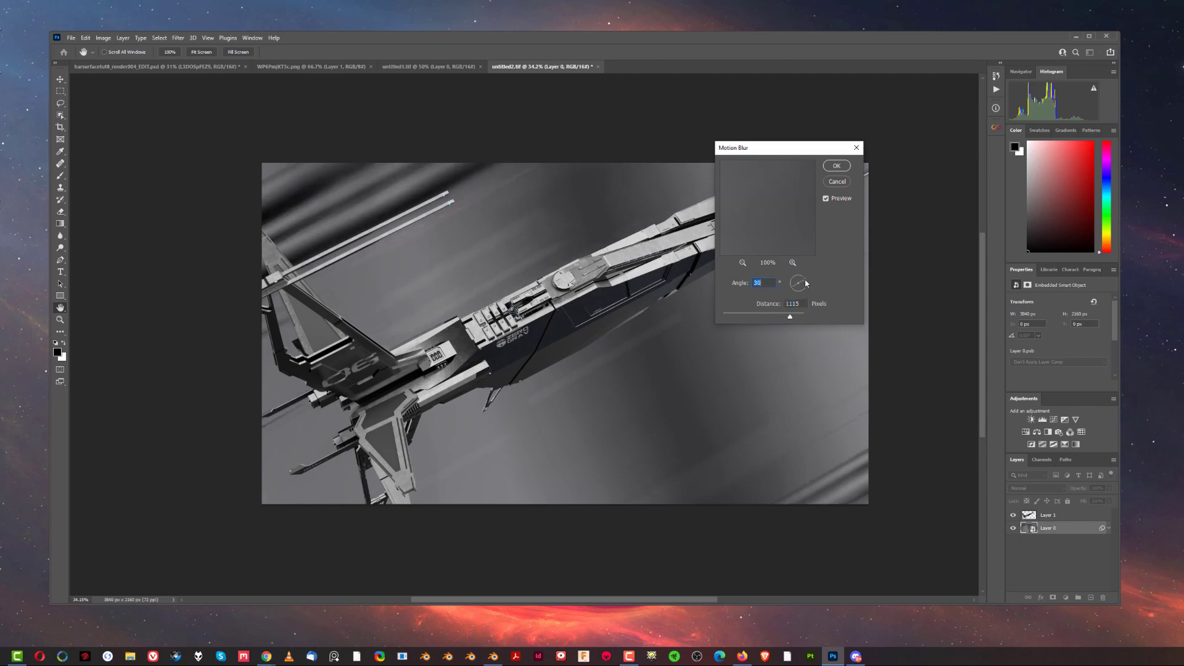
{"action": "key", "text": "Down"}
{"action": "key", "text": "Down"}
{"action": "left_click", "coordinate": [837, 166]}
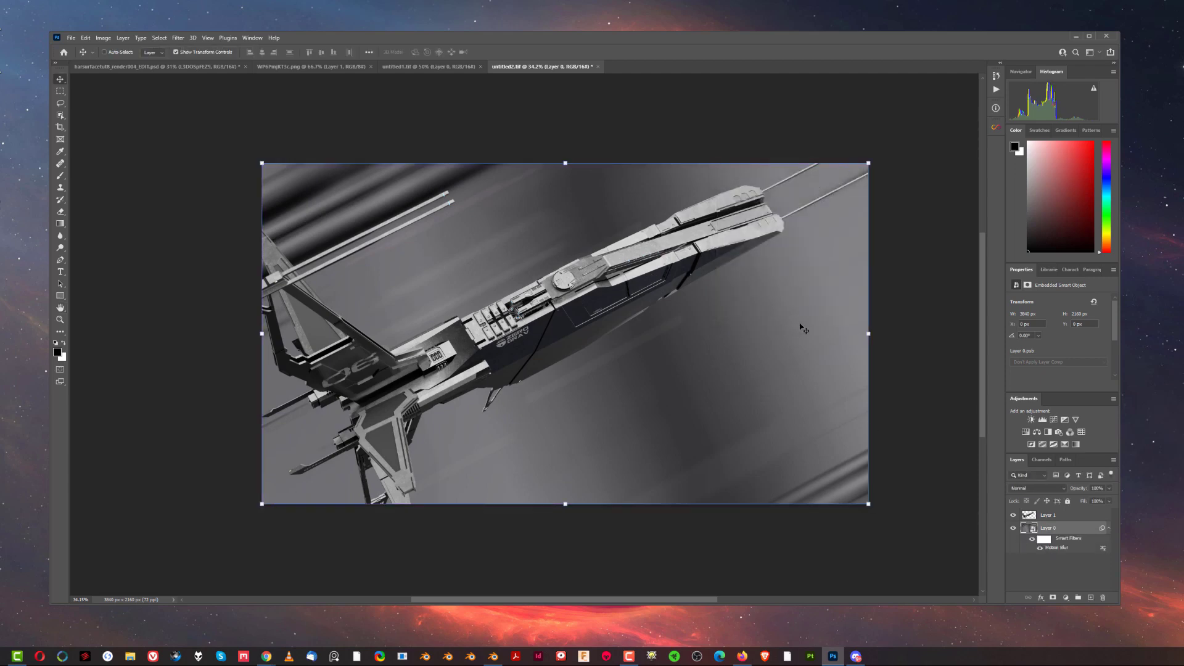
- Scale the blurred background layer to about 200% with Free Transform and commit
{"action": "key", "text": "s"}
{"action": "right_click", "coordinate": [881, 309]}
{"action": "key", "text": "Escape"}
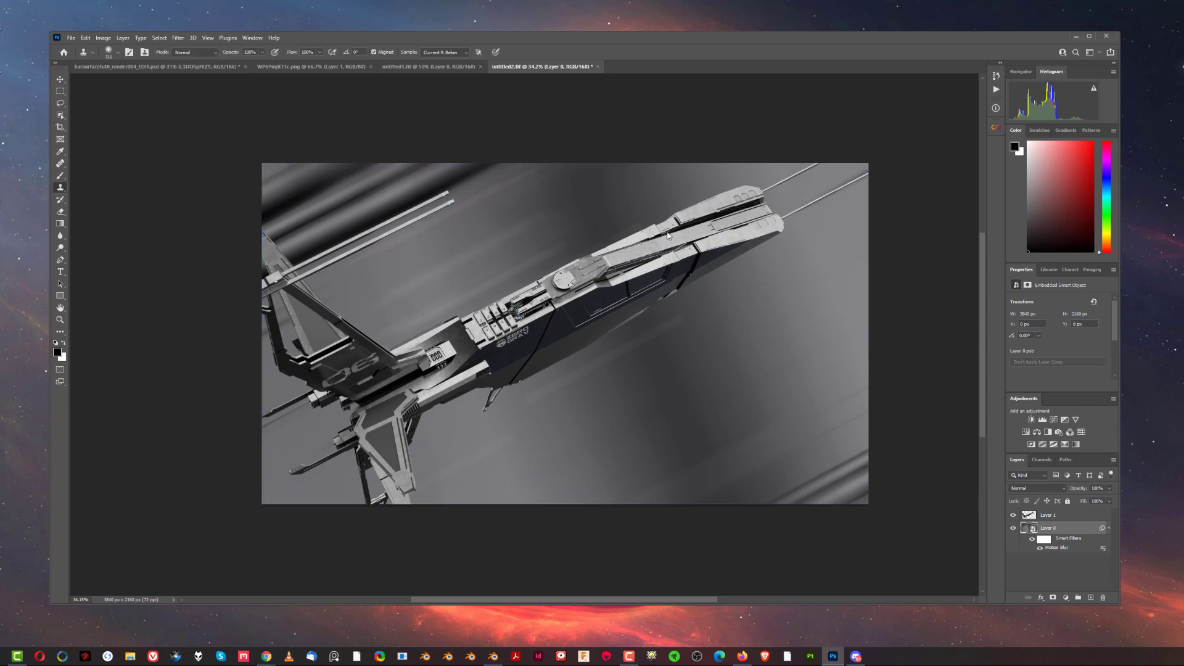
{"action": "key", "text": "ctrl+t"}
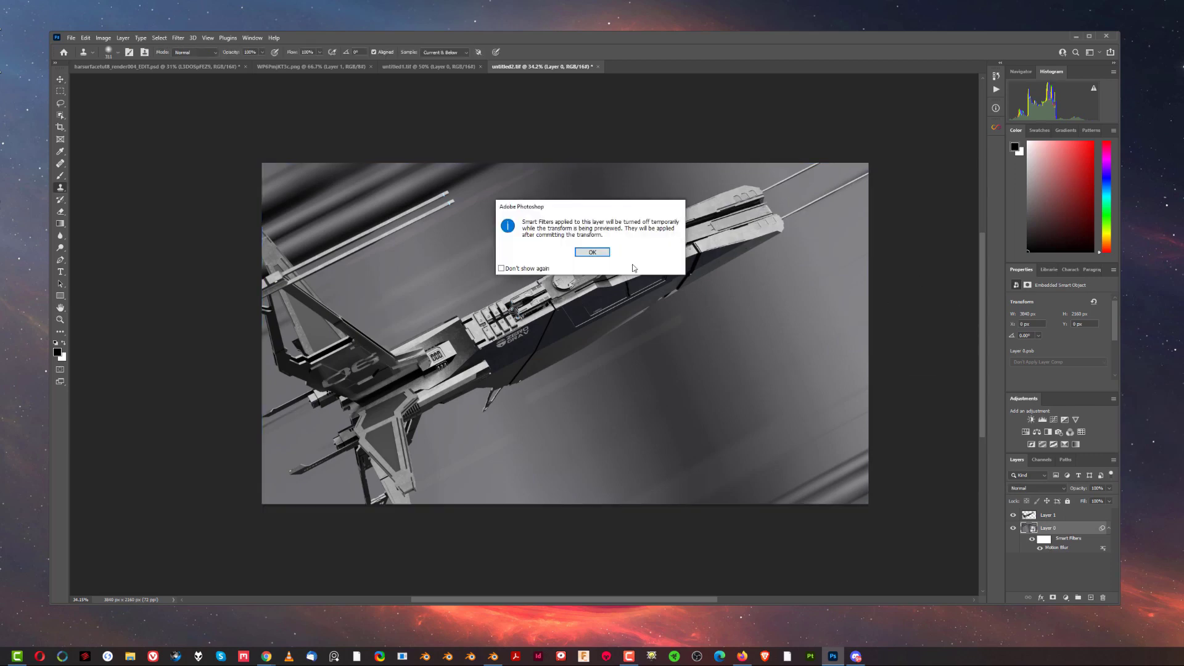
{"action": "left_click", "coordinate": [592, 252]}
{"action": "left_click_drag", "start_coordinate": [868, 162], "coordinate": [1017, 111], "text": "alt"}
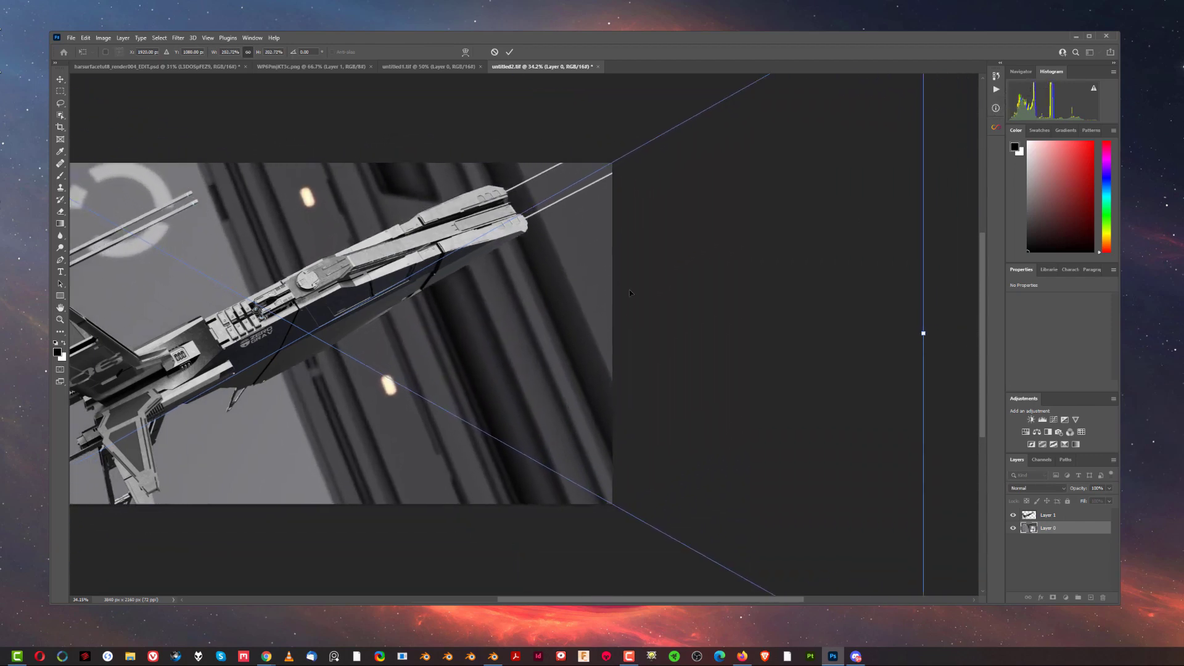
{"action": "double_click", "coordinate": [632, 279]}
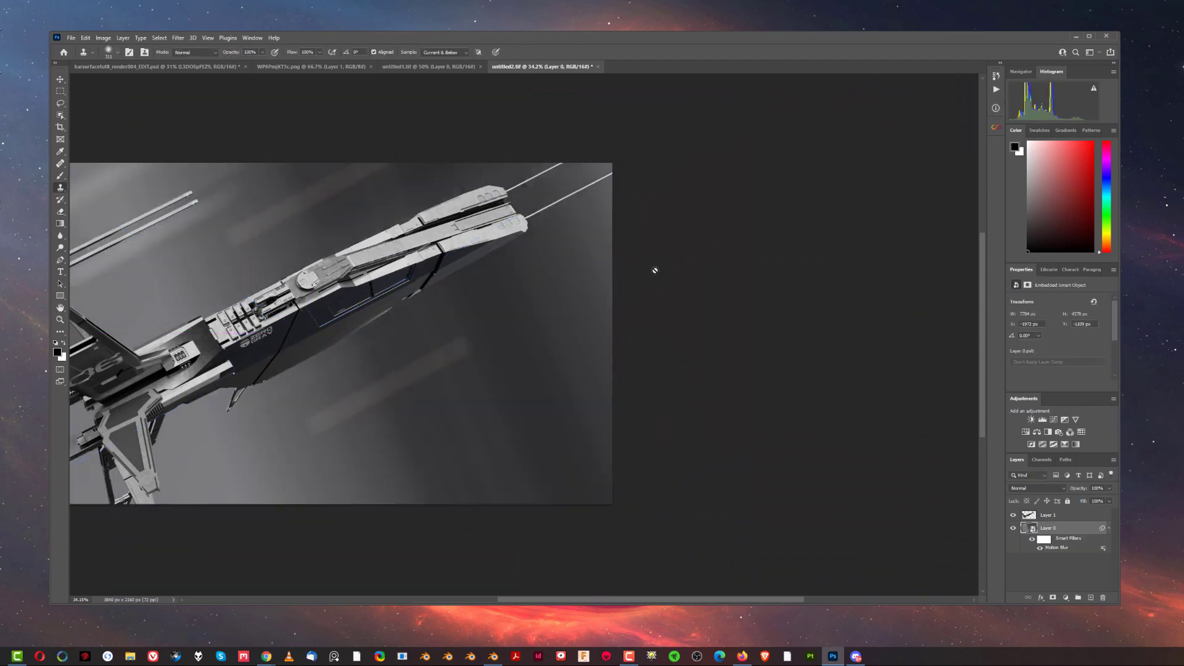
- Zoom out to view the whole poster, then return to Blender
{"action": "key", "text": "s"}
{"action": "scroll", "coordinate": [479, 344], "scroll_direction": "down", "scroll_amount": 3, "text": "alt"}
{"action": "scroll", "coordinate": [504, 347], "scroll_direction": "up", "scroll_amount": 2, "text": "alt"}
{"action": "left_click_drag", "start_coordinate": [503, 346], "coordinate": [642, 339]}
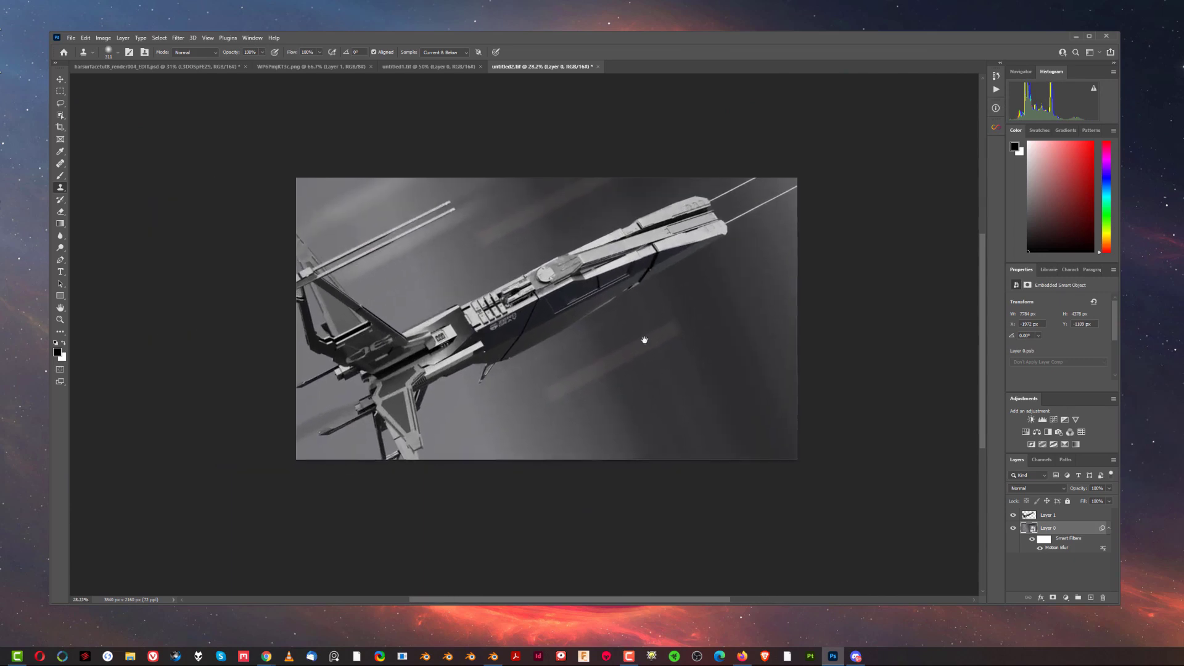
{"action": "scroll", "coordinate": [642, 339], "scroll_direction": "up", "scroll_amount": 2, "text": "alt"}
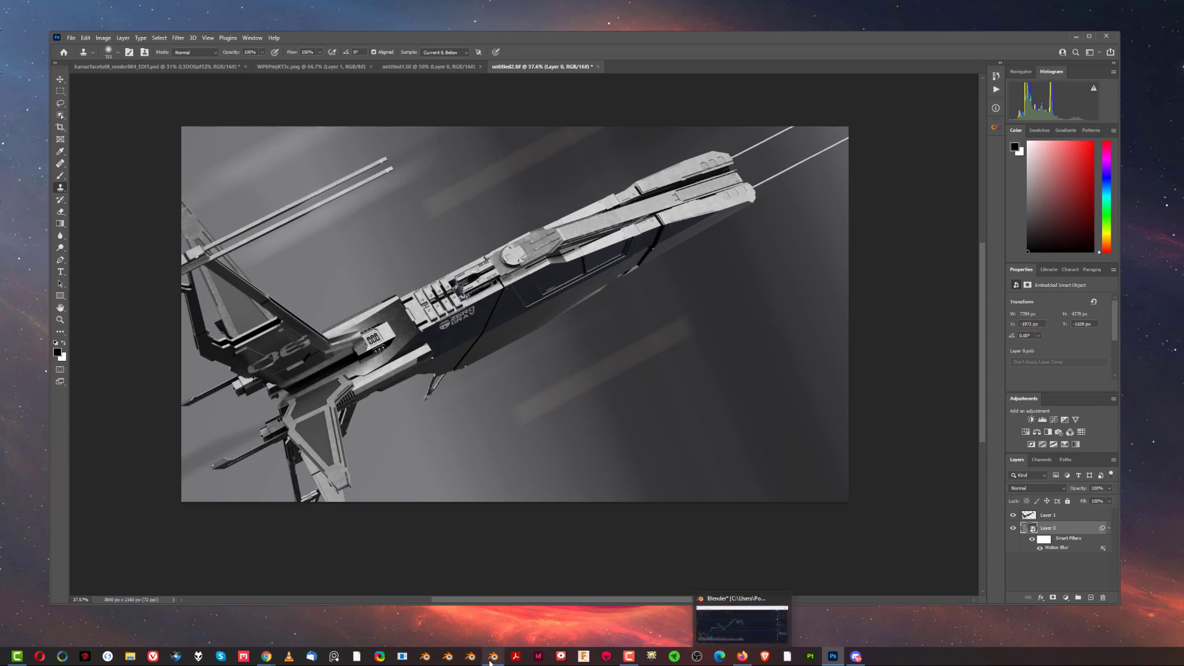
{"action": "left_click", "coordinate": [491, 659]}
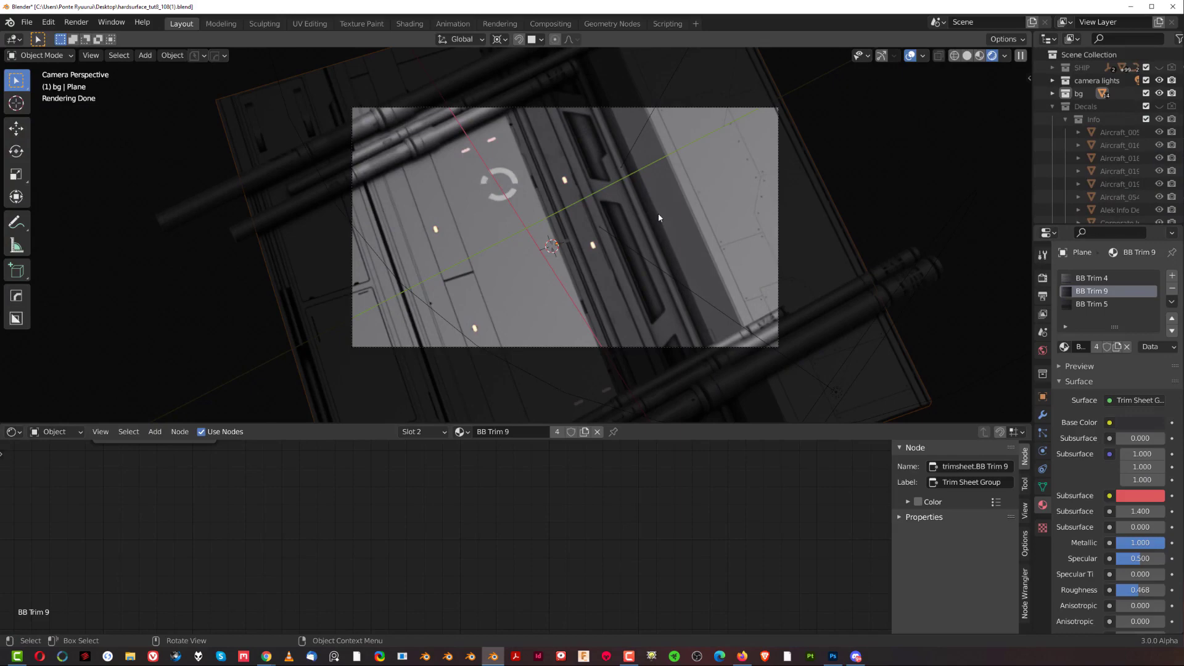
- Remove the BB Trim 5 and BB Trim 9 material slots from the background plane
{"action": "key", "text": "Tab"}
{"action": "left_click", "coordinate": [1095, 304]}
{"action": "left_click", "coordinate": [1172, 288]}
{"action": "key", "text": "Tab"}
{"action": "left_click", "coordinate": [1172, 288]}
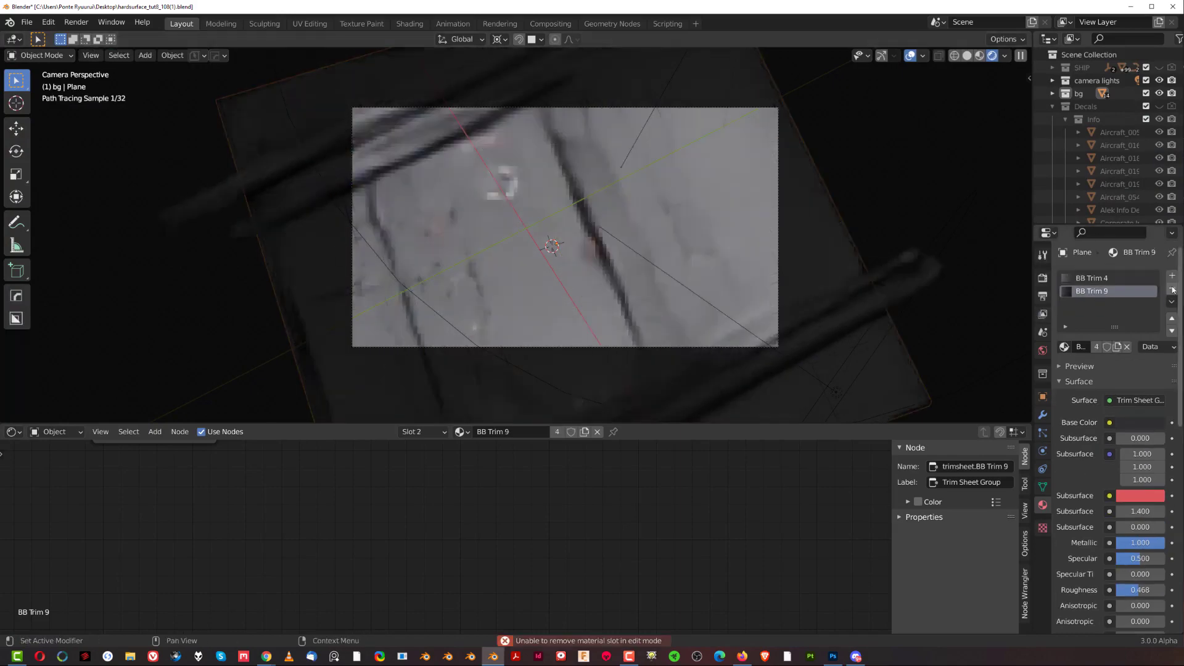
{"action": "left_click", "coordinate": [1171, 289]}
{"action": "left_click", "coordinate": [1172, 288]}
- In Edit Mode, apply a BB Trim 4 trim to a narrow strip of faces
{"action": "key", "text": "Tab"}
{"action": "key", "text": "d"}
{"action": "left_click", "coordinate": [250, 216]}
{"action": "key", "text": "d"}
{"action": "left_click", "coordinate": [261, 246]}
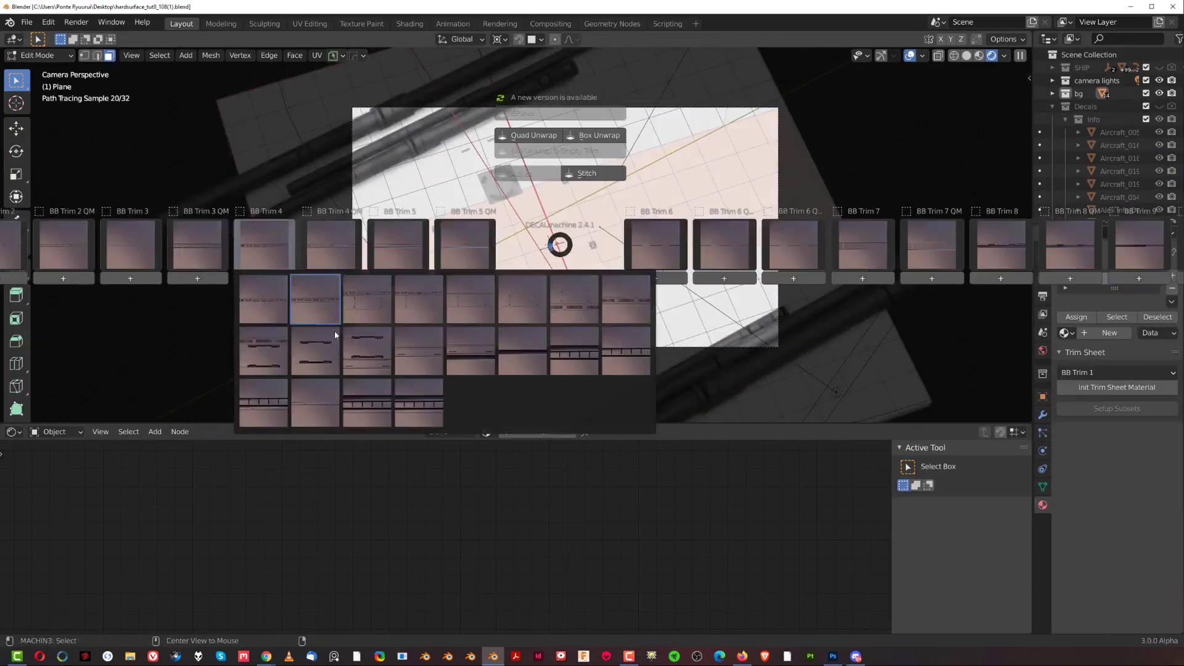
{"action": "left_click", "coordinate": [336, 335]}
{"action": "left_click", "coordinate": [539, 162], "text": "alt"}
- Select a larger region of faces on the plane
{"action": "left_click", "coordinate": [492, 126], "text": "alt"}
{"action": "key", "text": "d"}
{"action": "left_click", "coordinate": [638, 221]}
{"action": "scroll", "coordinate": [574, 225], "scroll_direction": "up", "scroll_amount": 1}
{"action": "right_click", "coordinate": [547, 157]}
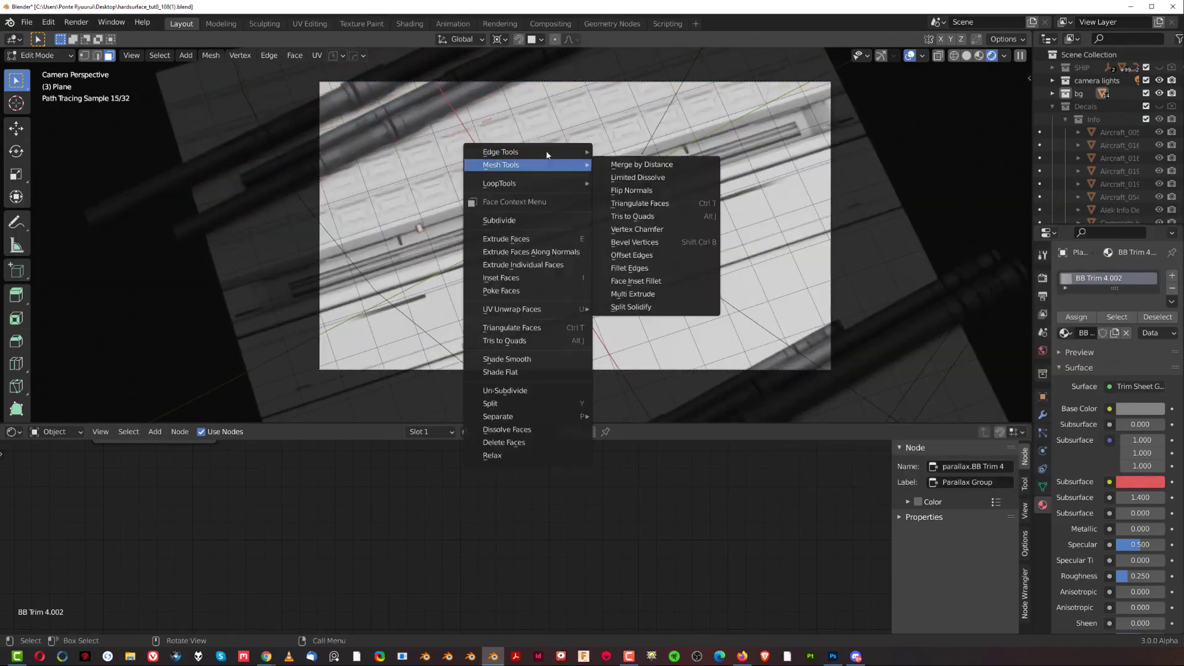
{"action": "left_click", "coordinate": [621, 200]}
- Apply the BB Trim 6 QM - grey trim to a single strip of faces
{"action": "left_click", "coordinate": [518, 162], "text": "alt"}
{"action": "key", "text": "d"}
{"action": "left_click", "coordinate": [741, 215]}
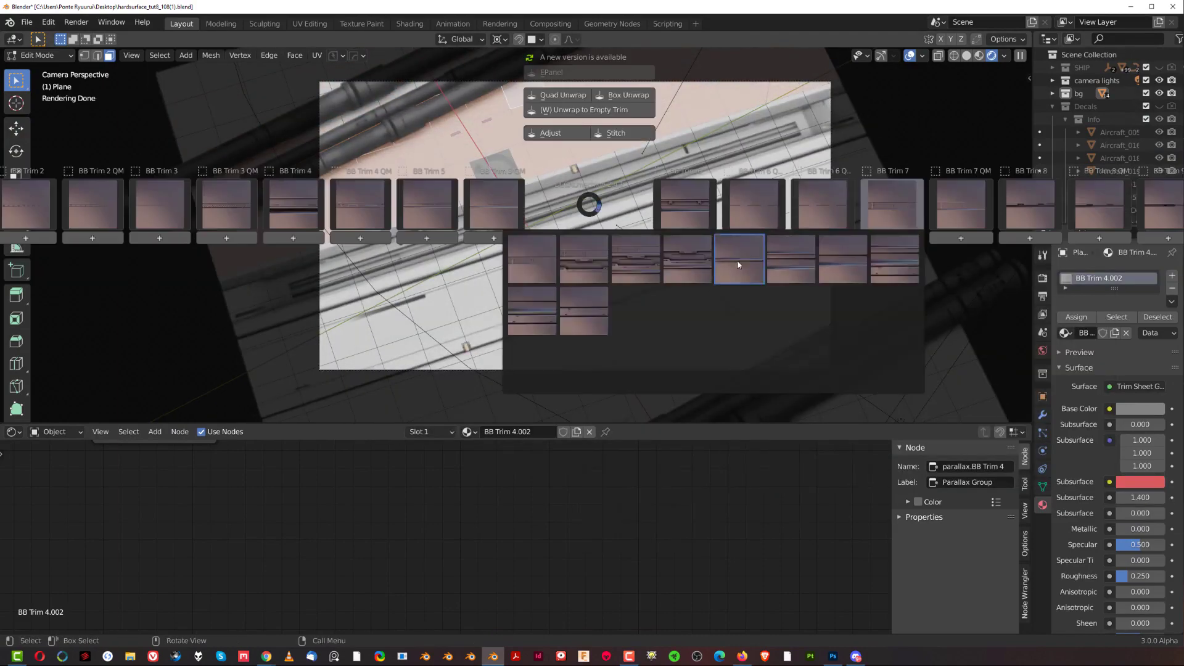
{"action": "left_click", "coordinate": [738, 261]}
{"action": "key", "text": "d"}
{"action": "left_click", "coordinate": [758, 205]}
{"action": "left_click", "coordinate": [742, 244]}
- Select the large lower area of faces on the plane
{"action": "left_click", "coordinate": [830, 227]}
{"action": "key", "text": "d"}
{"action": "left_click", "coordinate": [835, 261]}
{"action": "left_click", "coordinate": [661, 315], "text": "alt"}
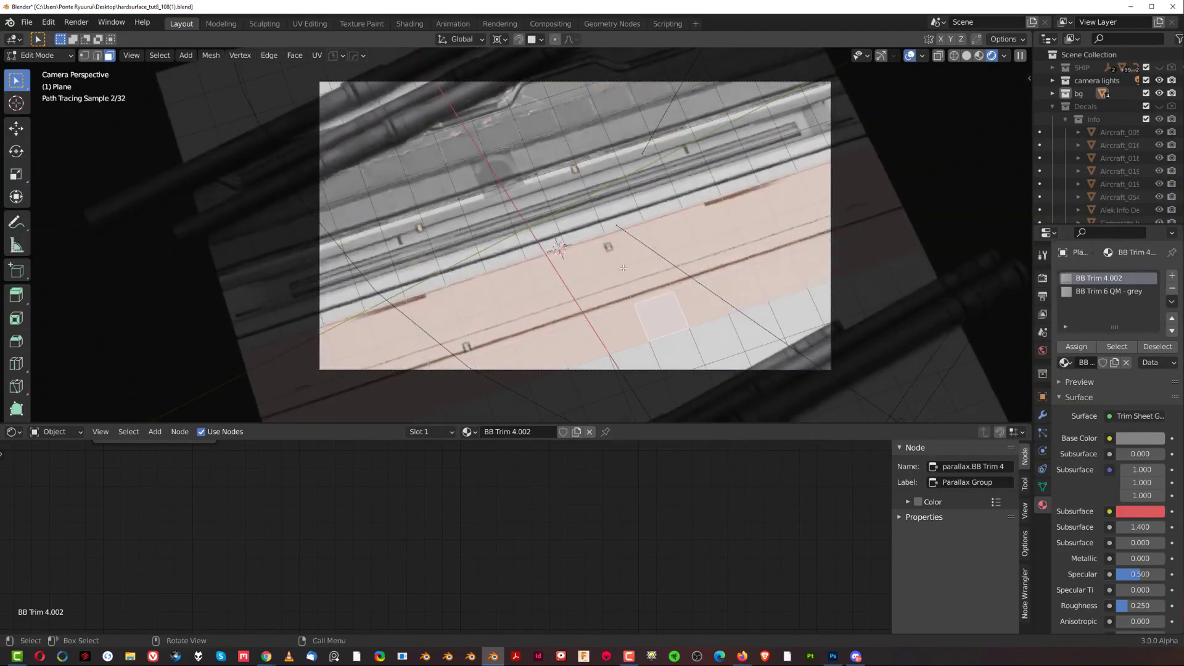
{"action": "key", "text": "d"}
{"action": "left_click", "coordinate": [1064, 273]}
- Fit another strip of faces to the grey trim, undoing a failed first attempt
{"action": "left_click", "coordinate": [610, 248], "text": "alt"}
{"action": "key", "text": "d"}
{"action": "left_click", "coordinate": [754, 244]}
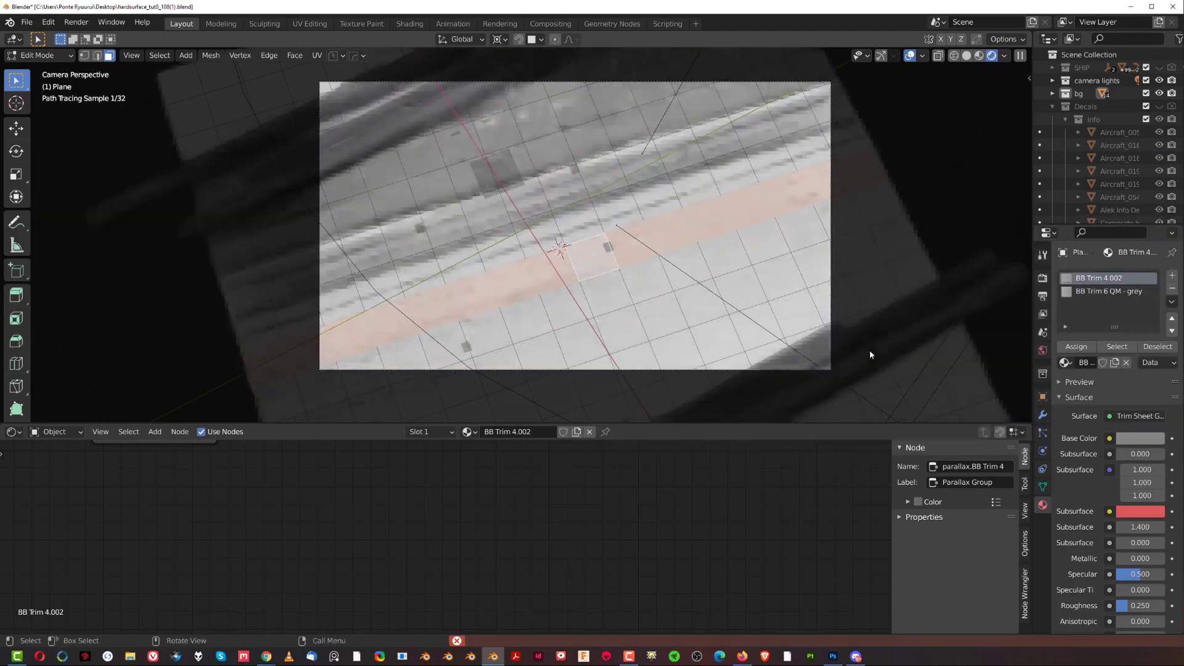
{"action": "key", "text": "ctrl+z"}
{"action": "key", "text": "ctrl+z"}
{"action": "key", "text": "d"}
{"action": "left_click", "coordinate": [748, 275]}
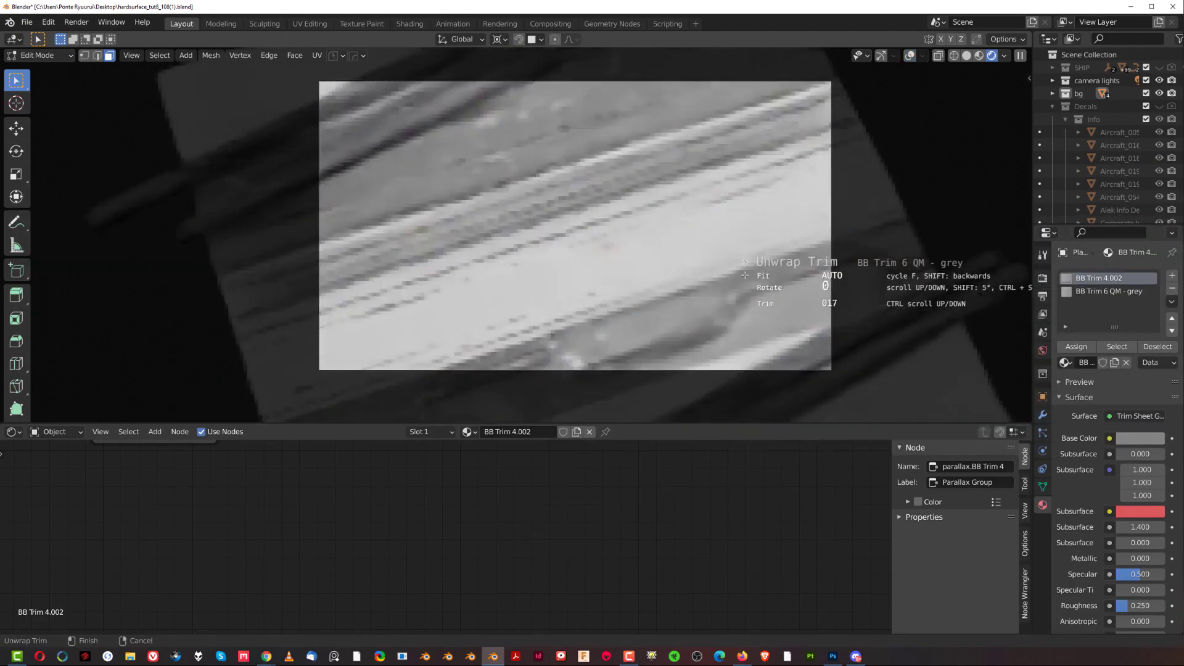
{"action": "left_click", "coordinate": [746, 276]}
- Return to Object Mode and select a background cylinder
{"action": "key", "text": "Tab"}
{"action": "left_click", "coordinate": [749, 204]}
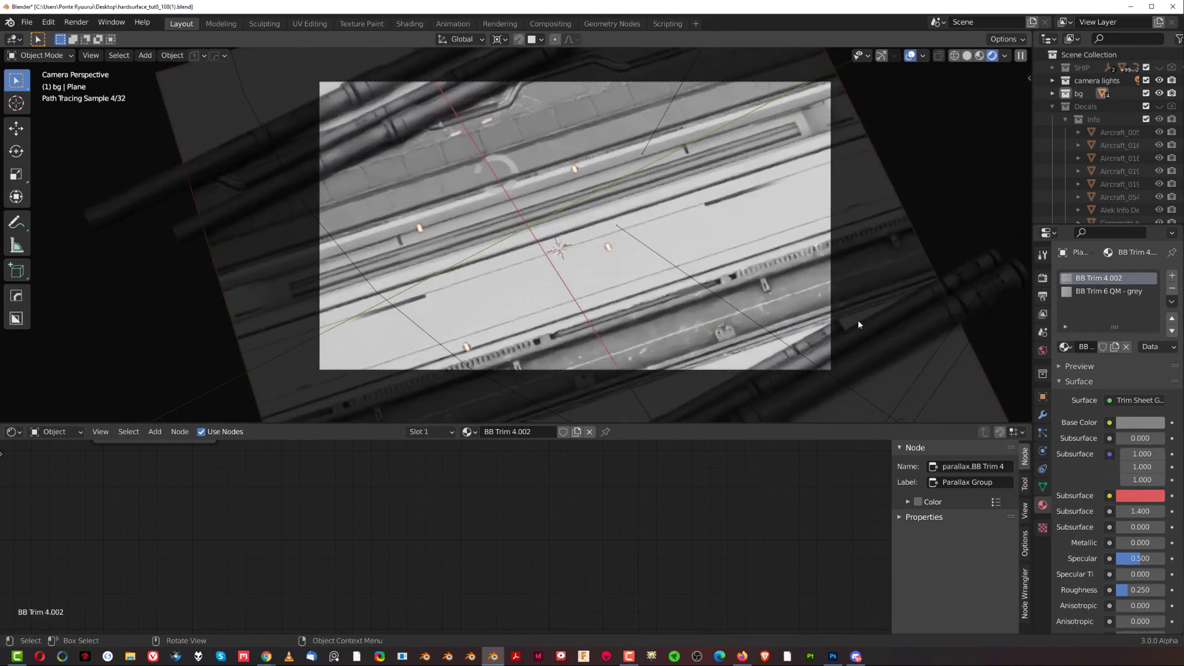
{"action": "left_click", "coordinate": [857, 322]}
- Delete the selected cylinder and the two upper-left pipes
{"action": "key", "text": "Delete"}
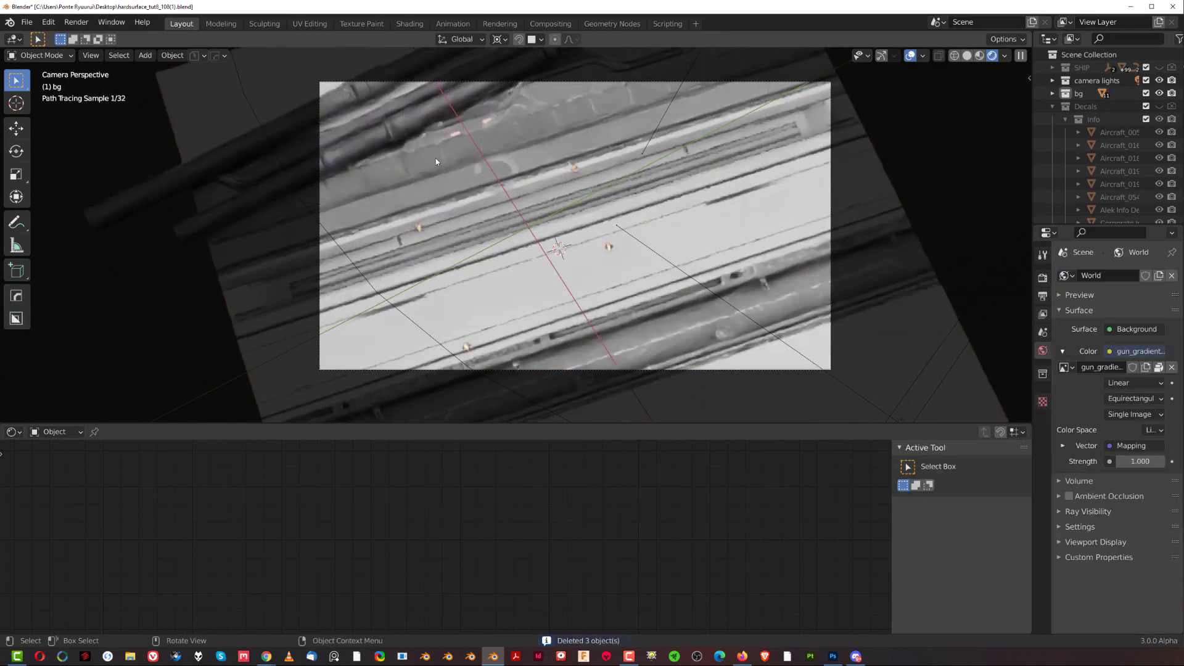
{"action": "left_click", "coordinate": [446, 157]}
{"action": "left_click", "coordinate": [356, 105], "text": "shift"}
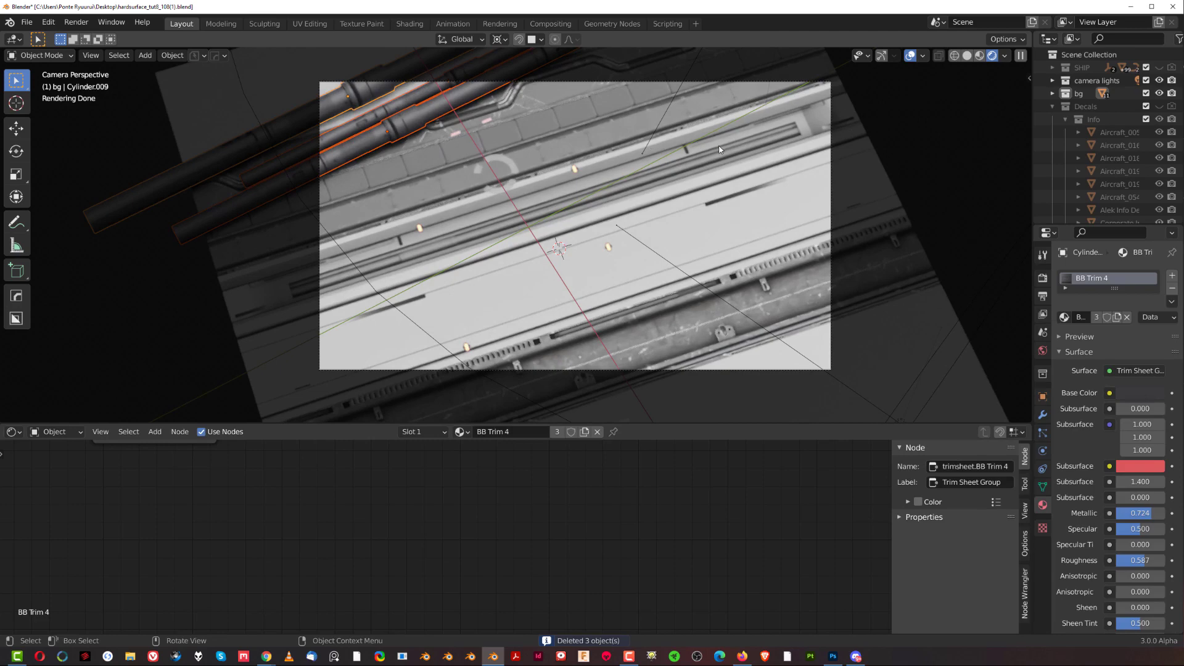
{"action": "key", "text": "c"}
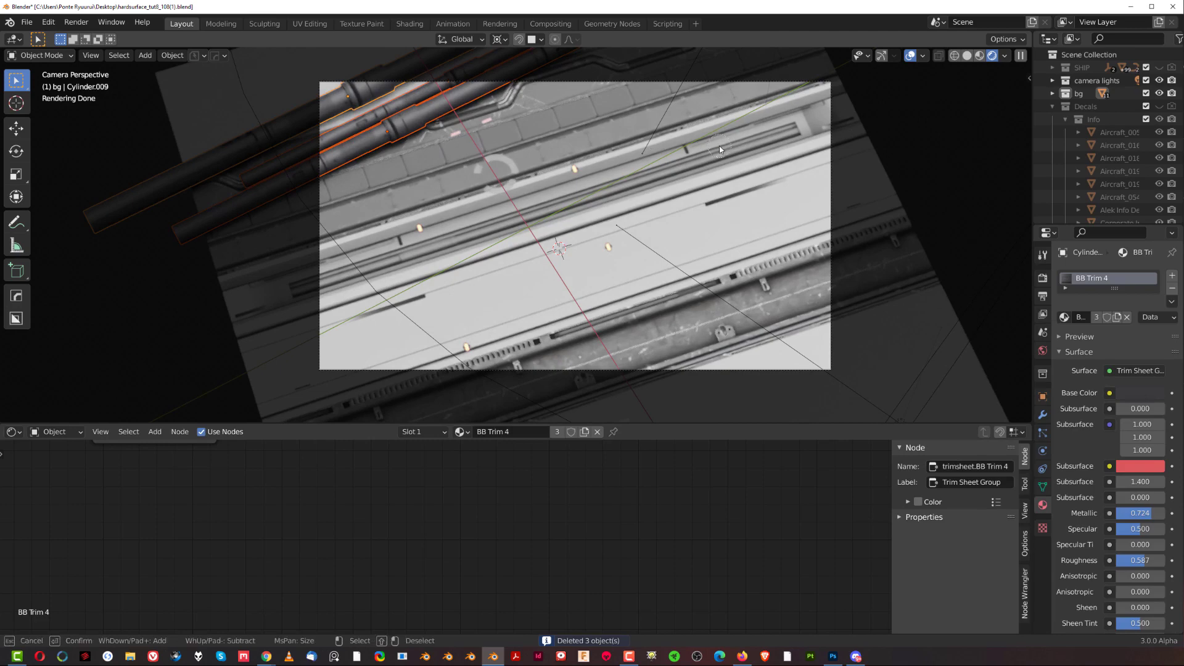
{"action": "key", "text": "Escape"}
{"action": "key", "text": "x"}
{"action": "left_click", "coordinate": [642, 196]}
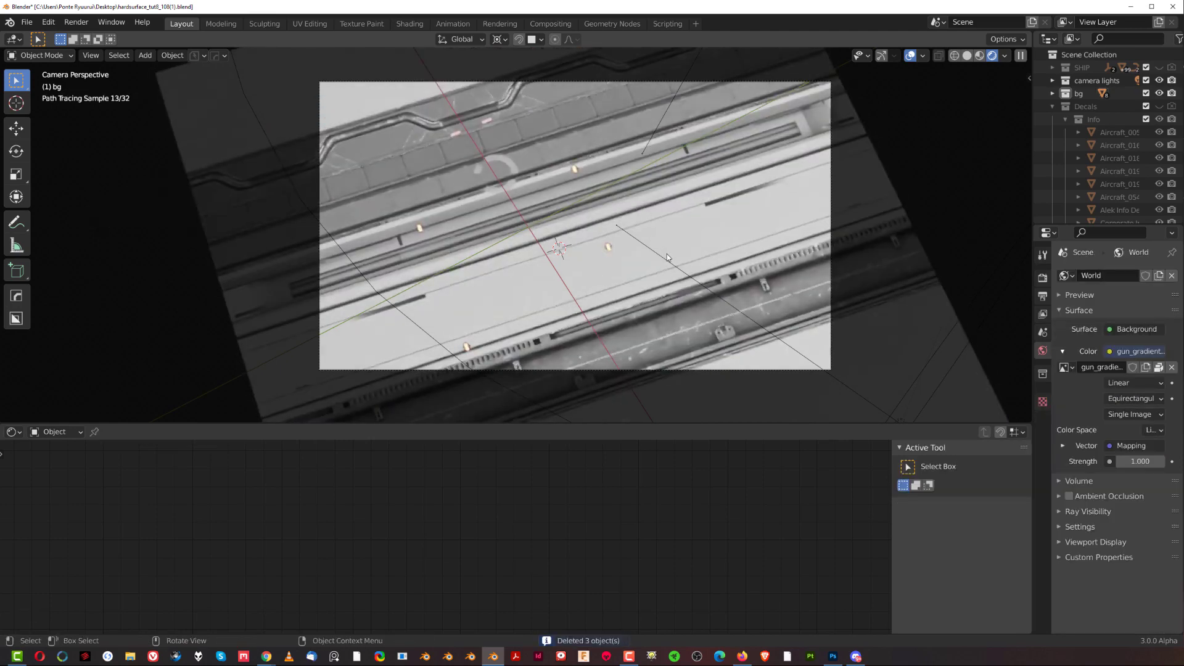
- Shift the camera framing left, save the file, and render the camera view
{"action": "middle_click_drag", "start_coordinate": [710, 199], "coordinate": [681, 204], "text": "shift"}
{"action": "key", "text": "ctrl+s"}
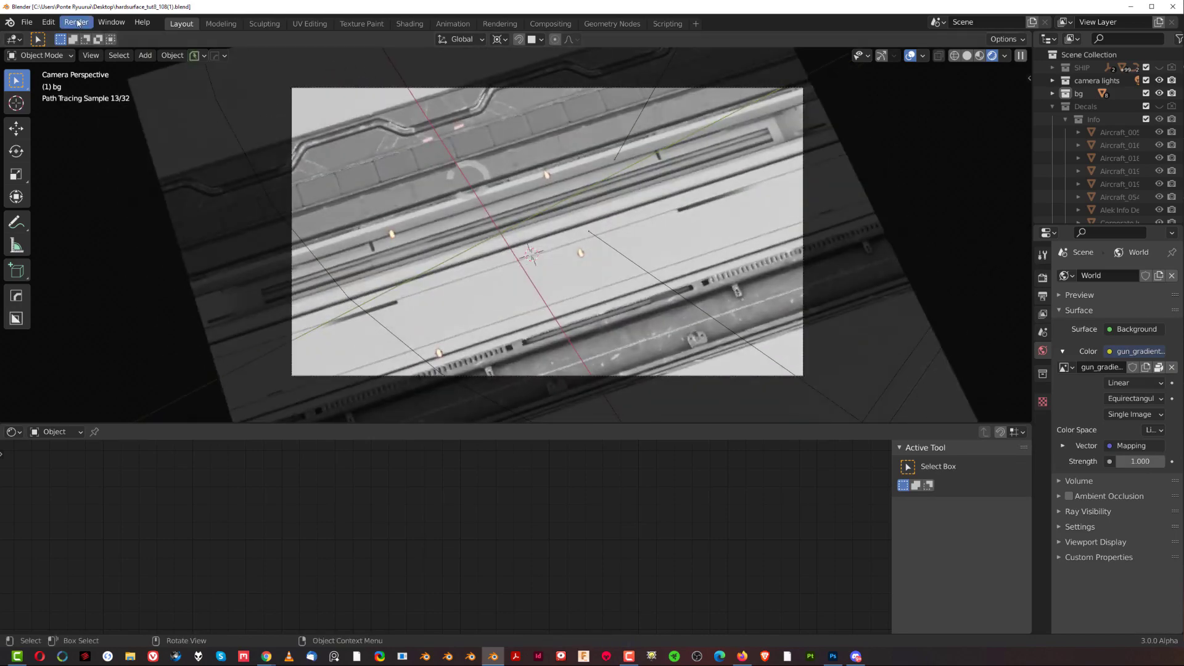
{"action": "left_click", "coordinate": [77, 23]}
{"action": "left_click", "coordinate": [90, 40]}
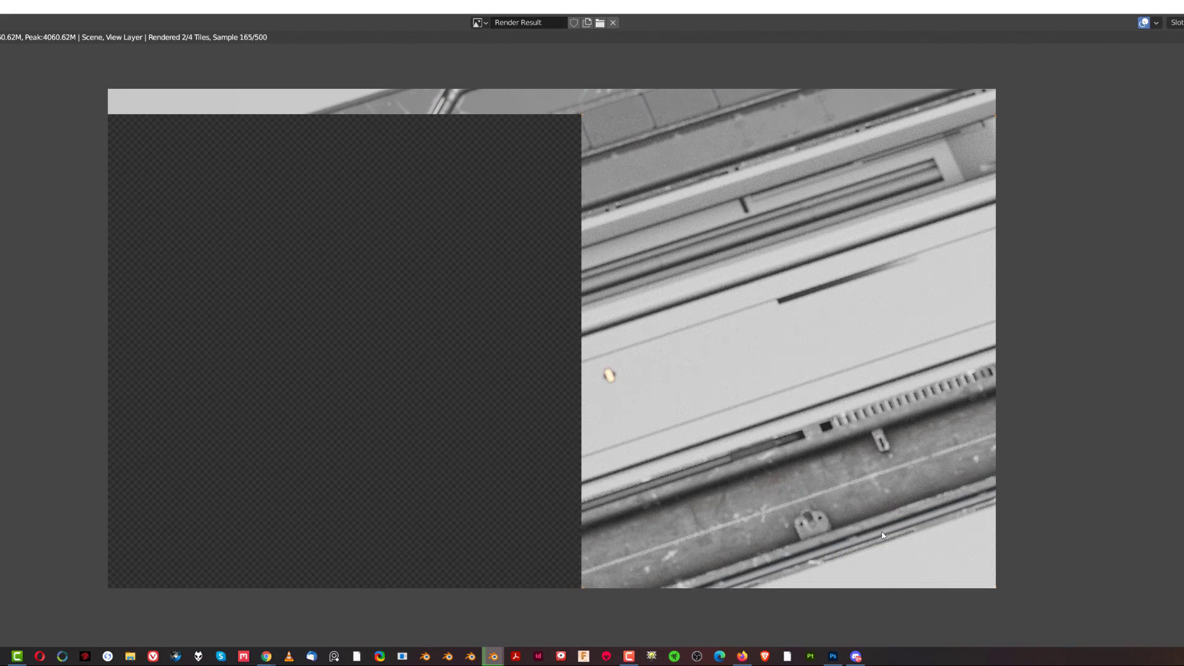
- Duplicate the ship layer and apply Camera Raw: Shadows +18, Clarity +20, Highlights -13, slightly higher exposure
{"action": "key", "text": "alt+Tab"}
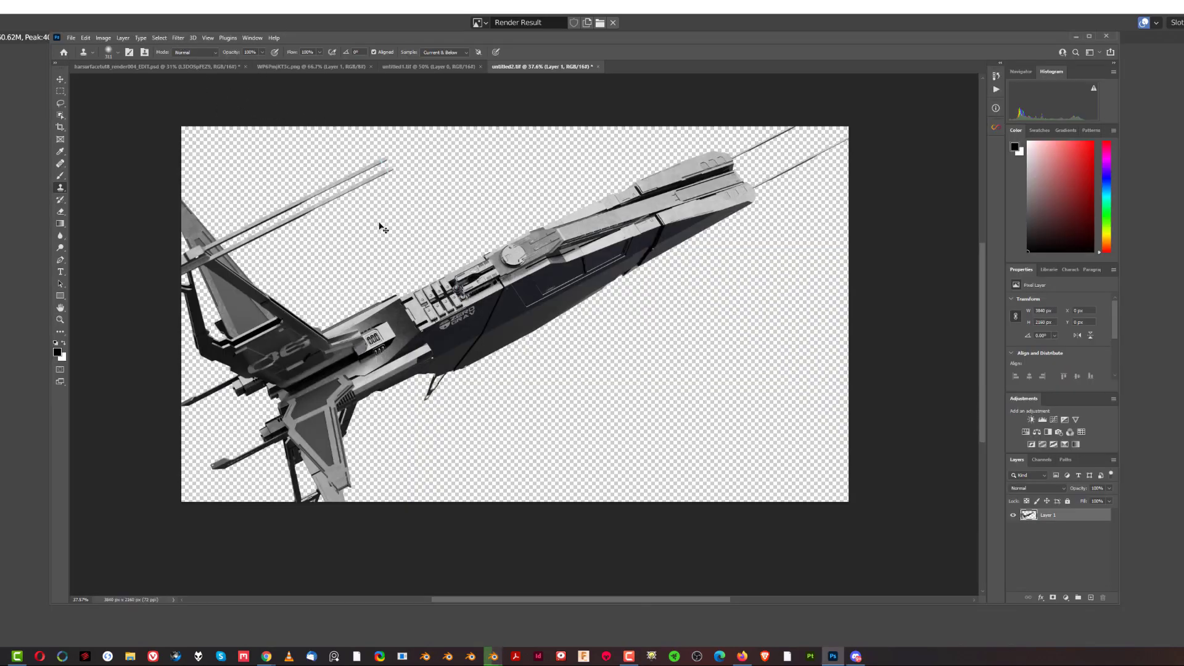
{"action": "key", "text": "ctrl+j"}
{"action": "left_click", "coordinate": [182, 38]}
{"action": "left_click", "coordinate": [223, 109]}
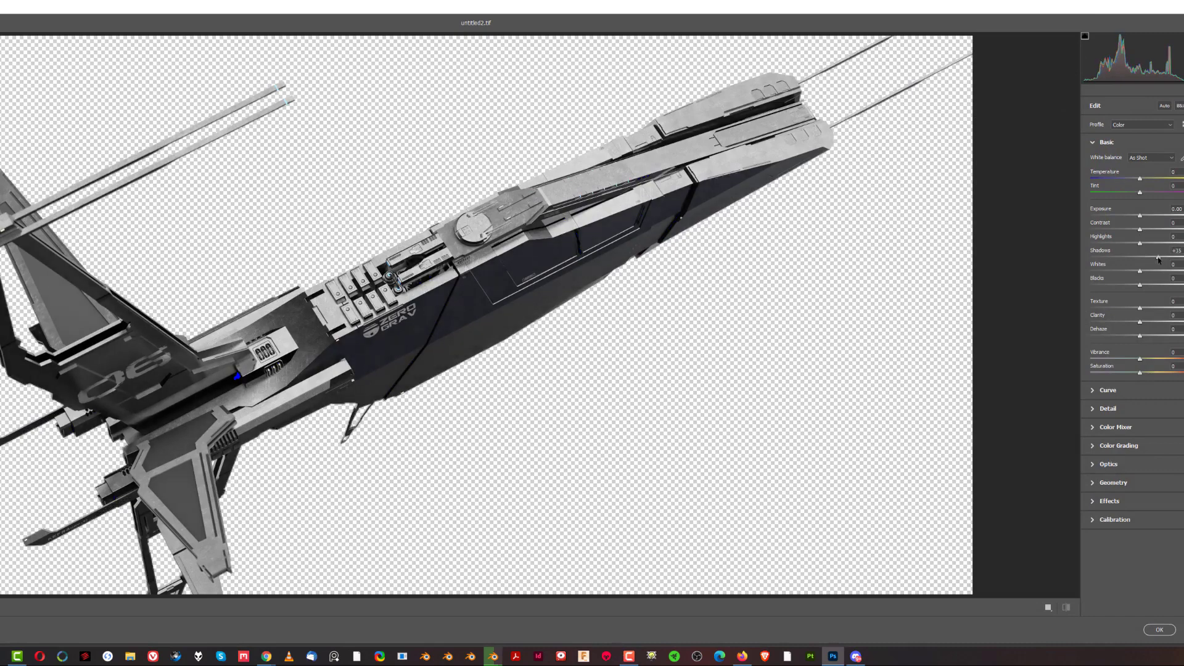
{"action": "mouse_move", "coordinate": [1140, 257]}
{"action": "left_mouse_down"}
{"action": "mouse_move", "coordinate": [1176, 261]}
{"action": "mouse_move", "coordinate": [1148, 258]}
{"action": "left_mouse_up"}
{"action": "left_click_drag", "start_coordinate": [1139, 321], "coordinate": [1154, 323]}
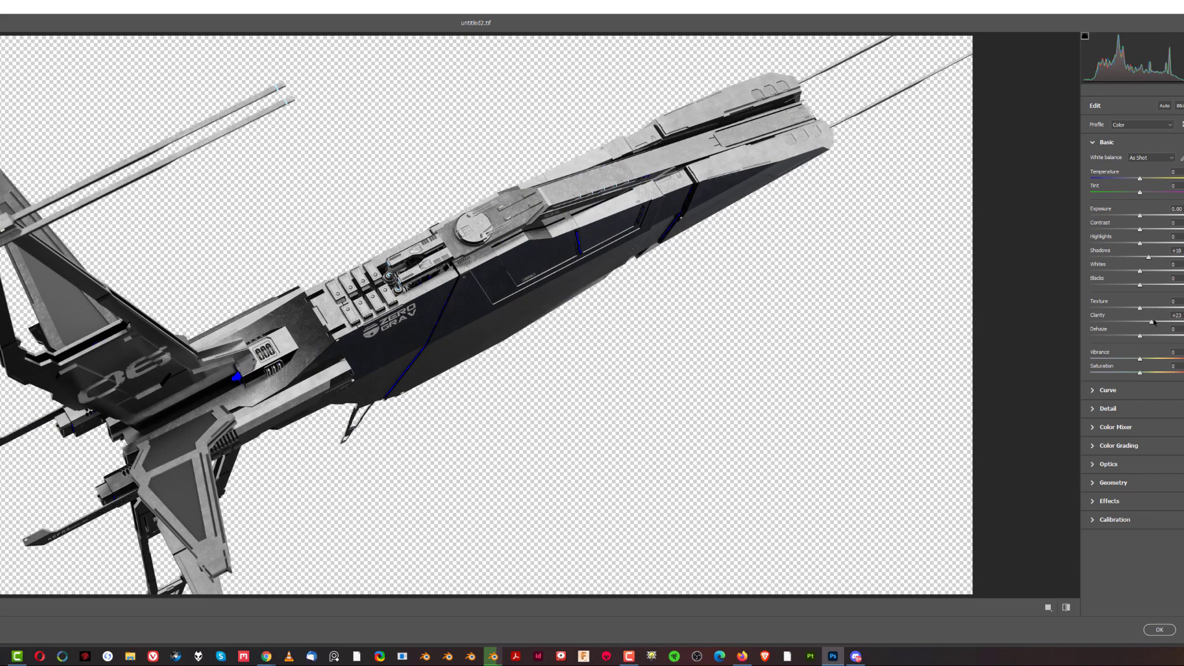
{"action": "left_click_drag", "start_coordinate": [1152, 322], "coordinate": [1149, 322]}
{"action": "left_click_drag", "start_coordinate": [1139, 218], "coordinate": [1141, 222]}
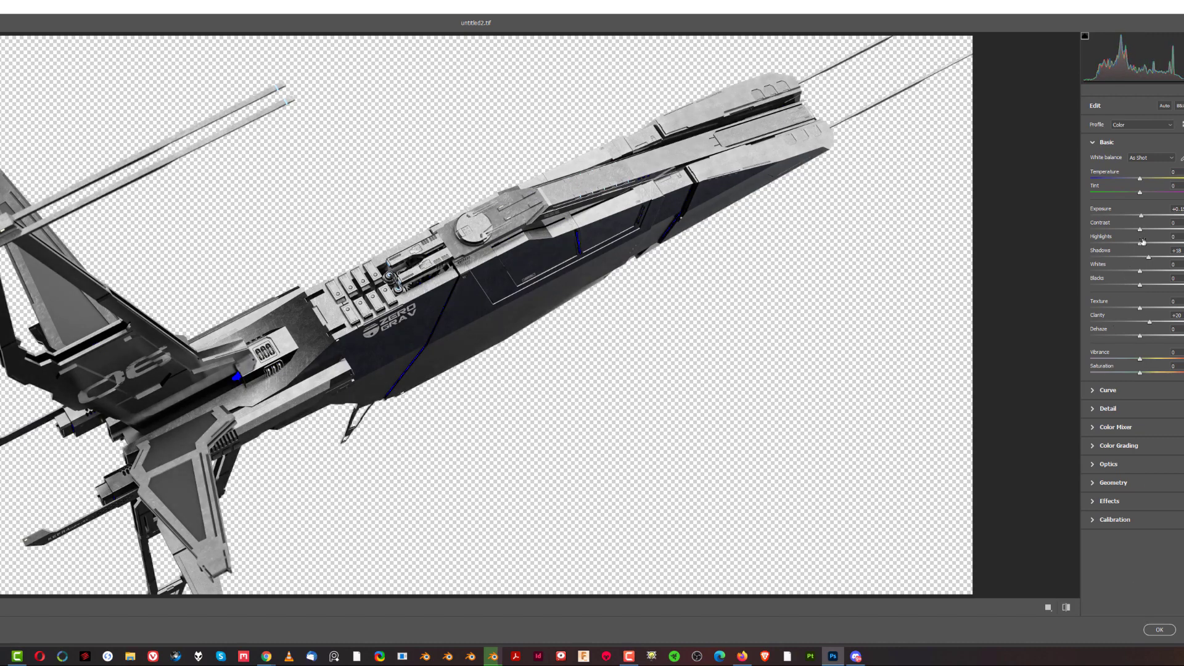
{"action": "left_click_drag", "start_coordinate": [1142, 242], "coordinate": [1132, 245]}
{"action": "left_click", "coordinate": [1158, 629]}
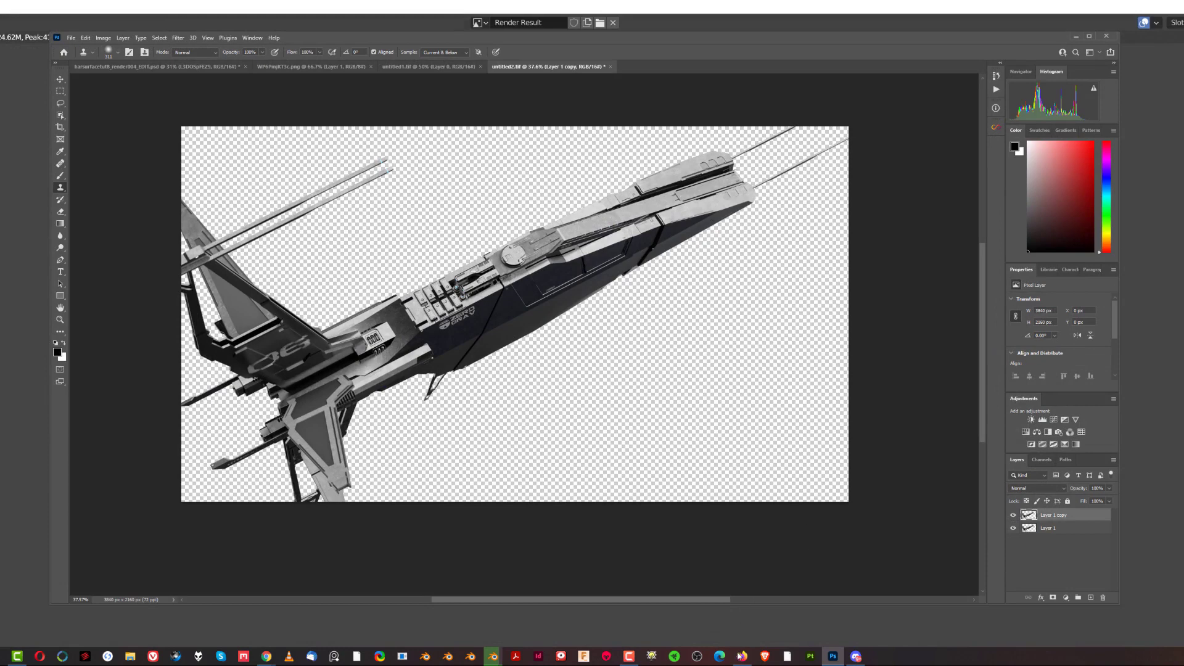
- Bring up Blender's finished panel render to use as the untitled3 background layer
{"action": "mouse_move", "coordinate": [500, 657]}
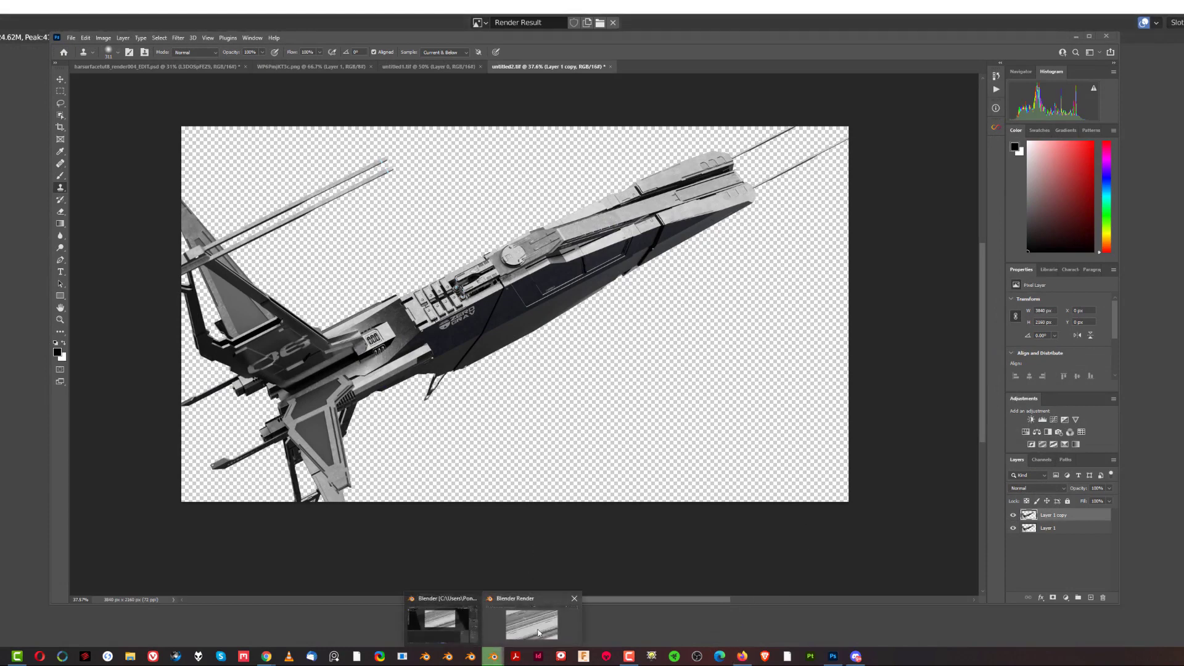
{"action": "left_click", "coordinate": [541, 616]}
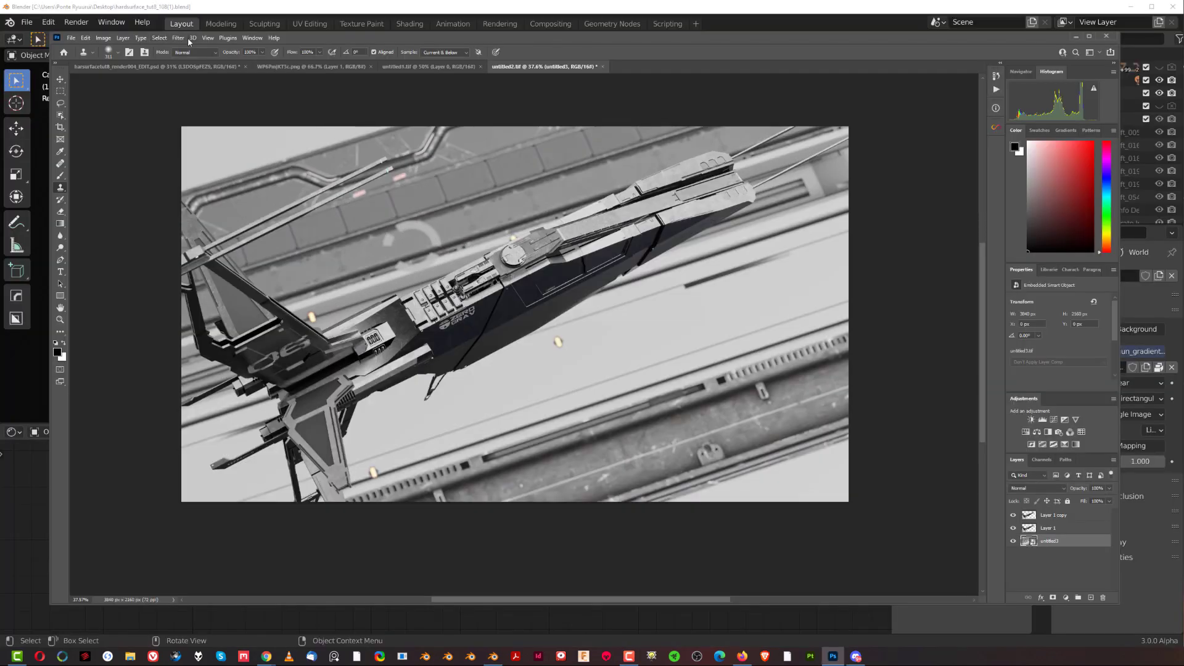
{"action": "left_click", "coordinate": [178, 37]}
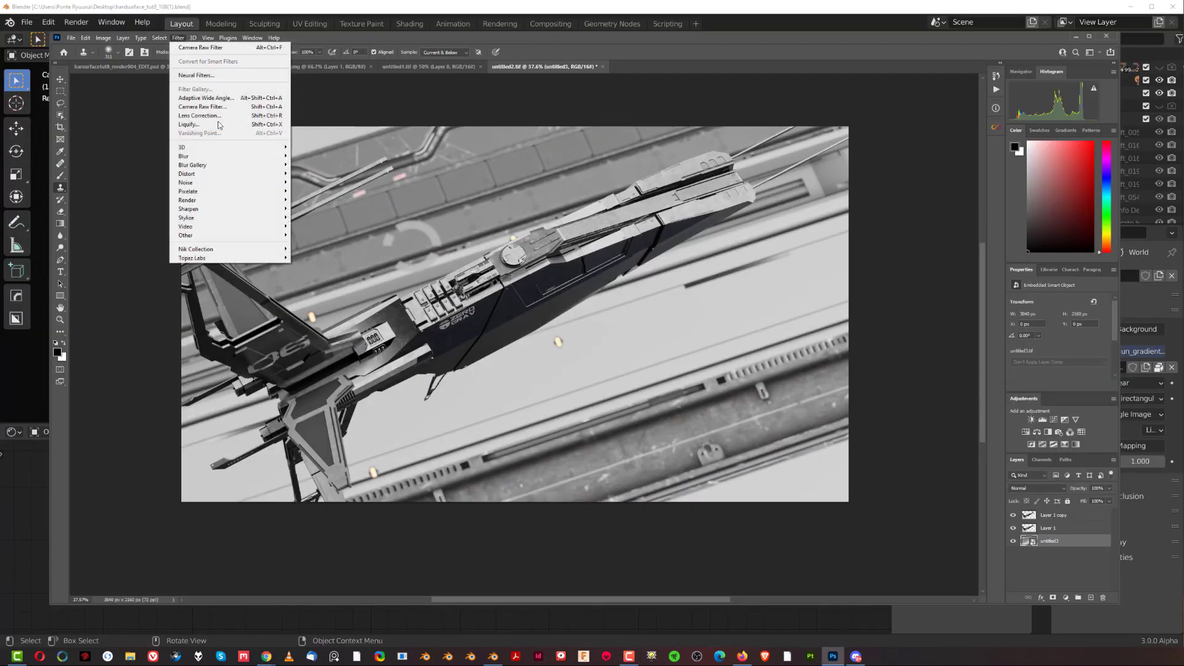
- Apply Motion Blur at angle 18, distance 1115 pixels to the untitled3 background
{"action": "mouse_move", "coordinate": [228, 156]}
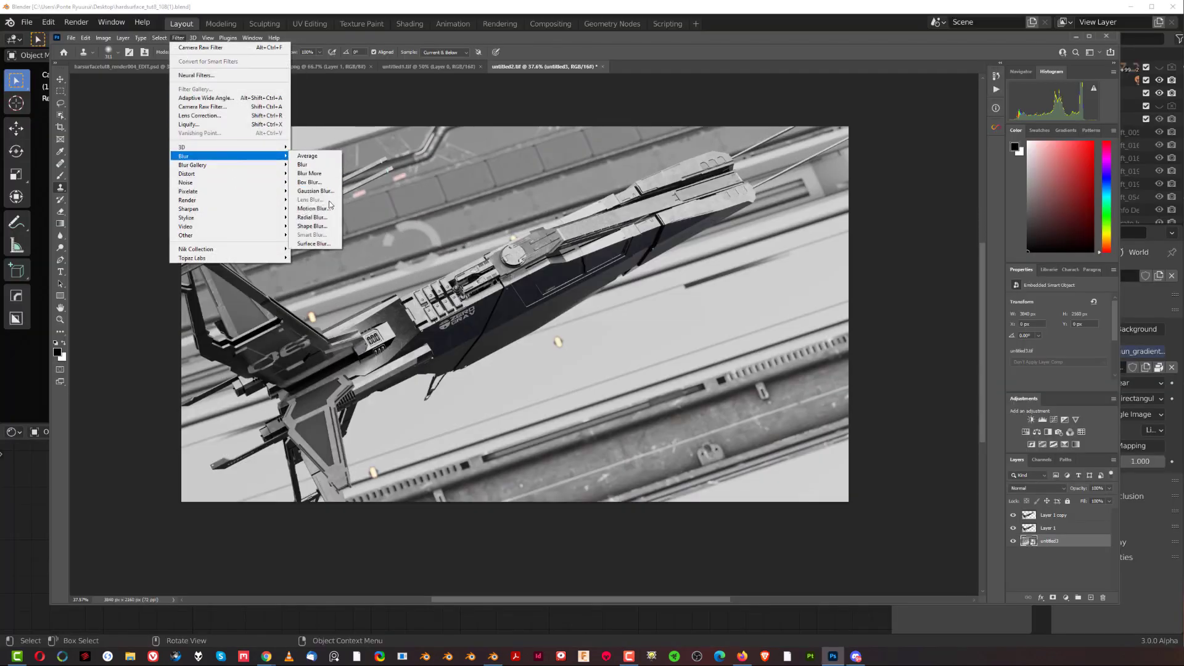
{"action": "left_click", "coordinate": [312, 208]}
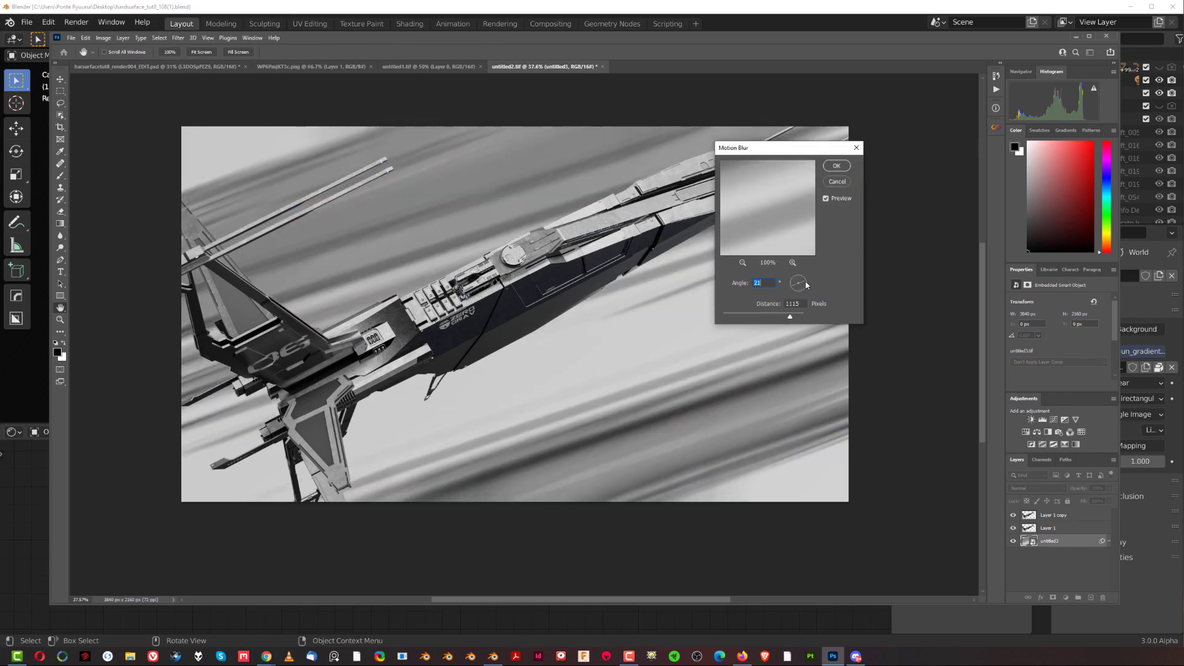
{"action": "key", "text": "Up"}
{"action": "key", "text": "Up"}
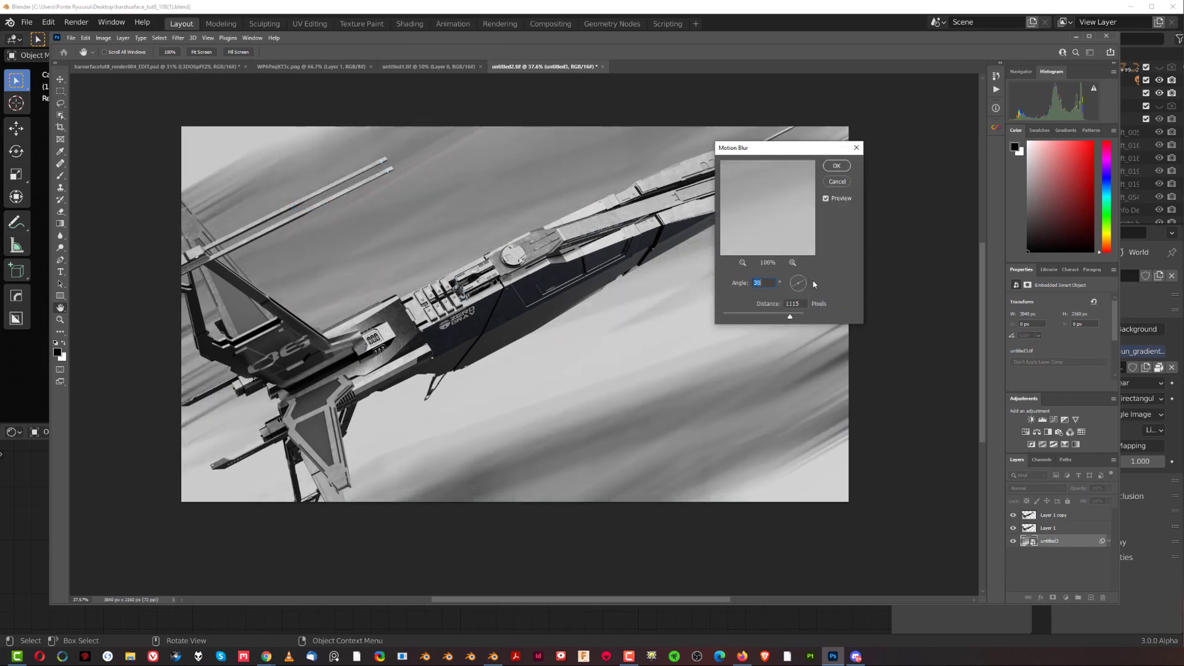
{"action": "left_click", "coordinate": [805, 280]}
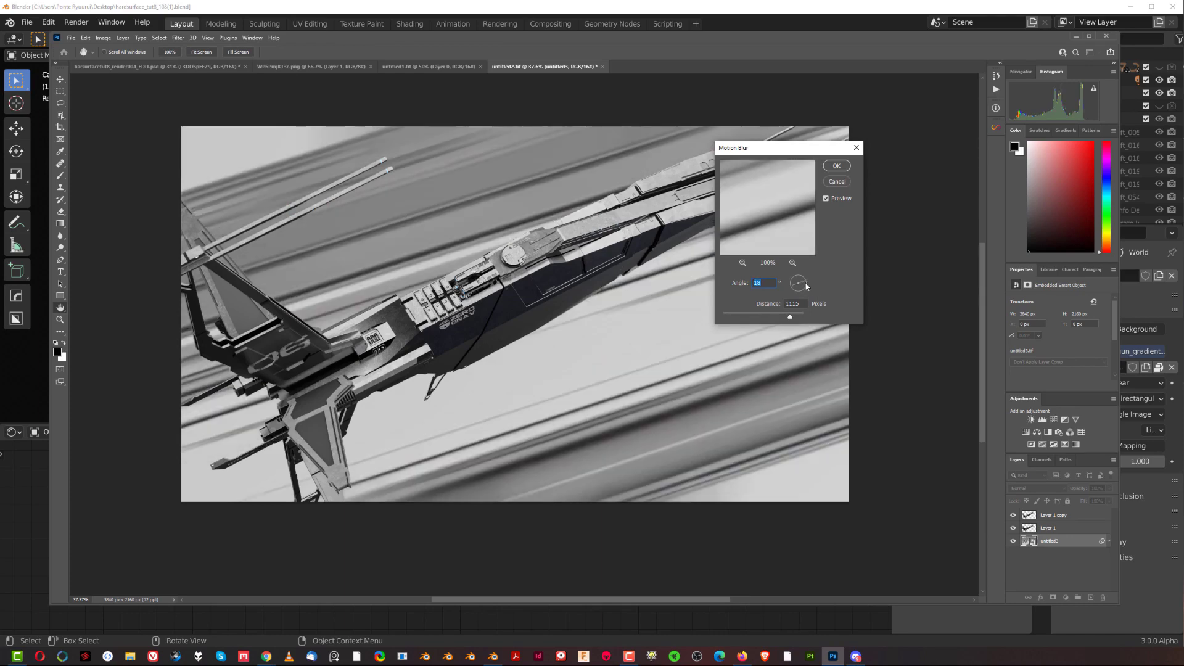
{"action": "left_click", "coordinate": [836, 166]}
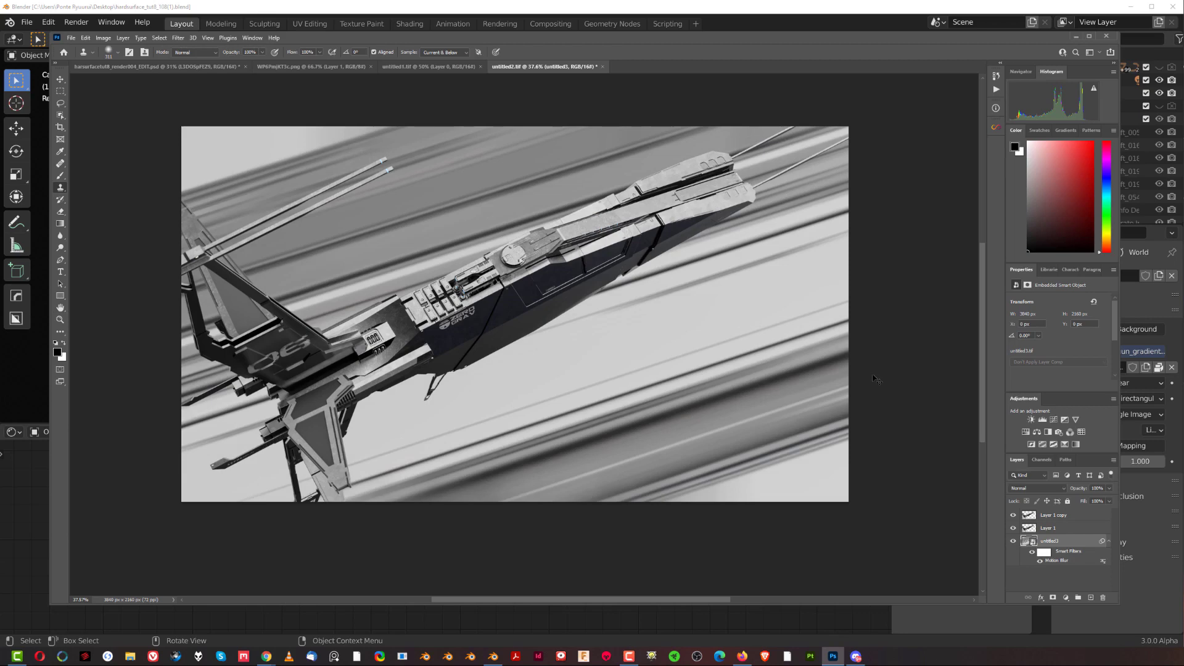
{"action": "key", "text": "ctrl+t"}
- Enlarge the streak background to about 129%, shift it up-left, and rotate it to about -11°
{"action": "left_click", "coordinate": [592, 253]}
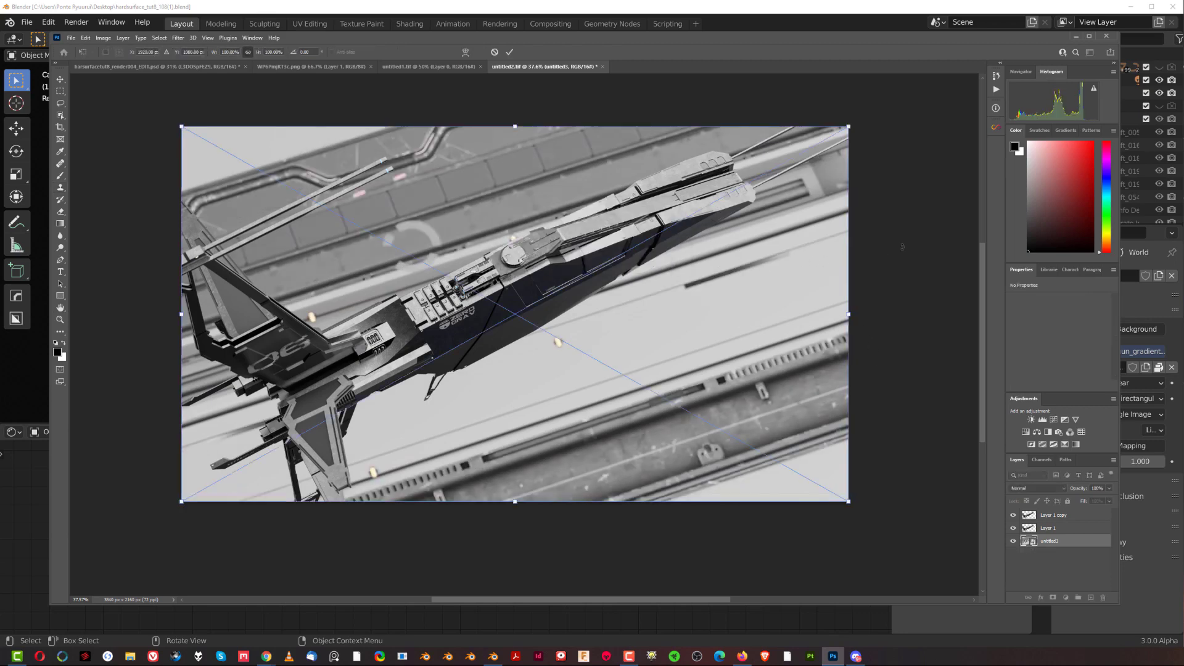
{"action": "left_click_drag", "start_coordinate": [903, 243], "coordinate": [882, 184]}
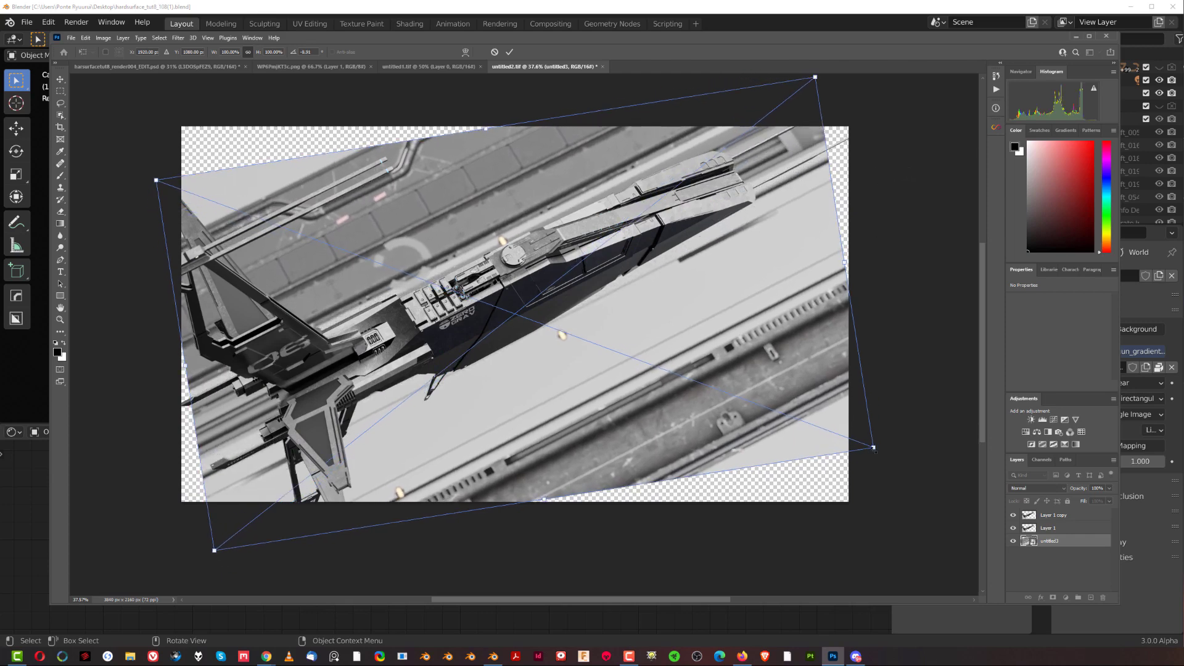
{"action": "left_click_drag", "start_coordinate": [874, 448], "coordinate": [999, 496], "text": "alt"}
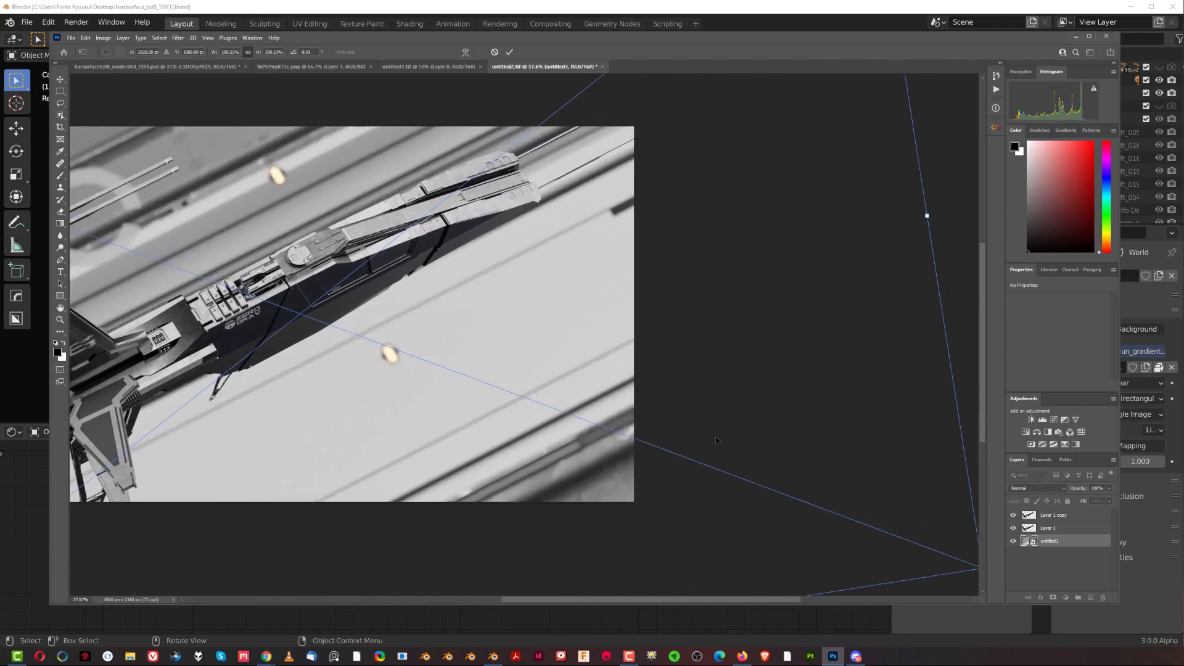
{"action": "left_click_drag", "start_coordinate": [564, 338], "coordinate": [757, 288]}
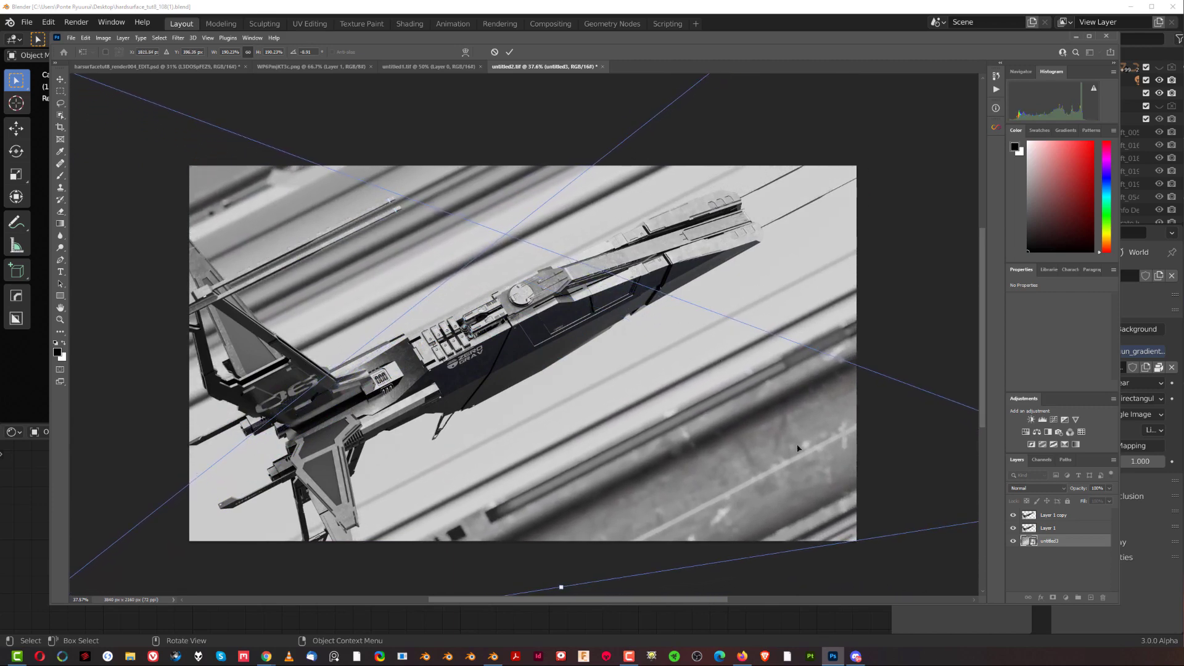
{"action": "left_click_drag", "start_coordinate": [933, 541], "coordinate": [935, 525]}
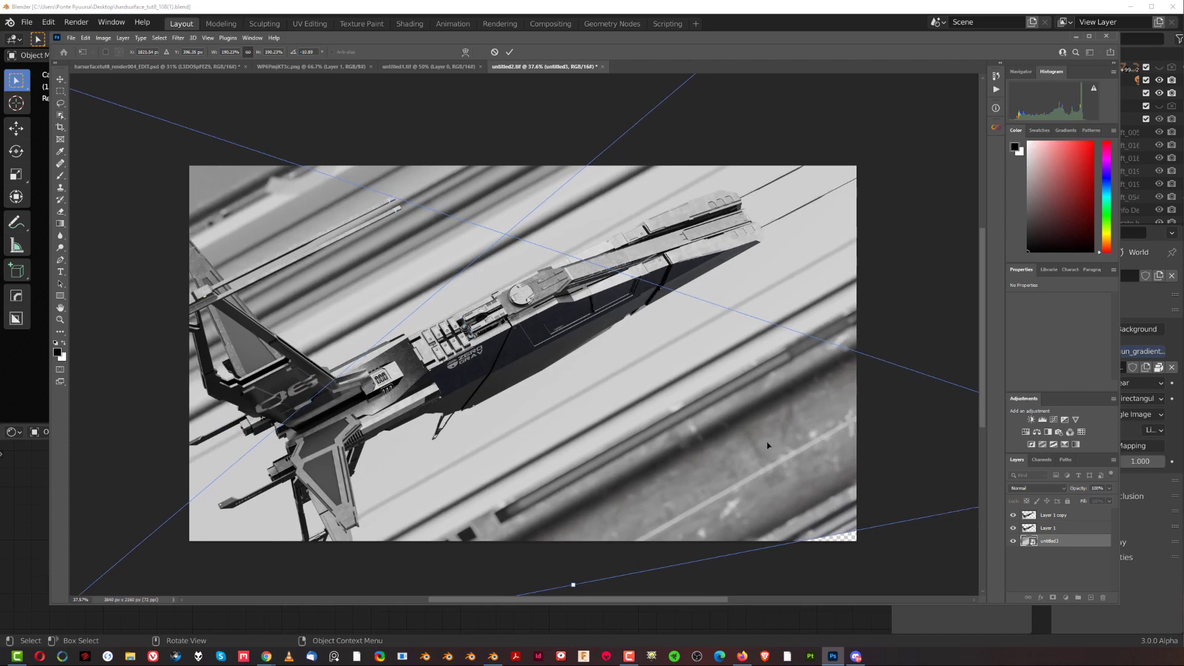
{"action": "key", "text": "Return"}
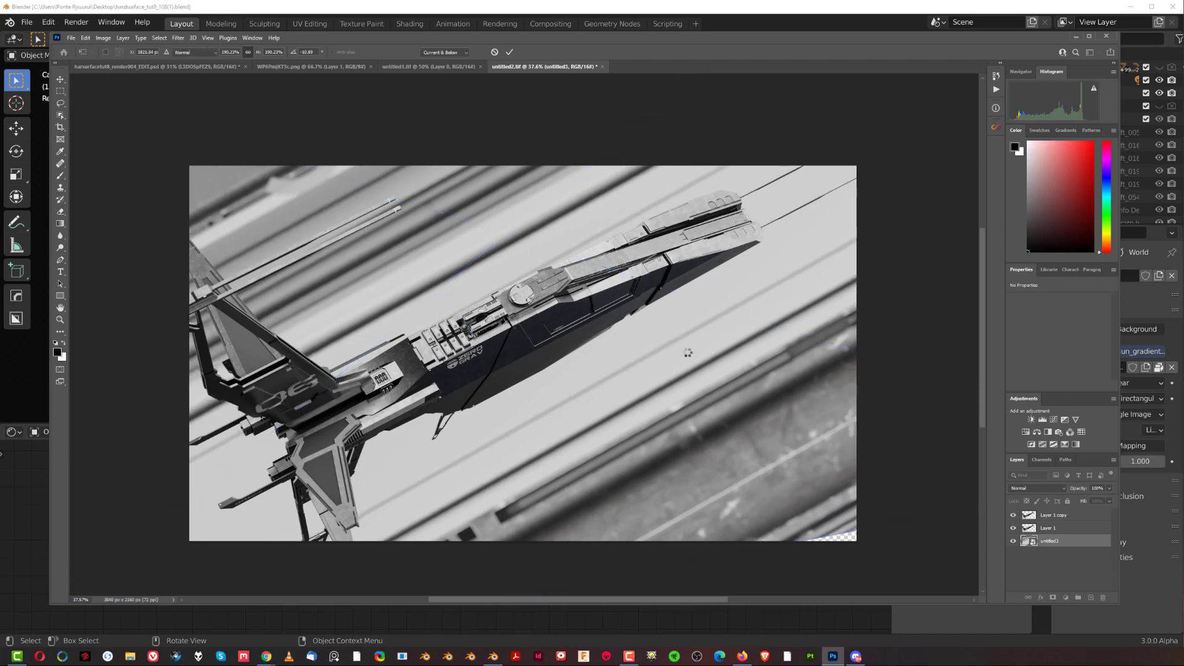
{"action": "key", "text": "s"}
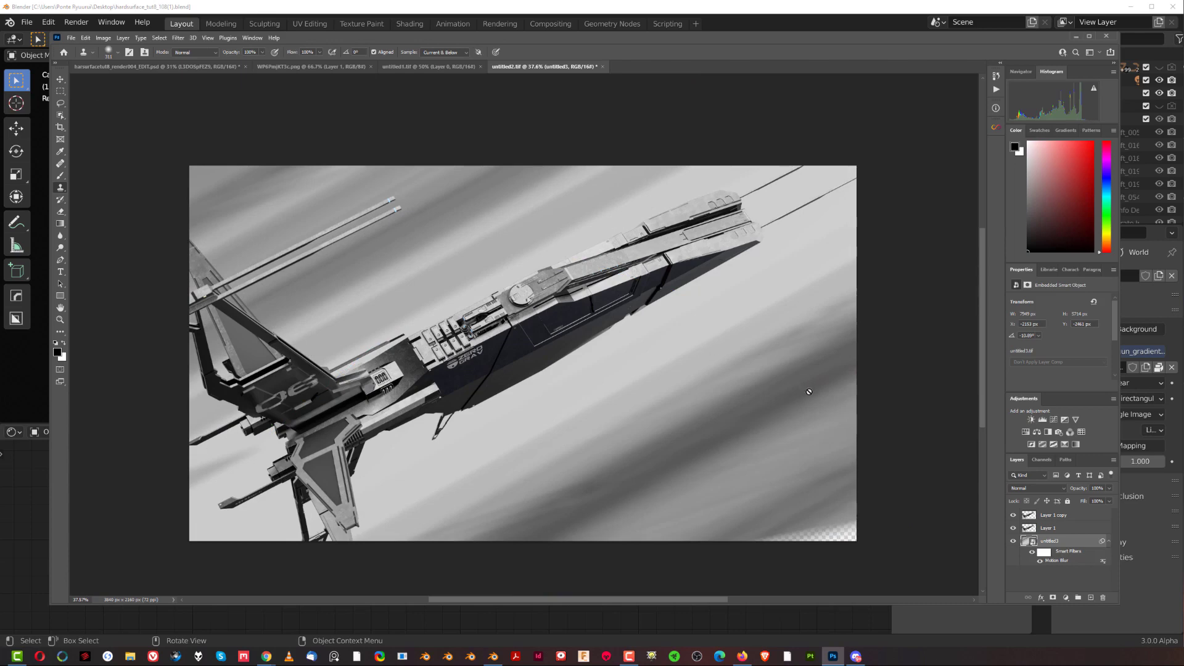
- Edit the untitled3 Motion Blur smart filter, cutting its distance from 1115 to 285 pixels
{"action": "double_click", "coordinate": [1056, 560]}
{"action": "left_click_drag", "start_coordinate": [790, 316], "coordinate": [781, 318]}
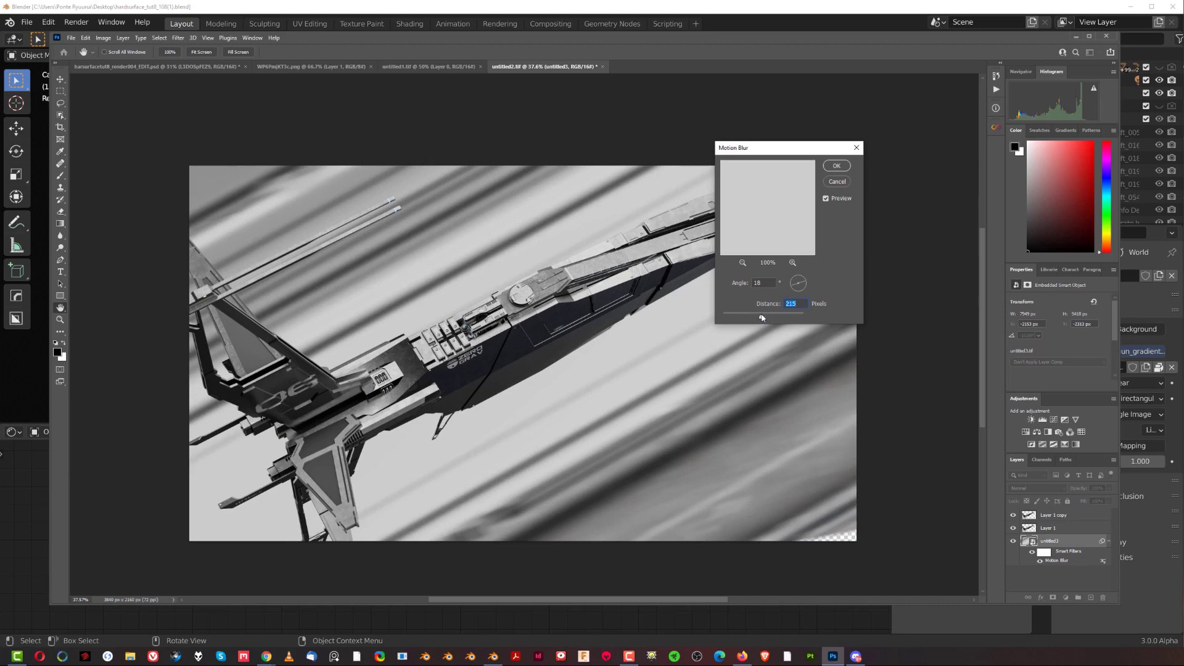
{"action": "left_click_drag", "start_coordinate": [766, 316], "coordinate": [762, 317]}
{"action": "left_click_drag", "start_coordinate": [768, 319], "coordinate": [780, 317]}
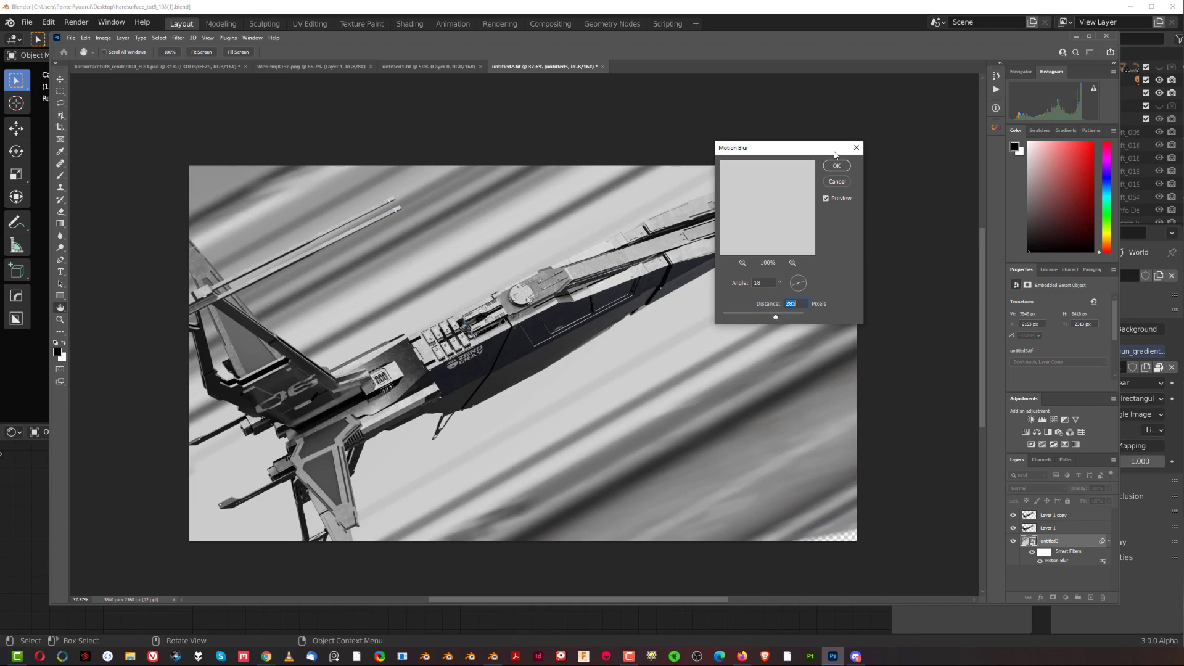
{"action": "left_click", "coordinate": [837, 171]}
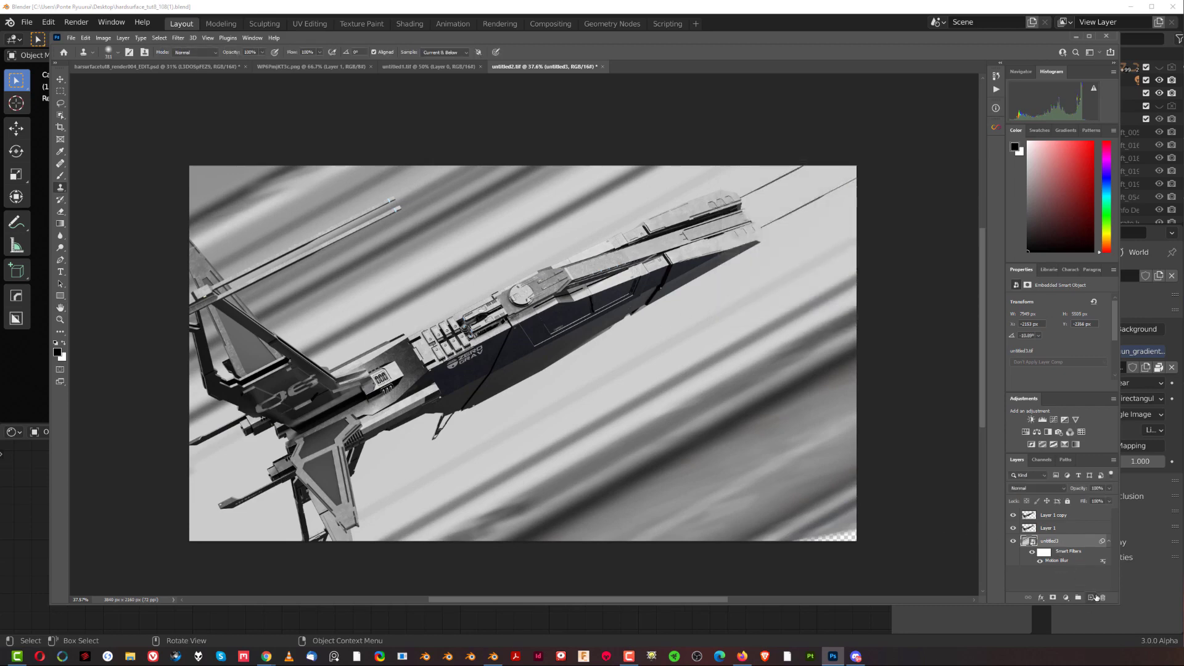
- Add Layer 2 and fill it with a light bluish grey sampled from the canvas
{"action": "left_click", "coordinate": [1095, 597]}
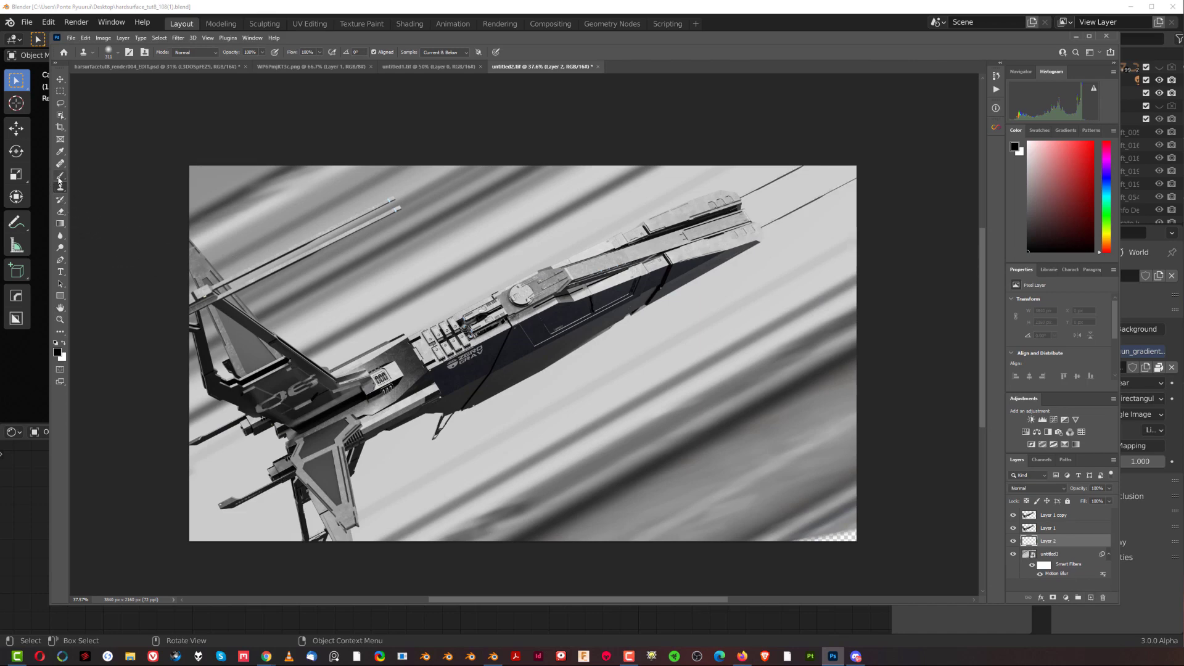
{"action": "left_click", "coordinate": [60, 177]}
{"action": "left_click", "coordinate": [503, 228], "text": "alt"}
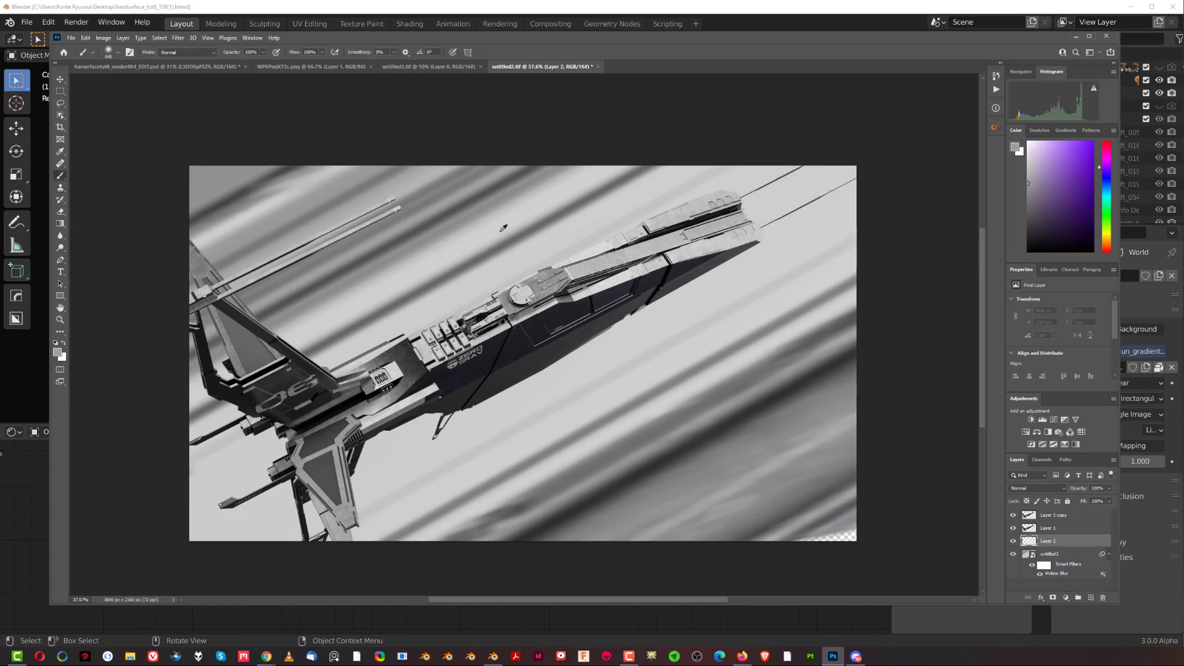
{"action": "left_click", "coordinate": [513, 263], "text": "alt"}
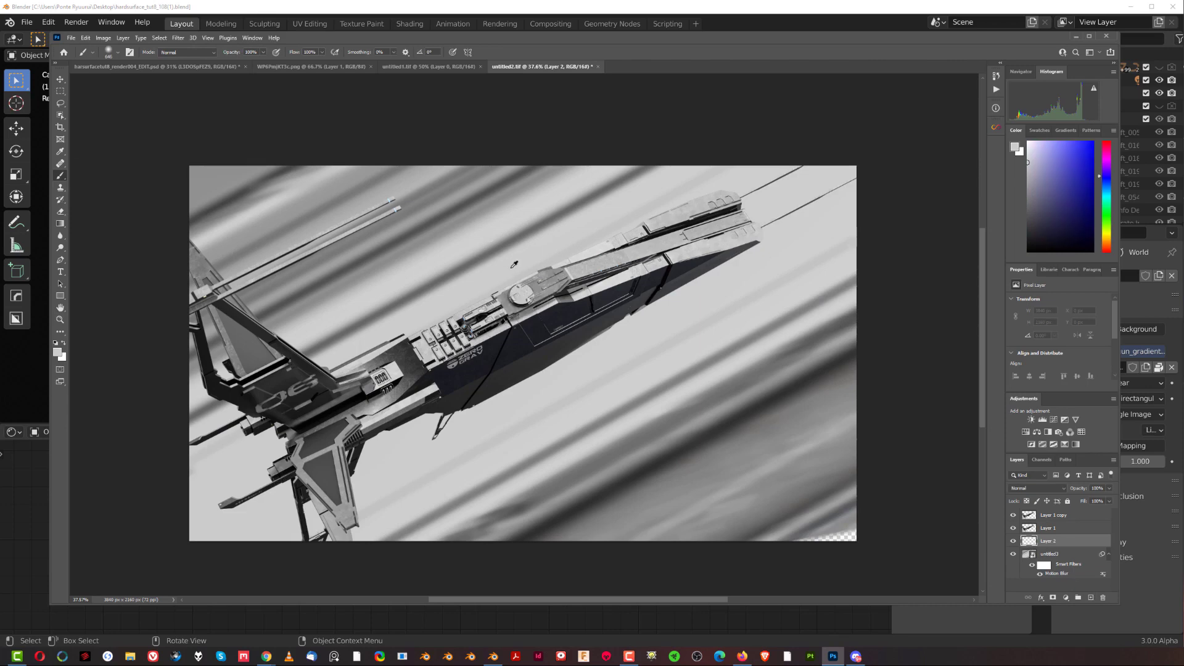
{"action": "key", "text": "alt+BackSpace"}
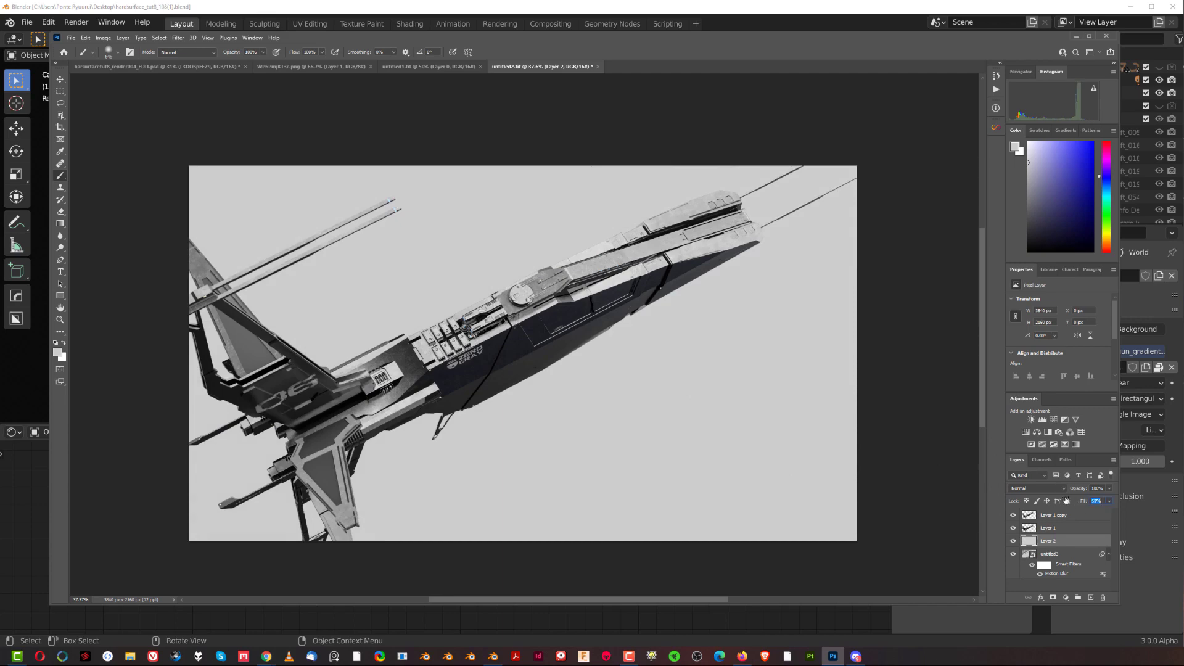
- Keep Layer 2 in Normal blend mode with its fill lowered to about 60%
{"action": "left_click_drag", "start_coordinate": [1083, 500], "coordinate": [1058, 499]}
{"action": "left_click", "coordinate": [1045, 488]}
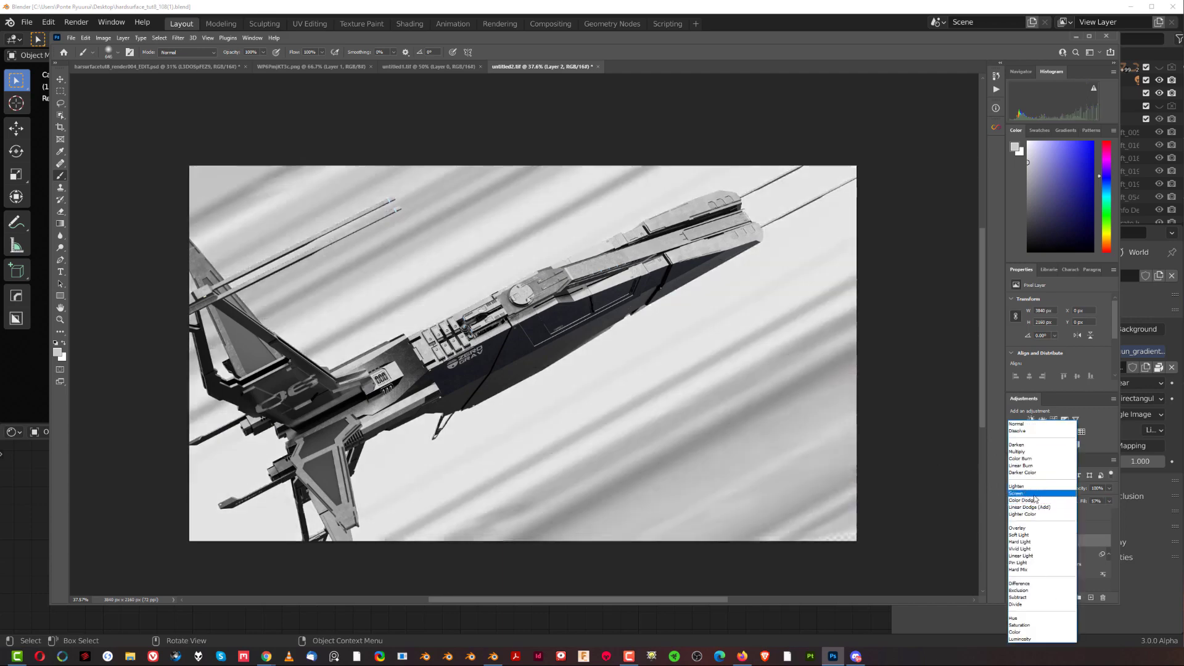
{"action": "left_click", "coordinate": [1042, 424]}
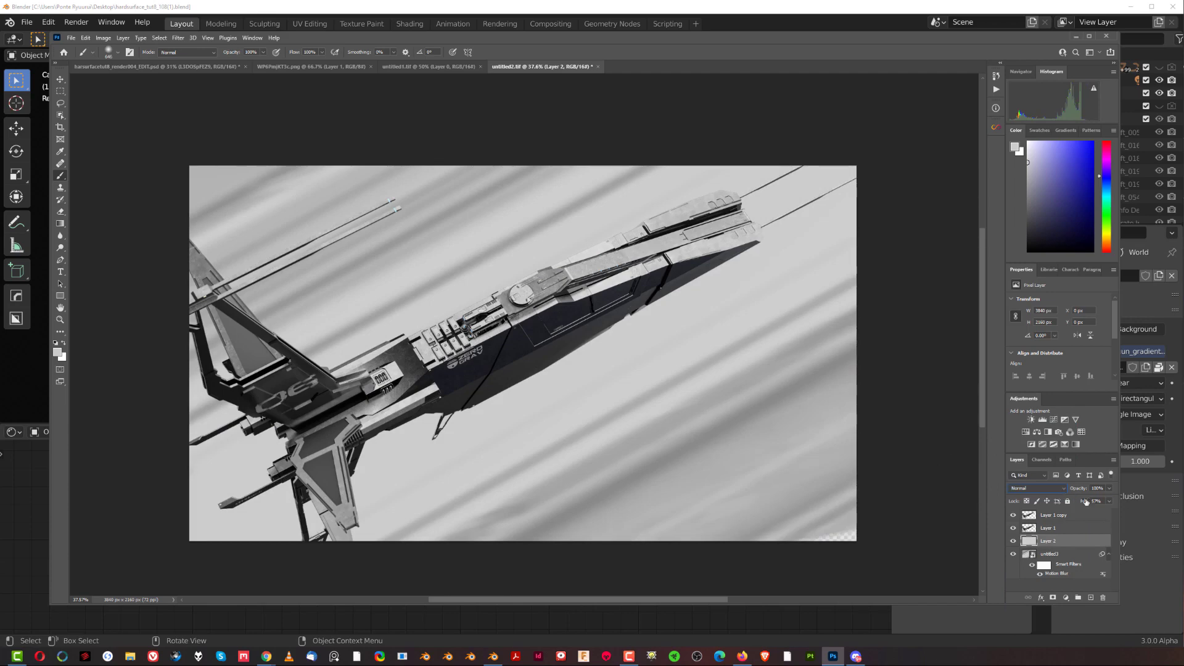
{"action": "mouse_move", "coordinate": [1086, 502]}
{"action": "left_mouse_down"}
{"action": "mouse_move", "coordinate": [1097, 501]}
{"action": "mouse_move", "coordinate": [1059, 493]}
{"action": "mouse_move", "coordinate": [1083, 498]}
{"action": "left_mouse_up"}
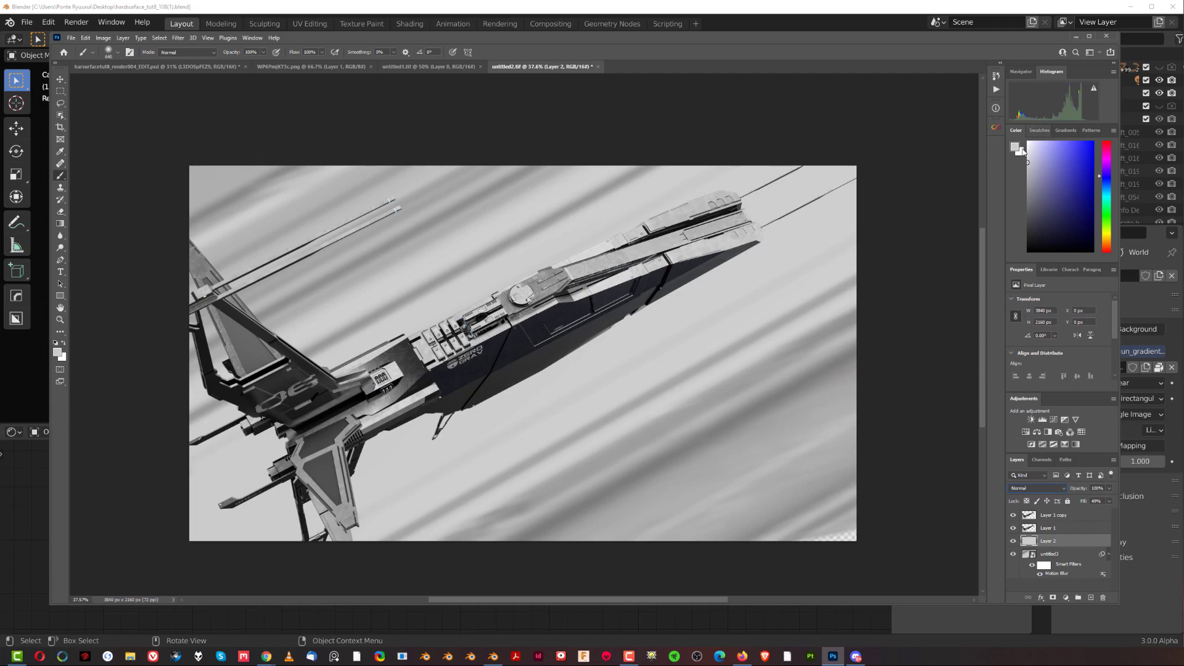
- Add Curves 1 on the Blue channel with a raised black point and lowered top-right highlights
{"action": "left_click", "coordinate": [1057, 420]}
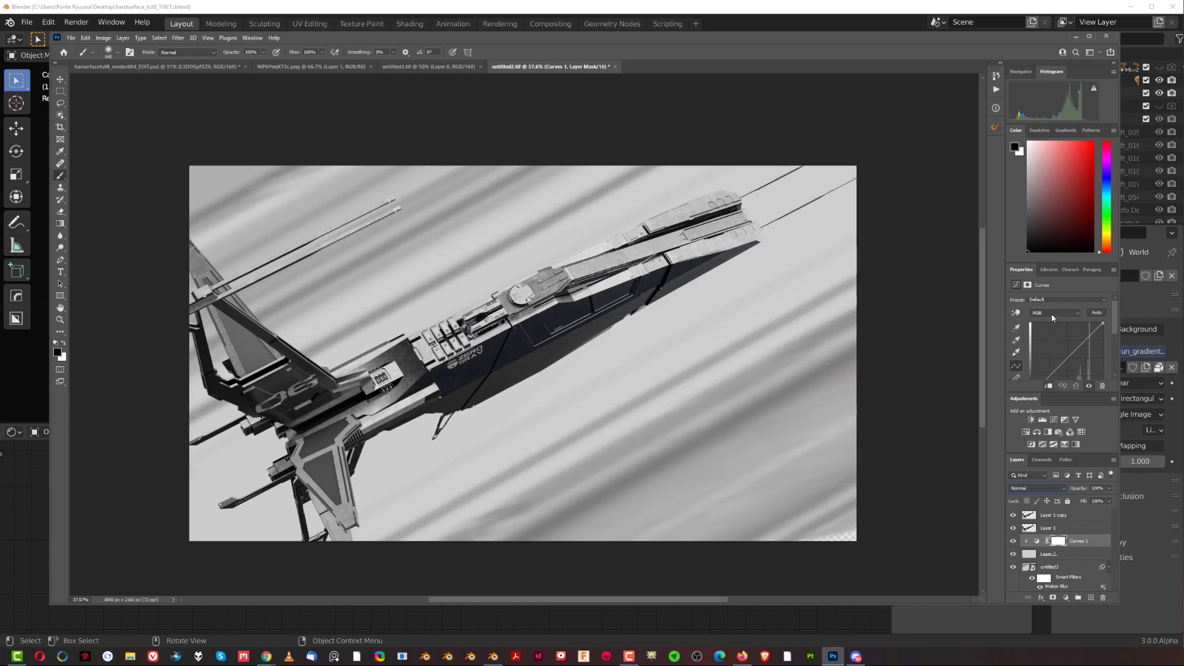
{"action": "left_click", "coordinate": [1050, 335]}
{"action": "left_click", "coordinate": [1050, 312]}
{"action": "left_click_drag", "start_coordinate": [1047, 264], "coordinate": [1046, 224]}
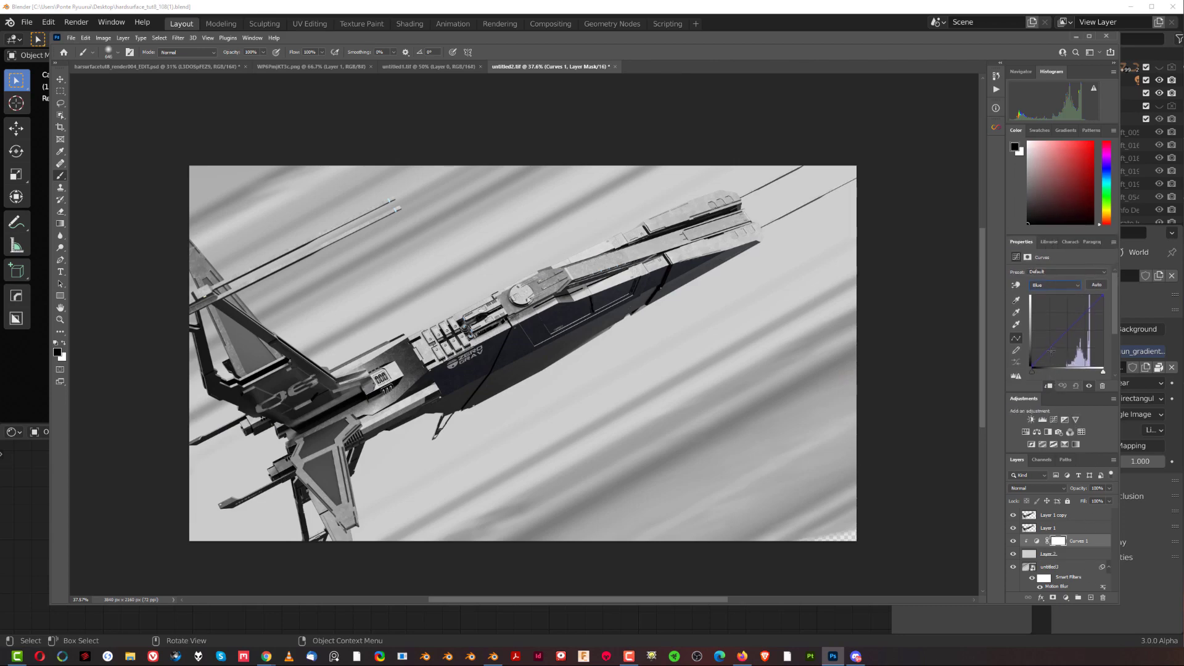
{"action": "left_click_drag", "start_coordinate": [1031, 368], "coordinate": [1023, 358]}
{"action": "left_click_drag", "start_coordinate": [1101, 296], "coordinate": [1104, 302]}
- On Layer 1 copy, generate several Infinite Color grades and harmonize the result
{"action": "left_click", "coordinate": [1054, 515]}
{"action": "left_click", "coordinate": [997, 128]}
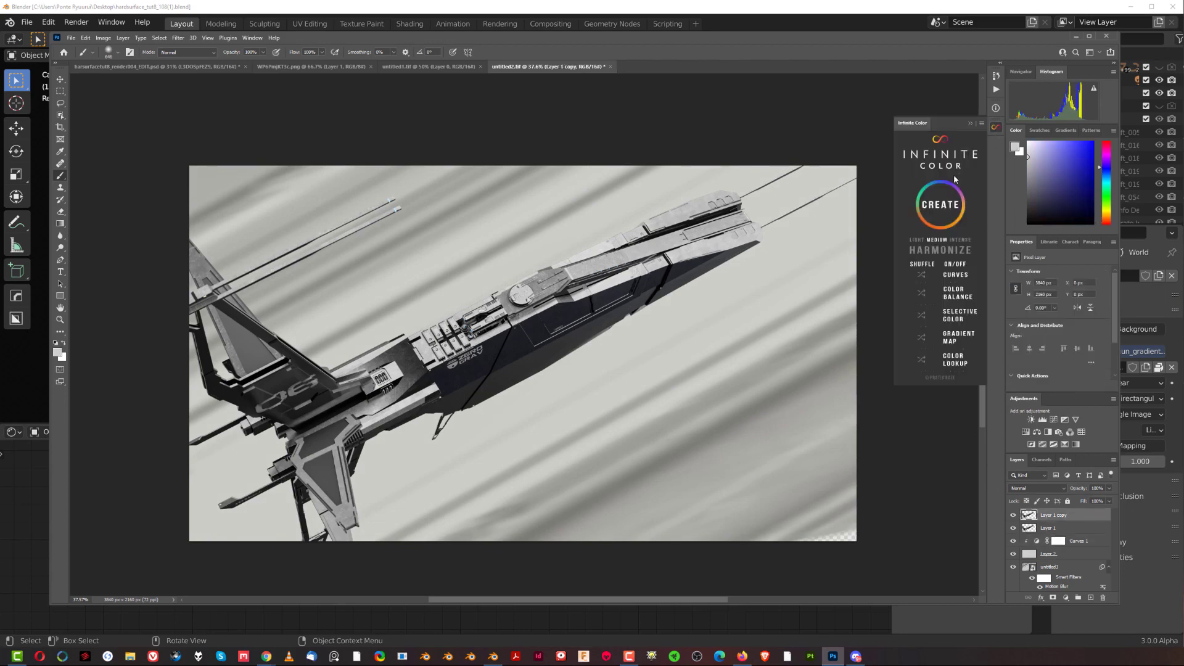
{"action": "left_click", "coordinate": [946, 217]}
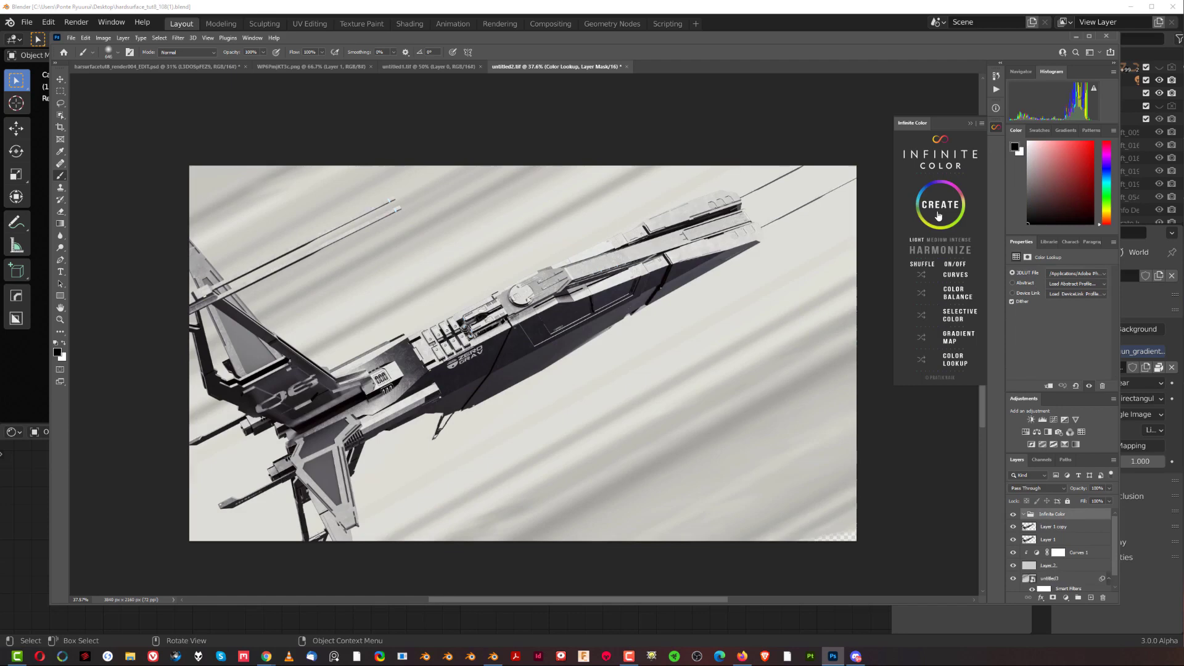
{"action": "left_click", "coordinate": [939, 215]}
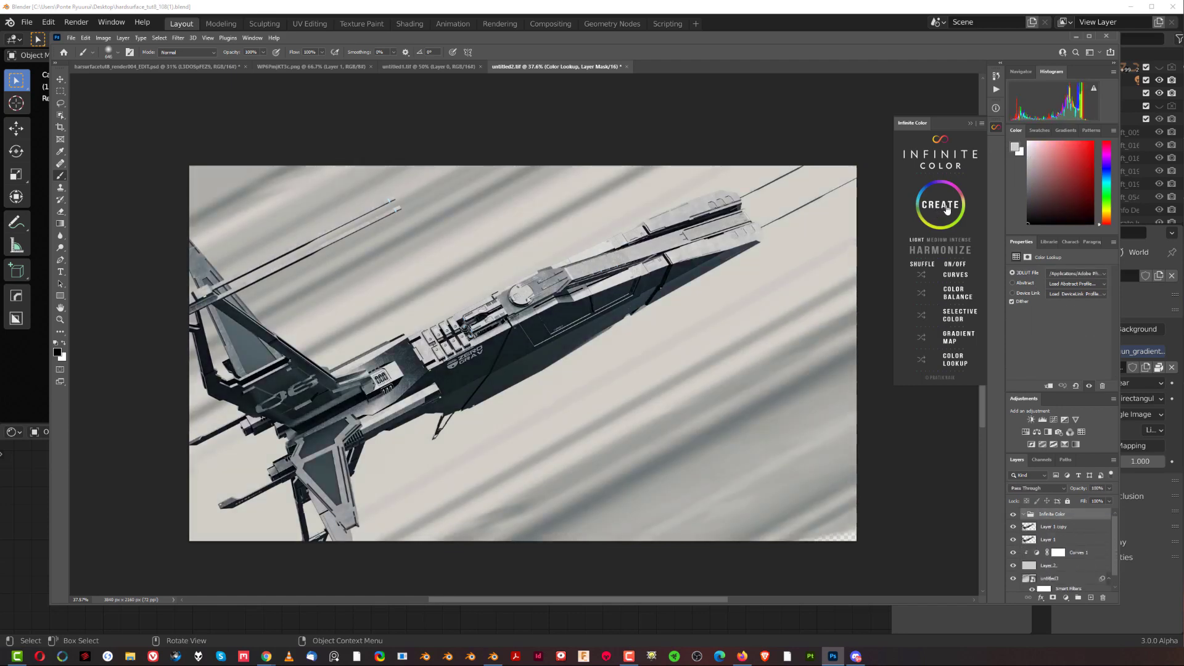
{"action": "left_click", "coordinate": [949, 210]}
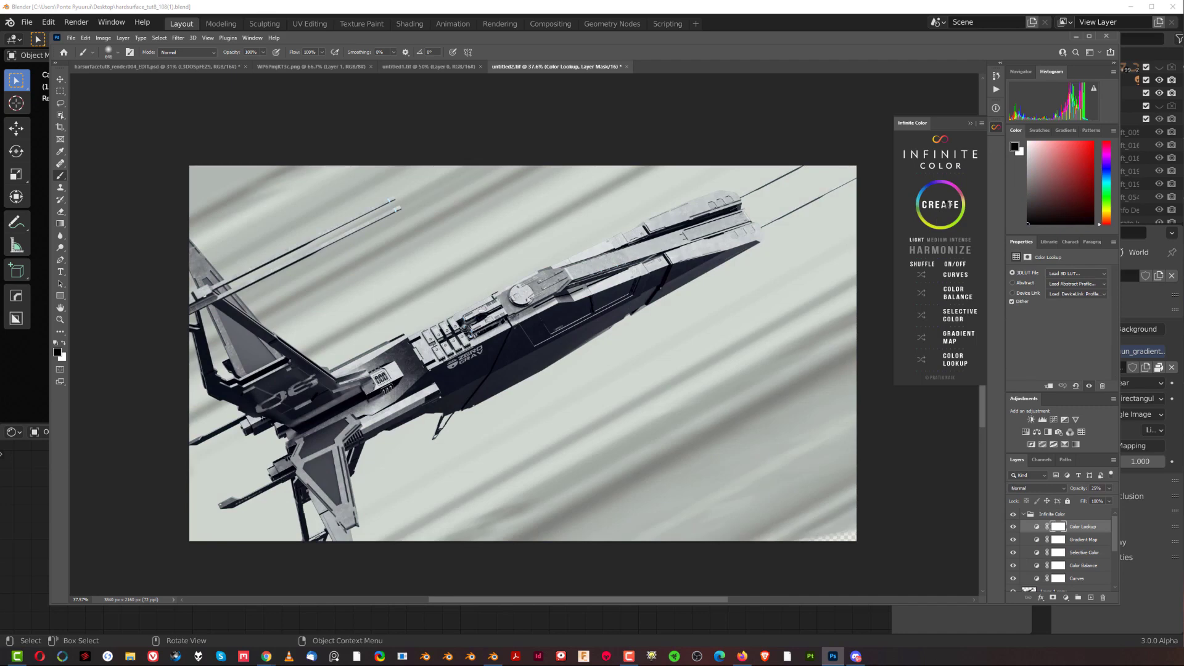
{"action": "left_click", "coordinate": [940, 251]}
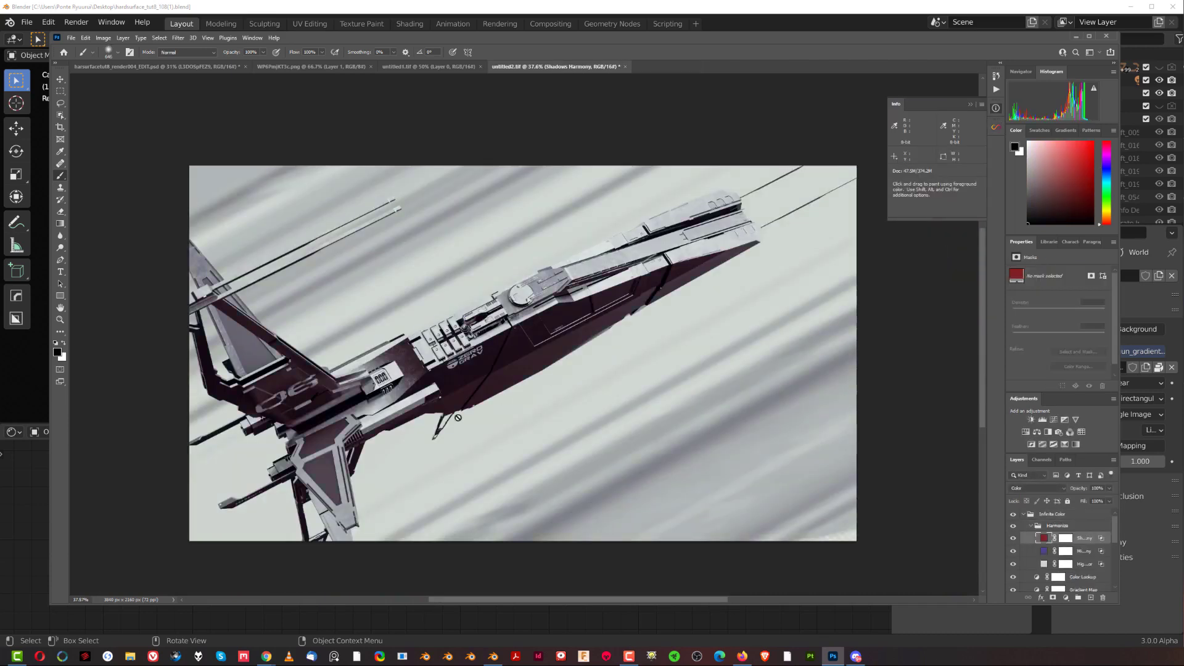
- Close the Info panel and hide the group's Color Balance adjustment
{"action": "left_click", "coordinate": [969, 105]}
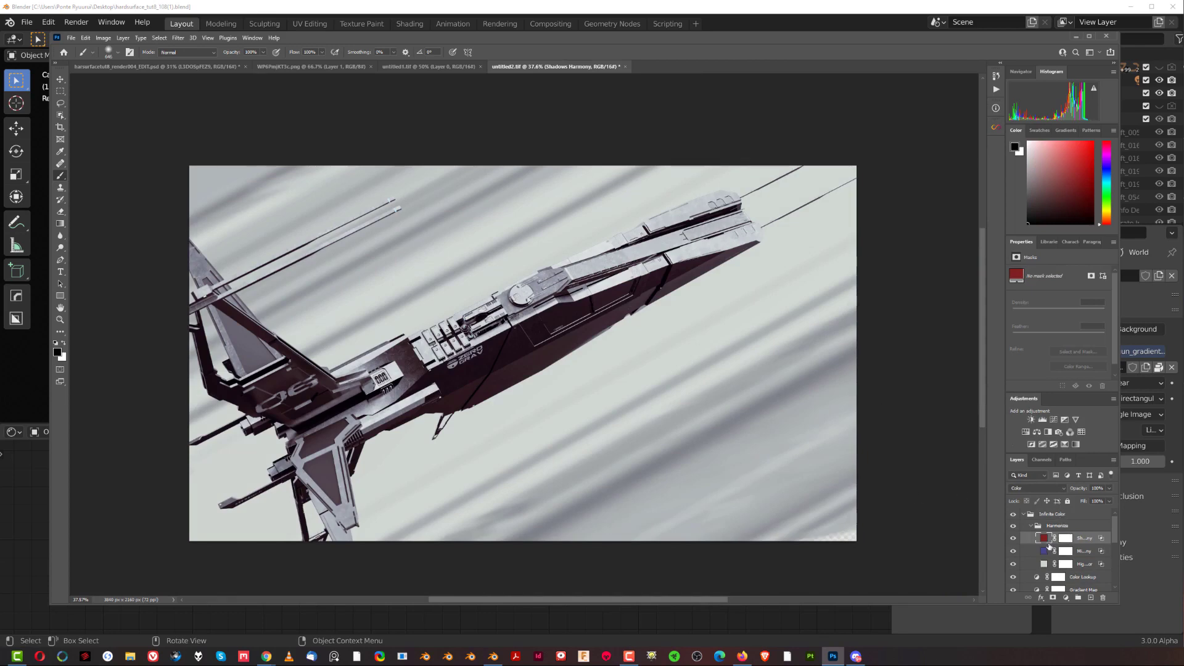
{"action": "left_click", "coordinate": [1084, 518]}
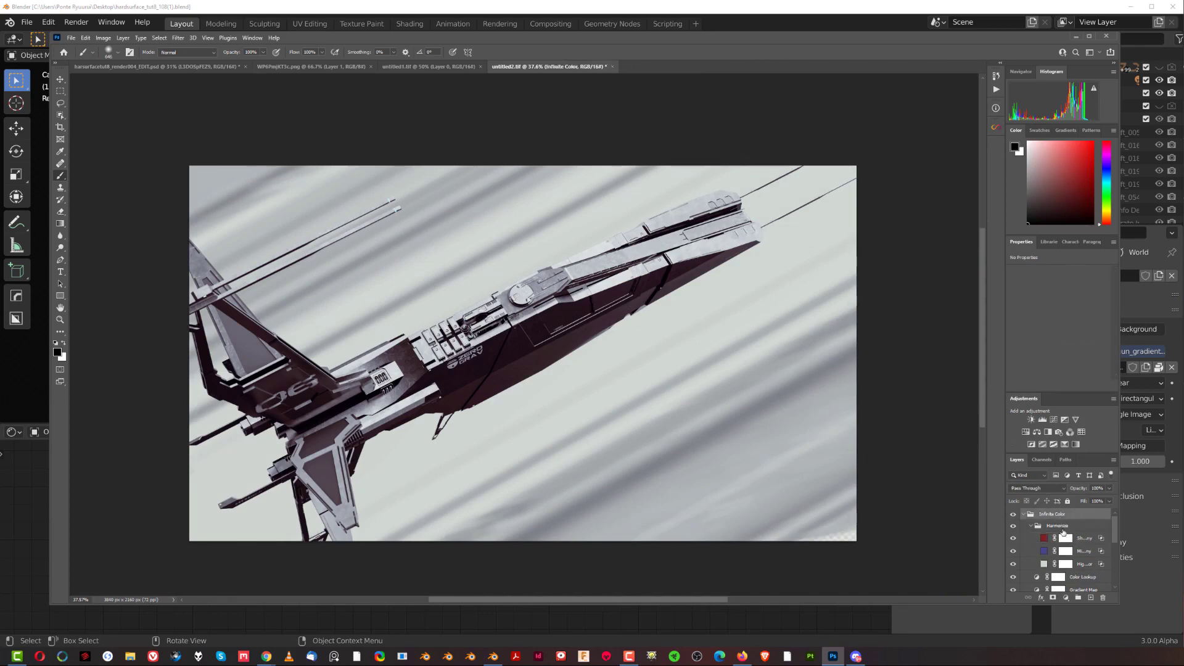
{"action": "scroll", "coordinate": [1048, 558], "scroll_direction": "down", "scroll_amount": 3}
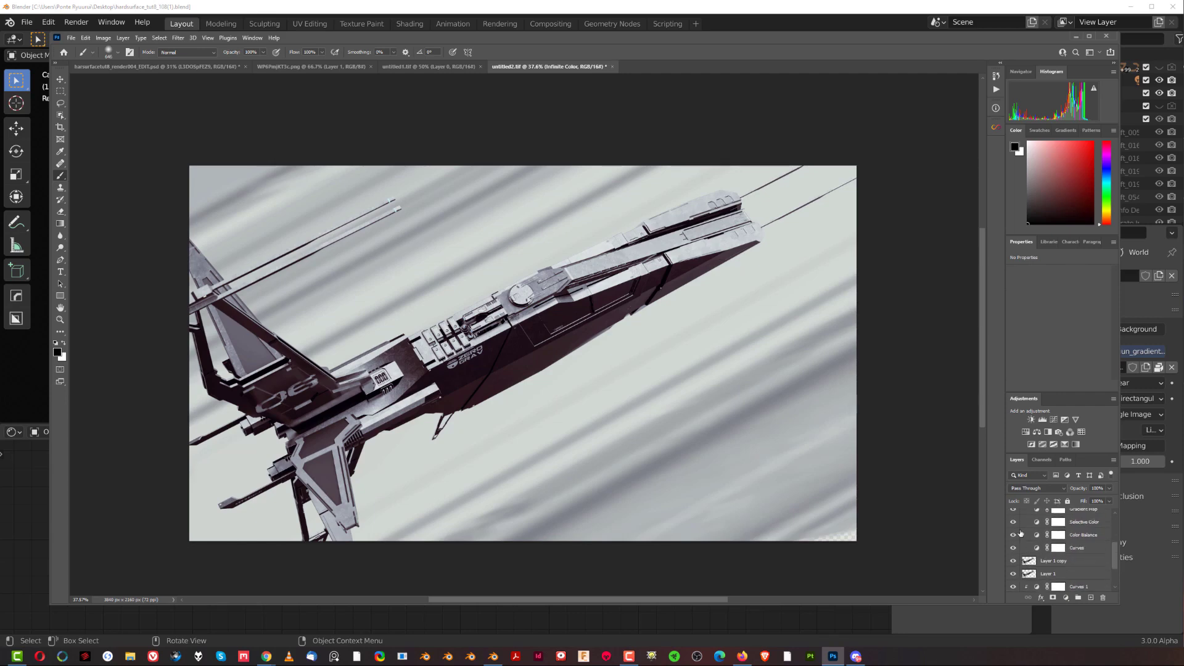
{"action": "left_click", "coordinate": [1012, 536]}
- Set the group's Curves adjustment to Color blend mode, comparing layer visibility
{"action": "left_click", "coordinate": [1012, 522]}
{"action": "left_click", "coordinate": [1013, 548]}
{"action": "left_click", "coordinate": [1083, 550]}
{"action": "left_click", "coordinate": [1036, 488]}
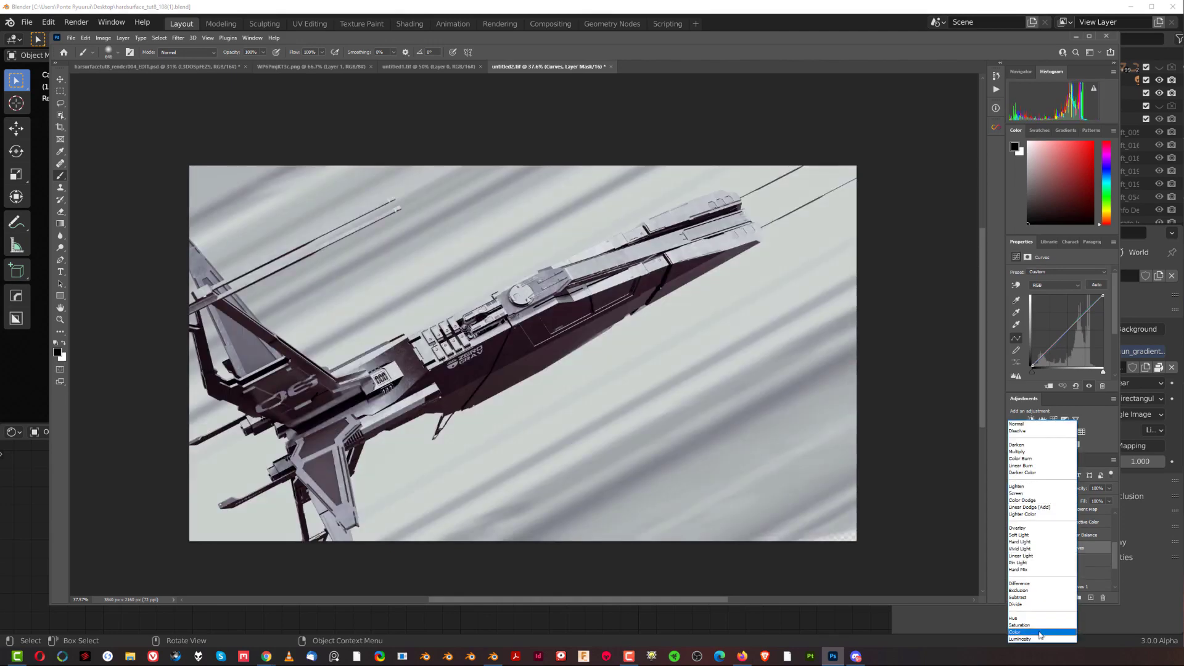
{"action": "left_click", "coordinate": [1039, 633]}
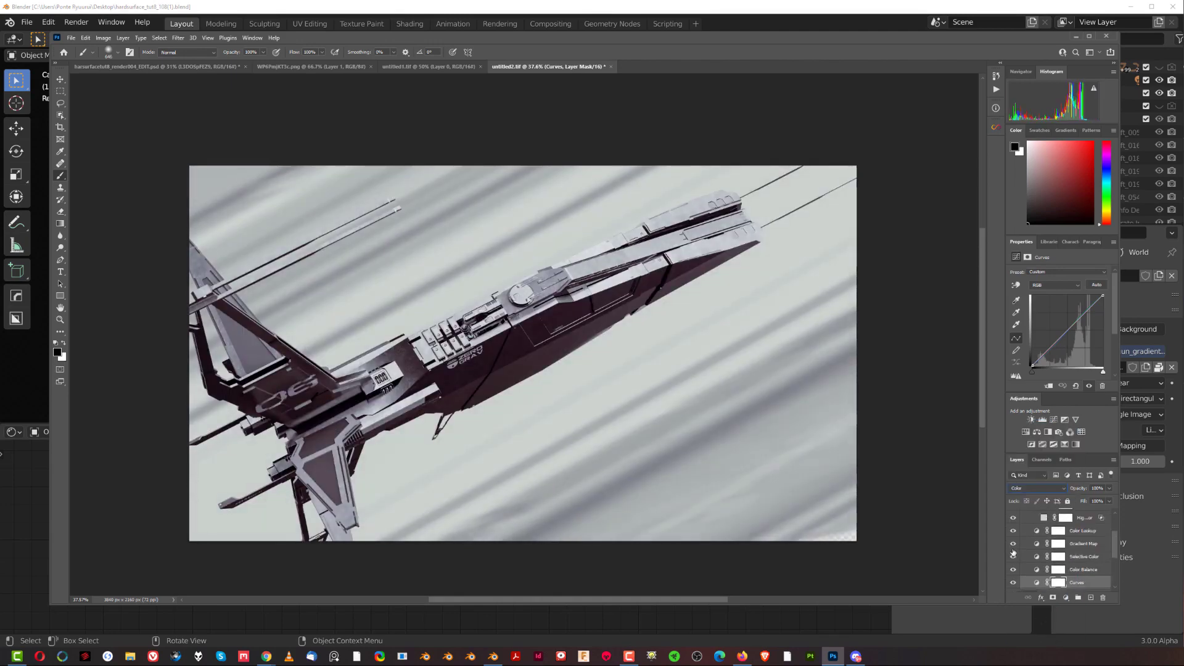
{"action": "scroll", "coordinate": [1011, 549], "scroll_direction": "up", "scroll_amount": 3}
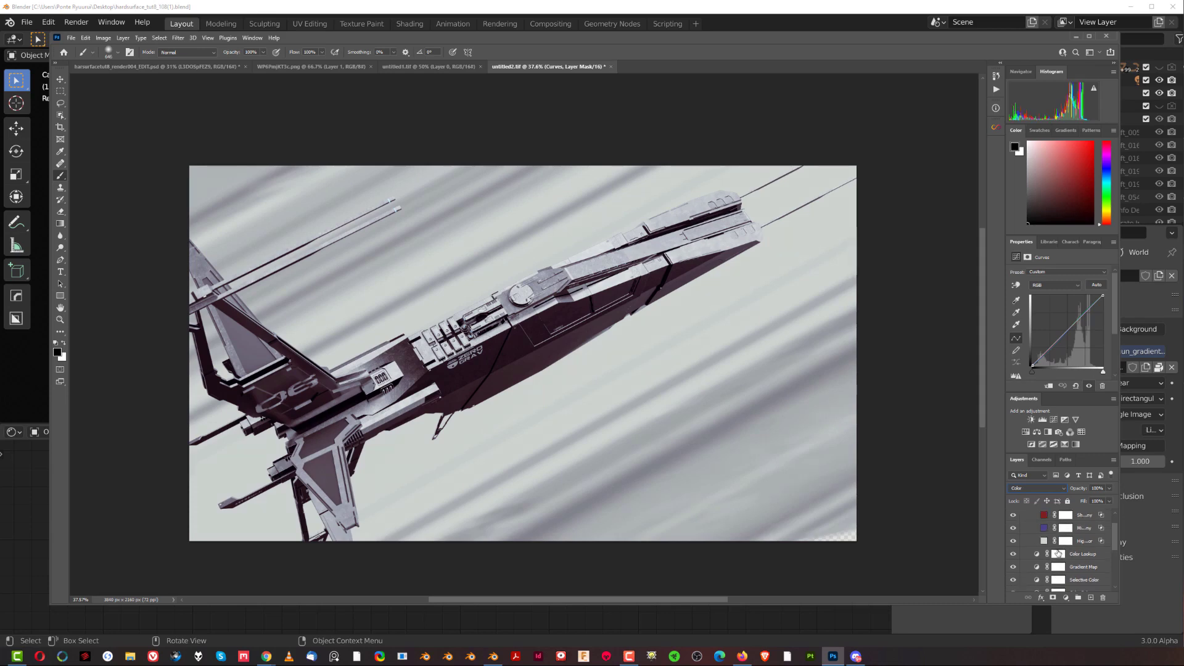
{"action": "left_click", "coordinate": [1015, 565]}
{"action": "left_click", "coordinate": [1013, 563]}
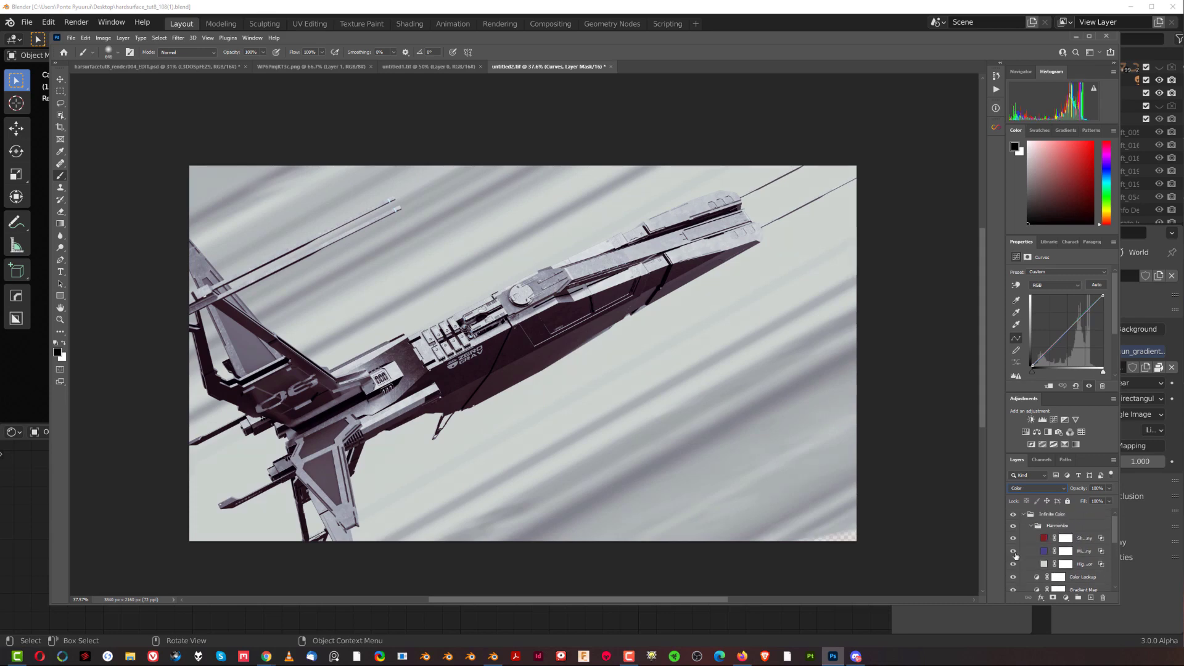
- Set Shadows Harmony to Color blend mode and add Curves 2 atop the Infinite Color group
{"action": "left_click", "coordinate": [1044, 538]}
{"action": "left_click", "coordinate": [1051, 490]}
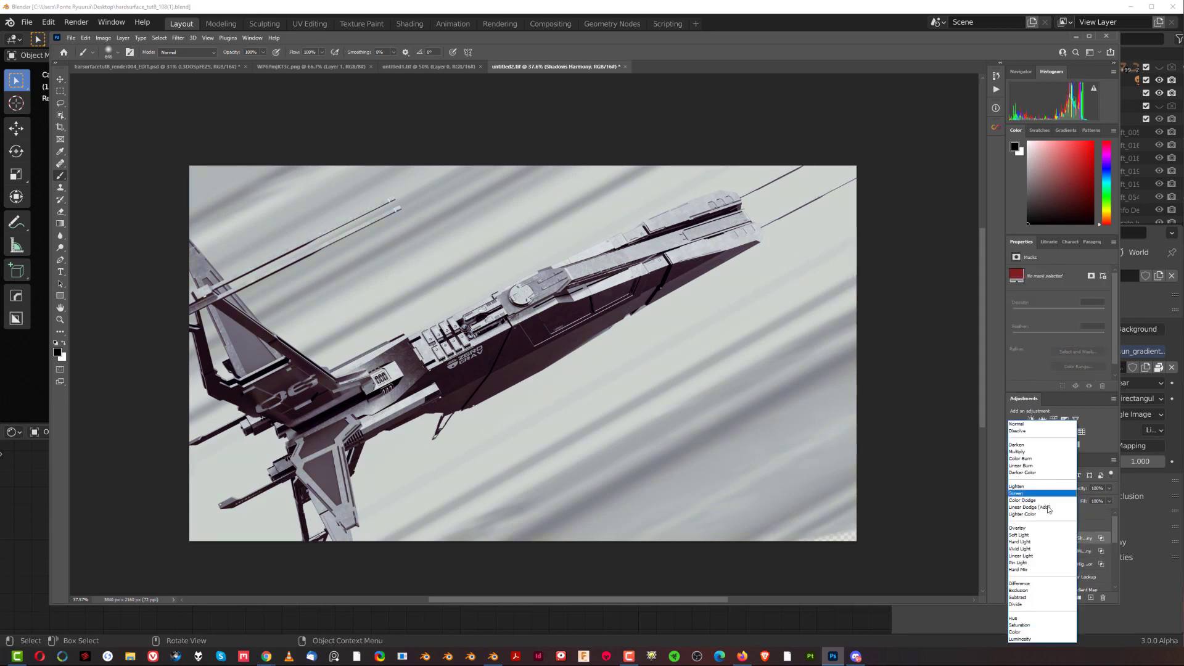
{"action": "left_click", "coordinate": [1049, 633]}
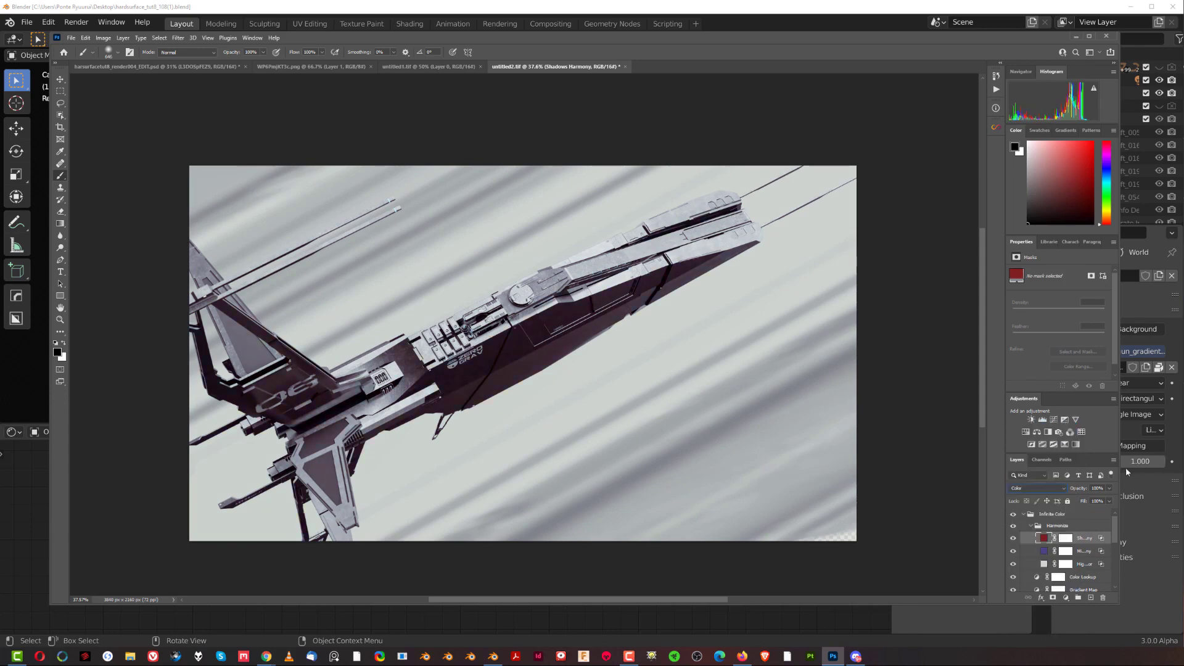
{"action": "left_click", "coordinate": [1061, 514]}
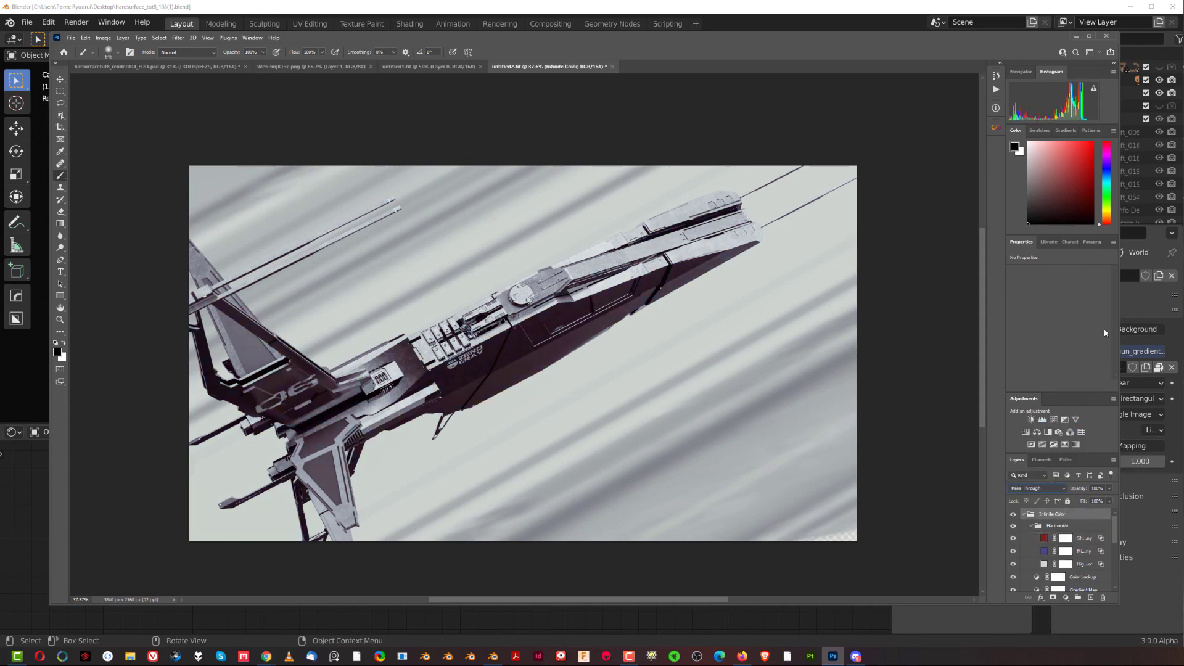
{"action": "left_click", "coordinate": [1053, 419]}
- Darken the image with Curves 2 by sampling on-canvas, then move it below Curves
{"action": "left_click", "coordinate": [1015, 285]}
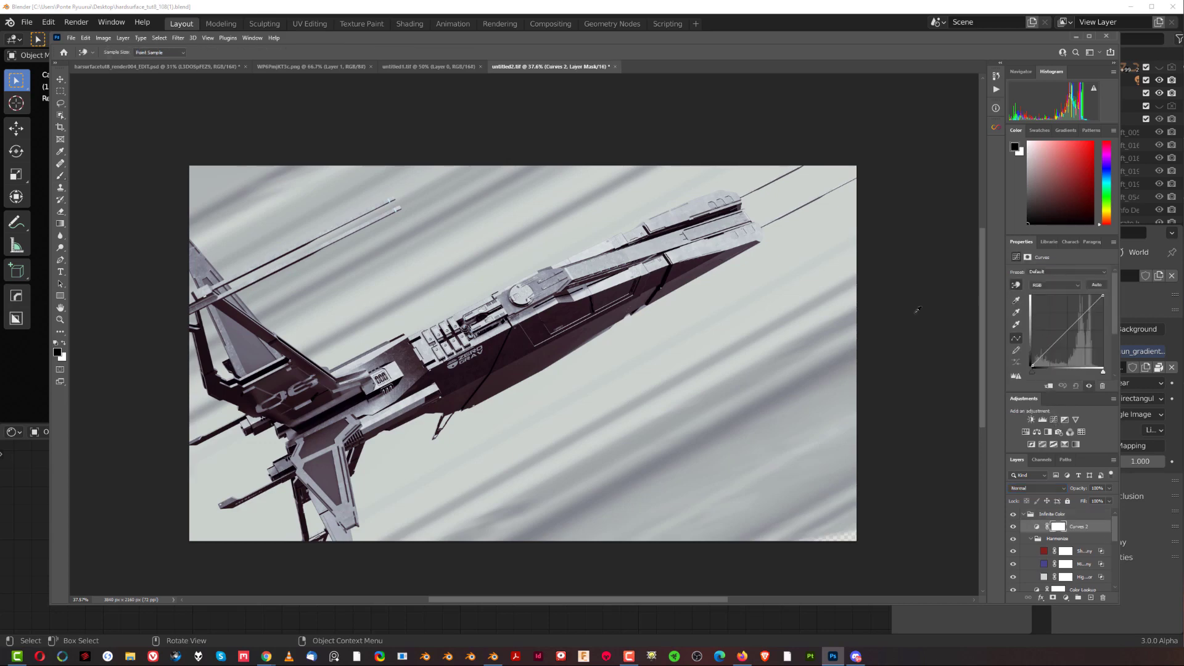
{"action": "left_click_drag", "start_coordinate": [518, 334], "coordinate": [517, 339]}
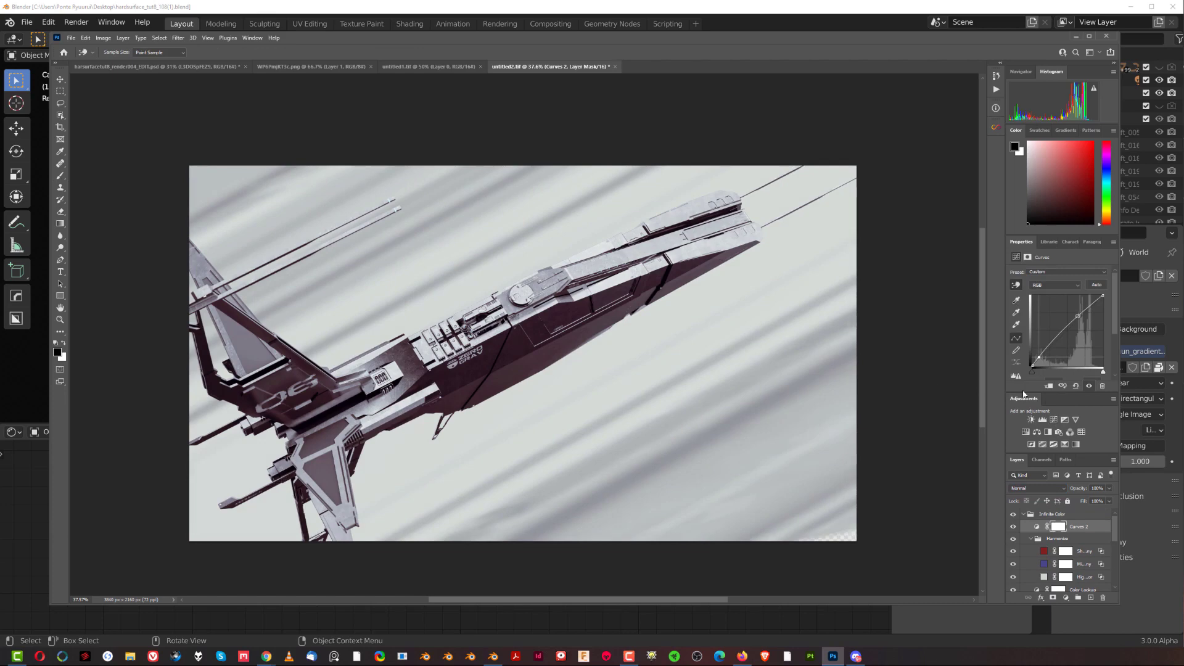
{"action": "scroll", "coordinate": [1051, 470], "scroll_direction": "down", "scroll_amount": 2}
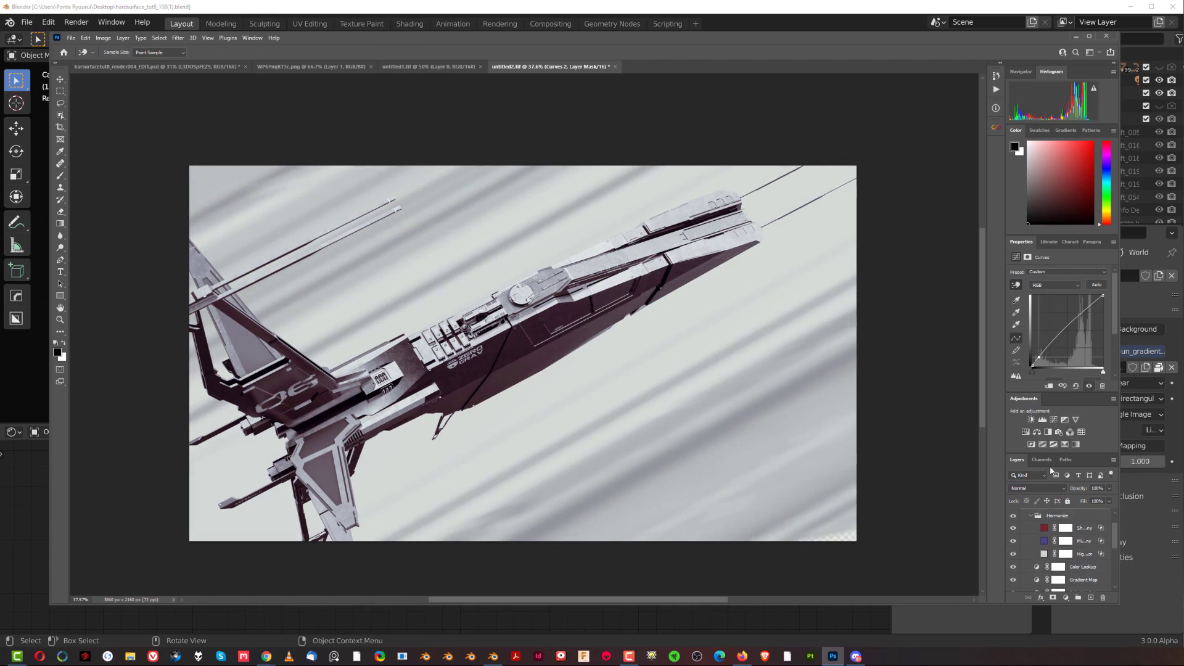
{"action": "left_click_drag", "start_coordinate": [1060, 455], "coordinate": [1040, 327]}
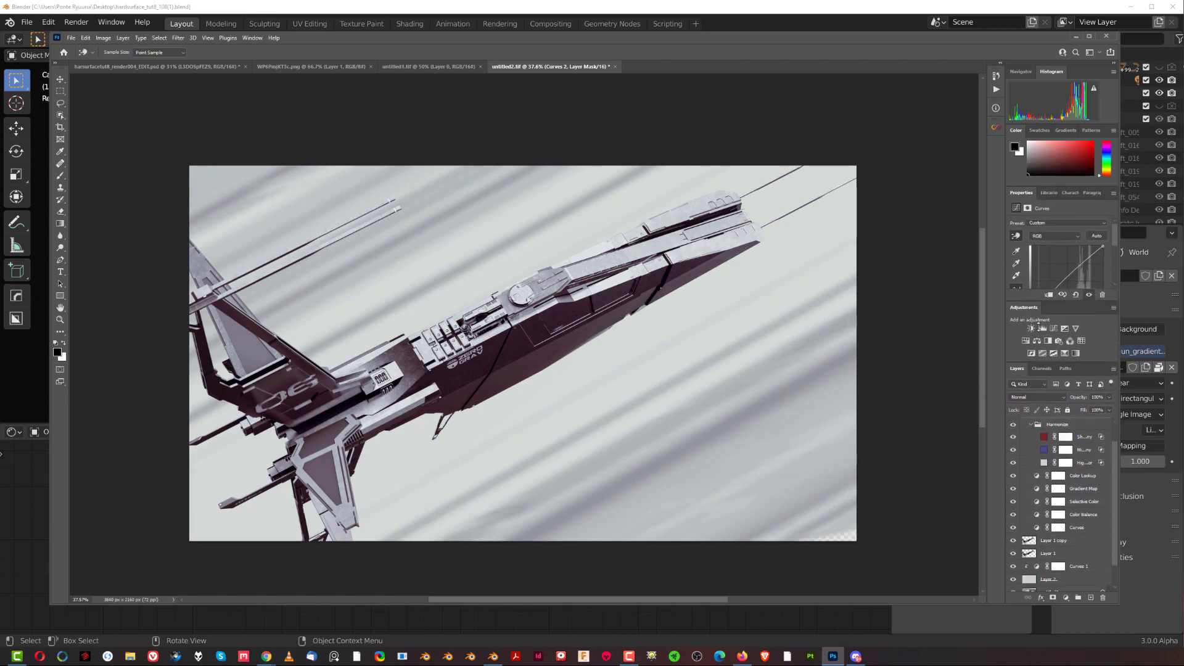
{"action": "scroll", "coordinate": [1079, 449], "scroll_direction": "up", "scroll_amount": 1}
{"action": "left_click_drag", "start_coordinate": [1083, 423], "coordinate": [1087, 551]}
- Clip Curves 2 to Layer 1 copy, compare it on and off, and set its fill to 82%
{"action": "key", "text": "b"}
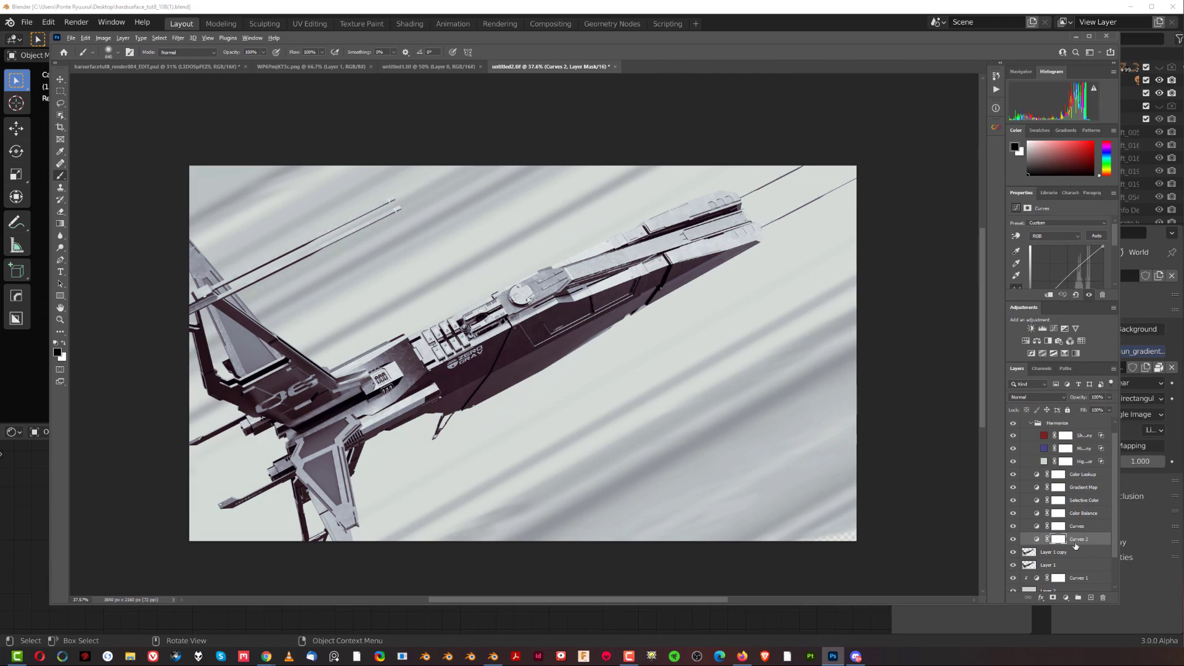
{"action": "left_click", "coordinate": [1082, 543], "text": "alt"}
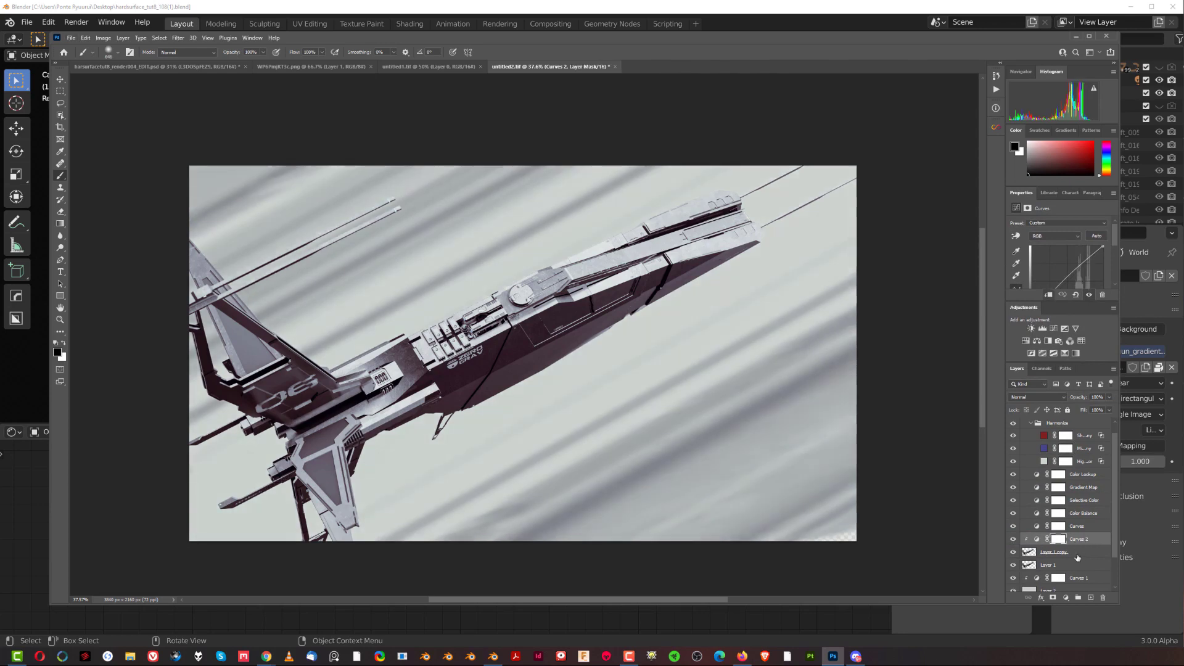
{"action": "left_click", "coordinate": [1013, 540]}
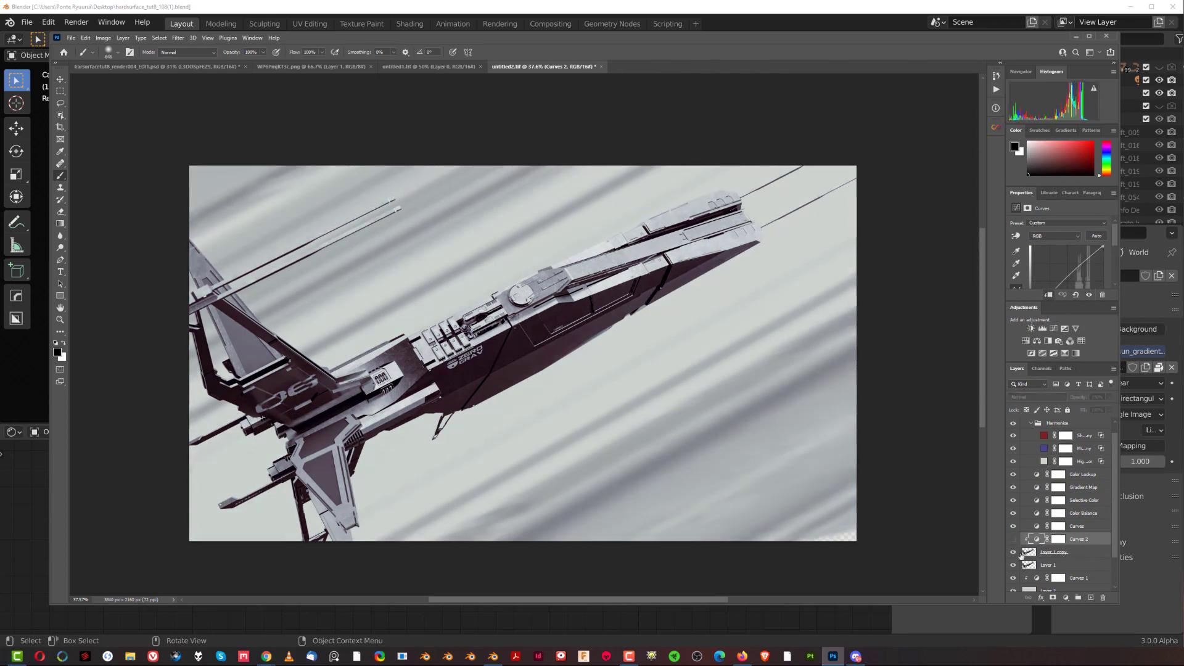
{"action": "left_click", "coordinate": [1013, 540]}
{"action": "left_click", "coordinate": [1013, 540]}
{"action": "left_click", "coordinate": [1013, 540]}
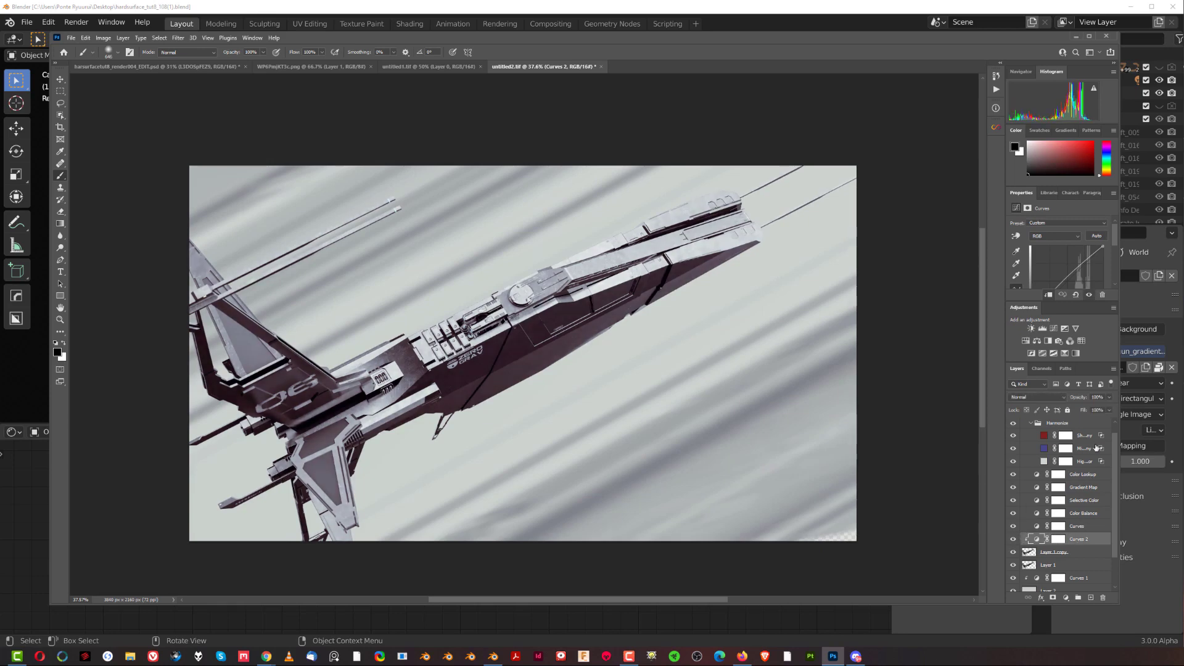
{"action": "mouse_move", "coordinate": [1086, 410]}
{"action": "left_mouse_down"}
{"action": "mouse_move", "coordinate": [1087, 425]}
{"action": "mouse_move", "coordinate": [1081, 415]}
{"action": "left_mouse_up"}
{"action": "left_click", "coordinate": [1089, 589]}
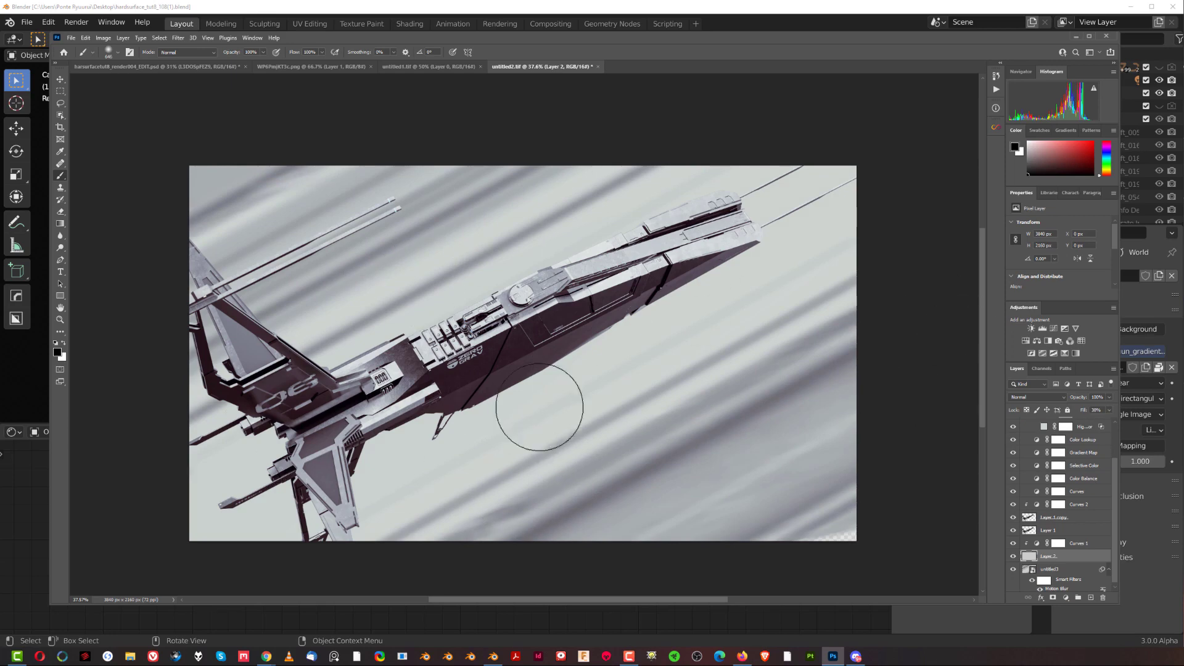
- Save untitled2.psd and add a new empty layer above the Infinite Color group
{"action": "left_click", "coordinate": [71, 39]}
{"action": "left_click", "coordinate": [92, 141]}
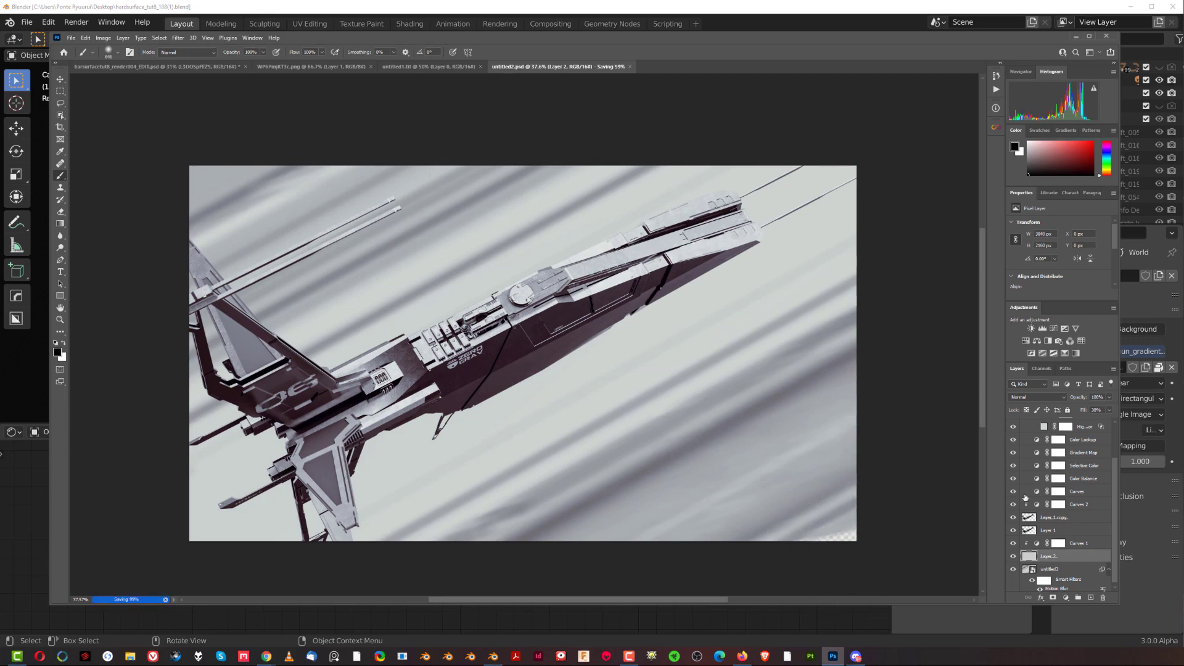
{"action": "scroll", "coordinate": [1086, 475], "scroll_direction": "up", "scroll_amount": 2}
{"action": "left_click", "coordinate": [1074, 425]}
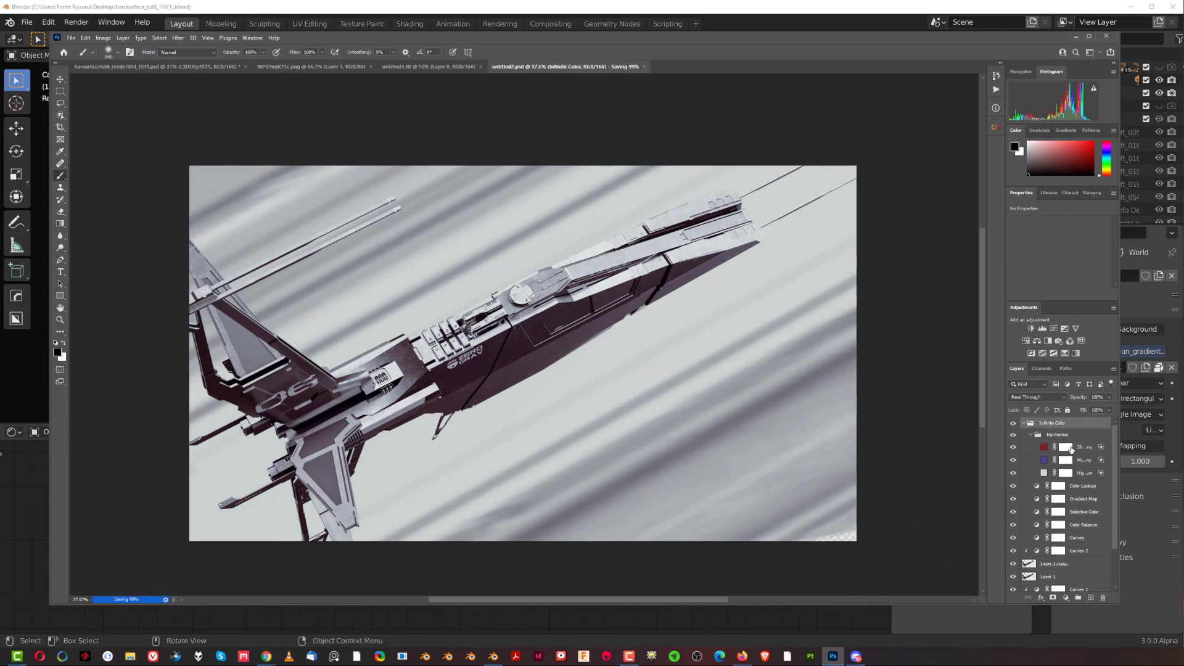
{"action": "key", "text": "ctrl+shift+alt+n"}
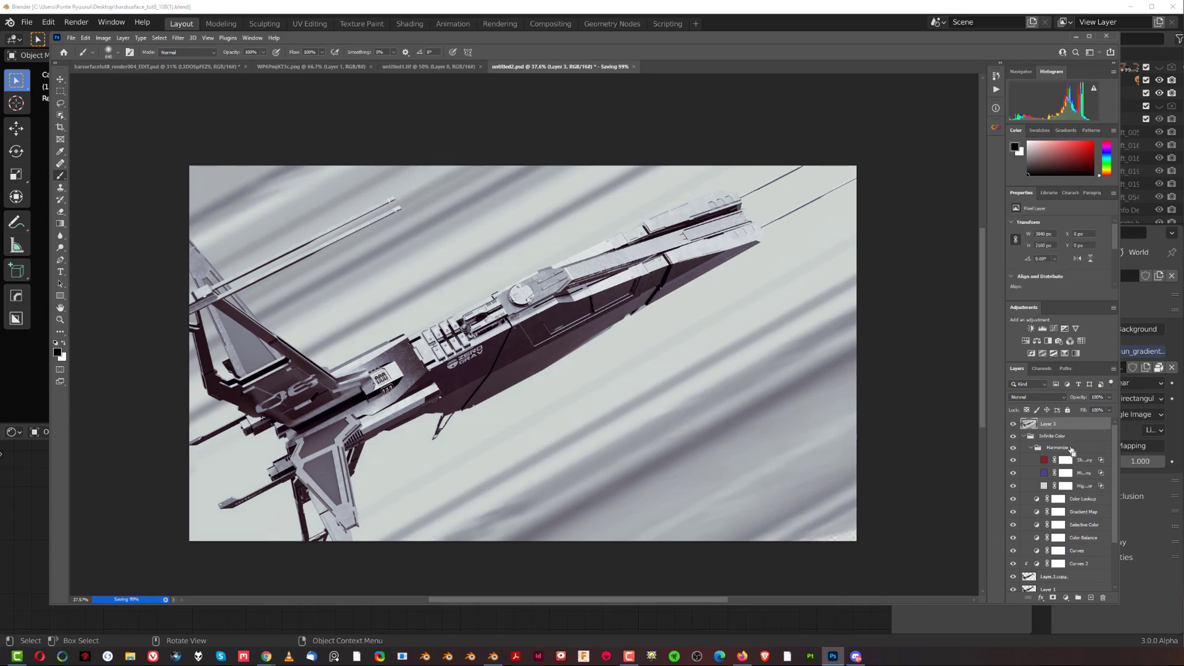
- Patch the bottom-right corner with Content-Aware Fill on a new layer, then start a text layer below the ship
{"action": "left_click", "coordinate": [64, 92]}
{"action": "left_click", "coordinate": [60, 103]}
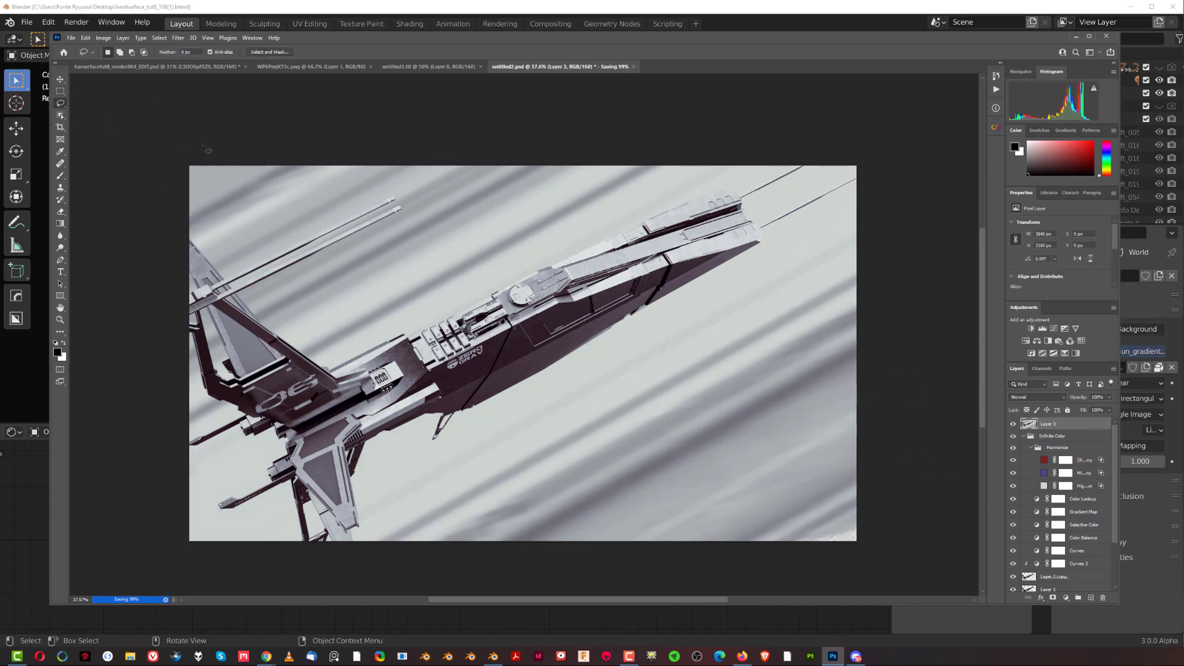
{"action": "mouse_move", "coordinate": [841, 510]}
{"action": "left_mouse_down"}
{"action": "mouse_move", "coordinate": [858, 524]}
{"action": "mouse_move", "coordinate": [815, 497]}
{"action": "mouse_move", "coordinate": [875, 563]}
{"action": "mouse_move", "coordinate": [865, 489]}
{"action": "left_mouse_up"}
{"action": "key", "text": "ctrl+d"}
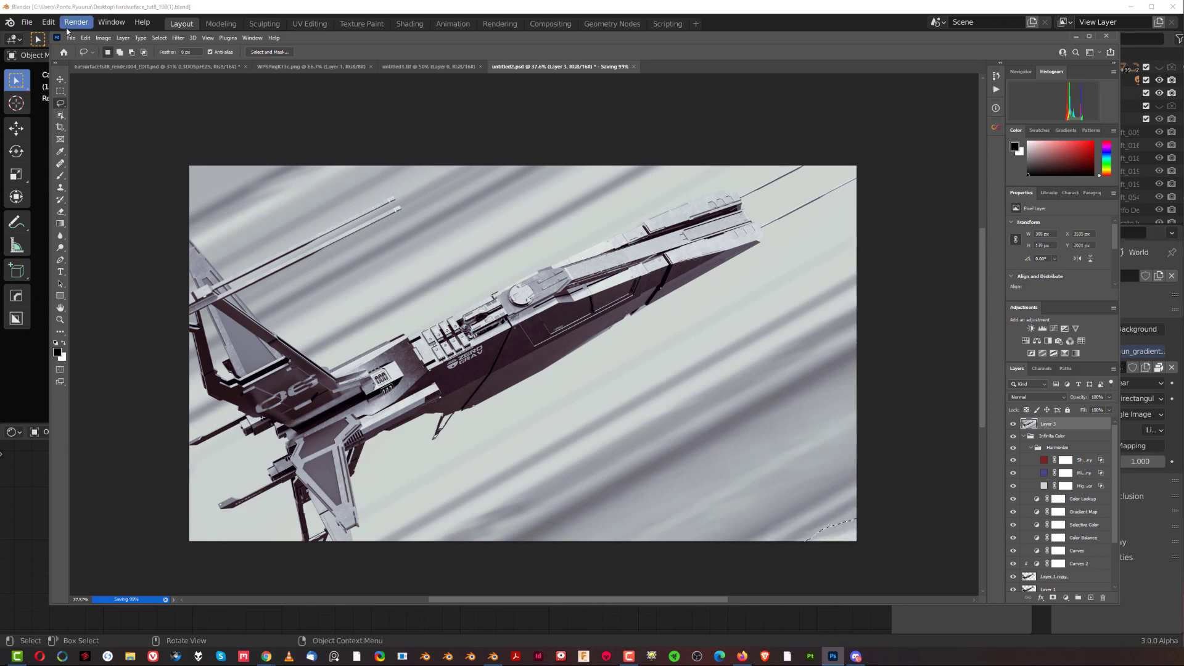
{"action": "left_click", "coordinate": [86, 37]}
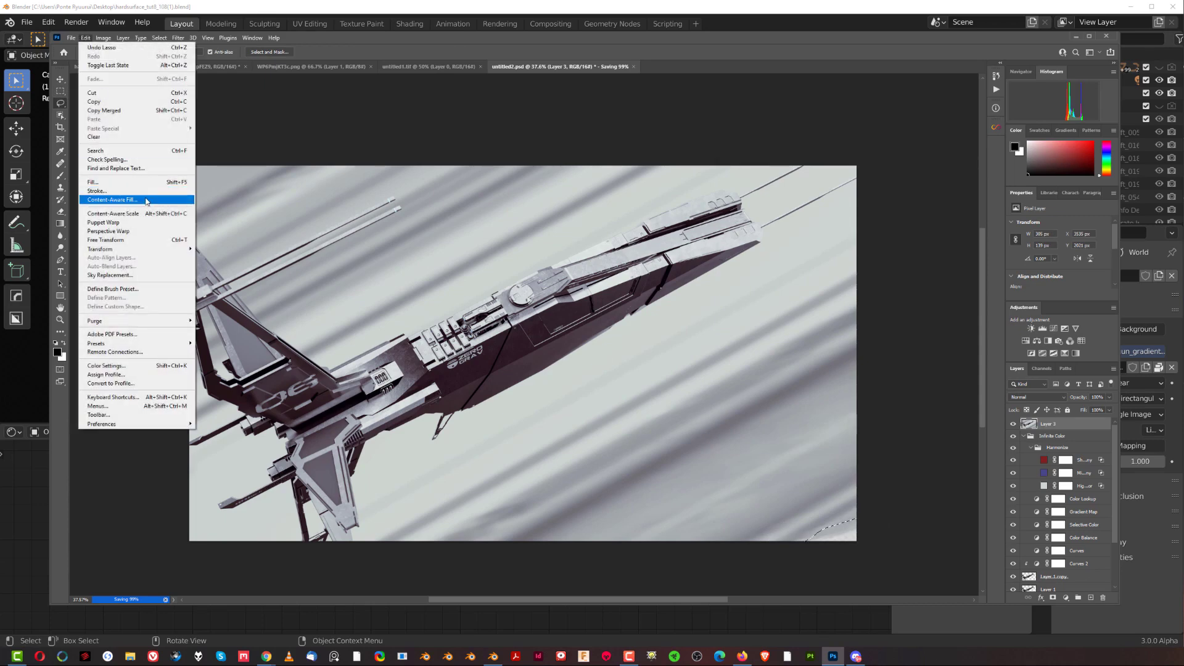
{"action": "left_click", "coordinate": [113, 199]}
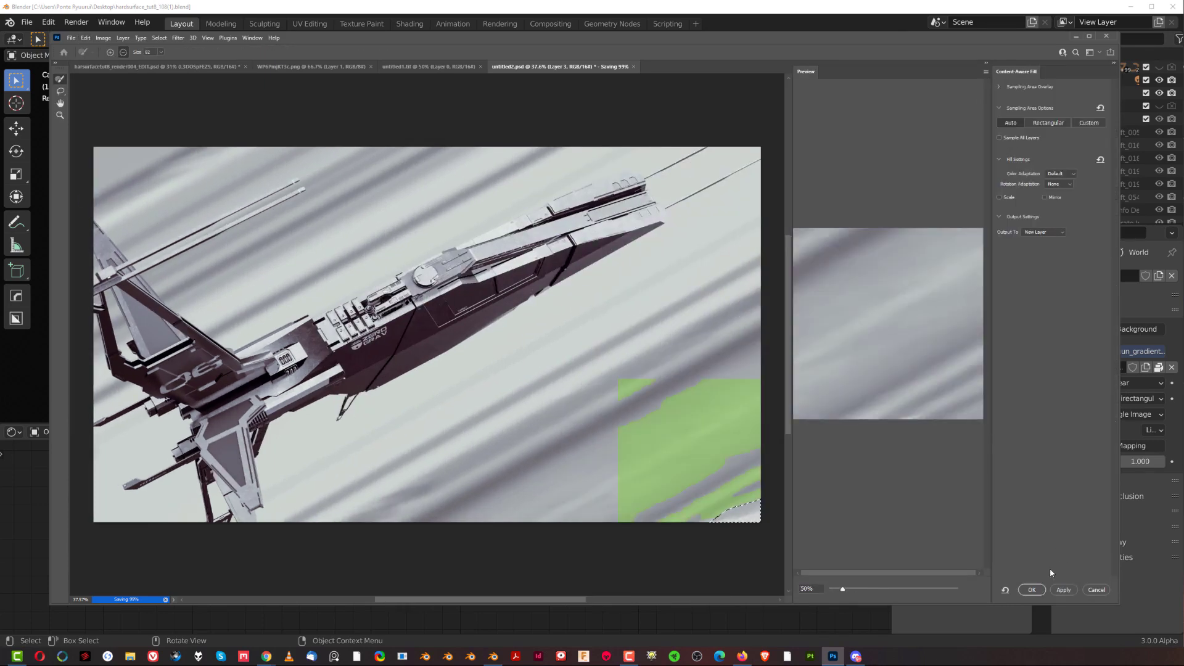
{"action": "left_click", "coordinate": [1031, 589]}
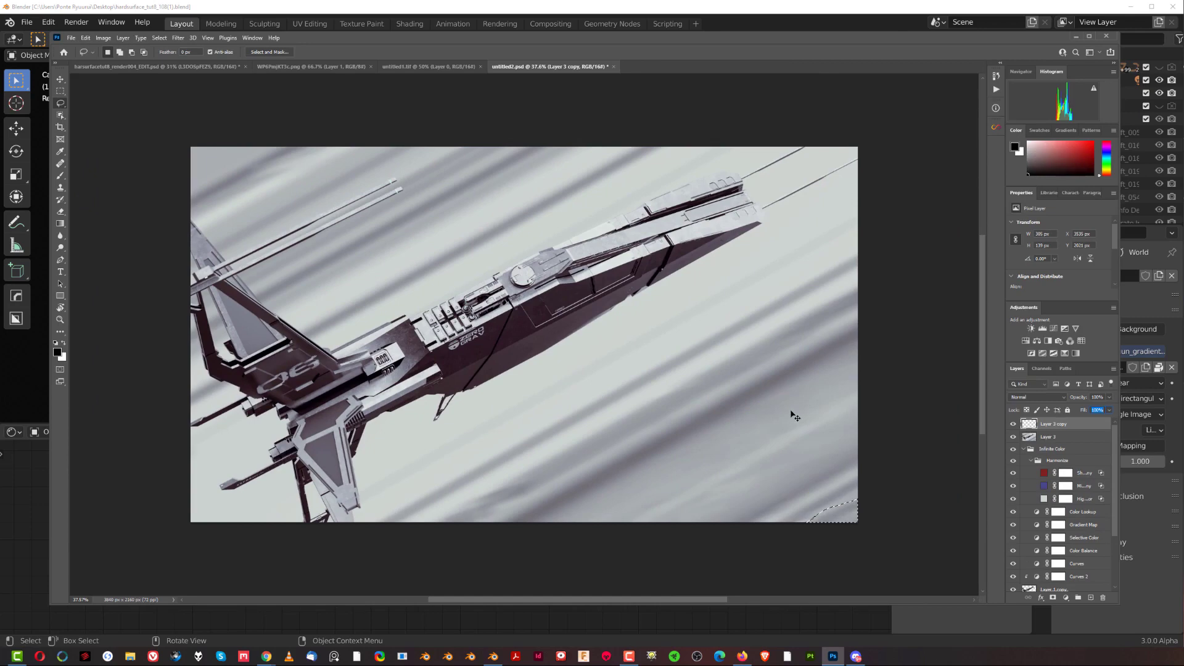
{"action": "key", "text": "ctrl+d"}
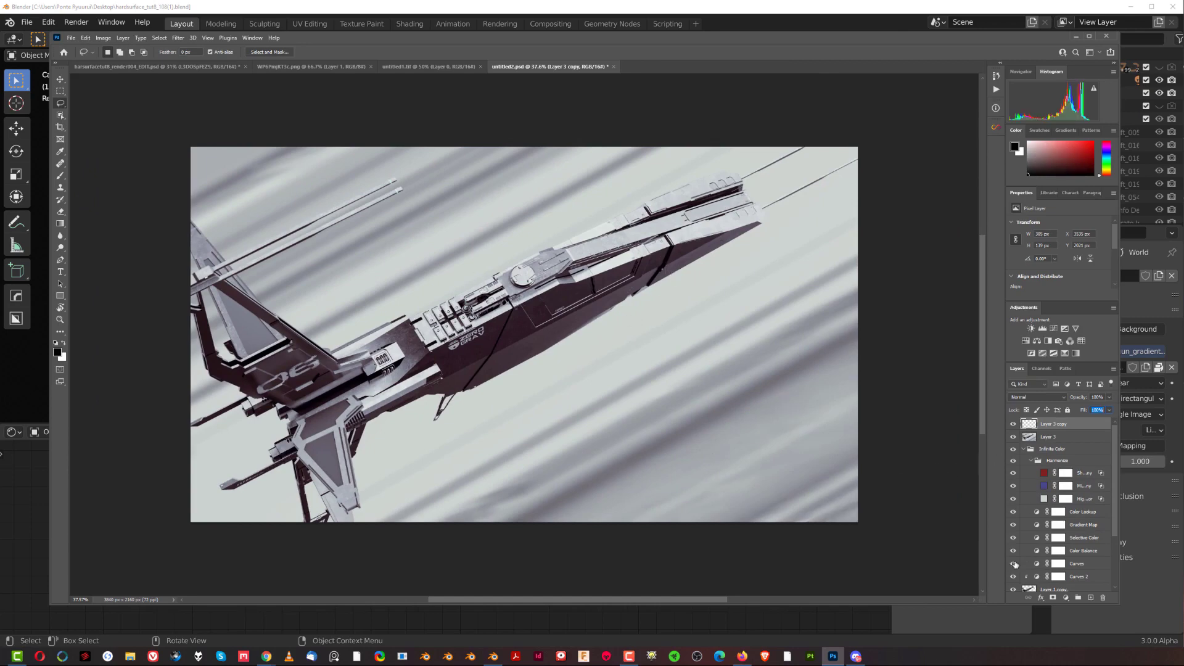
{"action": "left_click", "coordinate": [60, 271]}
{"action": "left_click", "coordinate": [643, 431]}
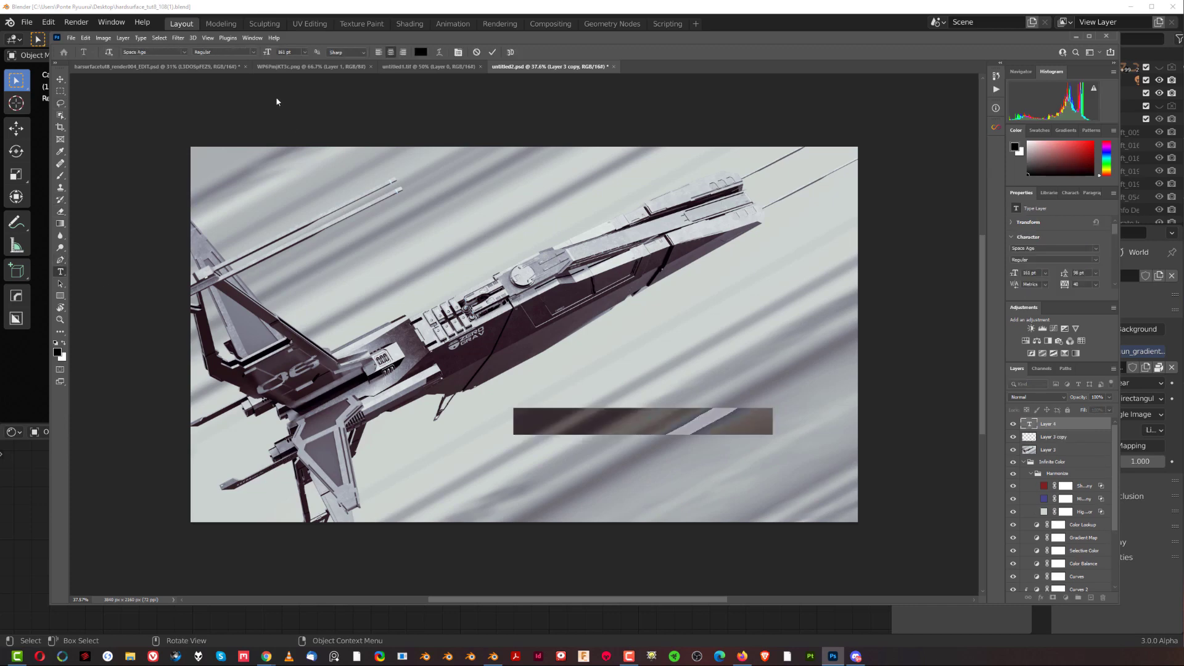
- Select the SEARCH AND DESTROY title text in harsurfacetut8_render004_EDIT.psd to copy it
{"action": "left_click", "coordinate": [397, 71]}
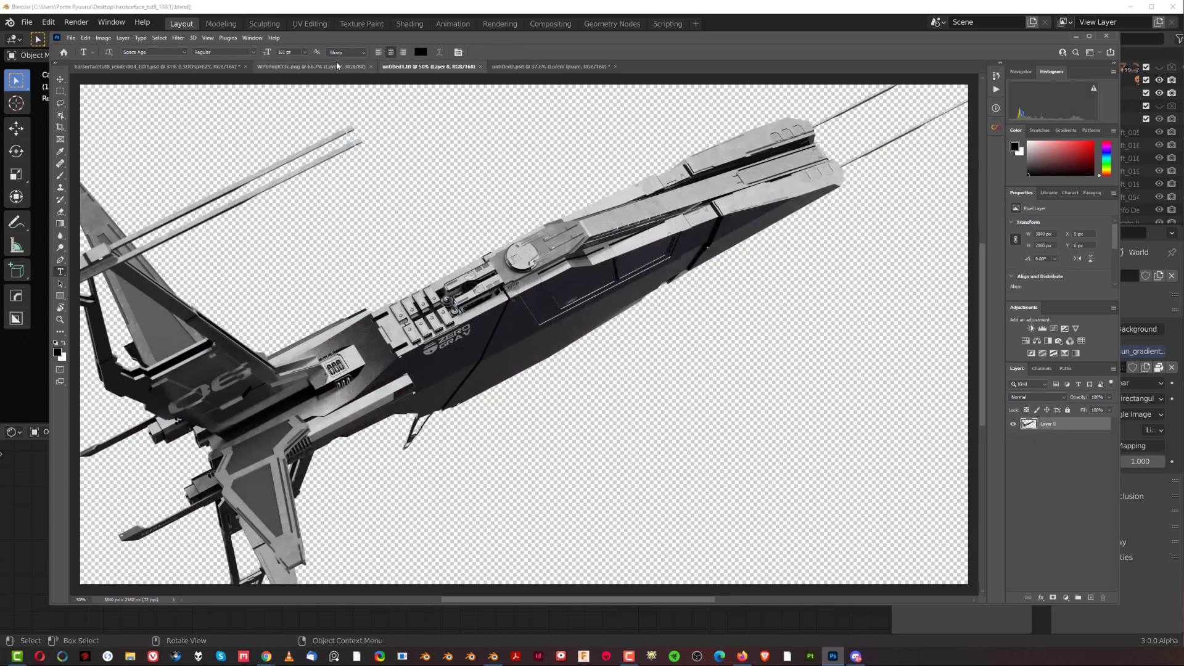
{"action": "left_click", "coordinate": [338, 66]}
{"action": "left_click", "coordinate": [190, 66]}
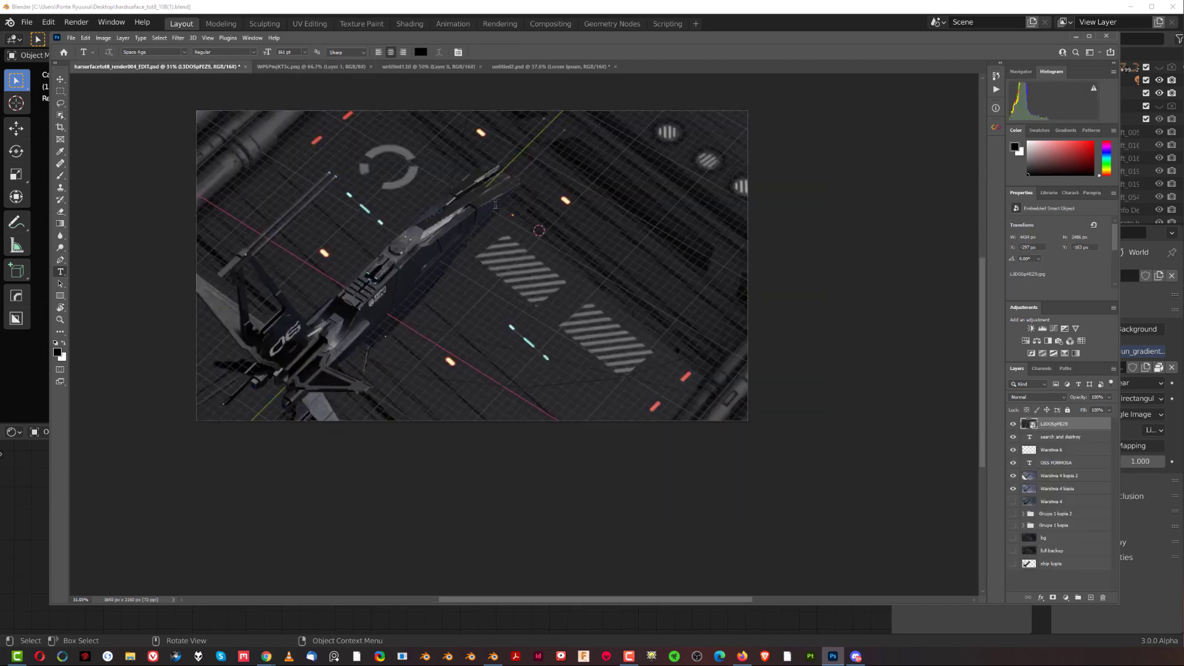
{"action": "left_click", "coordinate": [1012, 424]}
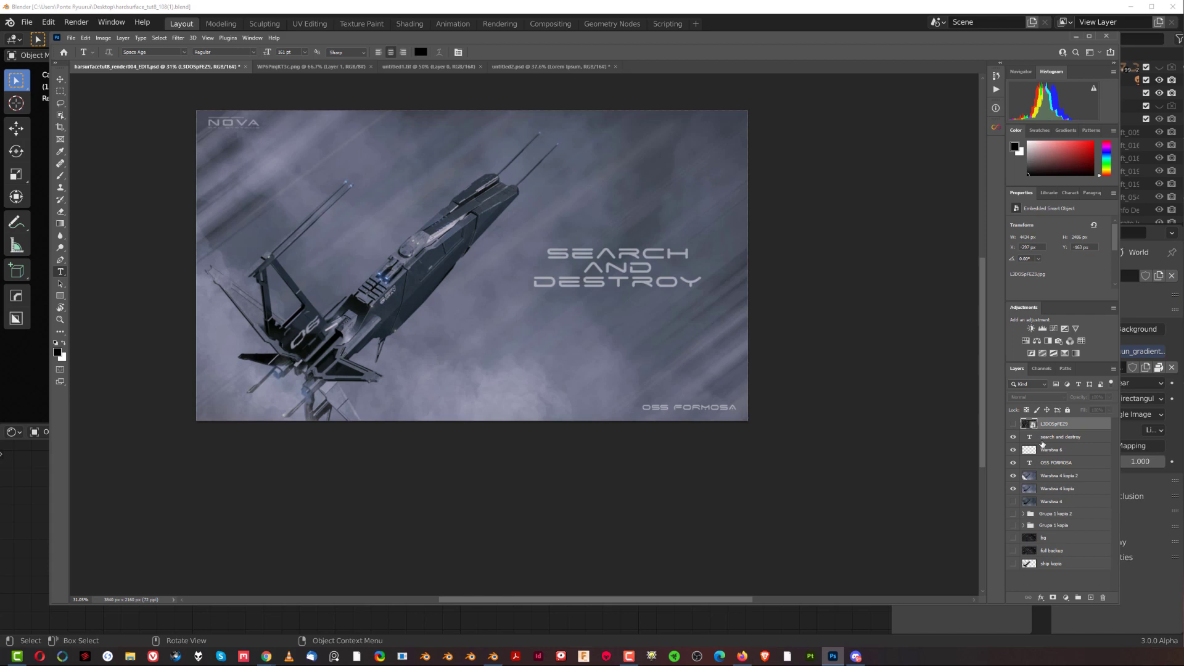
{"action": "left_click", "coordinate": [1029, 437]}
{"action": "double_click", "coordinate": [1029, 437]}
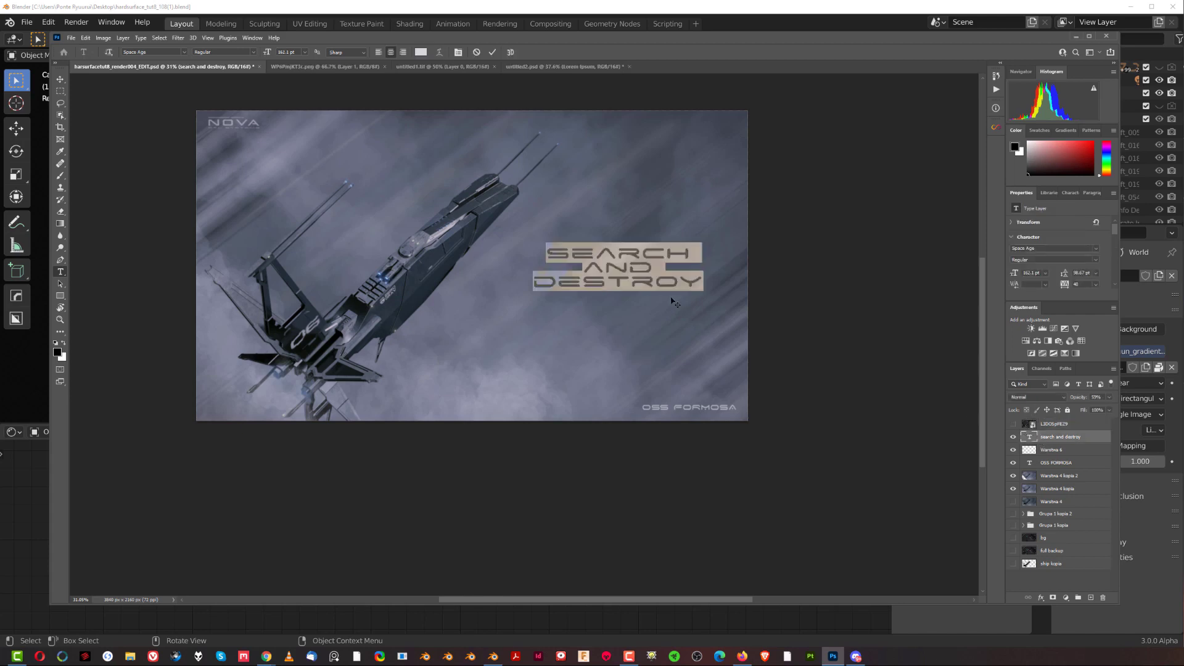
{"action": "left_click", "coordinate": [682, 278]}
{"action": "key", "text": "ctrl+a"}
{"action": "key", "text": "ctrl+c"}
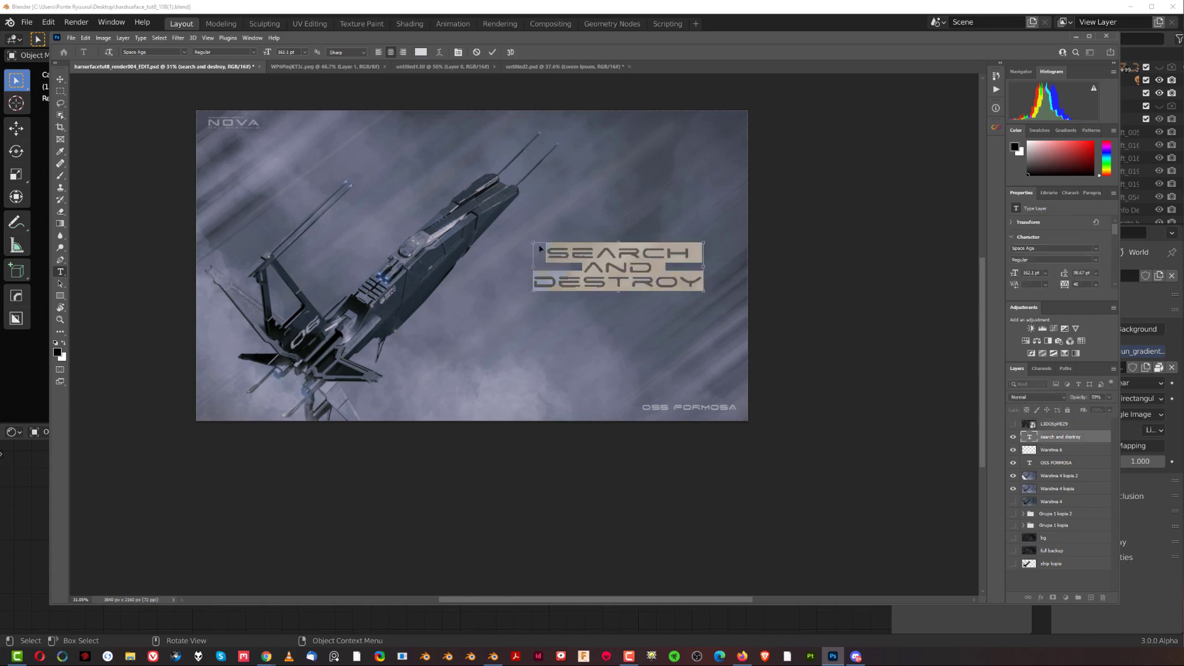
- Replace the Lorem Ipsum text in untitled2.psd with the title, set in Square Sans Serif 7
{"action": "left_click", "coordinate": [540, 66]}
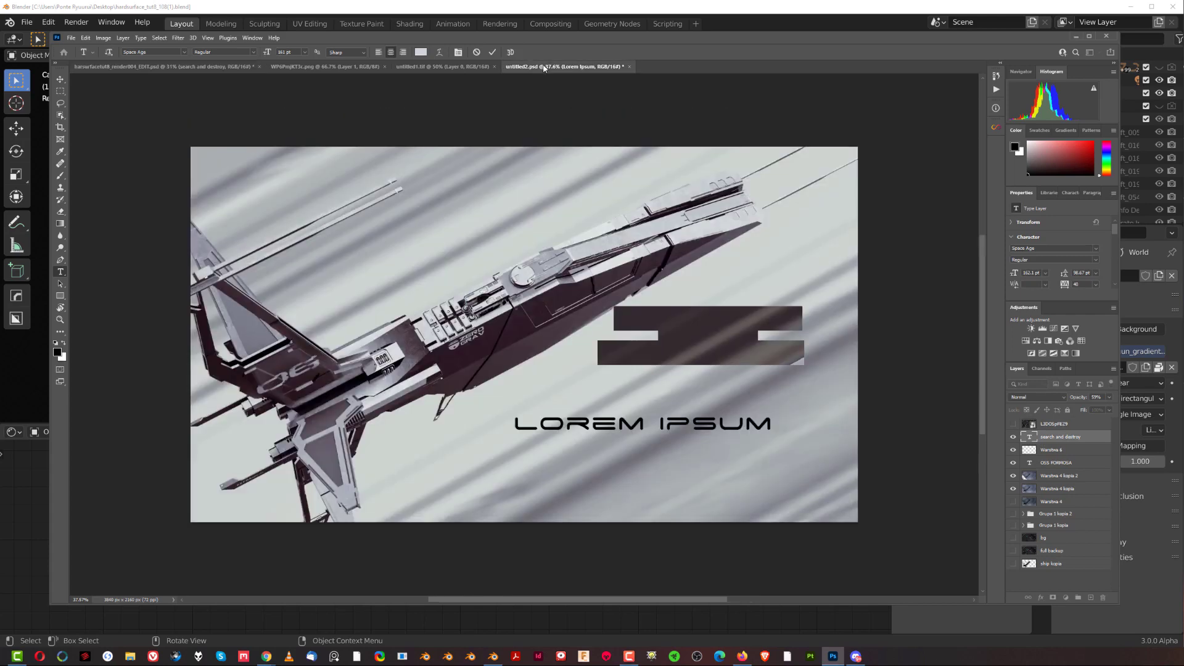
{"action": "left_click", "coordinate": [719, 427]}
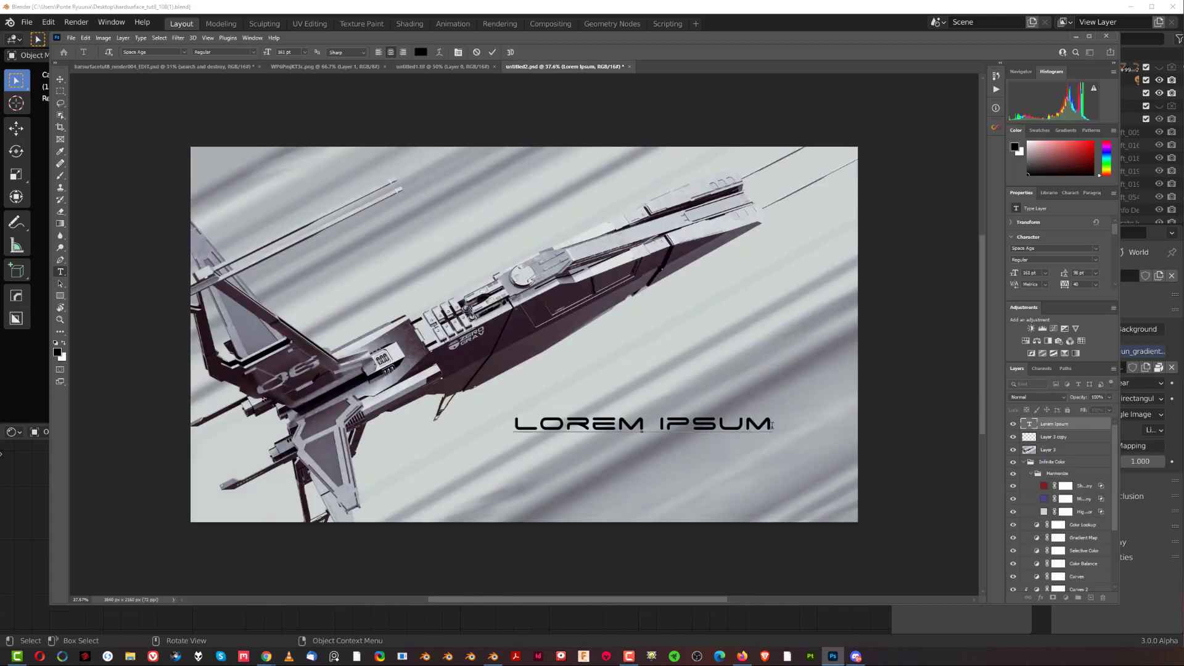
{"action": "key", "text": "ctrl+a"}
{"action": "key", "text": "ctrl+v"}
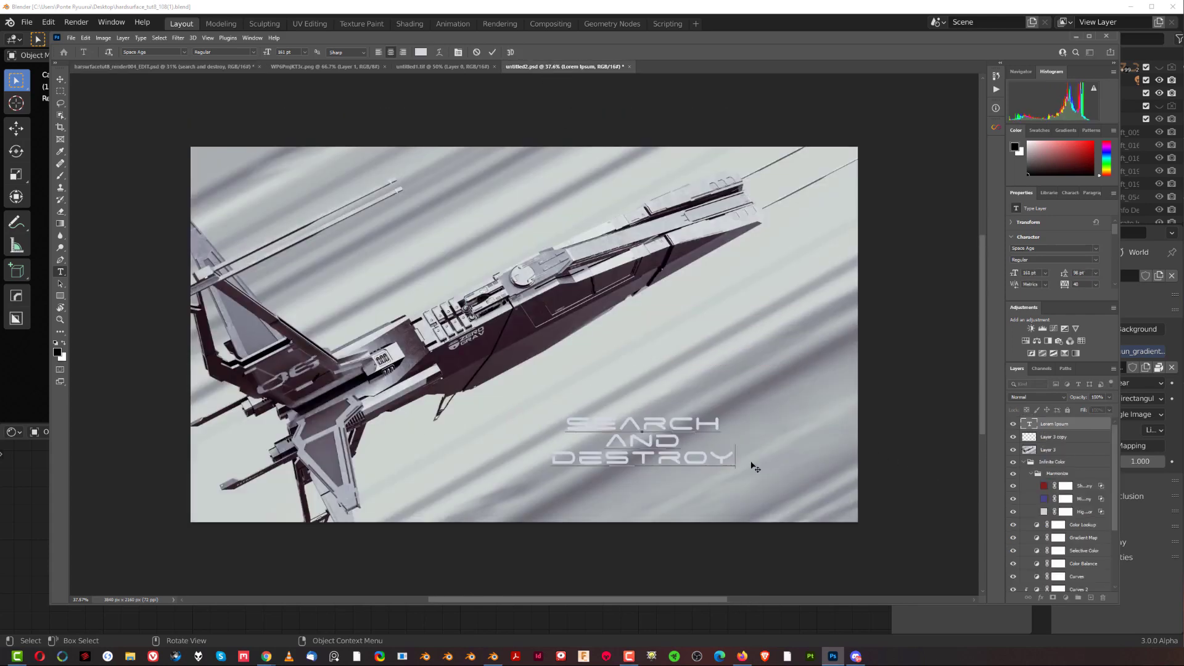
{"action": "key", "text": "ctrl+a"}
{"action": "left_click", "coordinate": [142, 52]}
{"action": "scroll", "coordinate": [142, 52], "scroll_direction": "down", "scroll_amount": 2}
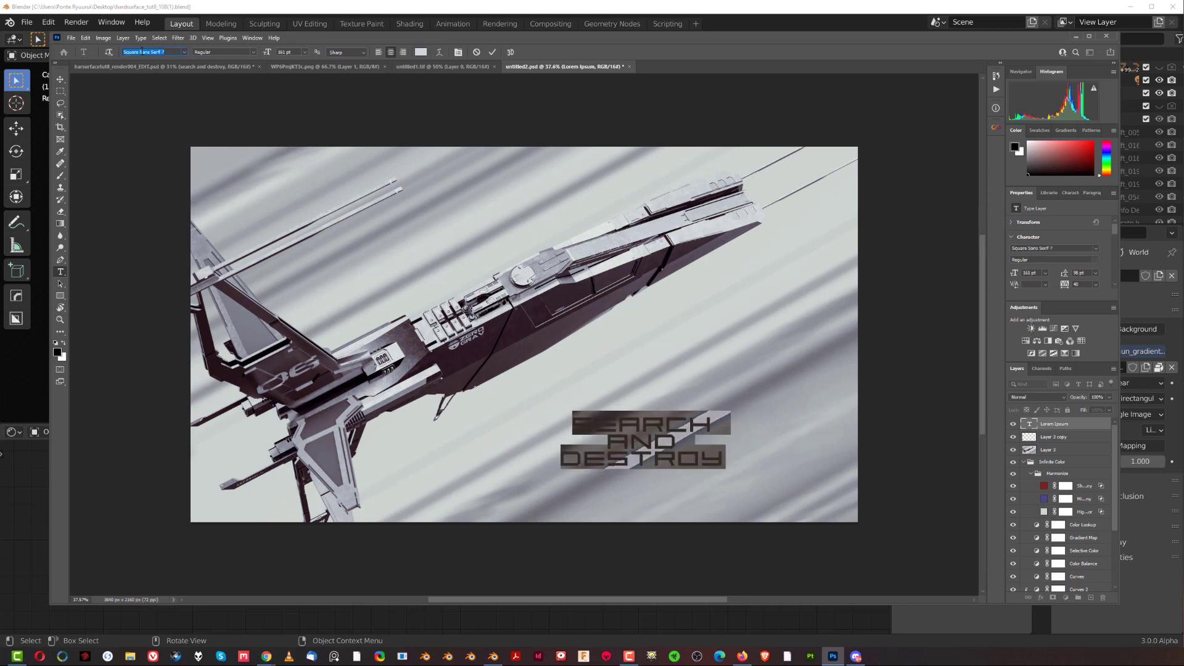
{"action": "left_click", "coordinate": [690, 425]}
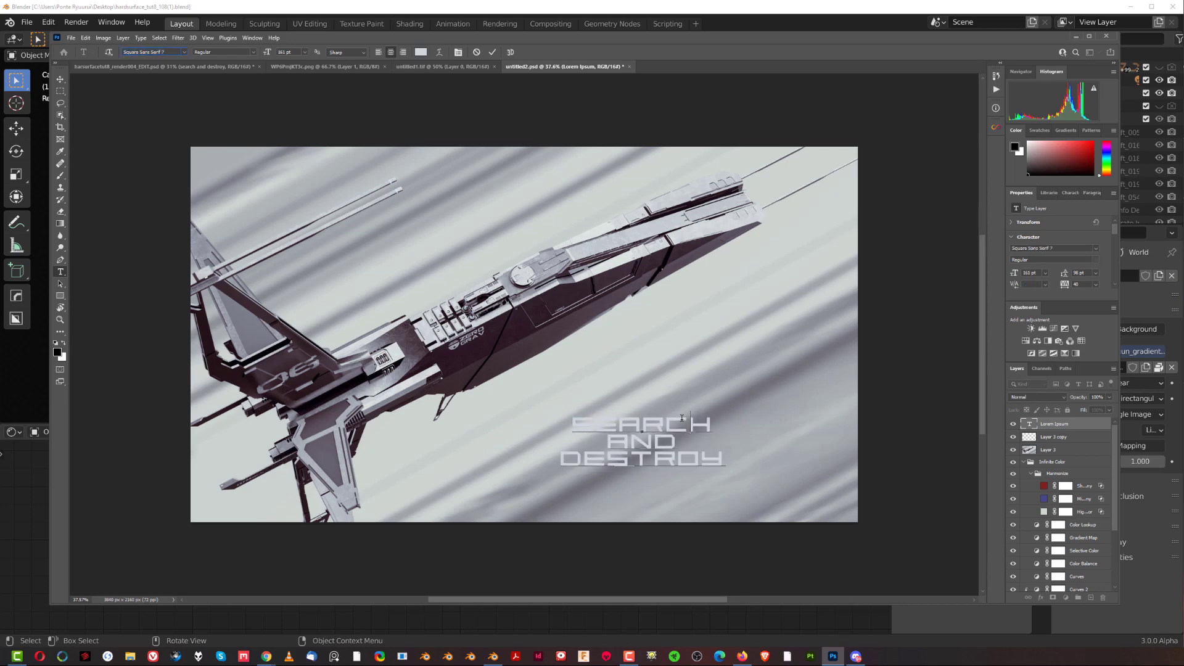
{"action": "left_click", "coordinate": [61, 80]}
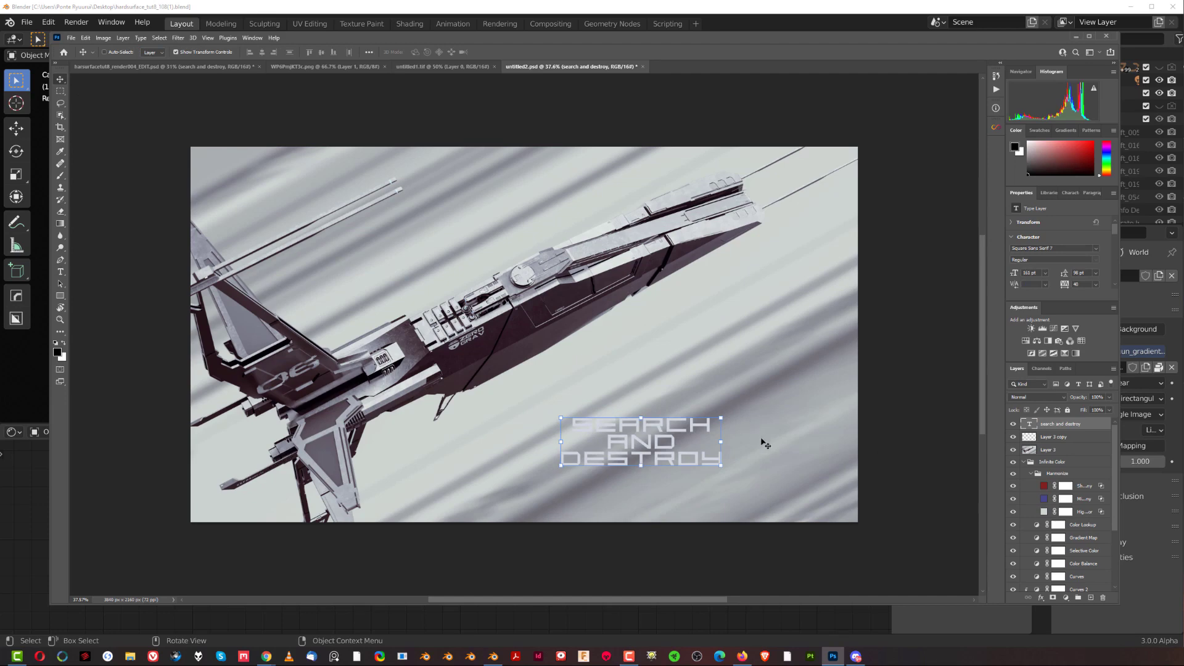
- Scale the SEARCH AND DESTROY title, shift it up-right and squash it to about 67% height
{"action": "key", "text": "ctrl+t"}
{"action": "left_click_drag", "start_coordinate": [727, 471], "coordinate": [767, 394]}
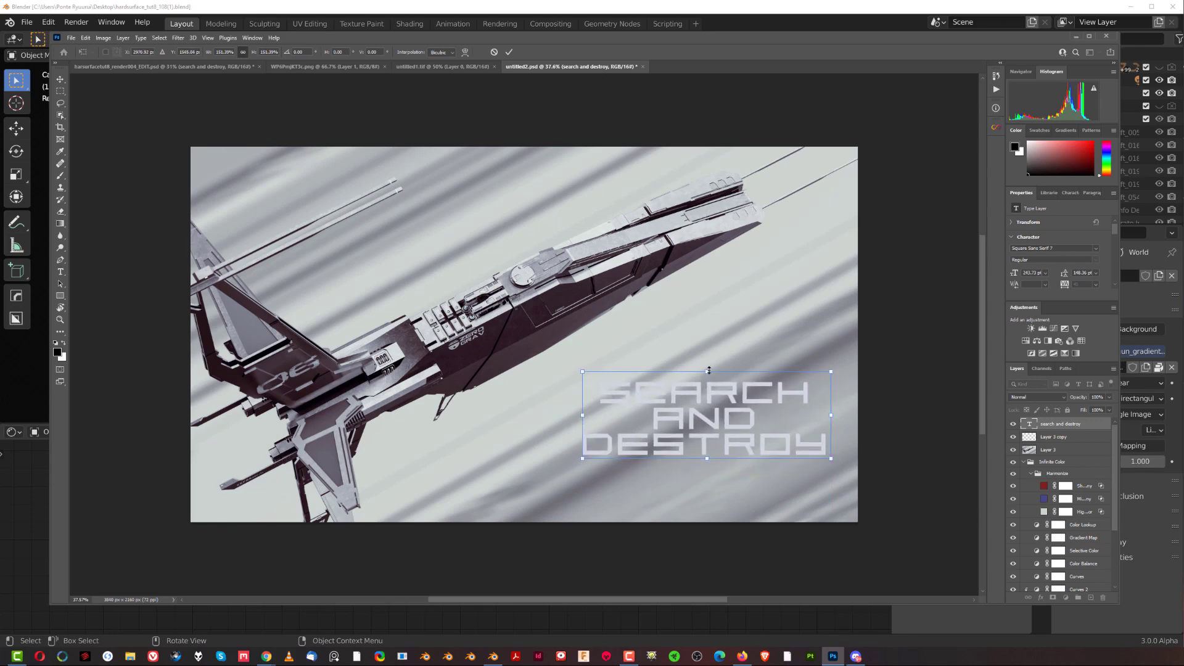
{"action": "left_click_drag", "start_coordinate": [708, 370], "coordinate": [736, 431]}
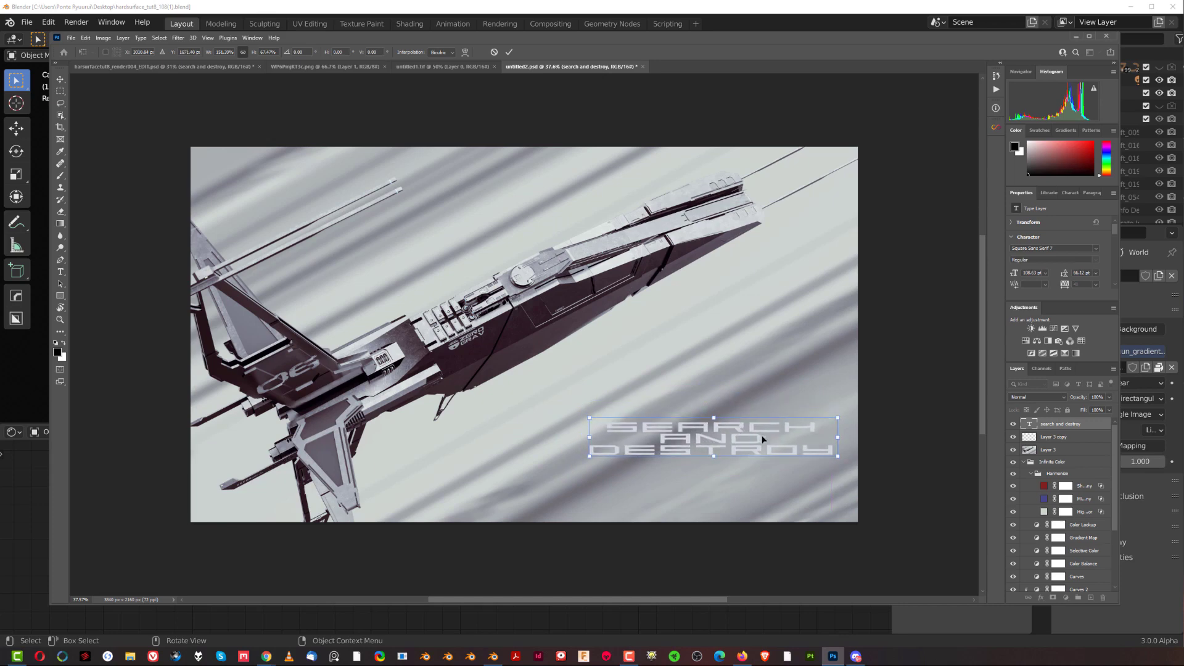
{"action": "key", "text": "Return"}
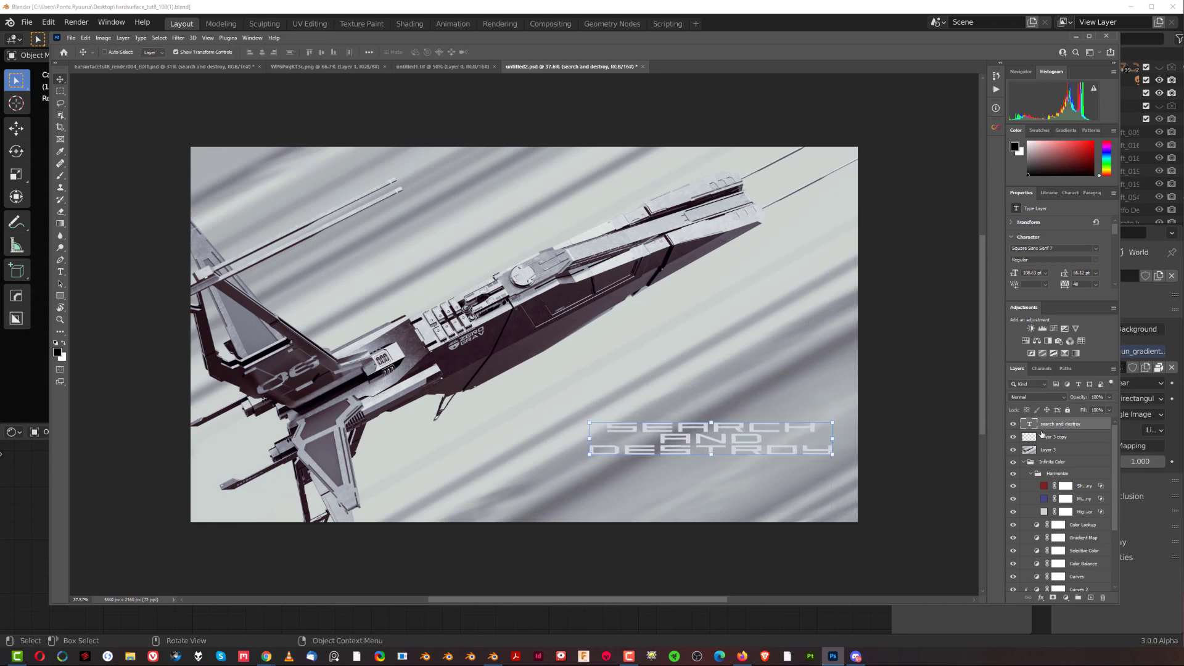
{"action": "double_click", "coordinate": [1027, 424]}
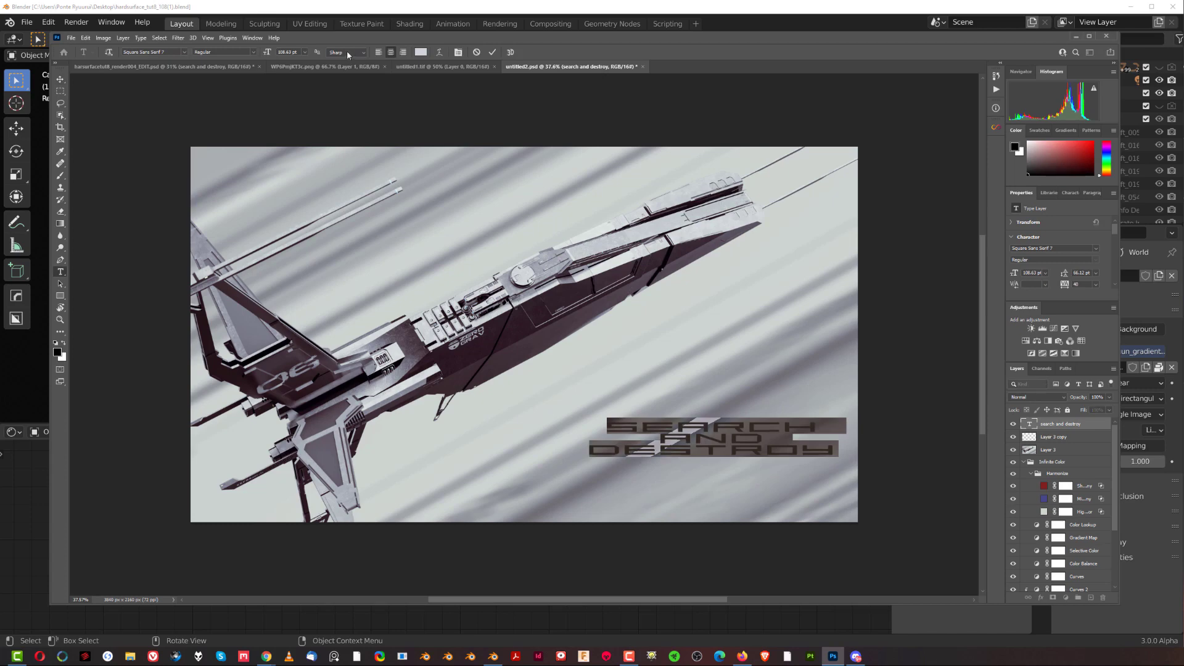
- Colour the title dark plum #2c1a22 sampled from the ship and lower its fill to 37%
{"action": "left_click", "coordinate": [420, 52]}
{"action": "left_click", "coordinate": [585, 344]}
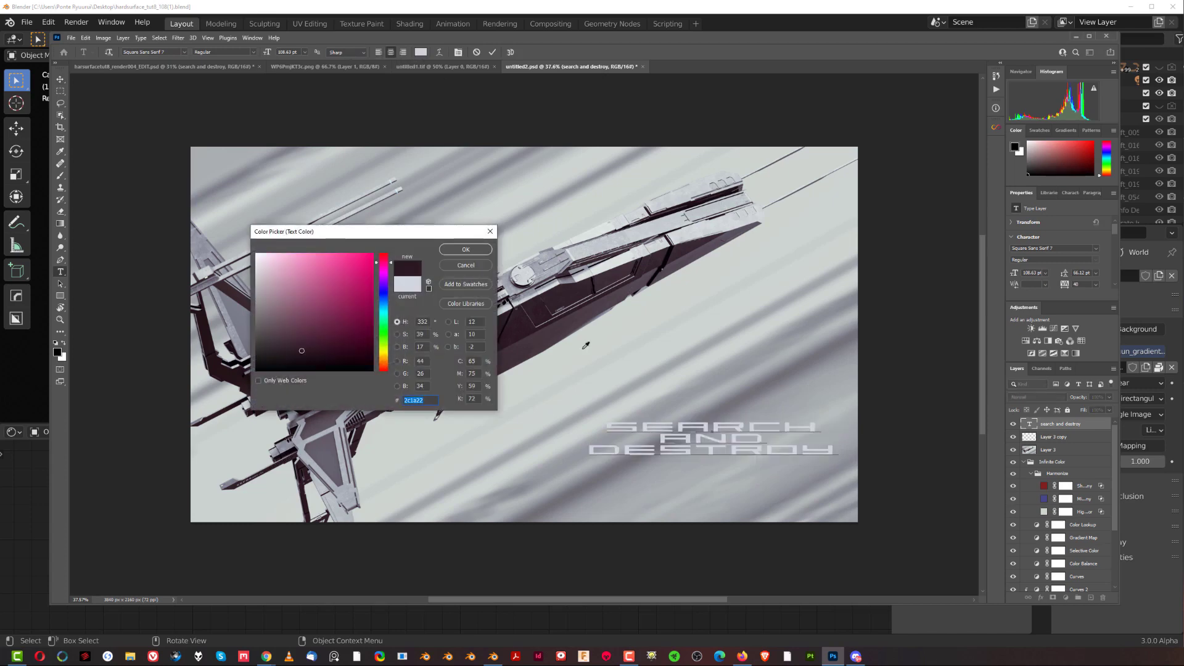
{"action": "left_click", "coordinate": [466, 250]}
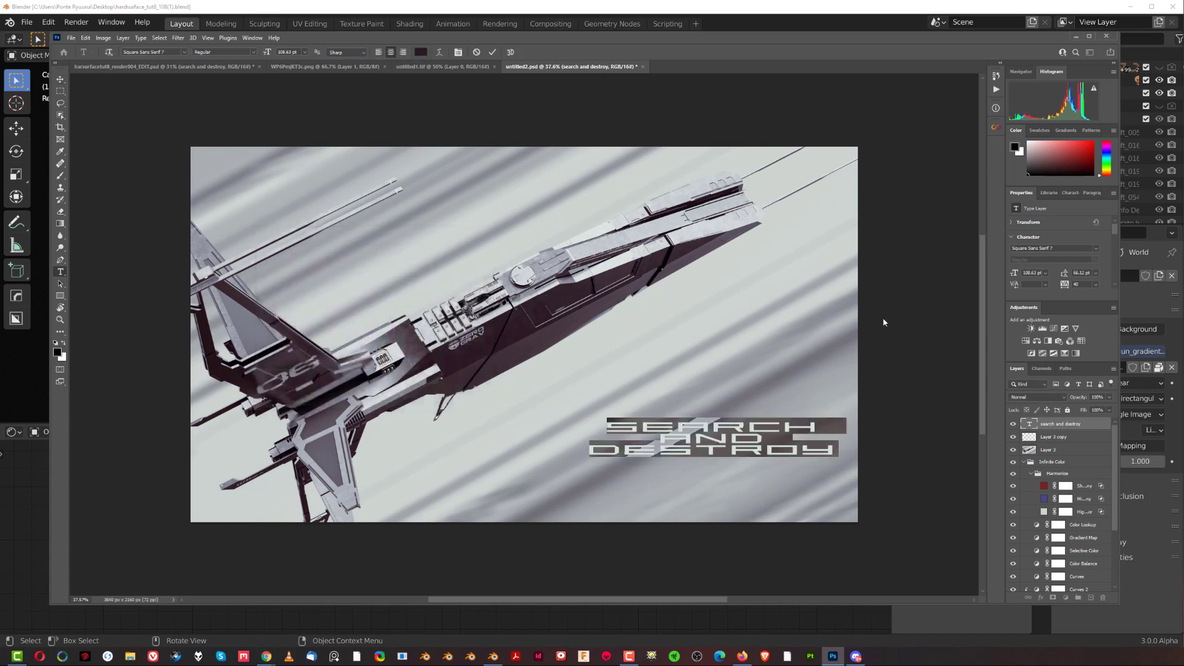
{"action": "left_click", "coordinate": [981, 413]}
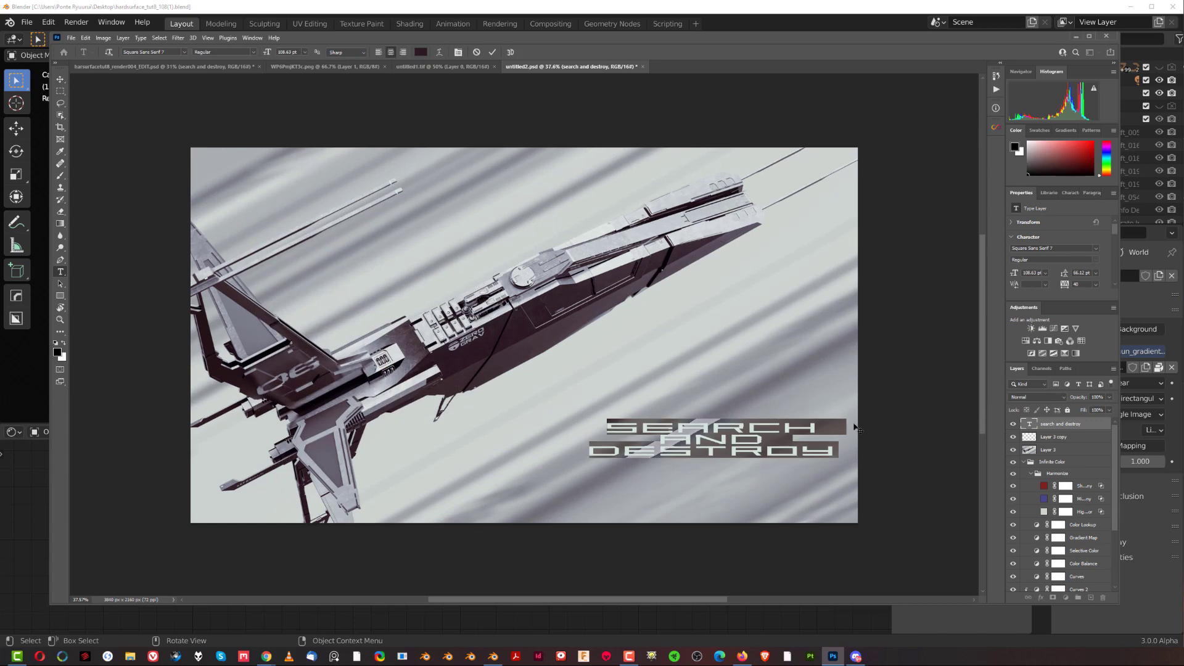
{"action": "left_click", "coordinate": [951, 425]}
{"action": "key", "text": "v"}
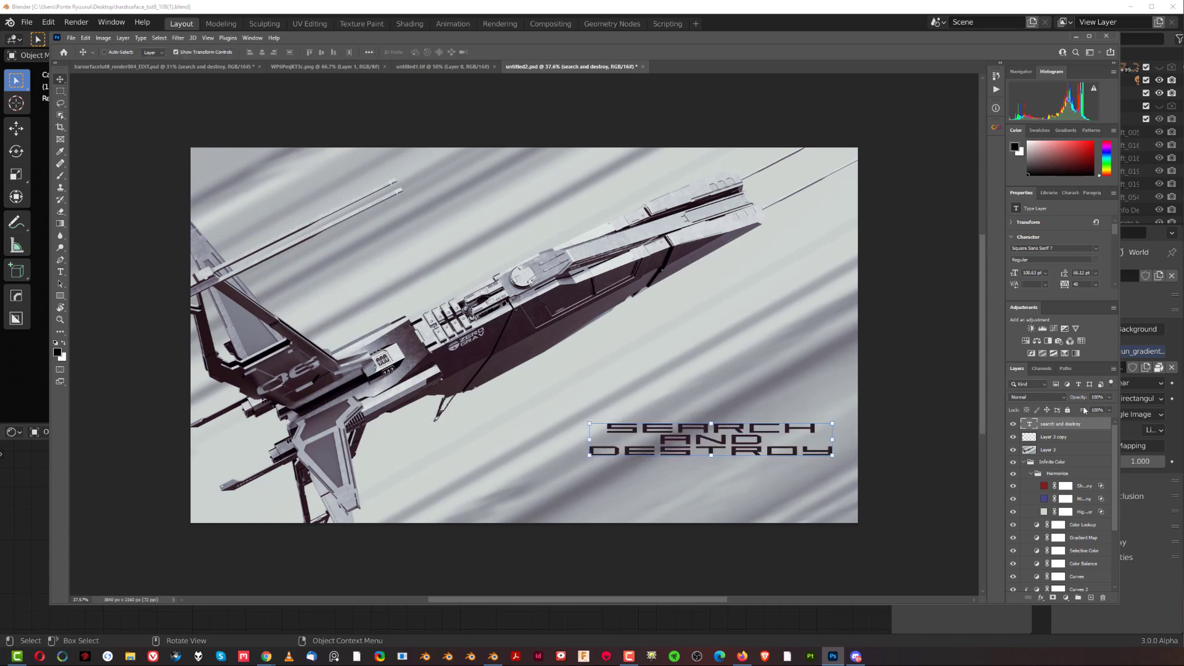
{"action": "left_click_drag", "start_coordinate": [1083, 410], "coordinate": [1058, 413]}
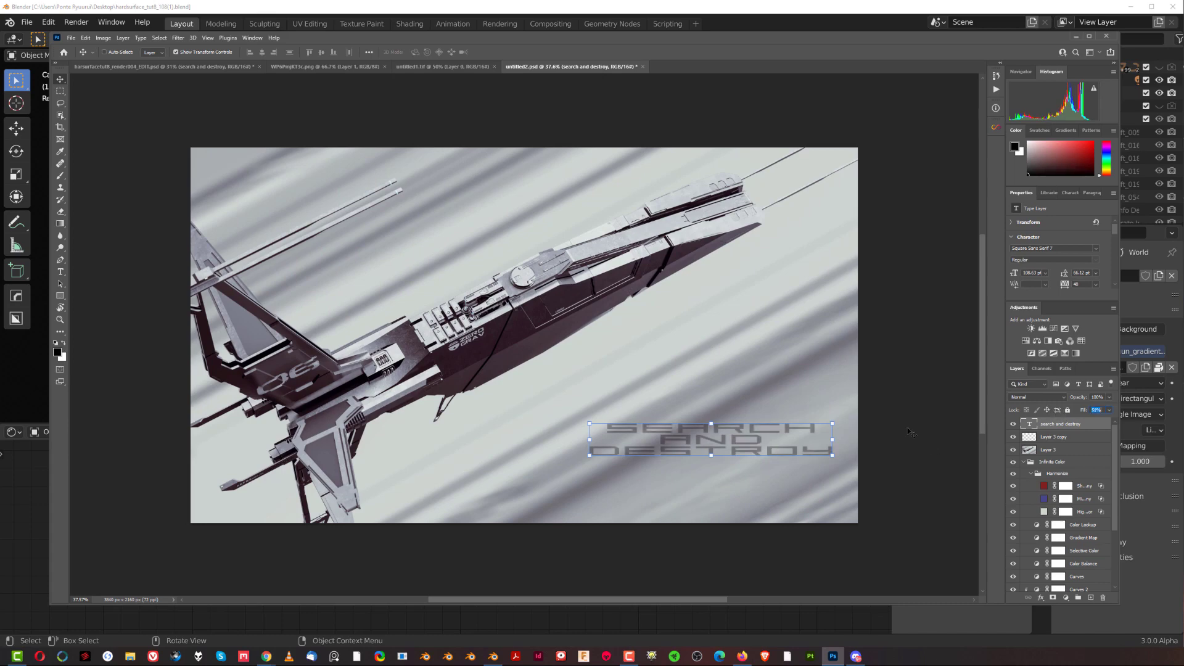
{"action": "left_click", "coordinate": [61, 94]}
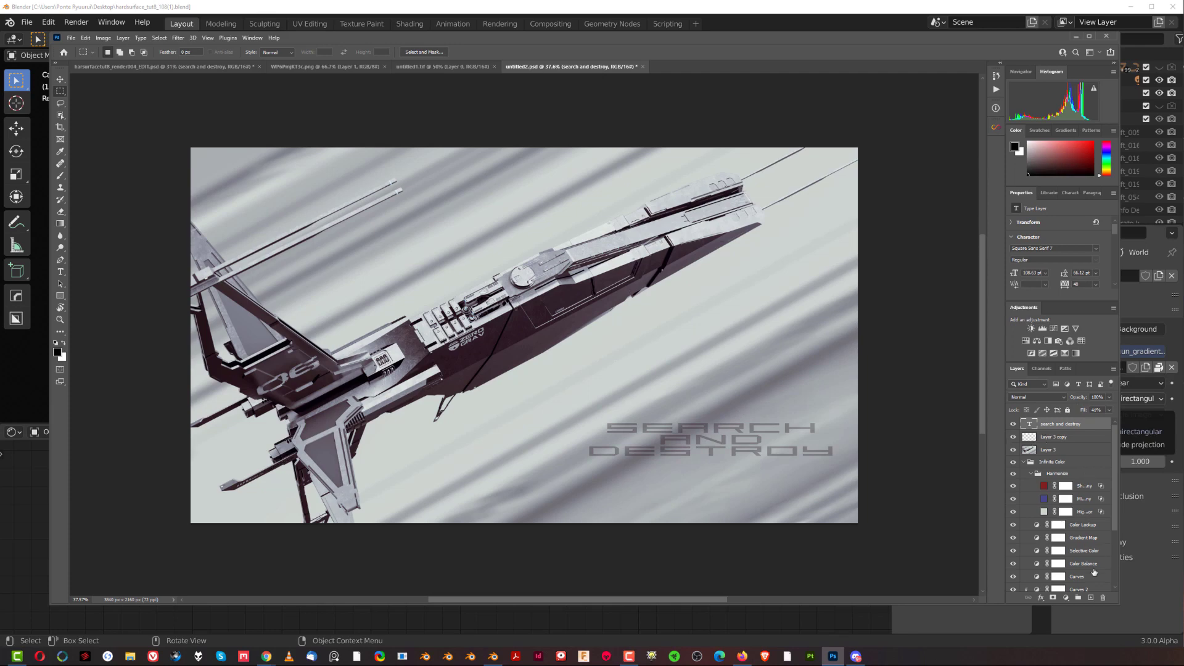
- Add Layer 4 with a black box behind the title, made mostly see-through
{"action": "left_click", "coordinate": [1091, 599]}
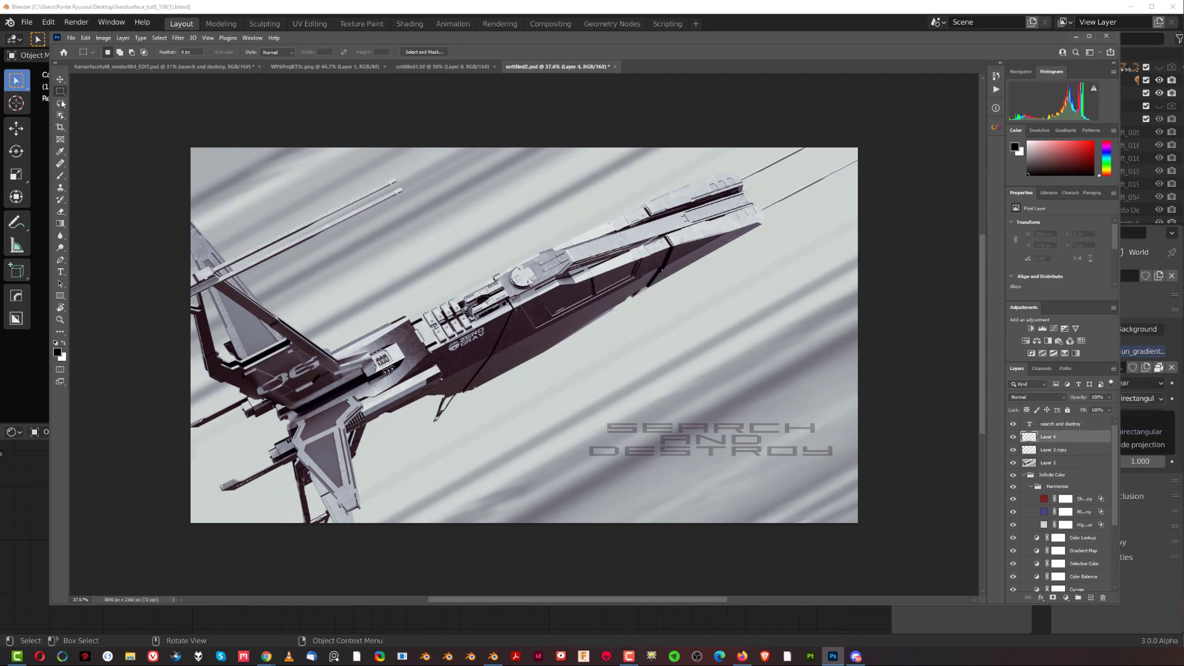
{"action": "left_click_drag", "start_coordinate": [539, 405], "coordinate": [904, 472]}
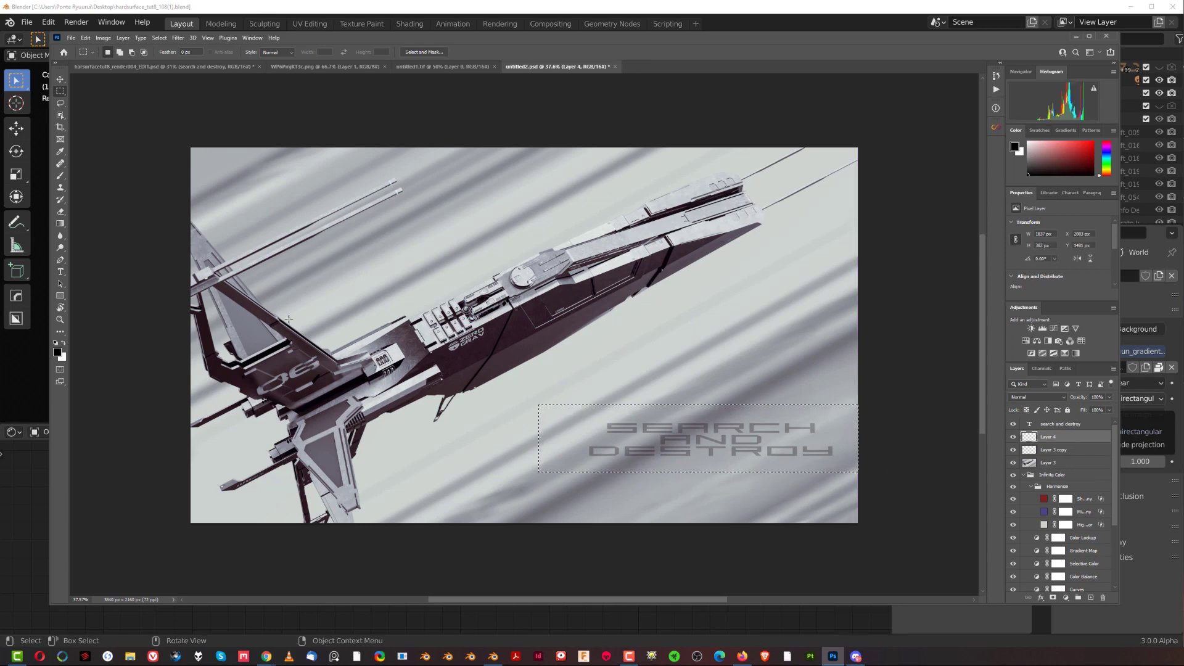
{"action": "key", "text": "alt+BackSpace"}
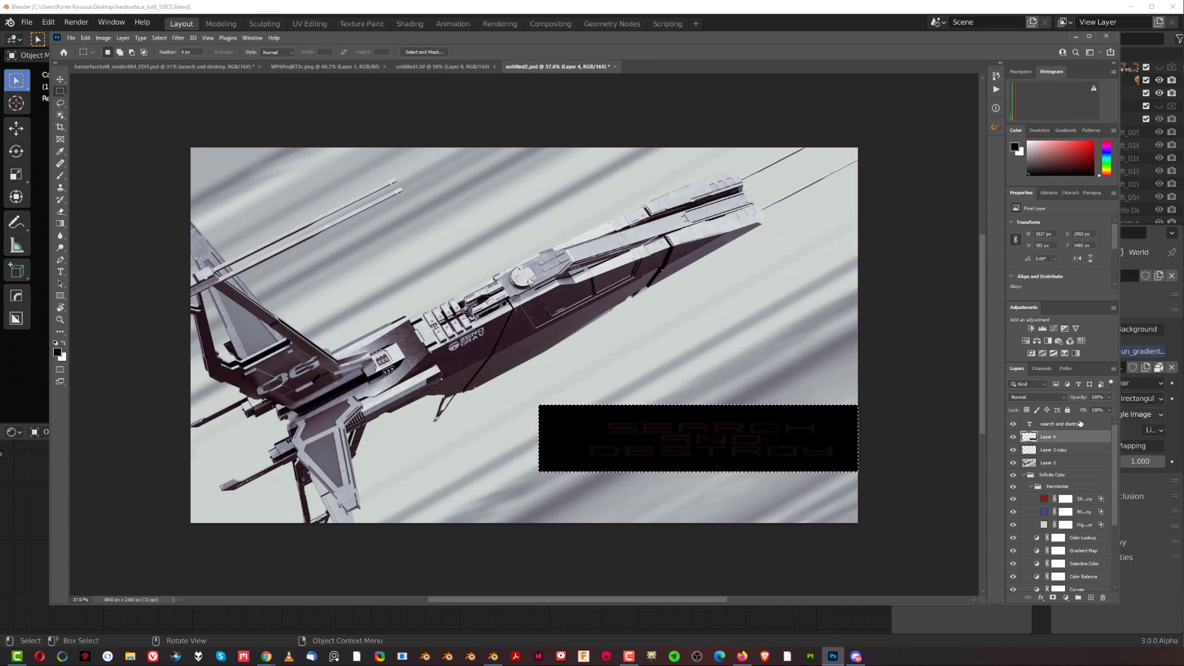
{"action": "left_click_drag", "start_coordinate": [1087, 412], "coordinate": [930, 401]}
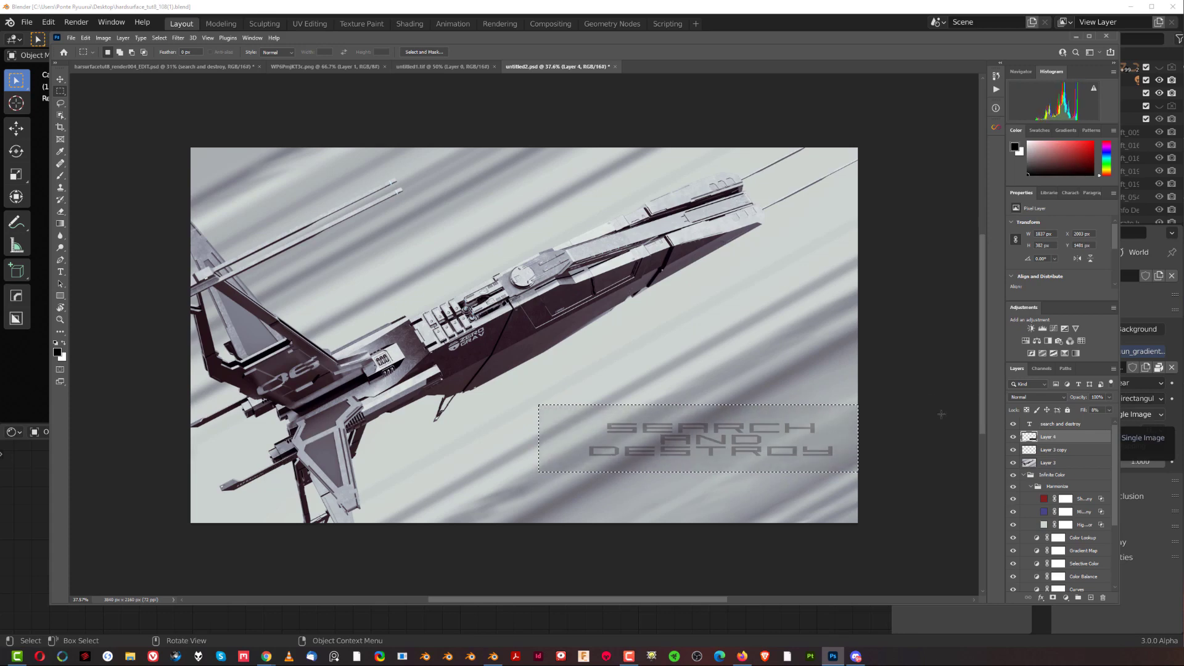
- Mask the box with a gradient fading its left side and drop its fill near 0%
{"action": "left_click", "coordinate": [1053, 598]}
{"action": "left_click", "coordinate": [60, 296]}
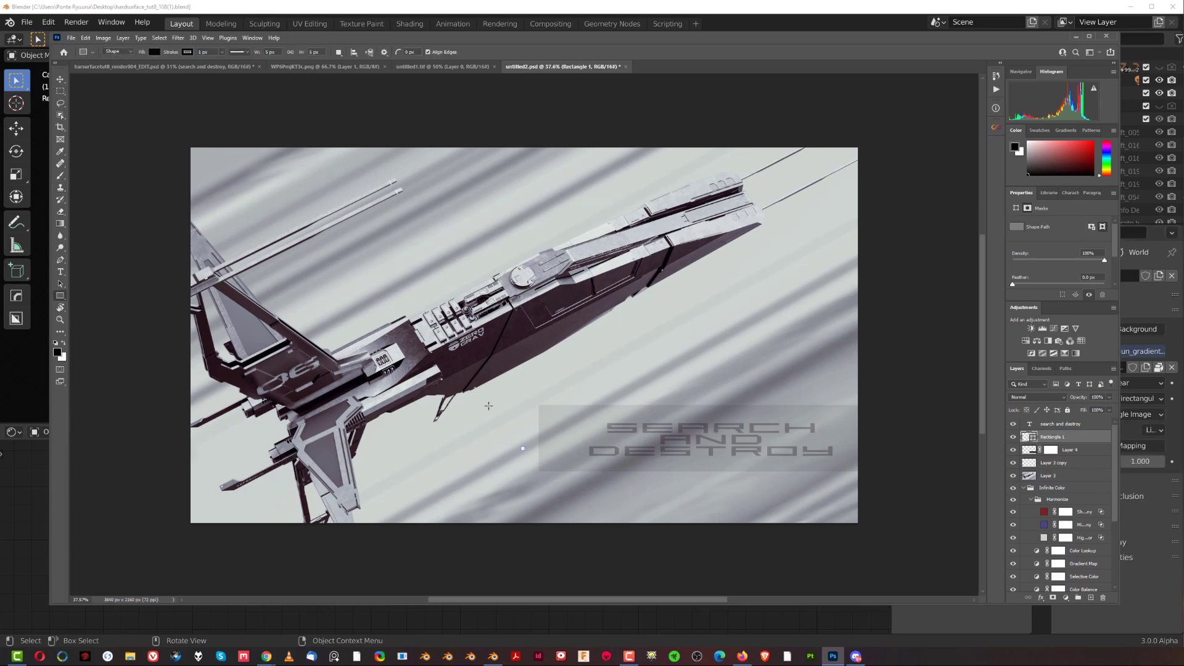
{"action": "right_click", "coordinate": [59, 296]}
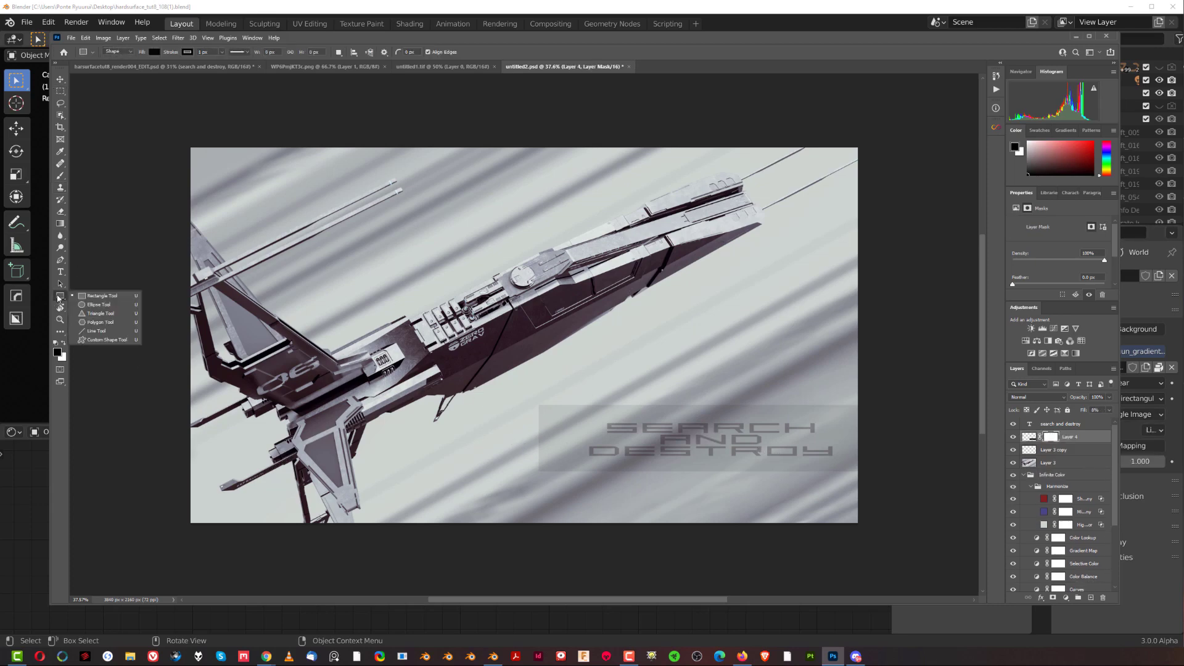
{"action": "left_click", "coordinate": [57, 226]}
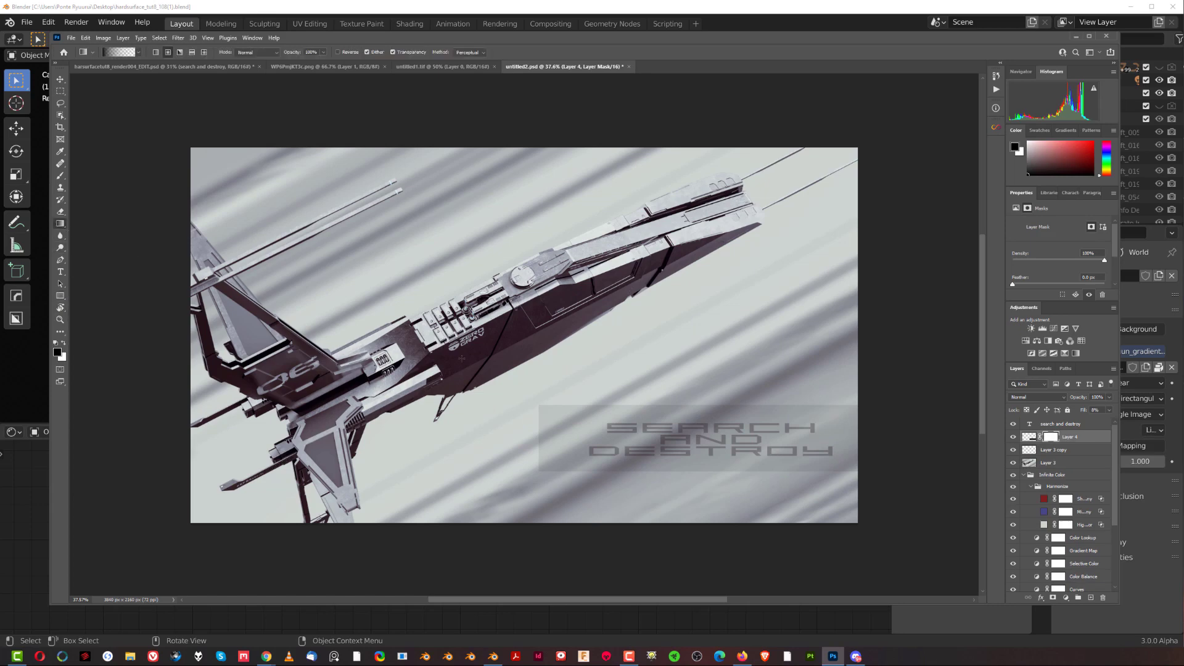
{"action": "left_click_drag", "start_coordinate": [751, 435], "coordinate": [772, 479]}
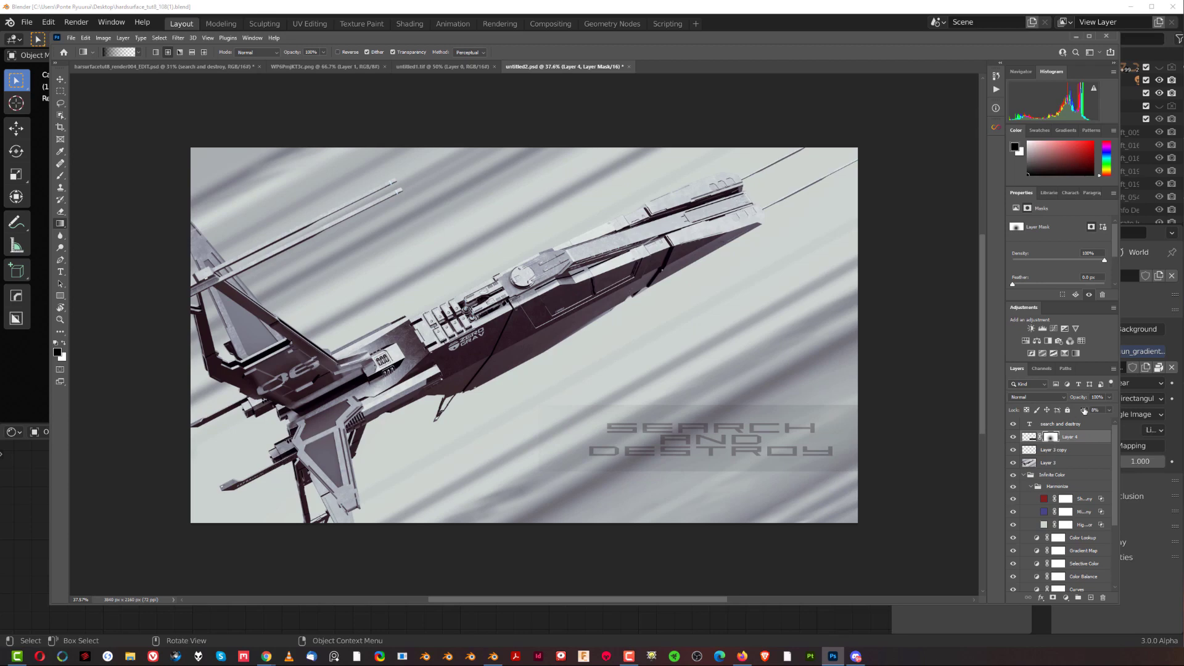
{"action": "left_click_drag", "start_coordinate": [1081, 411], "coordinate": [1082, 409]}
- Duplicate the title text layer, move the copy to the upper left, then delete it
{"action": "left_click", "coordinate": [1064, 426]}
{"action": "key", "text": "ctrl+j"}
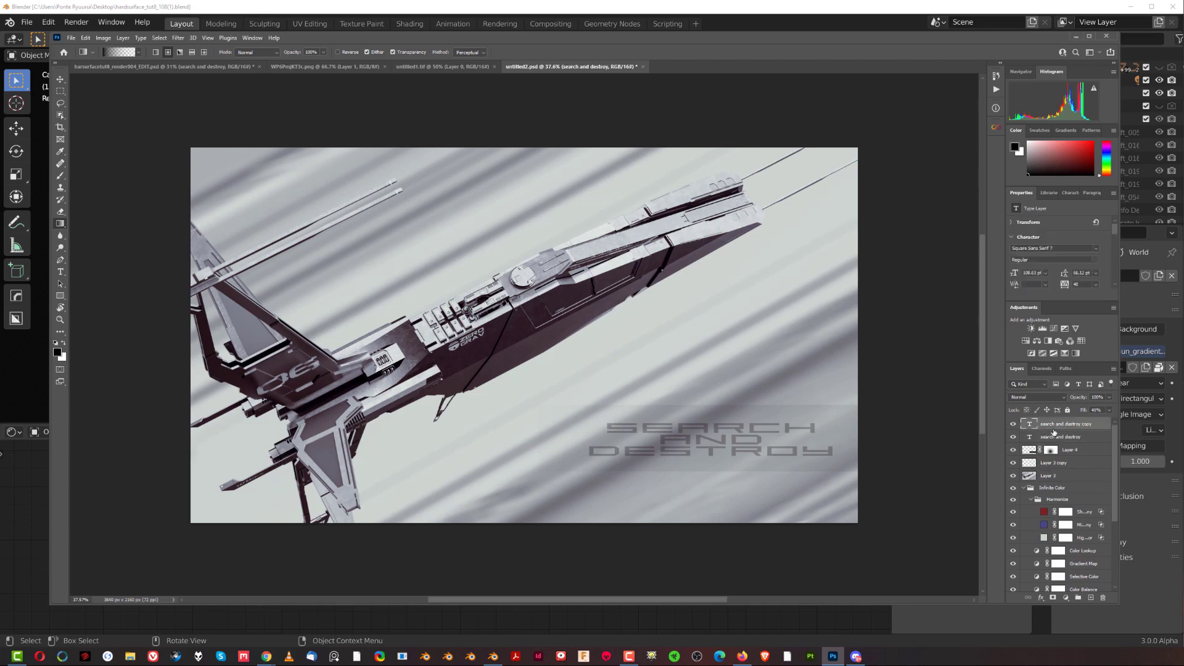
{"action": "left_click", "coordinate": [60, 79]}
{"action": "left_click_drag", "start_coordinate": [704, 434], "coordinate": [320, 182]}
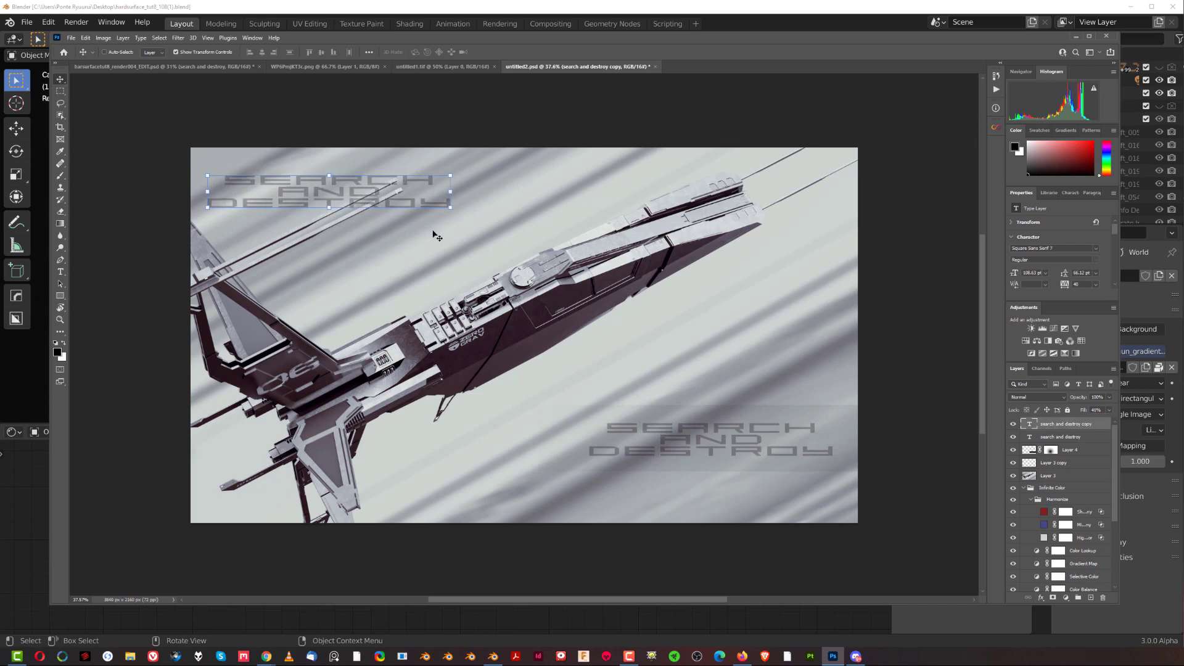
{"action": "key", "text": "Delete"}
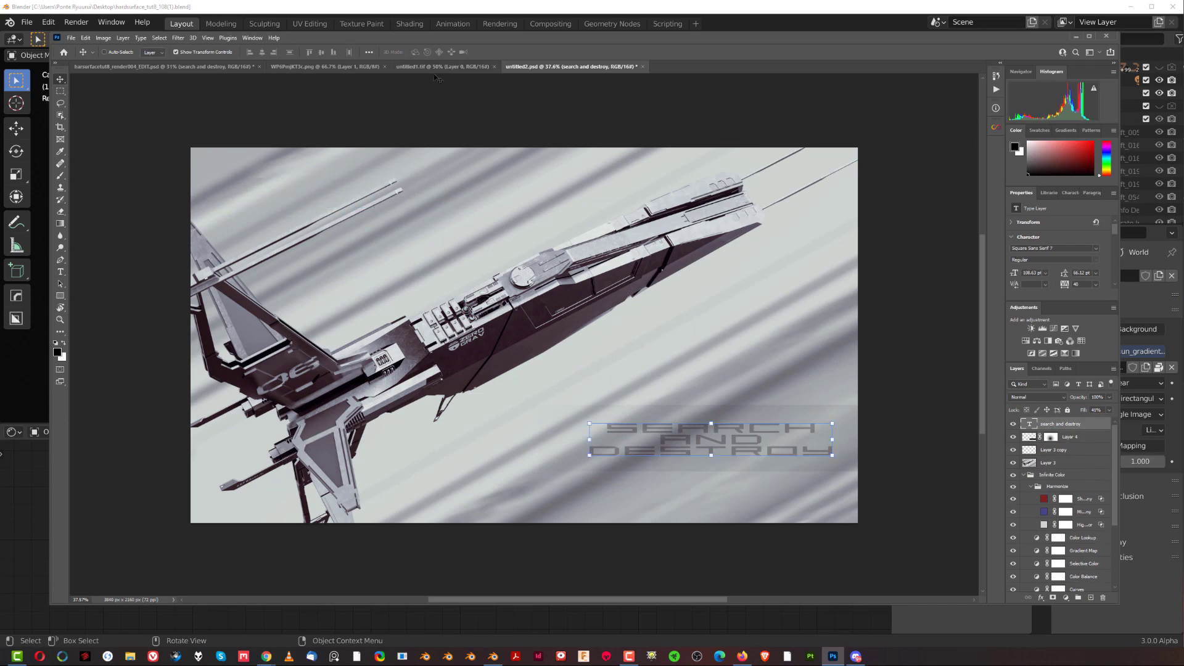
- On the blue poster, hide the title and OSS FORMOSA, then copy the NOVA logo layer Warstwa 6 into untitled2
{"action": "left_click", "coordinate": [424, 67]}
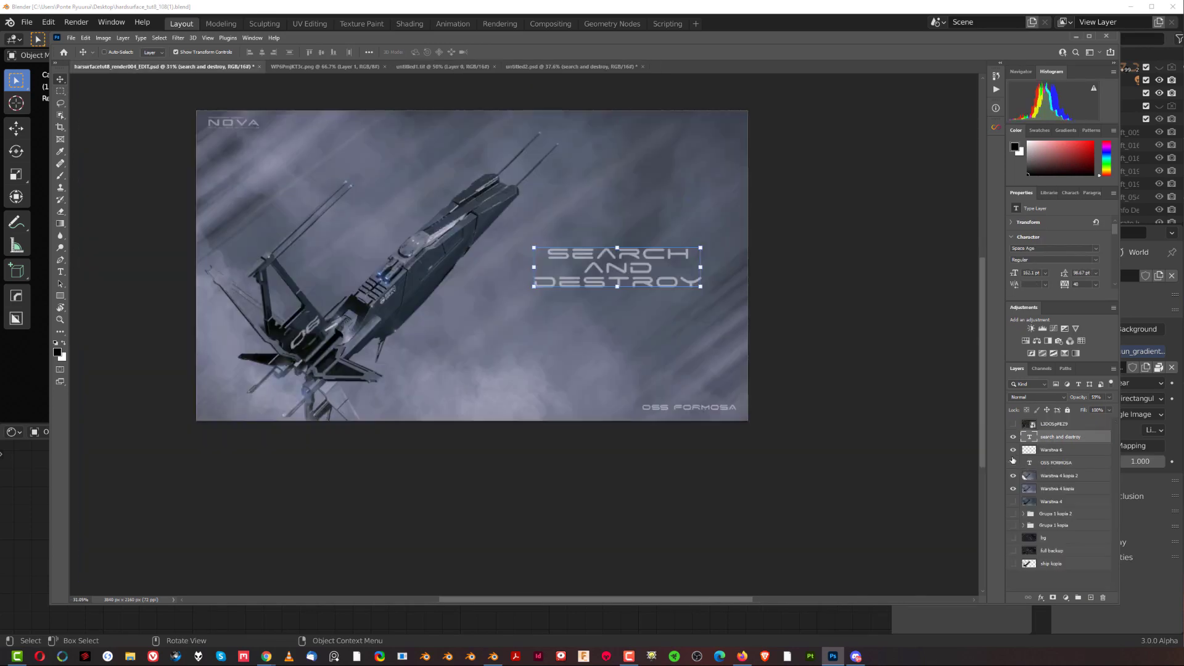
{"action": "left_click", "coordinate": [1012, 462]}
{"action": "left_click", "coordinate": [1013, 436]}
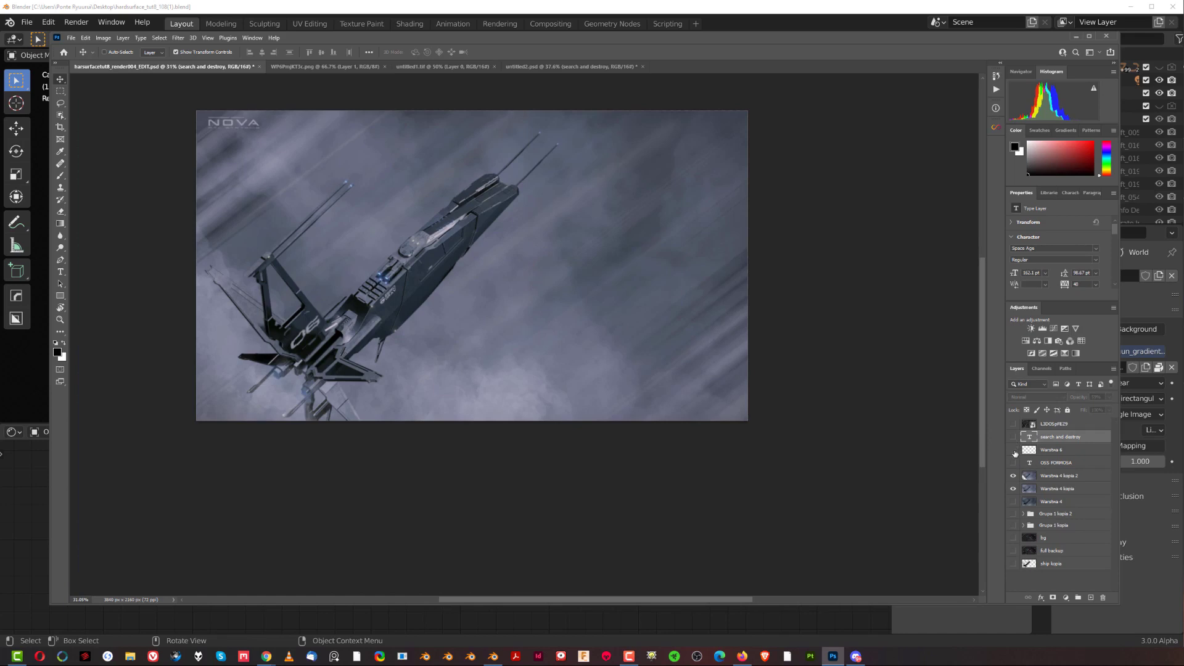
{"action": "left_click", "coordinate": [1013, 450]}
{"action": "left_click_drag", "start_coordinate": [1051, 449], "coordinate": [428, 219]}
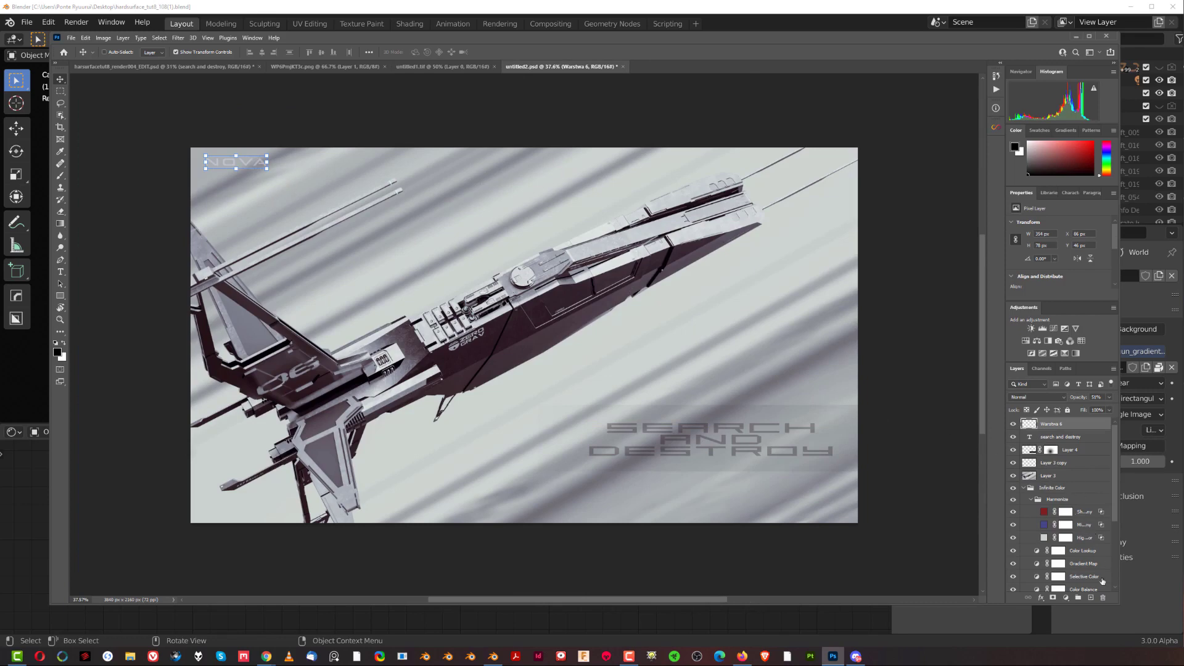
- Darken the NOVA logo with a new layer clipped to Warstwa 6 and filled with the foreground colour
{"action": "left_click", "coordinate": [1092, 598]}
{"action": "left_click", "coordinate": [1054, 427], "text": "alt"}
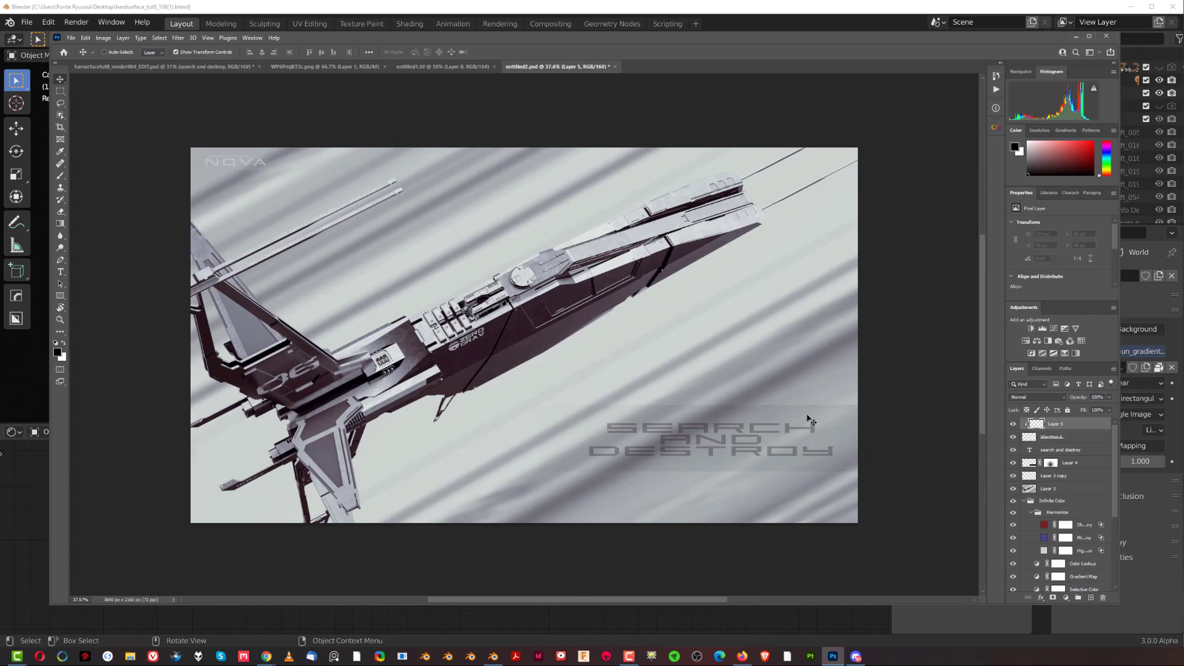
{"action": "left_click", "coordinate": [60, 176]}
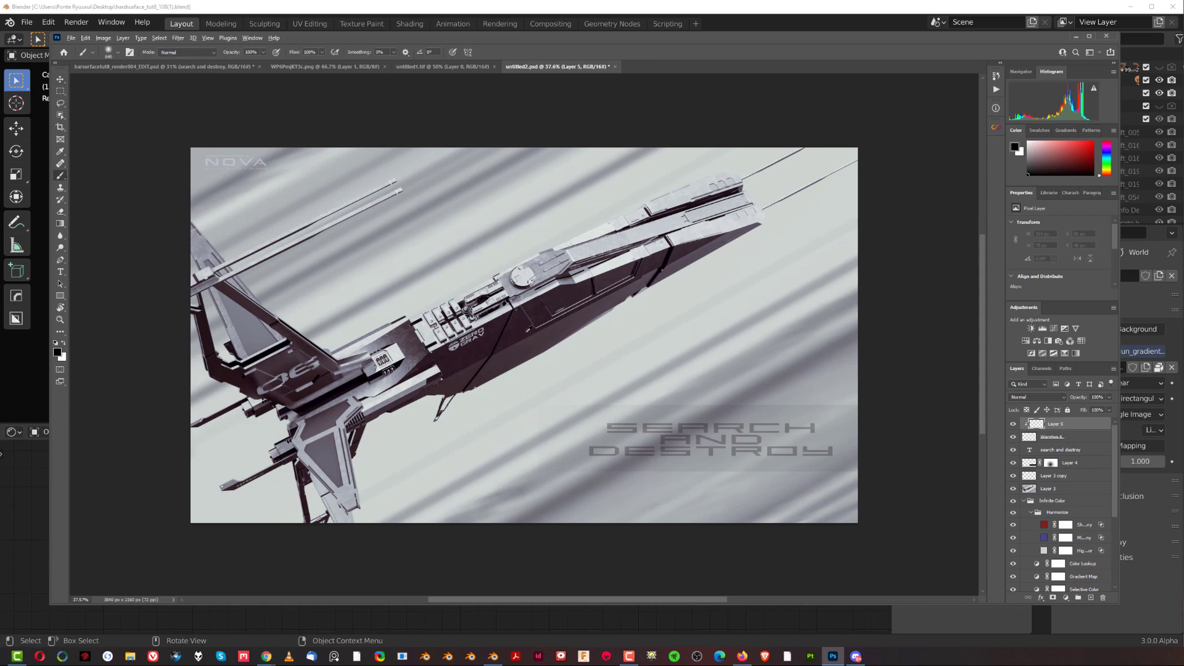
{"action": "key", "text": "alt+BackSpace"}
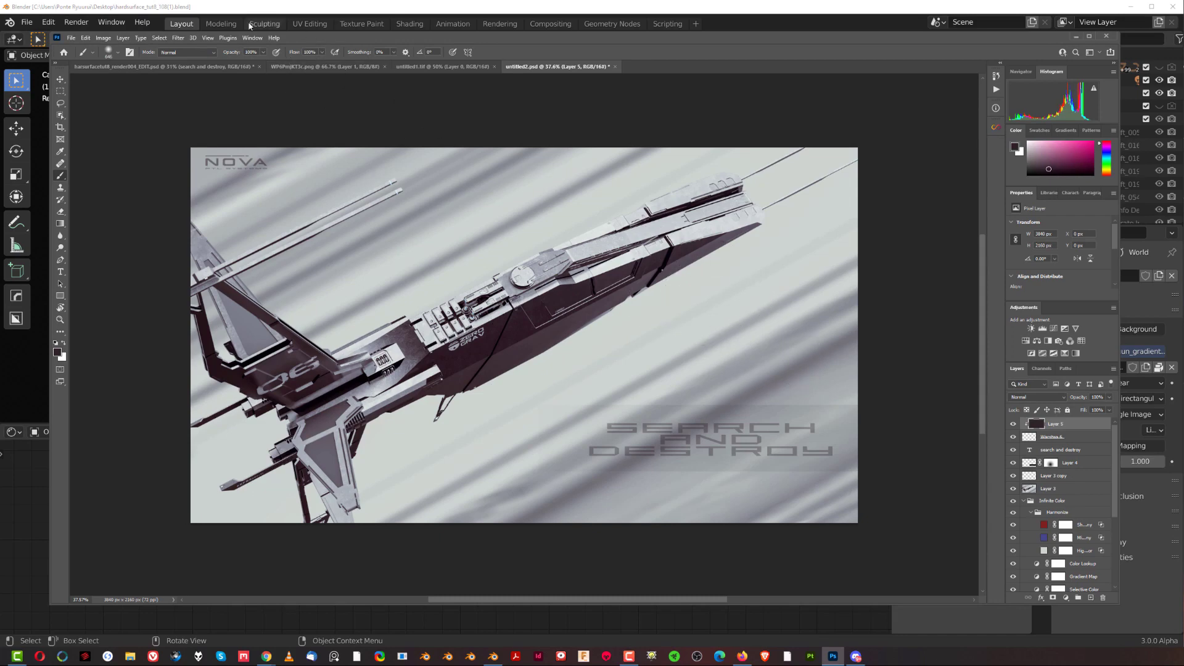
{"action": "left_click", "coordinate": [199, 70]}
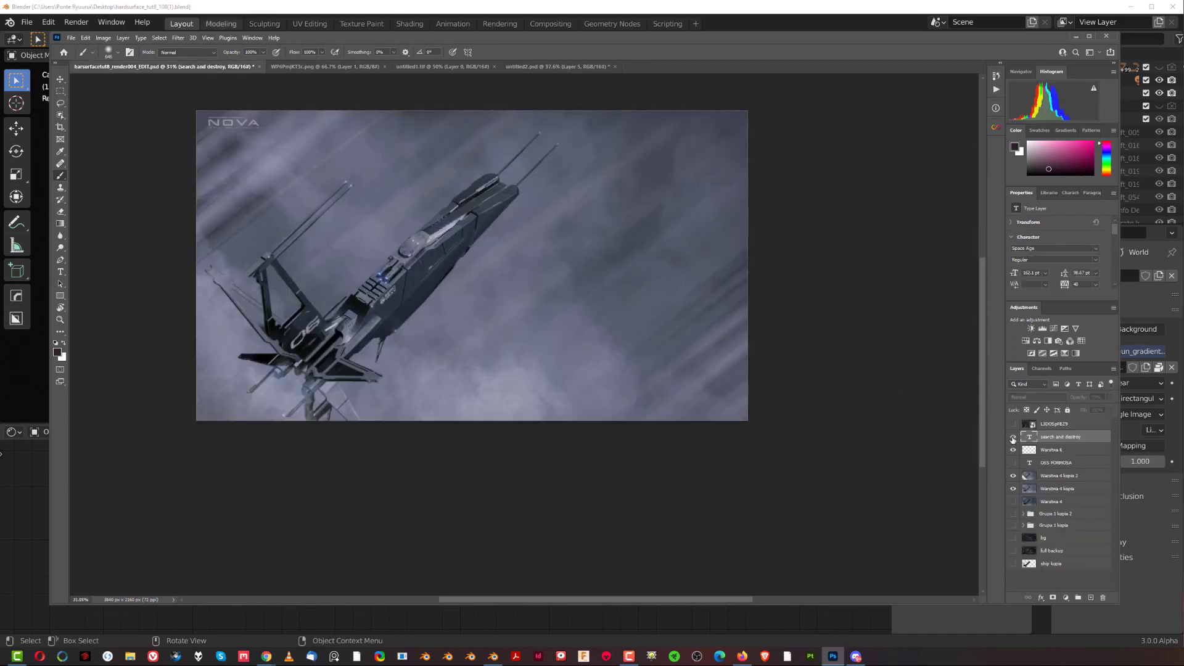
- Make SEARCH AND DESTROY and OSS FORMOSA visible again, then compare the blue and grey posters
{"action": "left_click", "coordinate": [1012, 436]}
{"action": "left_click", "coordinate": [1013, 462]}
{"action": "scroll", "coordinate": [777, 388], "scroll_direction": "up", "scroll_amount": 2, "text": "alt"}
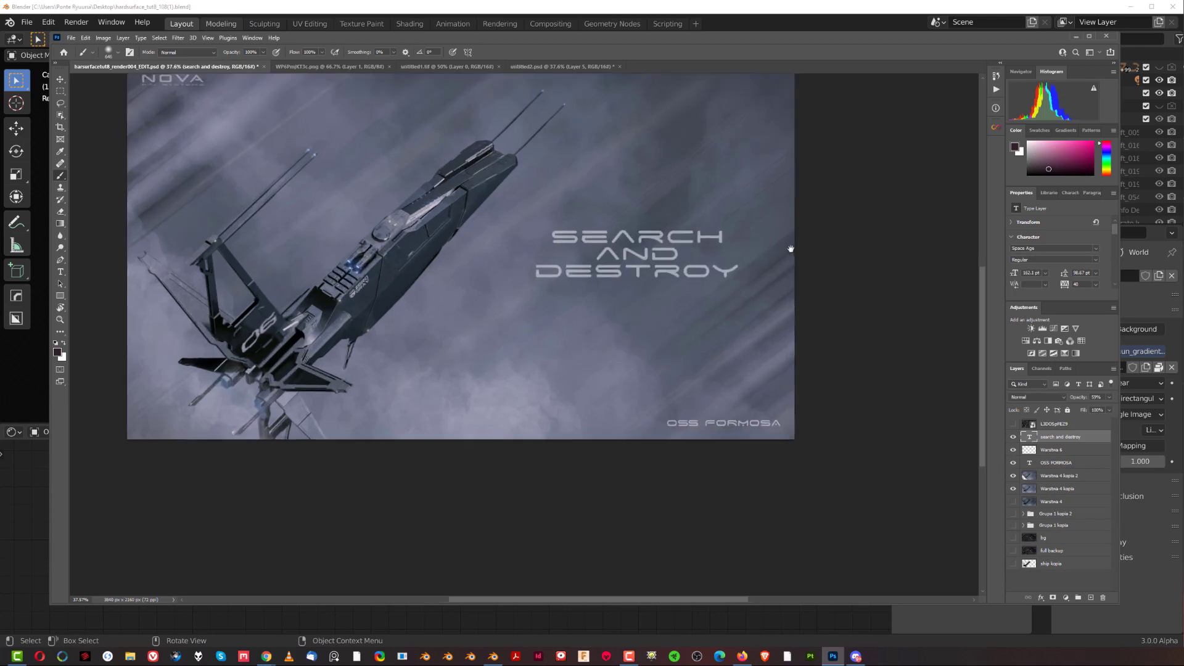
{"action": "left_click_drag", "start_coordinate": [790, 249], "coordinate": [879, 349]}
{"action": "scroll", "coordinate": [854, 349], "scroll_direction": "up", "scroll_amount": 1, "text": "alt"}
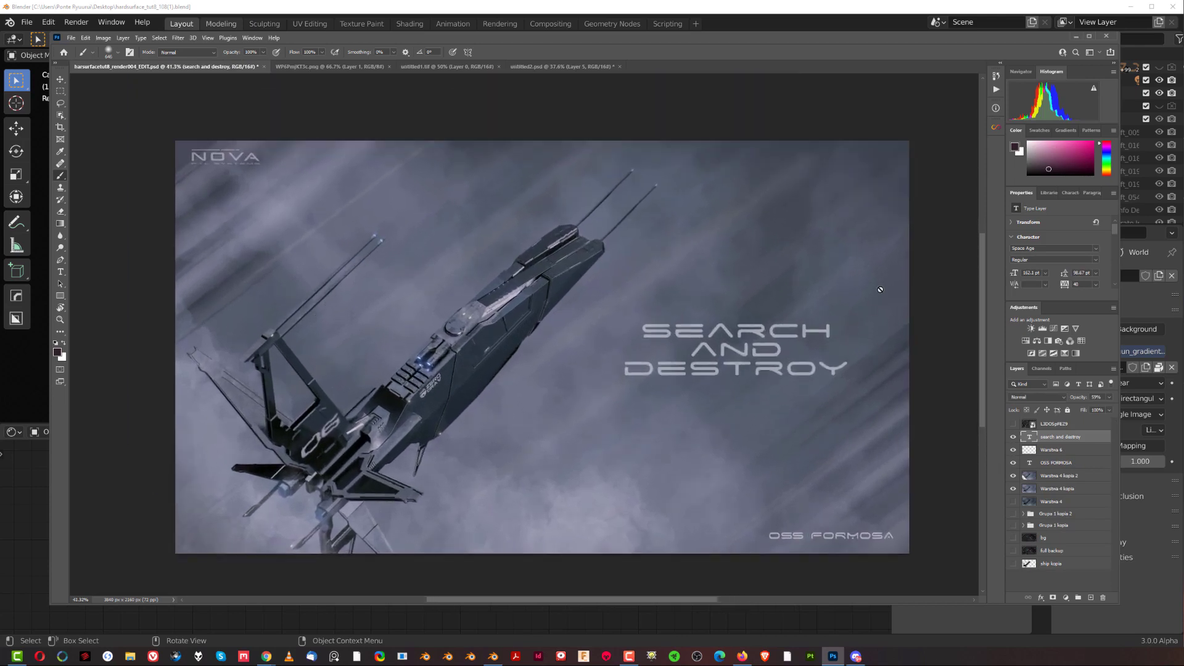
{"action": "left_click", "coordinate": [547, 67]}
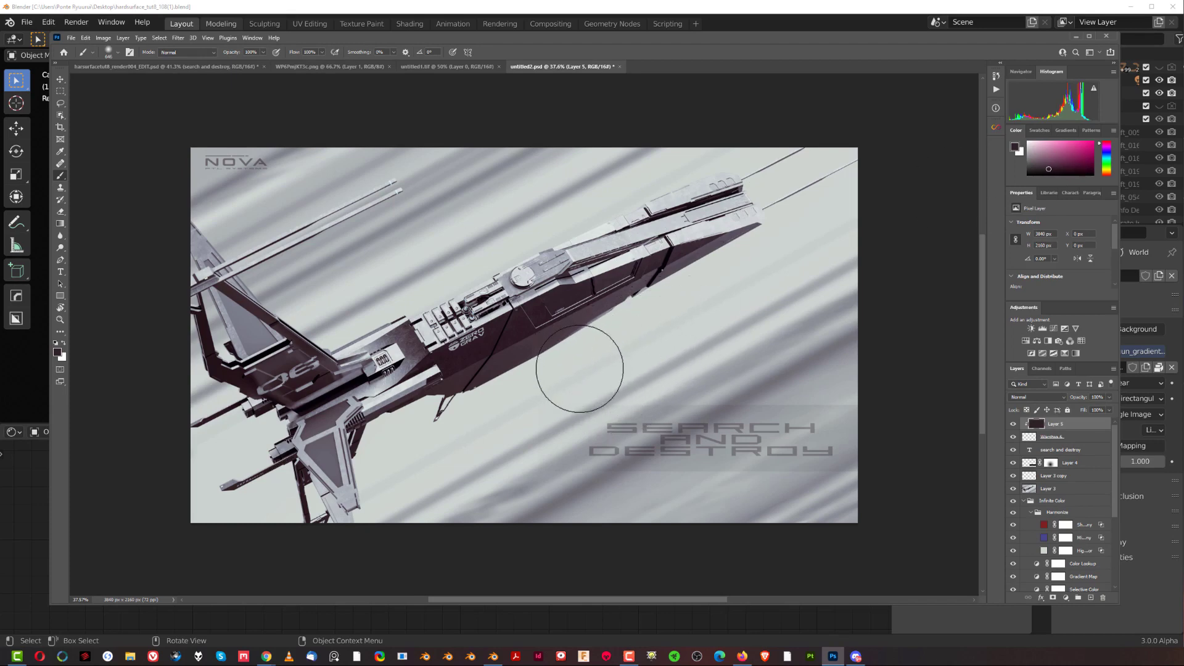
{"action": "left_click", "coordinate": [205, 66]}
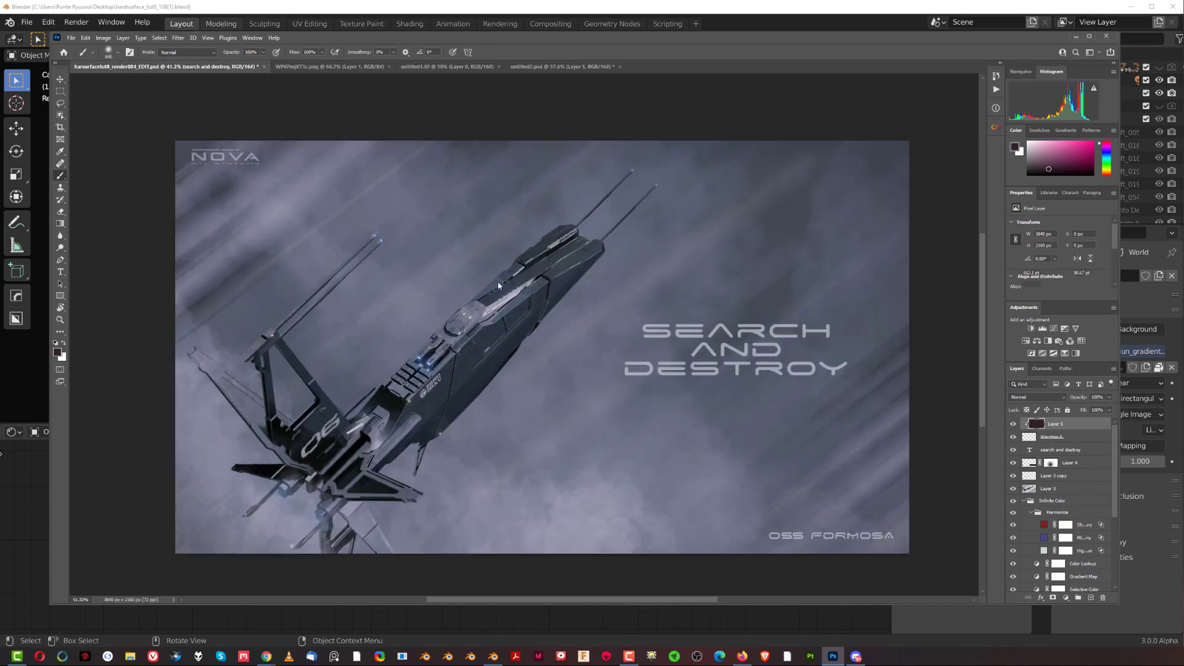
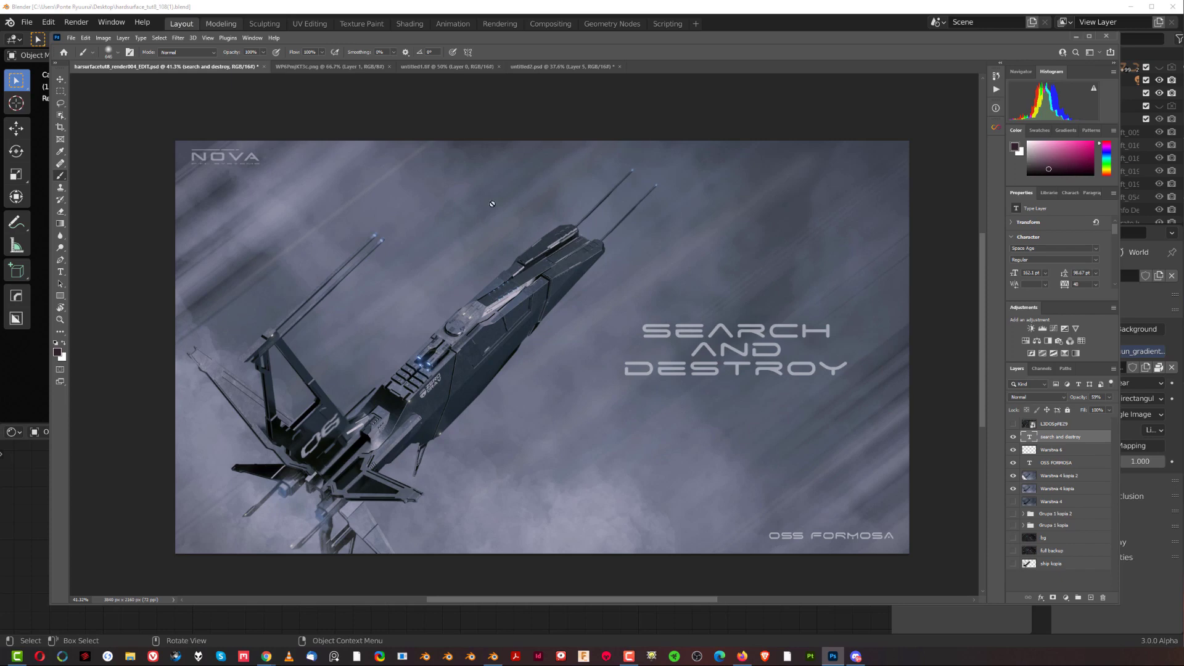
- Switch to the light untitled2.psd poster and fit the whole image on screen
{"action": "left_click", "coordinate": [549, 67]}
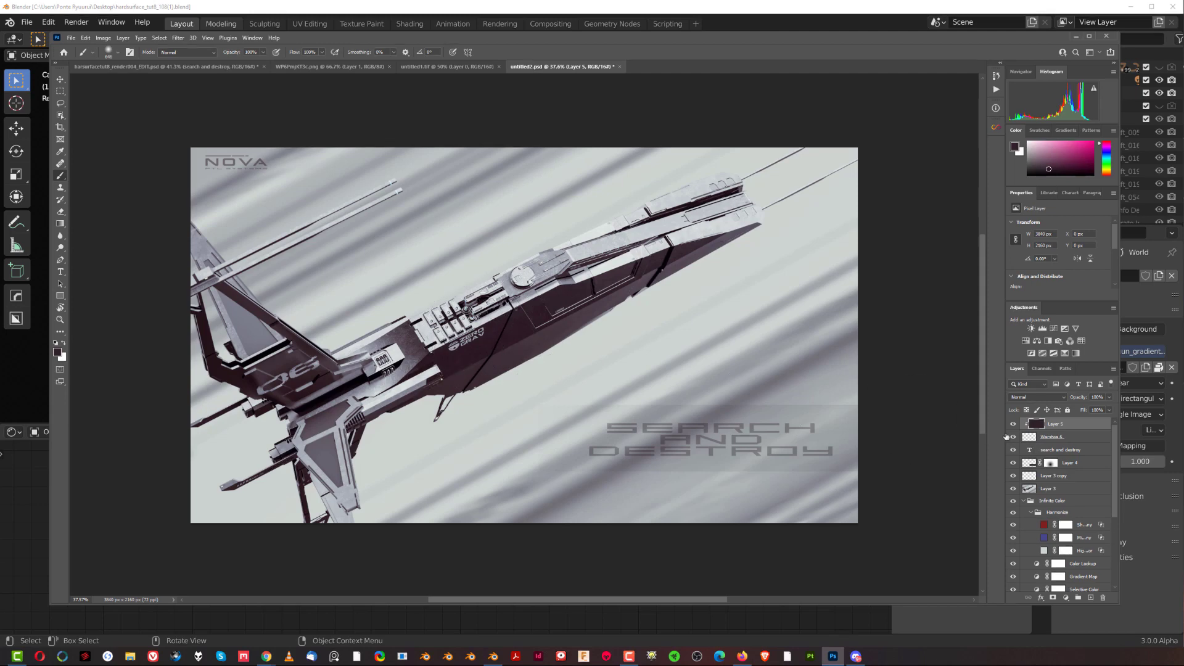
{"action": "key", "text": "ctrl+0"}
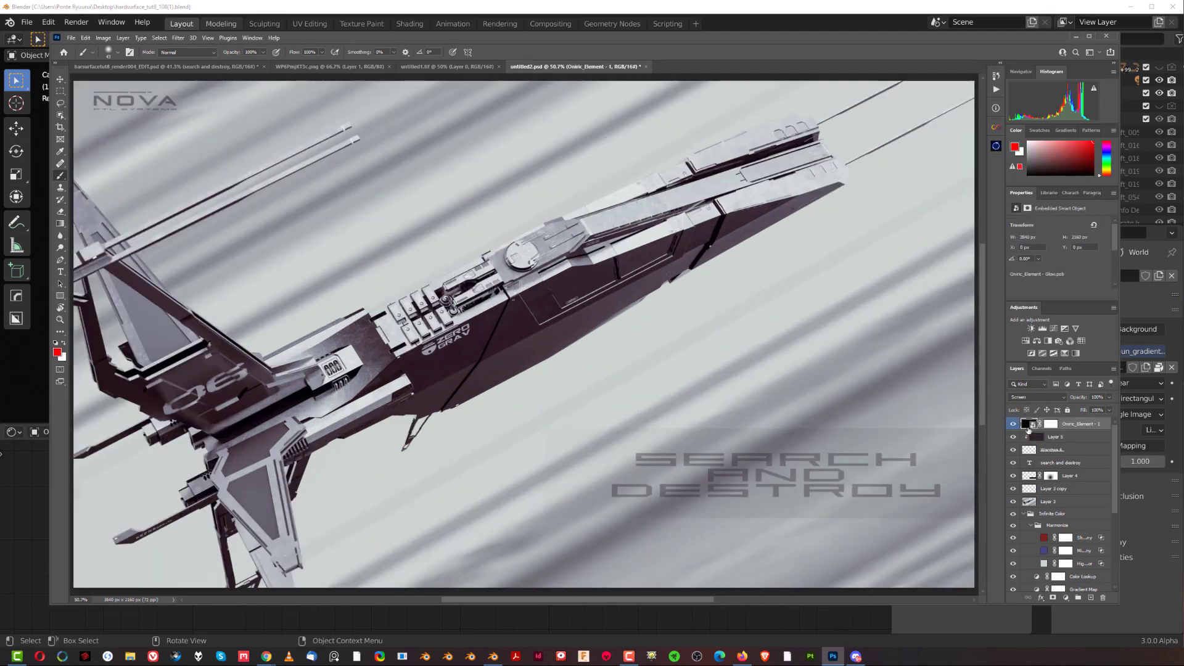
- Add a new layer, choose a pale light-blue colour, and shrink the brush to a small size
{"action": "left_click", "coordinate": [1089, 596]}
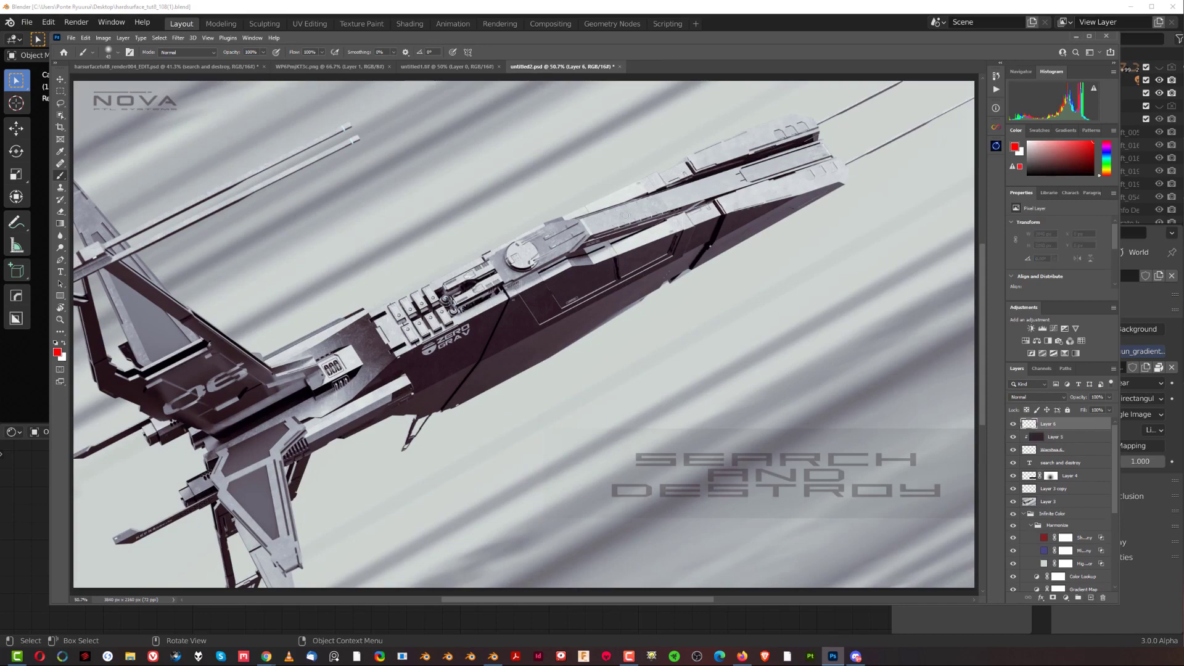
{"action": "scroll", "coordinate": [656, 206], "scroll_direction": "up", "scroll_amount": 16, "text": "alt"}
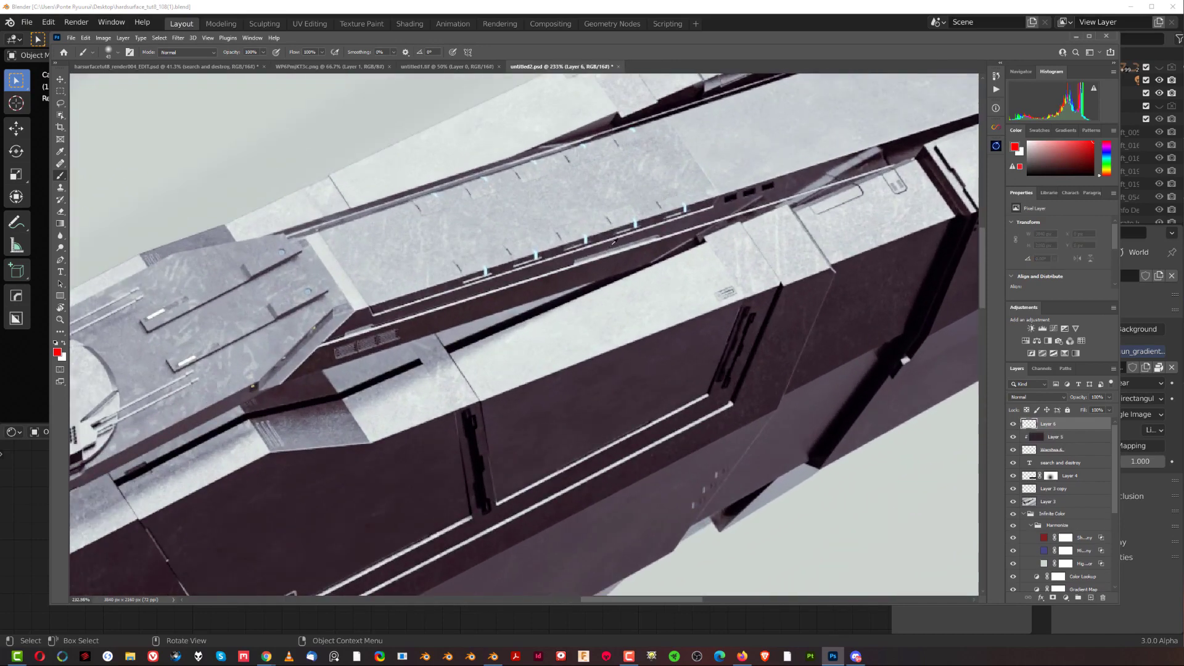
{"action": "scroll", "coordinate": [612, 244], "scroll_direction": "up", "scroll_amount": 3, "text": "alt"}
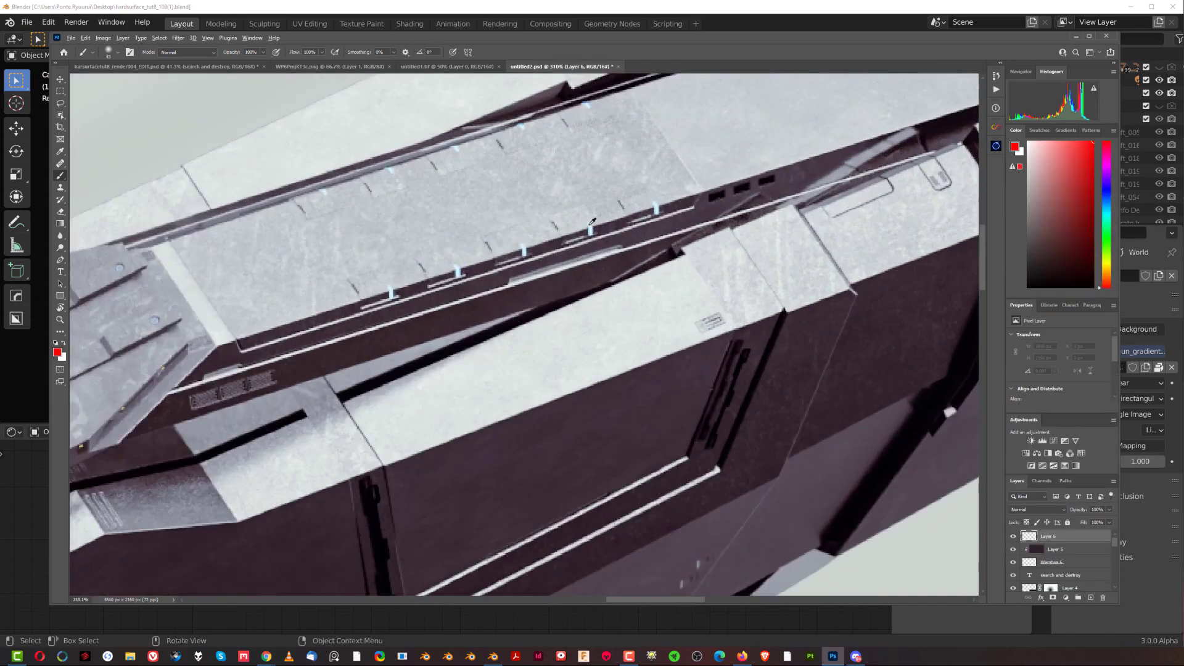
{"action": "left_click", "coordinate": [589, 228], "text": "alt"}
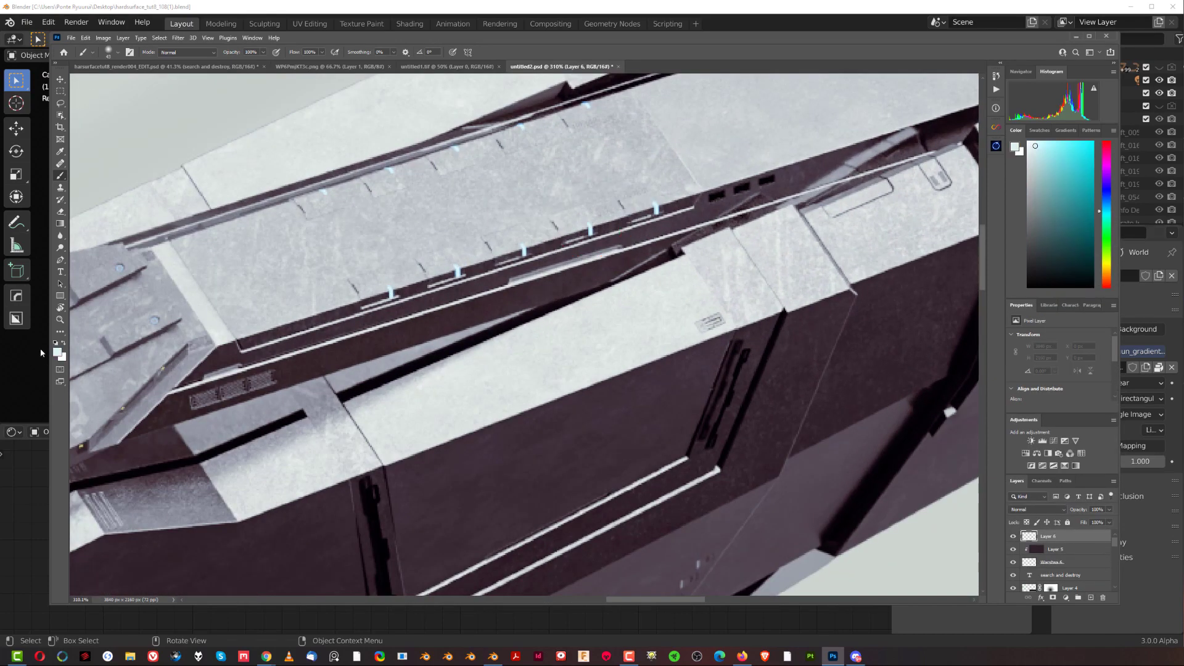
{"action": "left_click", "coordinate": [1108, 205]}
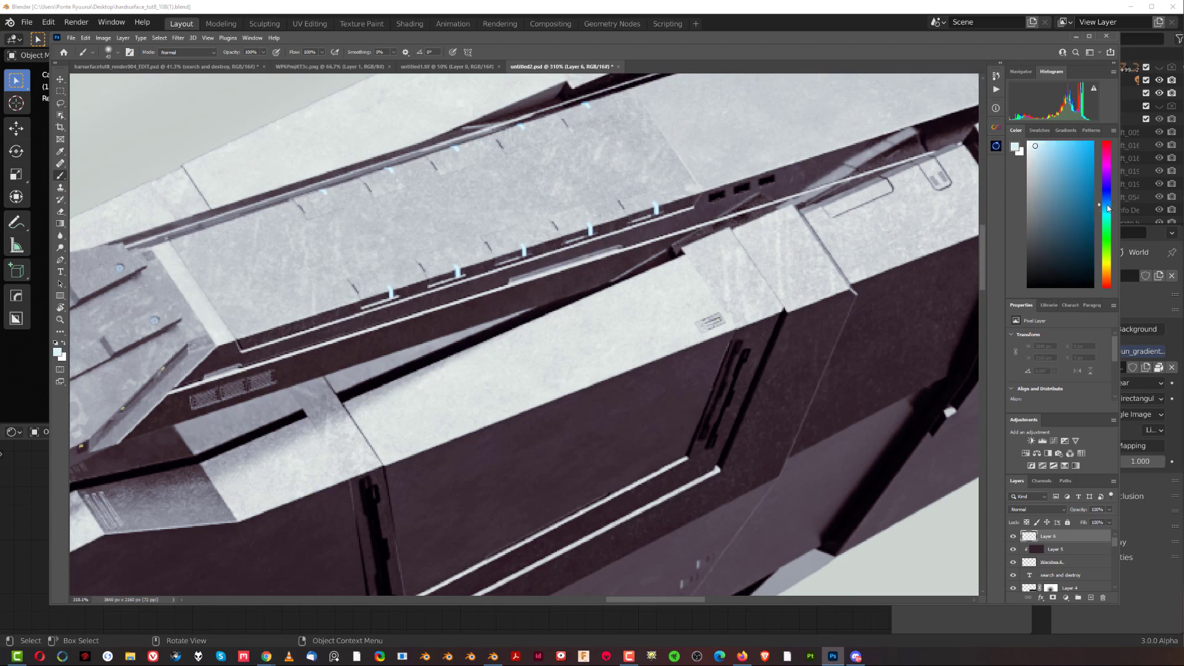
{"action": "left_click_drag", "start_coordinate": [1059, 153], "coordinate": [1042, 140]}
{"action": "right_click_drag", "start_coordinate": [607, 212], "coordinate": [575, 195], "text": "alt"}
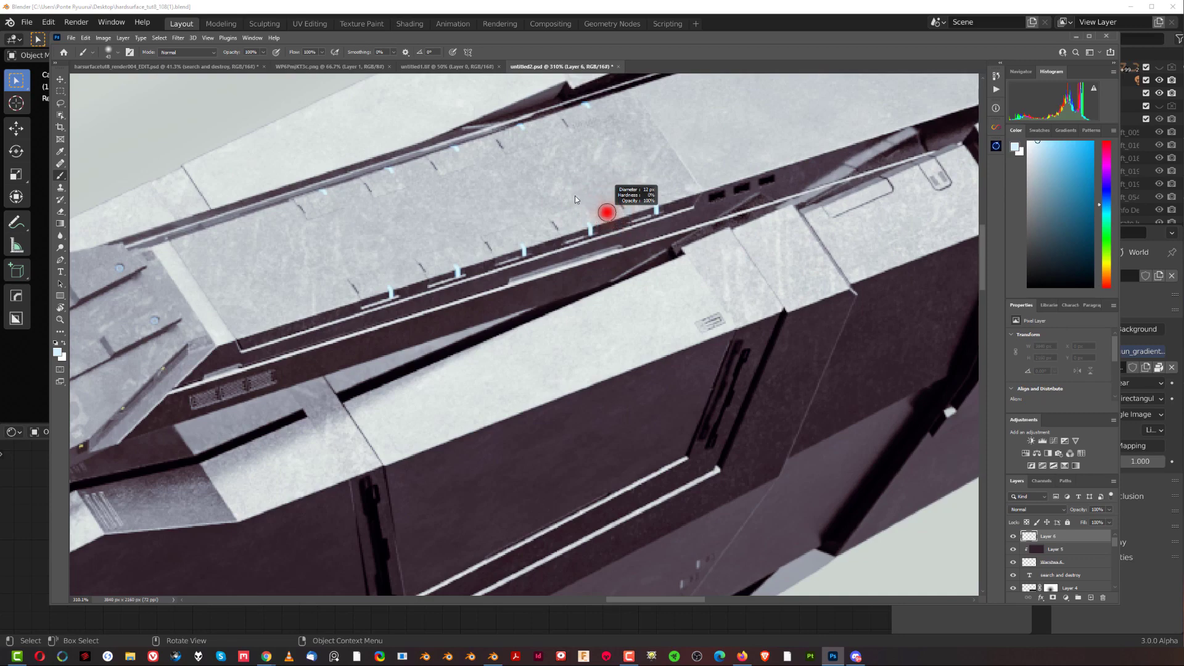
{"action": "scroll", "coordinate": [650, 212], "scroll_direction": "up", "scroll_amount": 3, "text": "alt"}
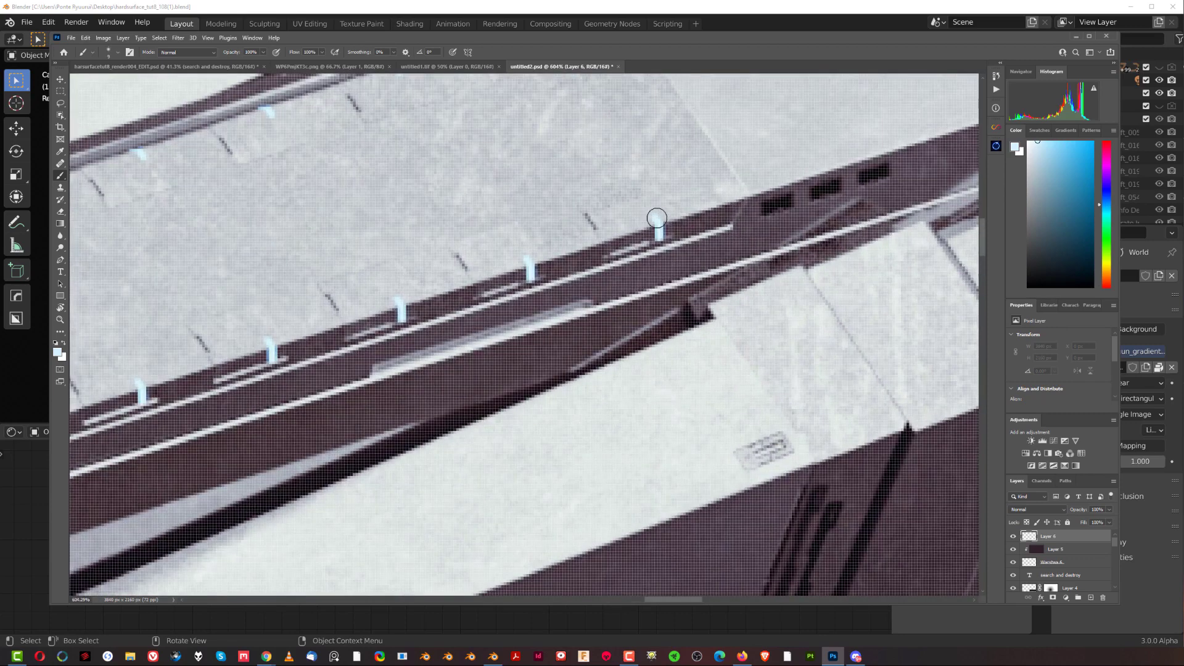
{"action": "right_click_drag", "start_coordinate": [657, 218], "coordinate": [657, 216], "text": "alt"}
- Paint small light-blue glows and dabs over the hull's thin highlight lines
{"action": "left_click_drag", "start_coordinate": [656, 219], "coordinate": [658, 240]}
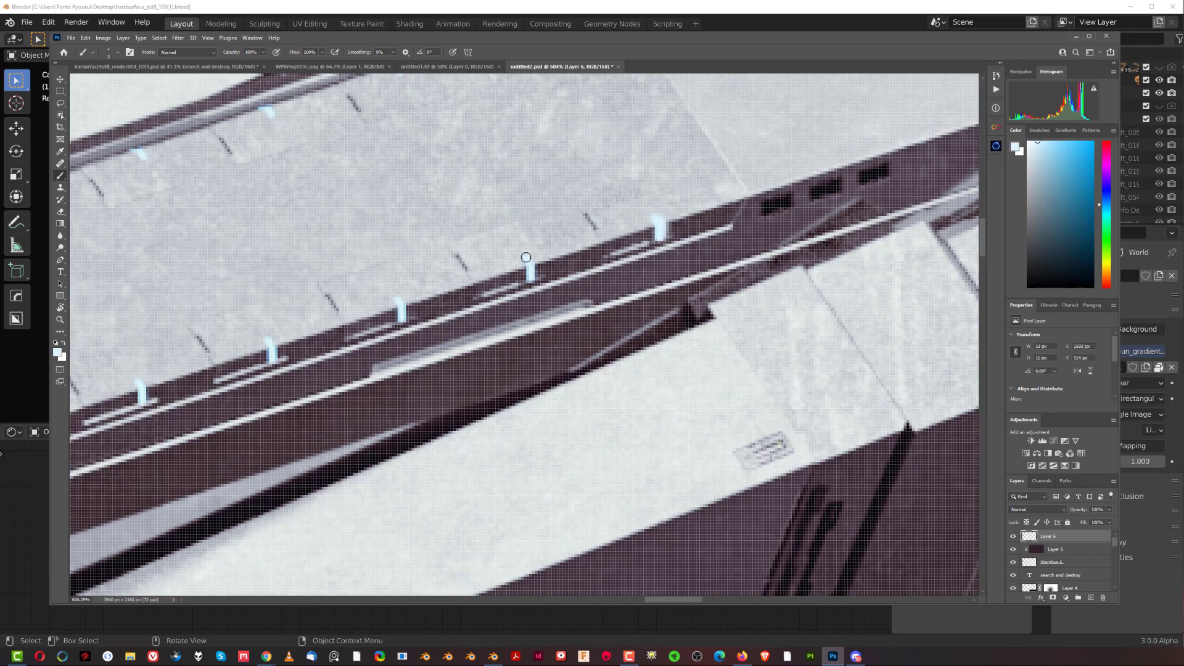
{"action": "left_click_drag", "start_coordinate": [526, 257], "coordinate": [530, 283]}
{"action": "left_click_drag", "start_coordinate": [397, 298], "coordinate": [401, 311]}
{"action": "mouse_move", "coordinate": [269, 342]}
{"action": "left_mouse_down"}
{"action": "mouse_move", "coordinate": [271, 363]}
{"action": "mouse_move", "coordinate": [423, 281]}
{"action": "mouse_move", "coordinate": [800, 234]}
{"action": "left_mouse_up"}
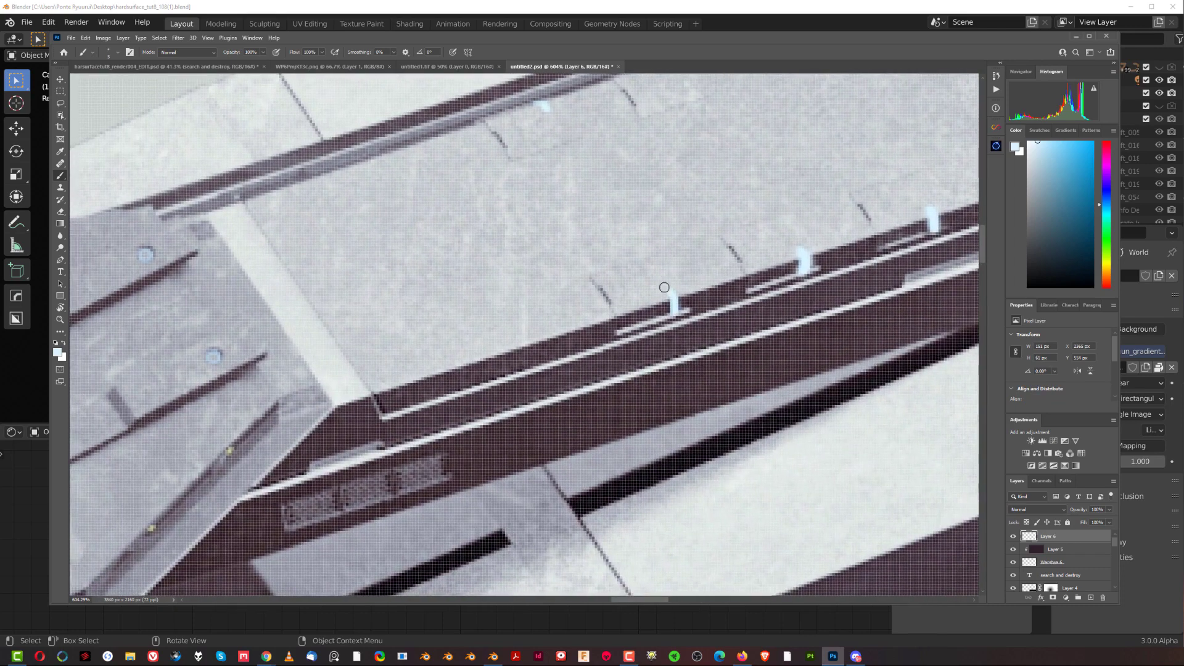
{"action": "left_click_drag", "start_coordinate": [669, 292], "coordinate": [674, 308]}
{"action": "mouse_move", "coordinate": [631, 273]}
{"action": "left_mouse_down"}
{"action": "mouse_move", "coordinate": [597, 299]}
{"action": "mouse_move", "coordinate": [568, 422]}
{"action": "left_mouse_up"}
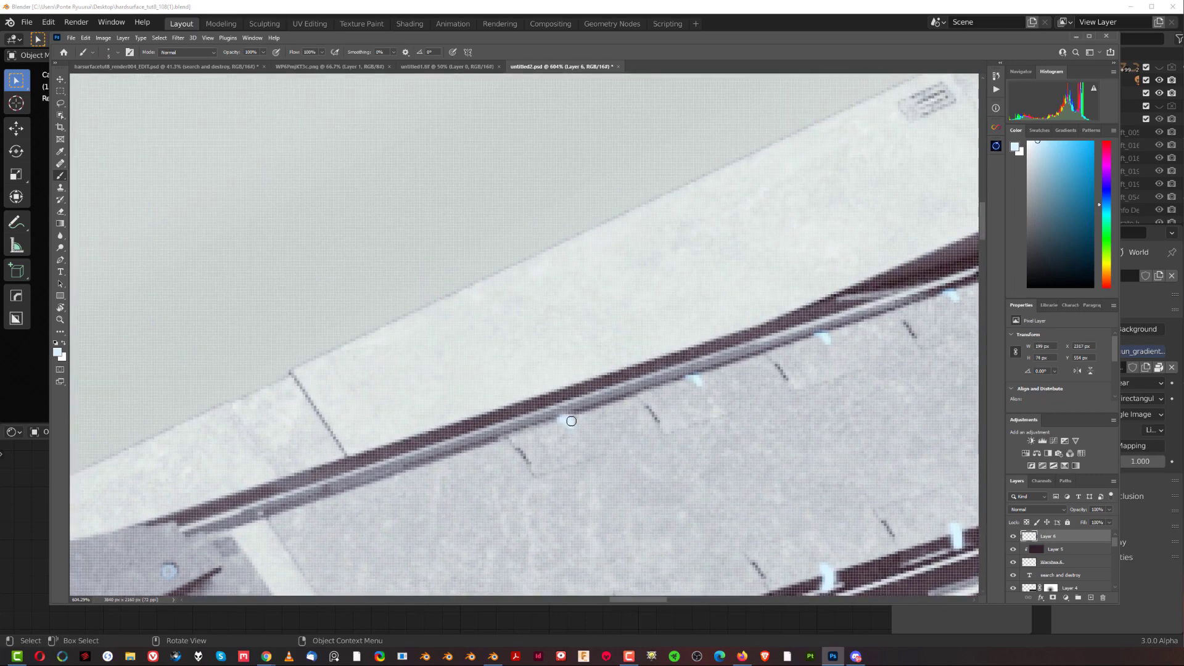
{"action": "left_click", "coordinate": [570, 421]}
{"action": "left_click", "coordinate": [821, 337]}
{"action": "left_click_drag", "start_coordinate": [823, 336], "coordinate": [577, 385]}
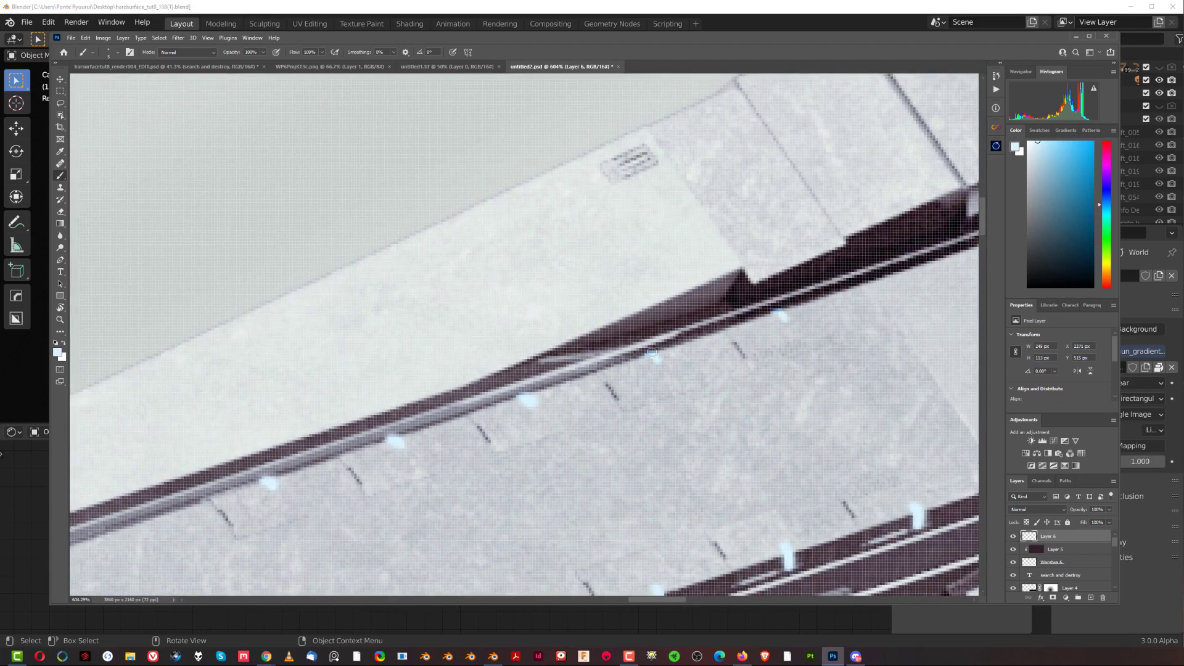
{"action": "left_click_drag", "start_coordinate": [649, 355], "coordinate": [656, 358]}
{"action": "left_click", "coordinate": [776, 316]}
- Set the Layer 6 hull lights to Linear Dodge (Add) blending
{"action": "left_click", "coordinate": [1058, 512]}
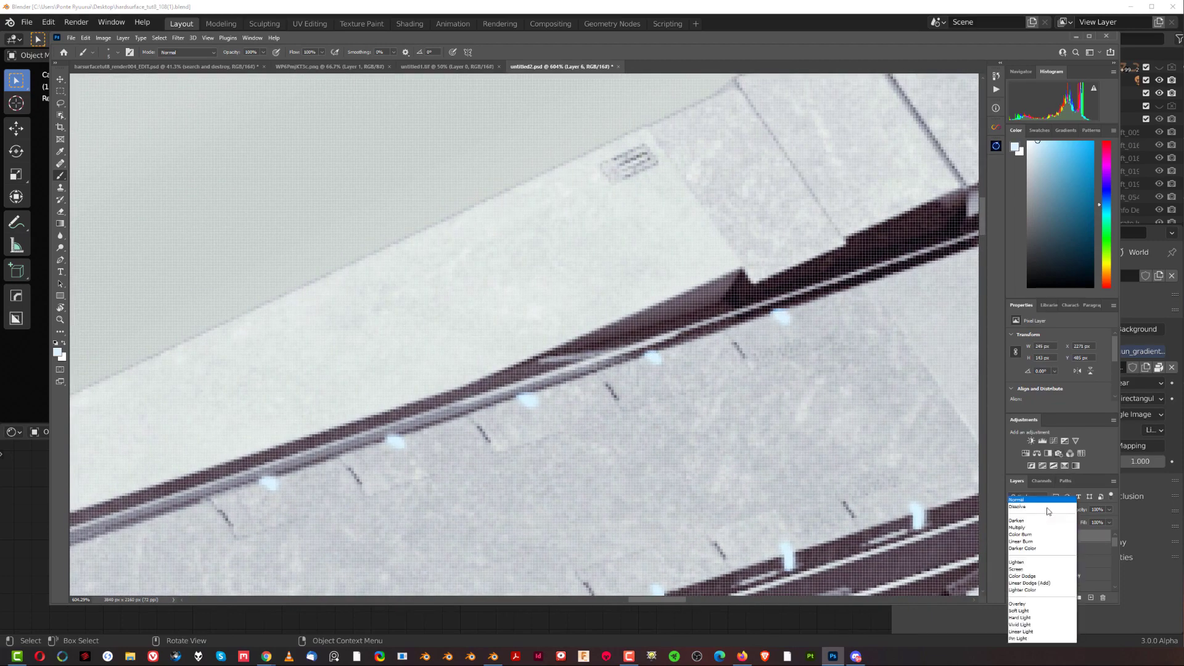
{"action": "left_click", "coordinate": [1026, 500]}
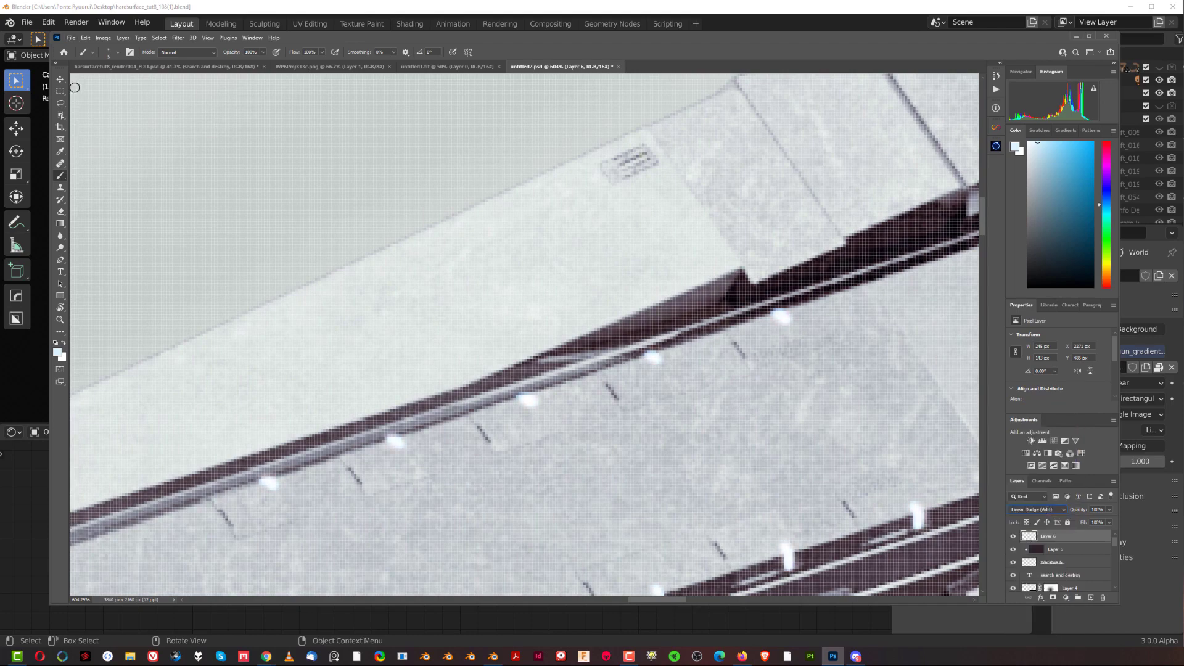
{"action": "key", "text": "v"}
{"action": "scroll", "coordinate": [557, 299], "scroll_direction": "down", "scroll_amount": 5, "text": "alt"}
{"action": "scroll", "coordinate": [596, 336], "scroll_direction": "down", "scroll_amount": 6, "text": "alt"}
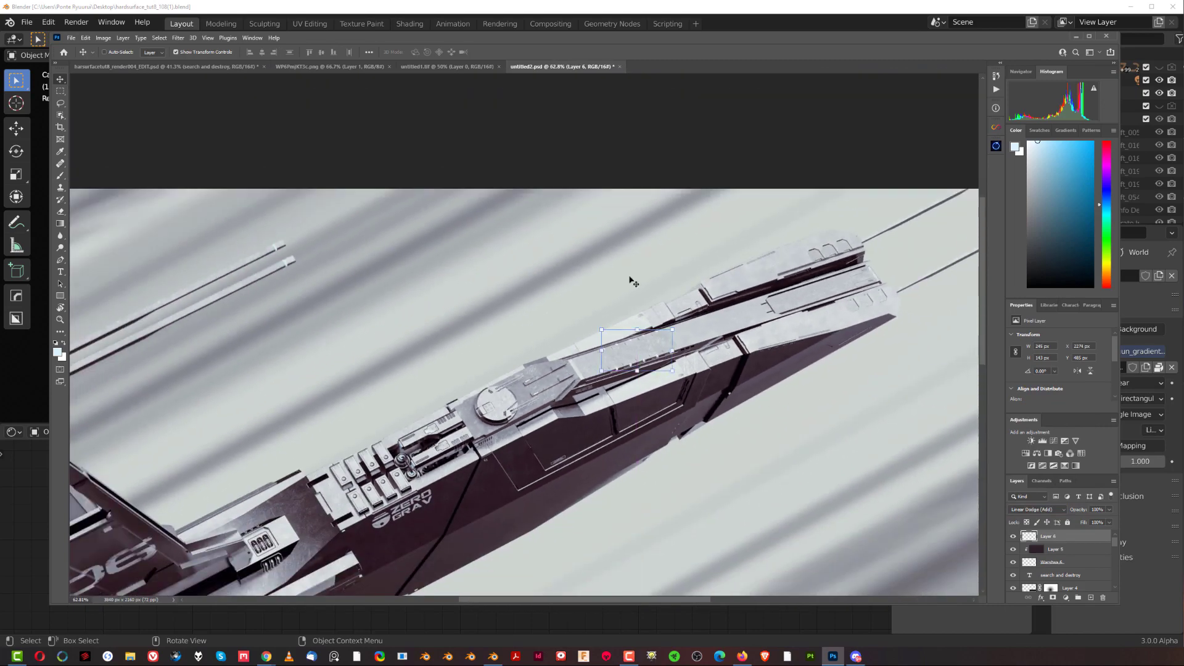
{"action": "left_click", "coordinate": [1056, 563]}
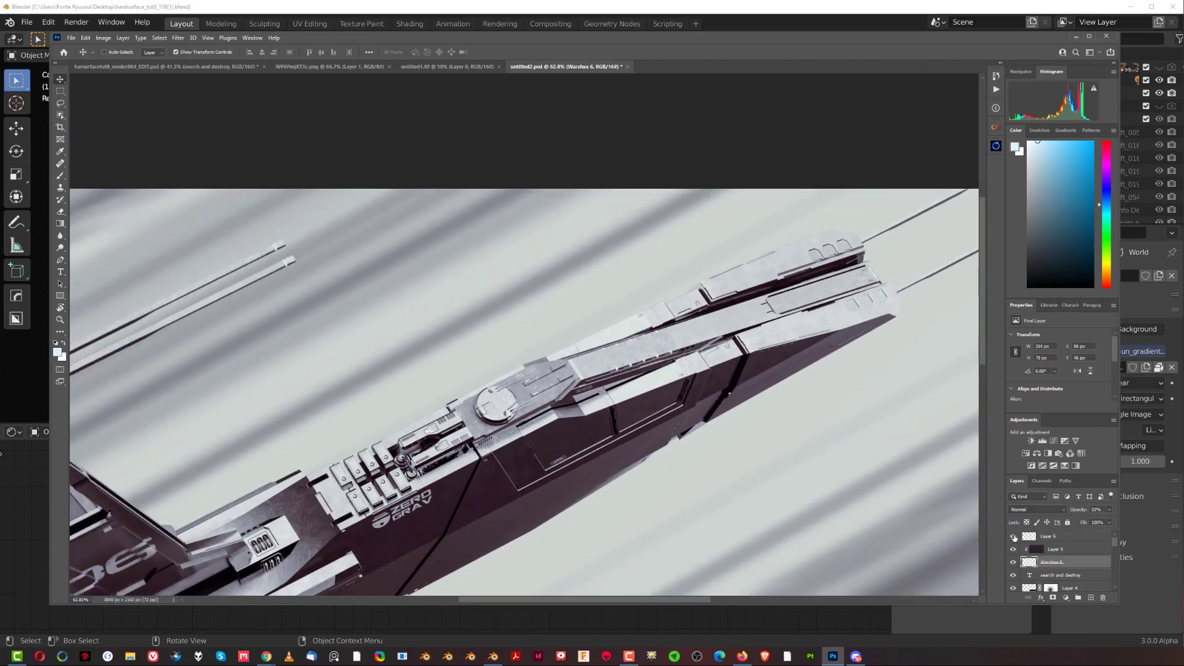
{"action": "left_click", "coordinate": [1076, 537]}
- Duplicate Layer 6 as a Soft Light copy, apply a 1.7-pixel Gaussian Blur, and add Layer 7
{"action": "key", "text": "ctrl+j"}
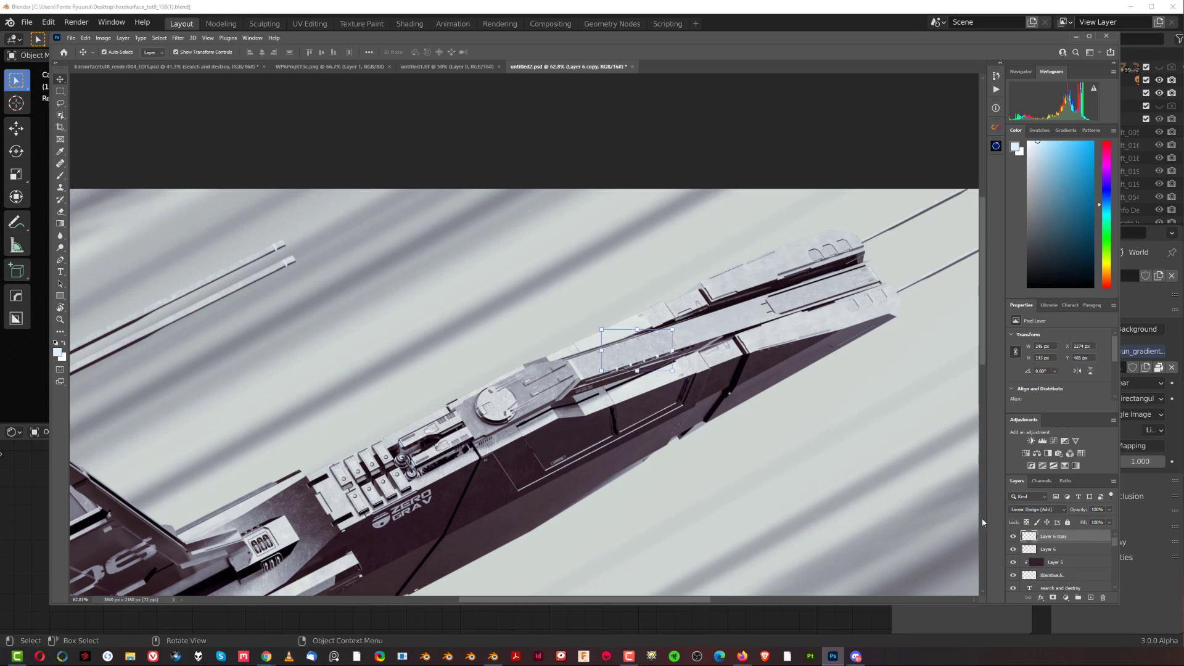
{"action": "left_click", "coordinate": [1046, 511]}
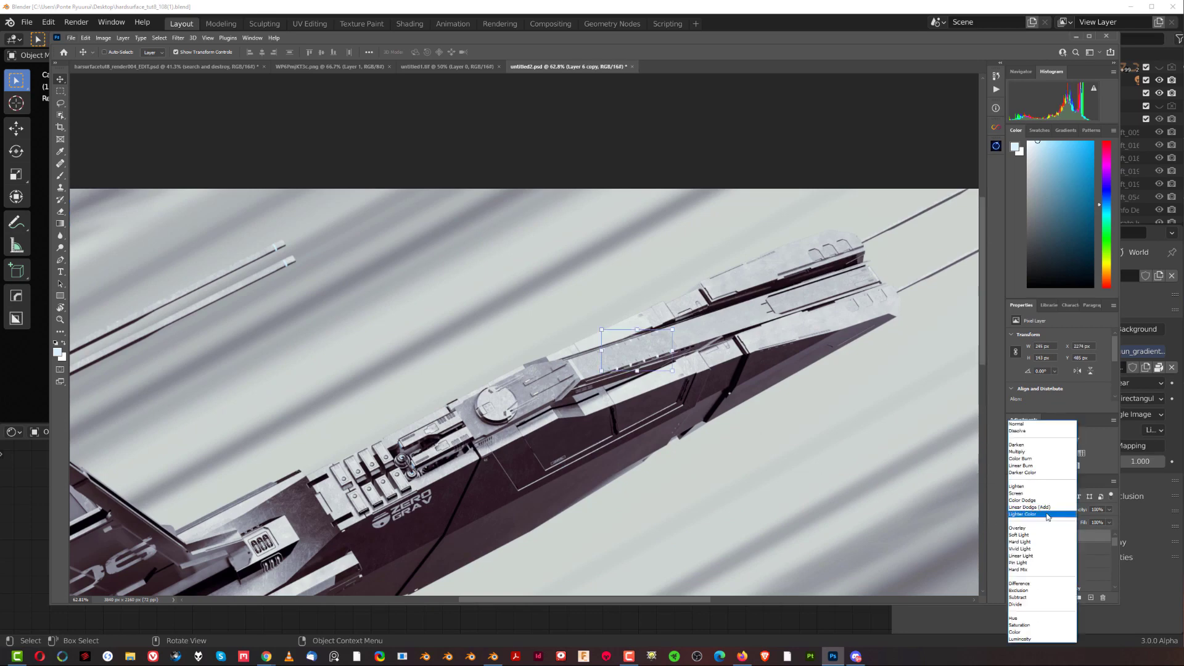
{"action": "left_click", "coordinate": [1035, 539]}
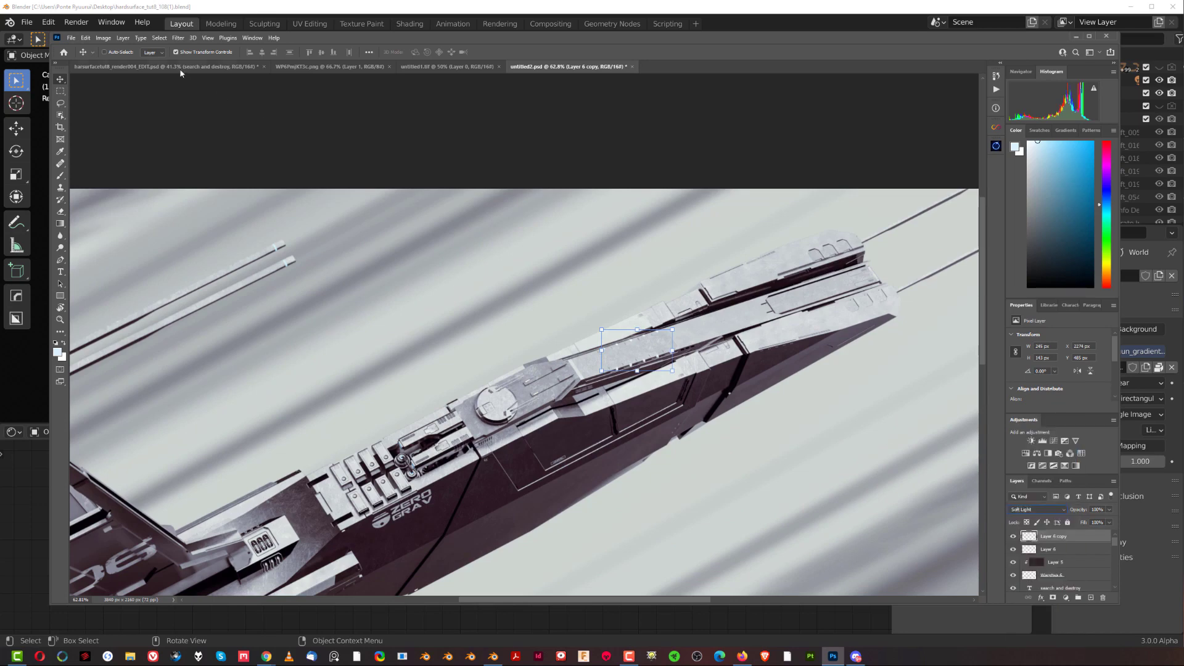
{"action": "left_click", "coordinate": [178, 38]}
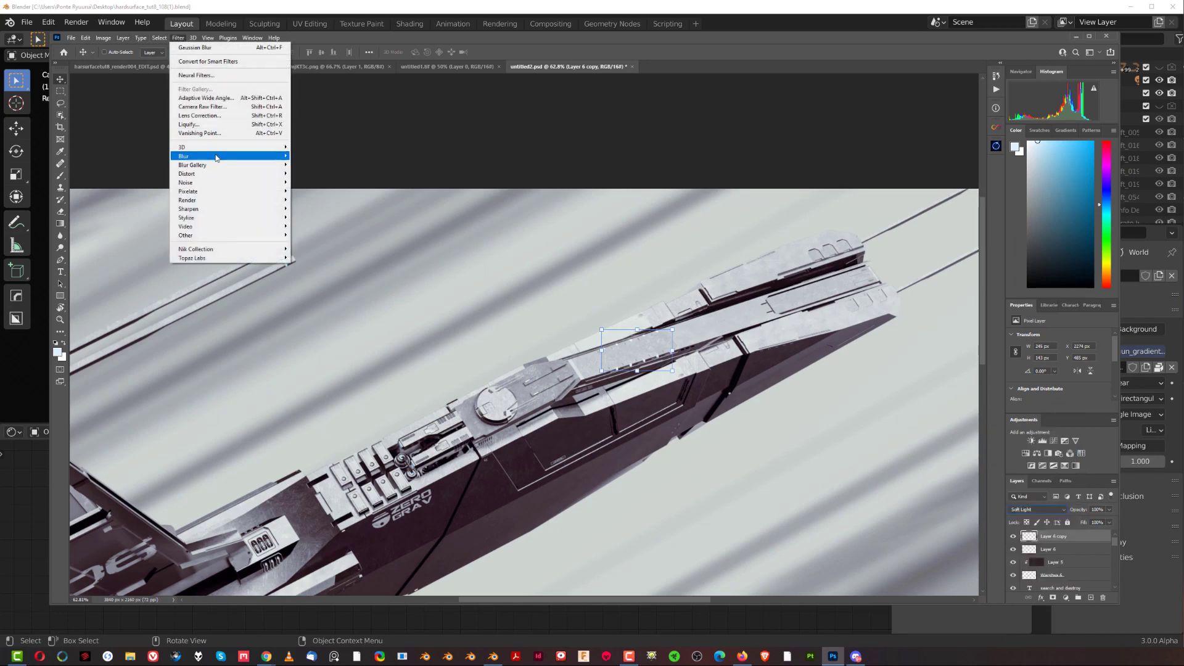
{"action": "mouse_move", "coordinate": [226, 160]}
{"action": "left_click", "coordinate": [317, 191]}
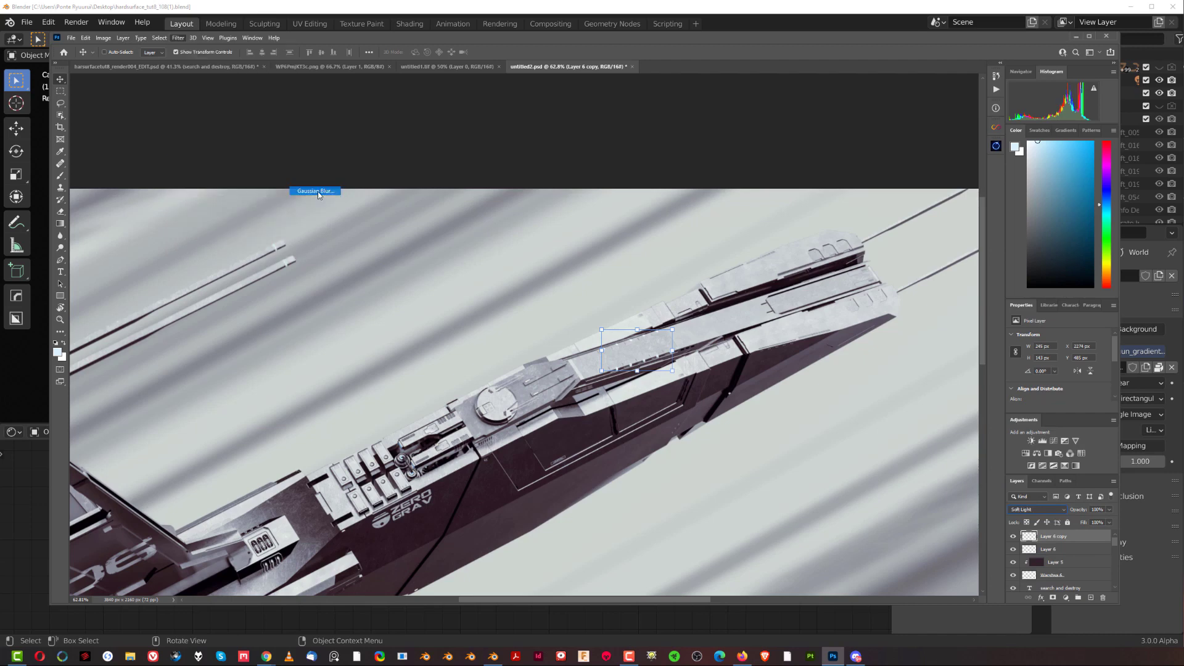
{"action": "left_click", "coordinate": [902, 442]}
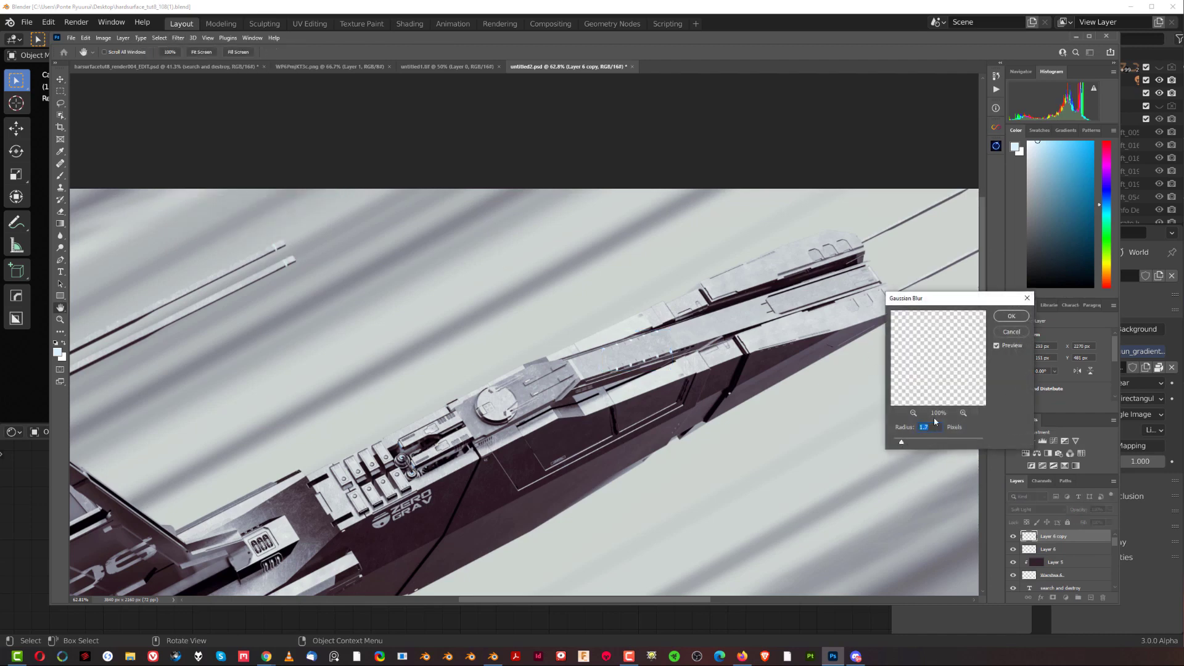
{"action": "left_click", "coordinate": [1009, 316]}
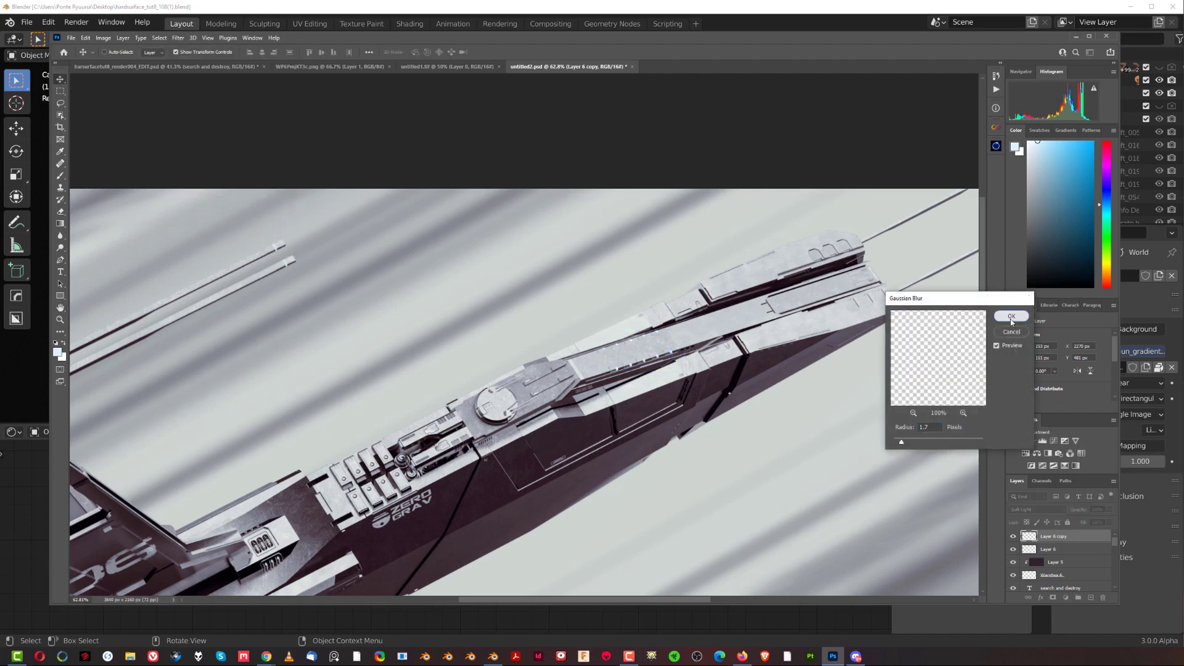
{"action": "left_click", "coordinate": [1092, 598]}
- With a soft brush of about 61 px, paint pale-blue glows over the lower groove lights
{"action": "scroll", "coordinate": [696, 455], "scroll_direction": "up", "scroll_amount": 4, "text": "alt"}
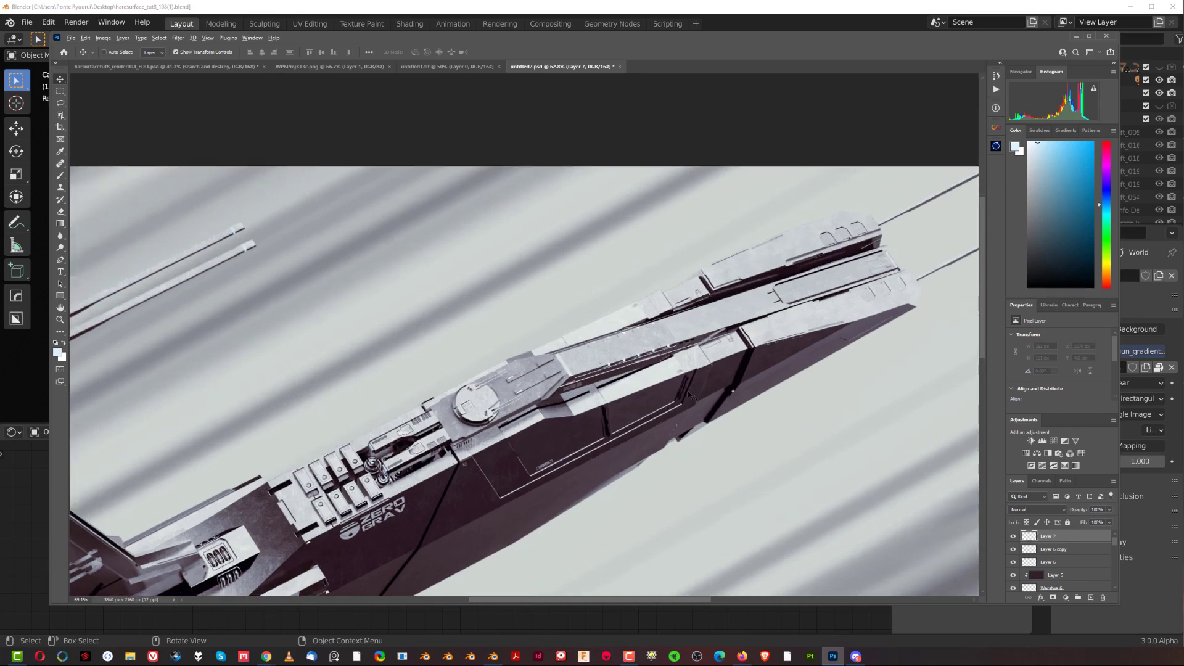
{"action": "scroll", "coordinate": [711, 453], "scroll_direction": "up", "scroll_amount": 6, "text": "alt"}
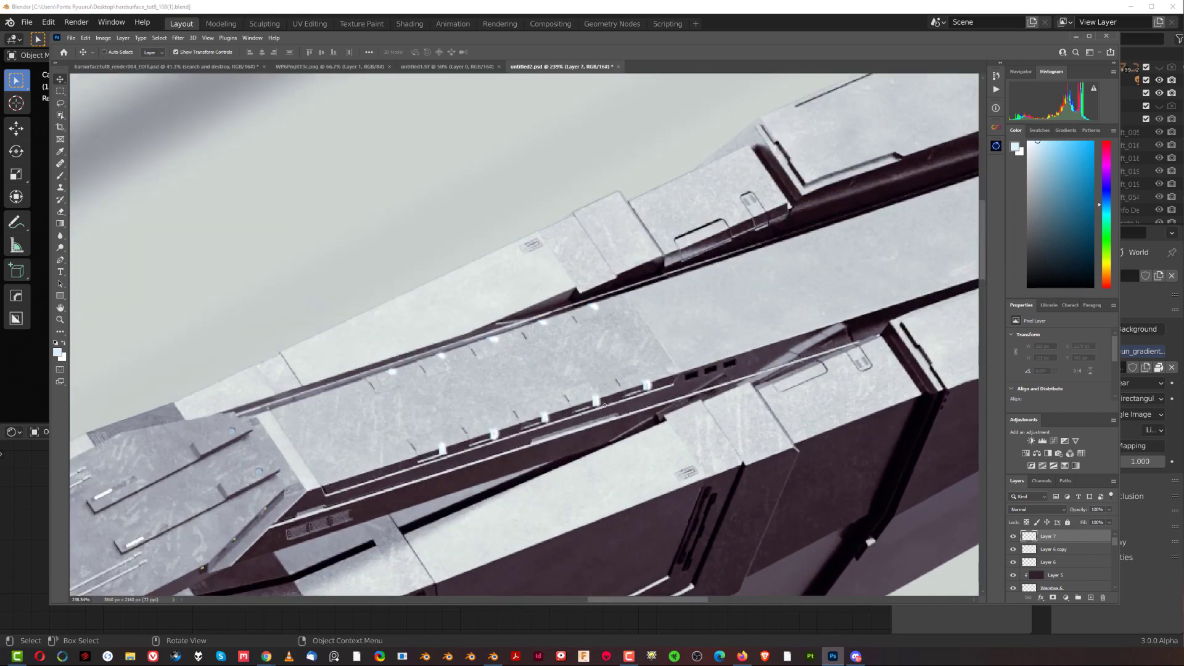
{"action": "key", "text": "b"}
{"action": "right_click_drag", "start_coordinate": [643, 375], "coordinate": [671, 375], "text": "alt"}
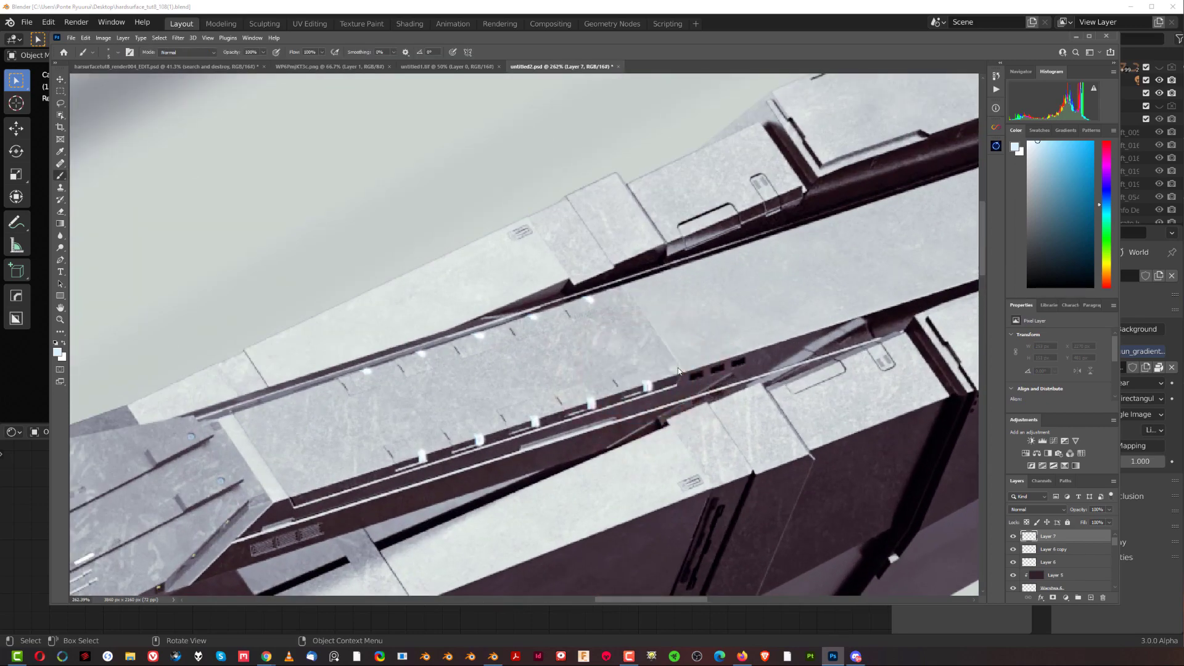
{"action": "left_click", "coordinate": [647, 386]}
{"action": "left_click", "coordinate": [589, 395]}
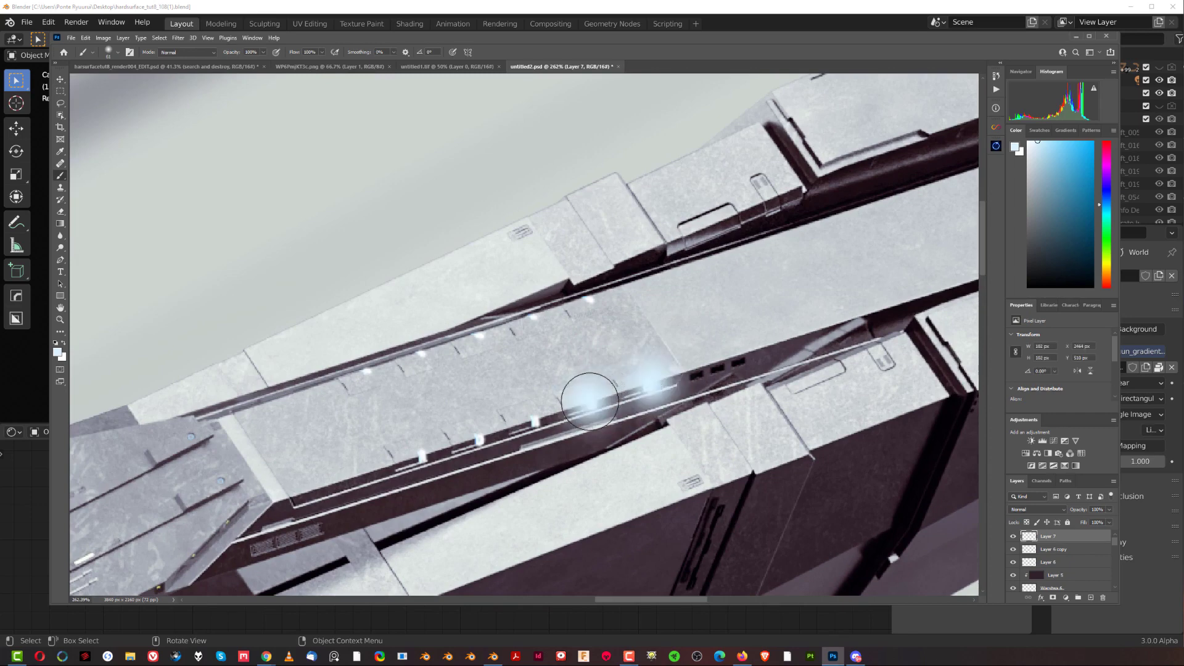
{"action": "left_click", "coordinate": [532, 409]}
{"action": "left_click", "coordinate": [478, 430]}
{"action": "left_click", "coordinate": [415, 459]}
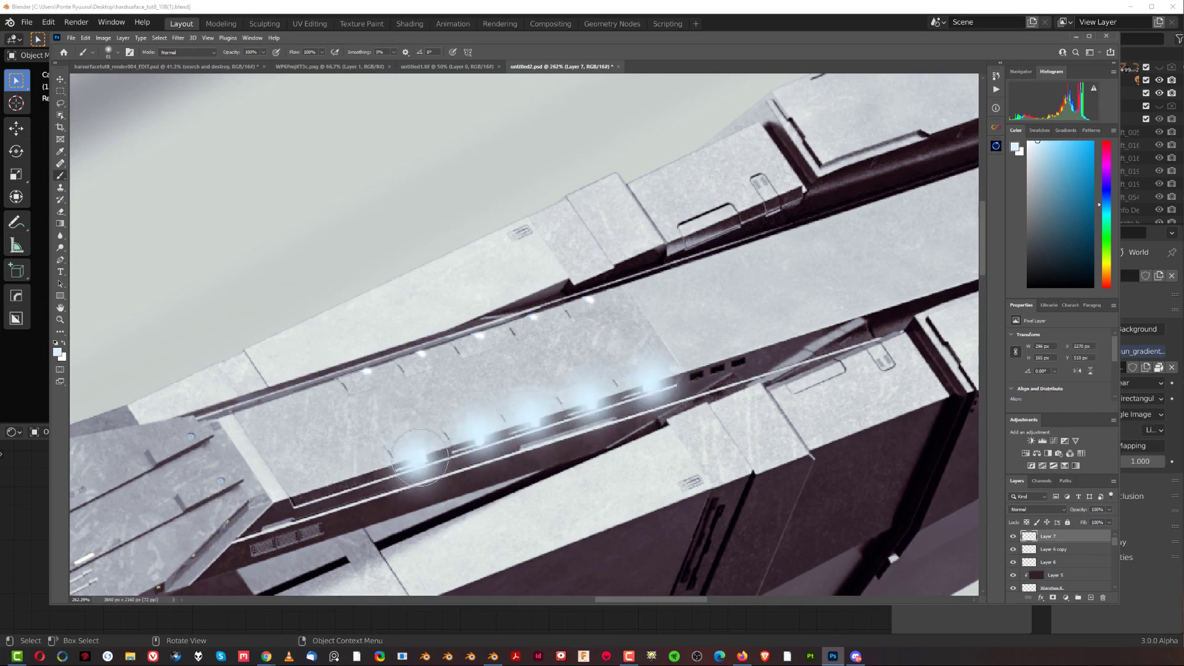
- Paint glows over the upper groove lights and set Layer 7 to Soft Light
{"action": "left_click", "coordinate": [368, 368]}
{"action": "left_click", "coordinate": [419, 349]}
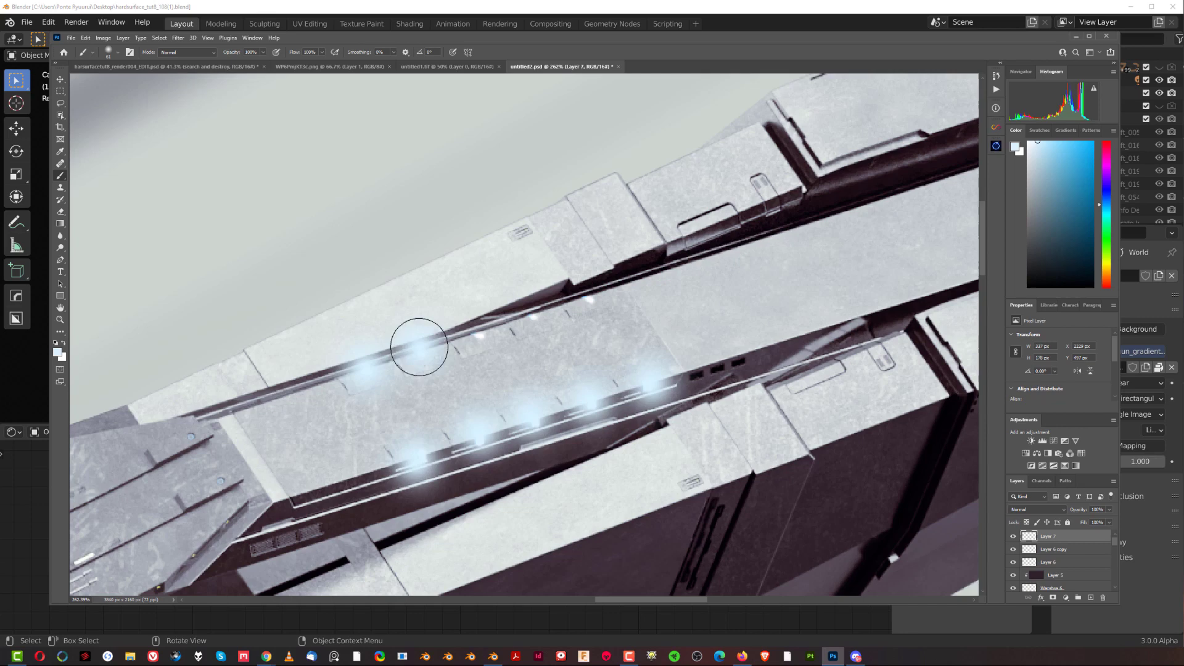
{"action": "left_click", "coordinate": [479, 333]}
{"action": "left_click", "coordinate": [537, 311]}
{"action": "left_click", "coordinate": [586, 299]}
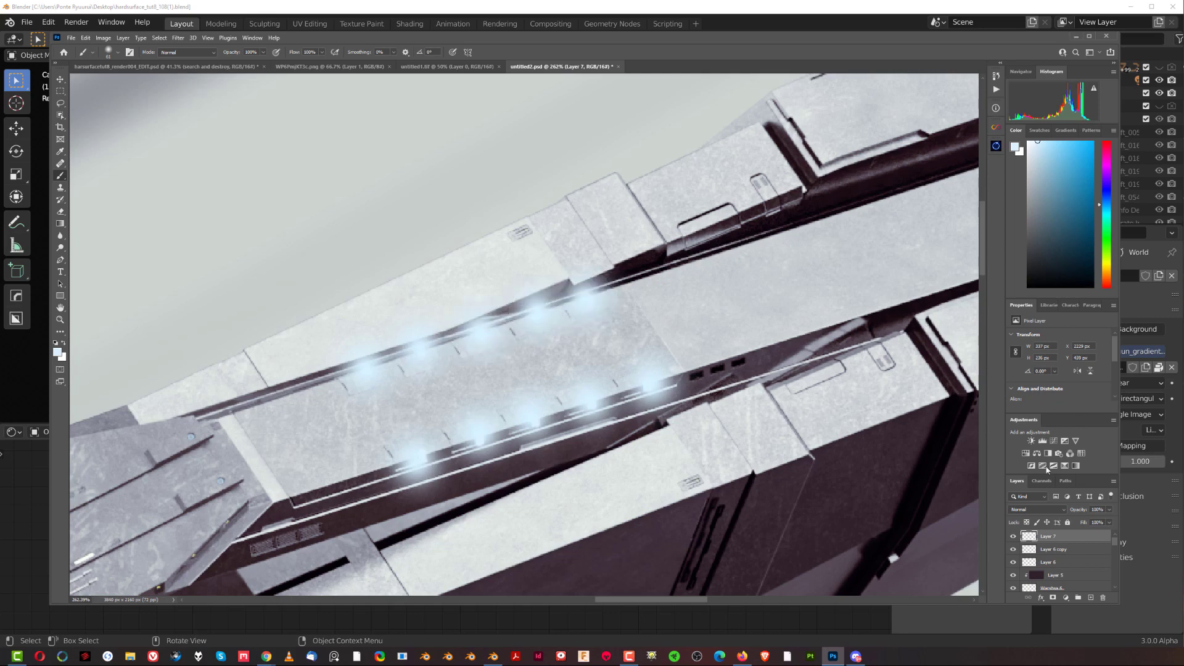
{"action": "left_click", "coordinate": [1055, 515]}
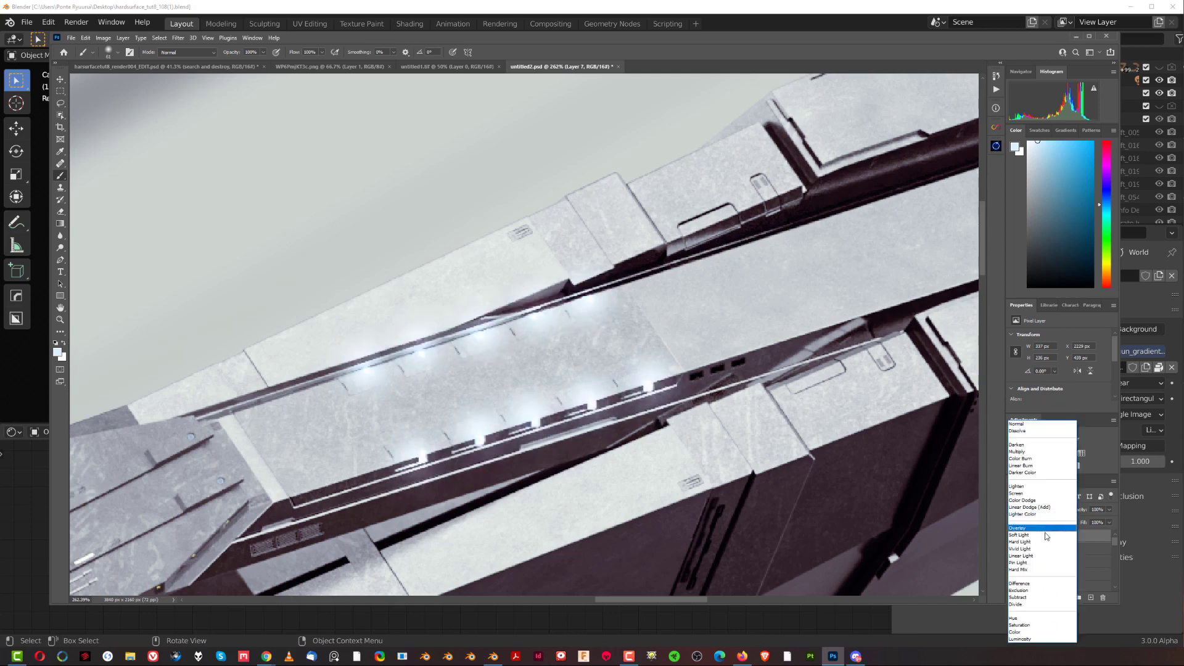
{"action": "left_click", "coordinate": [1048, 533]}
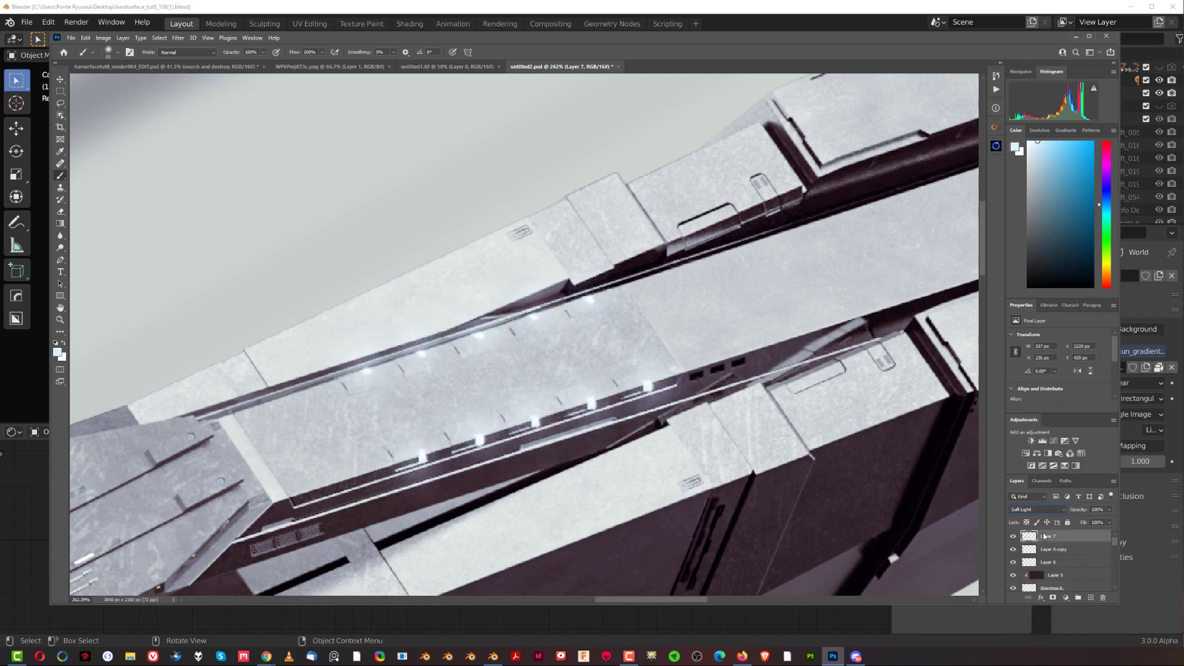
- Switch to the Move tool, then the Healing Brush, and pan around the poster
{"action": "left_click", "coordinate": [60, 80]}
{"action": "scroll", "coordinate": [734, 339], "scroll_direction": "down", "scroll_amount": 4, "text": "alt"}
{"action": "scroll", "coordinate": [734, 339], "scroll_direction": "down", "scroll_amount": 5, "text": "alt"}
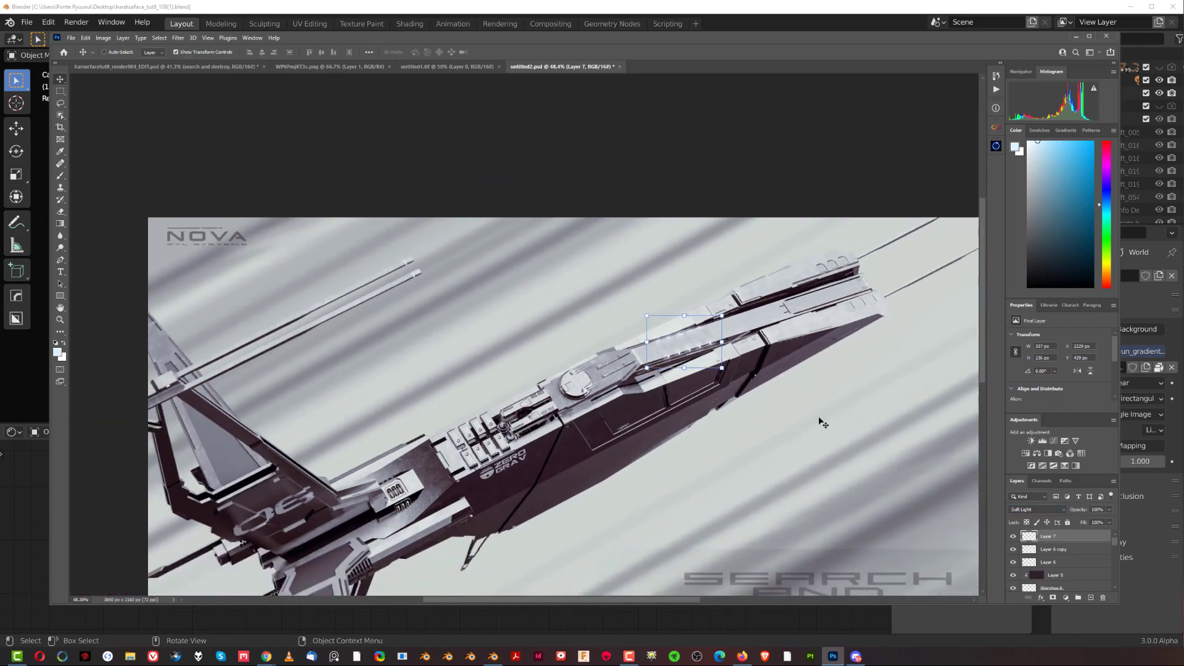
{"action": "left_click", "coordinate": [60, 164]}
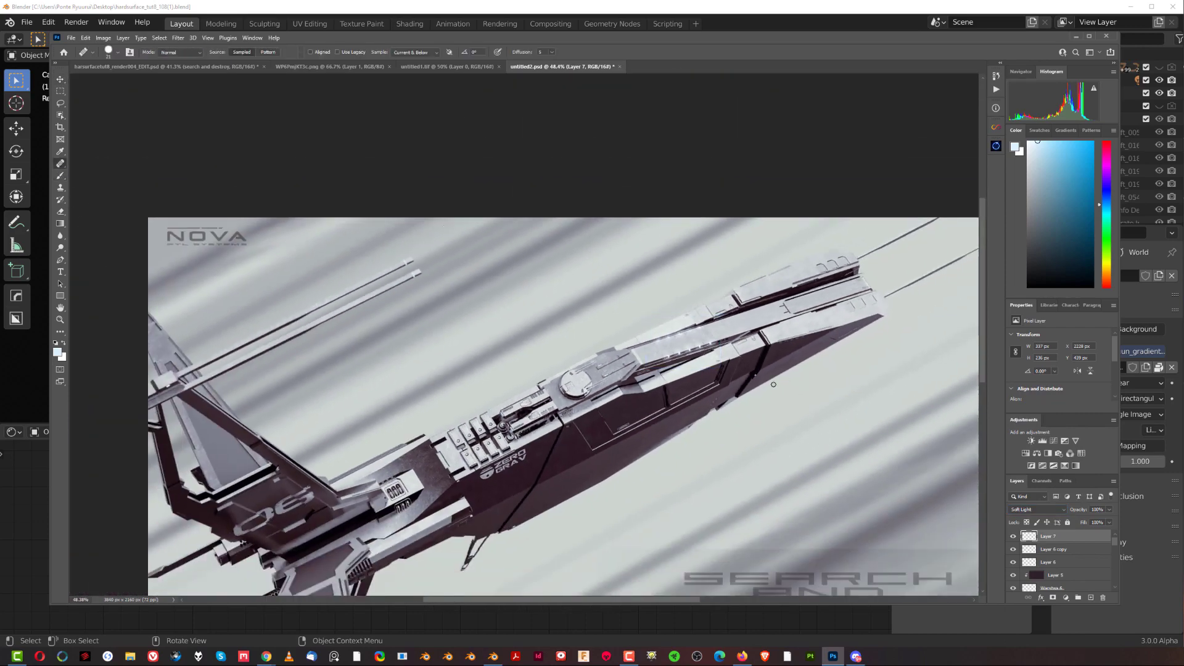
{"action": "scroll", "coordinate": [770, 384], "scroll_direction": "up", "scroll_amount": 2, "text": "alt"}
{"action": "scroll", "coordinate": [714, 415], "scroll_direction": "down", "scroll_amount": 2, "text": "alt"}
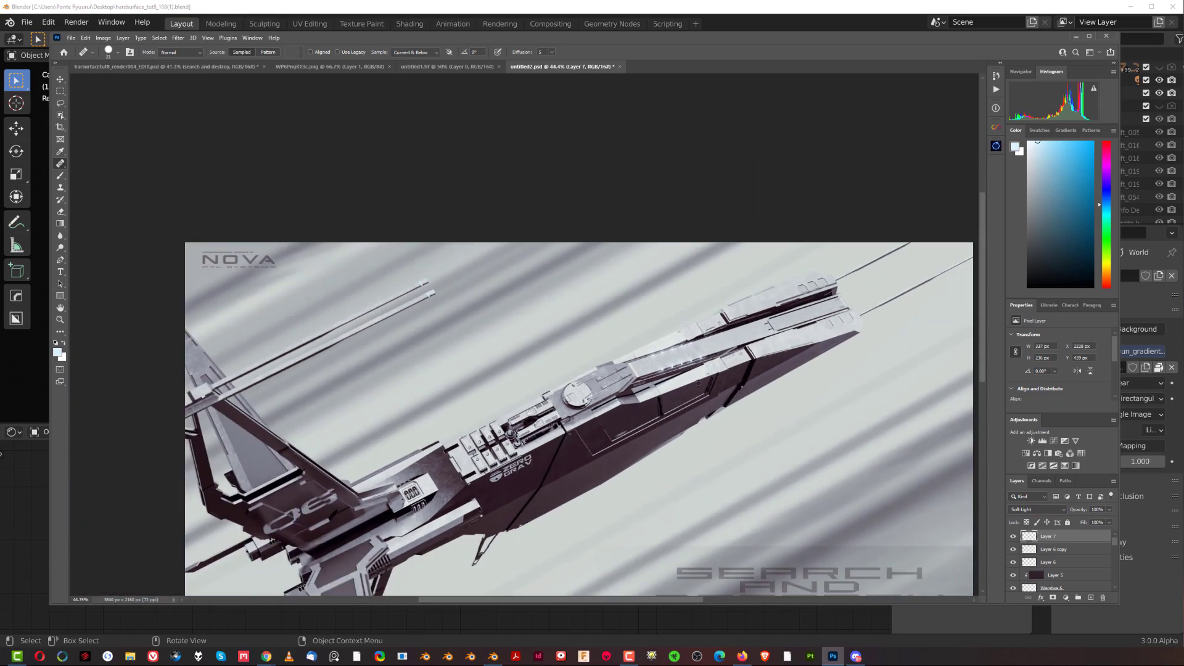
{"action": "scroll", "coordinate": [743, 402], "scroll_direction": "down", "scroll_amount": 1, "text": "alt"}
{"action": "scroll", "coordinate": [714, 422], "scroll_direction": "up", "scroll_amount": 1, "text": "alt"}
{"action": "scroll", "coordinate": [710, 406], "scroll_direction": "down", "scroll_amount": 2, "text": "alt"}
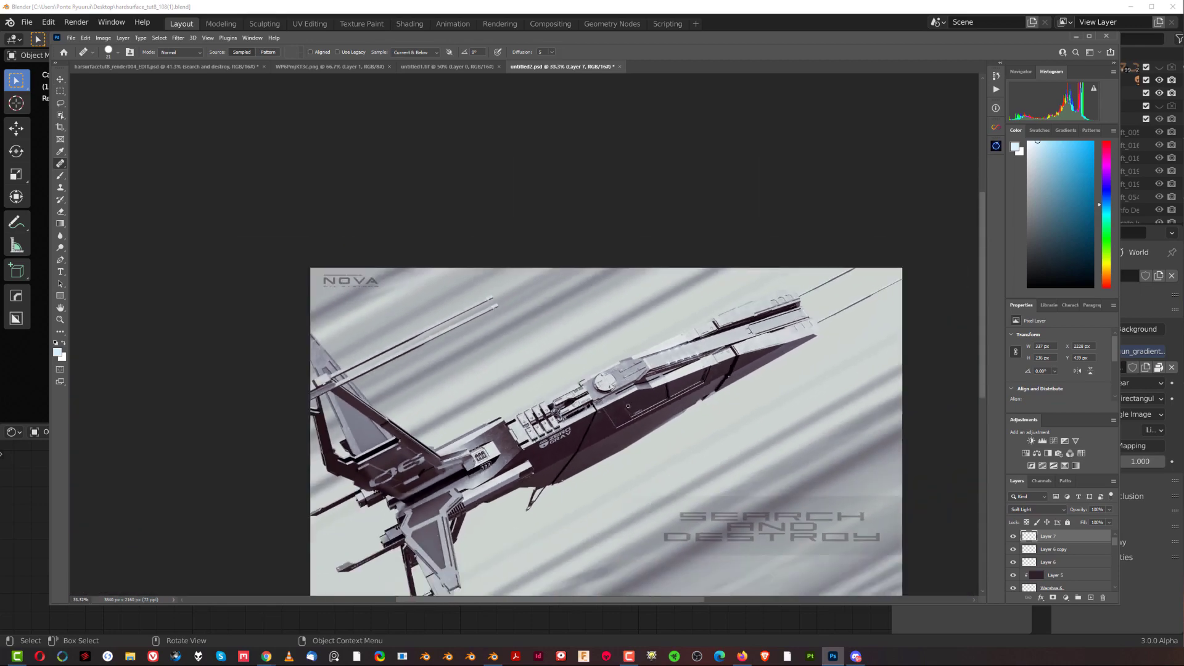
{"action": "scroll", "coordinate": [627, 405], "scroll_direction": "up", "scroll_amount": 6, "text": "alt"}
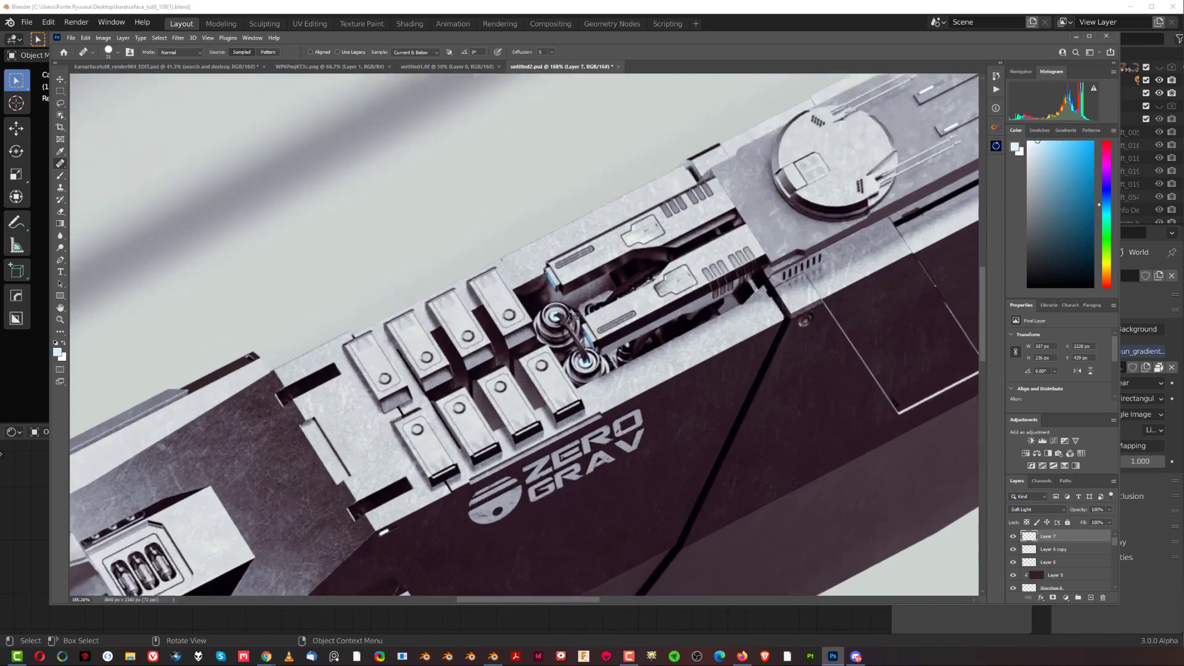
{"action": "scroll", "coordinate": [577, 317], "scroll_direction": "up", "scroll_amount": 2, "text": "alt"}
{"action": "scroll", "coordinate": [537, 327], "scroll_direction": "down", "scroll_amount": 2, "text": "alt"}
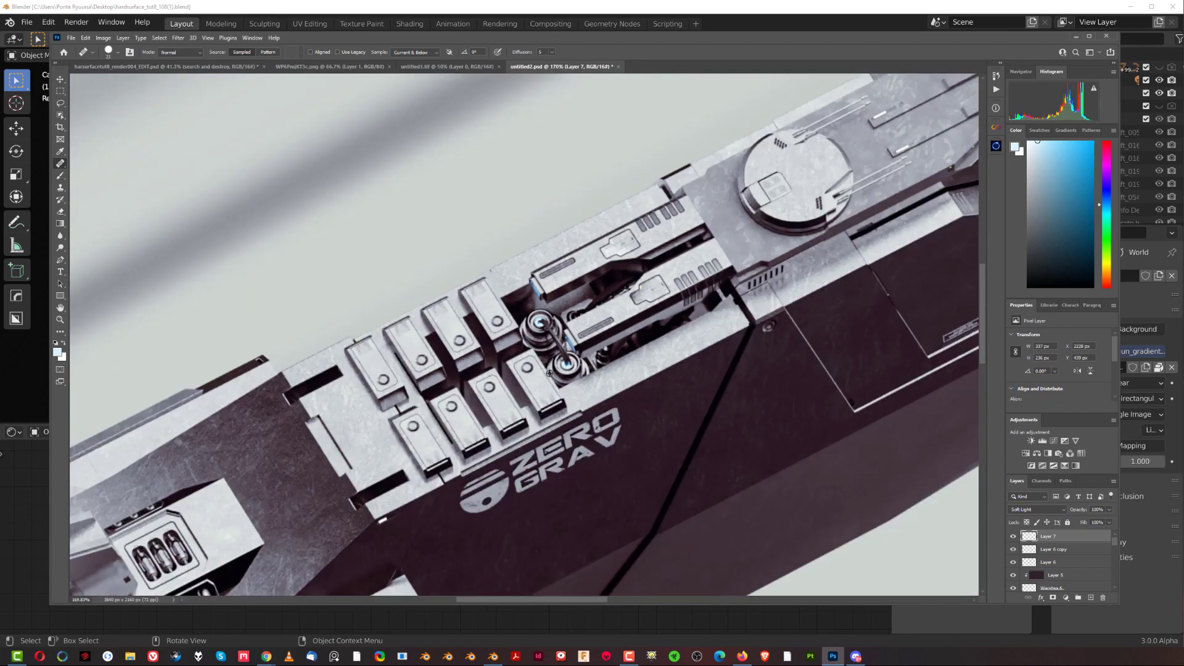
{"action": "scroll", "coordinate": [549, 373], "scroll_direction": "down", "scroll_amount": 5, "text": "alt"}
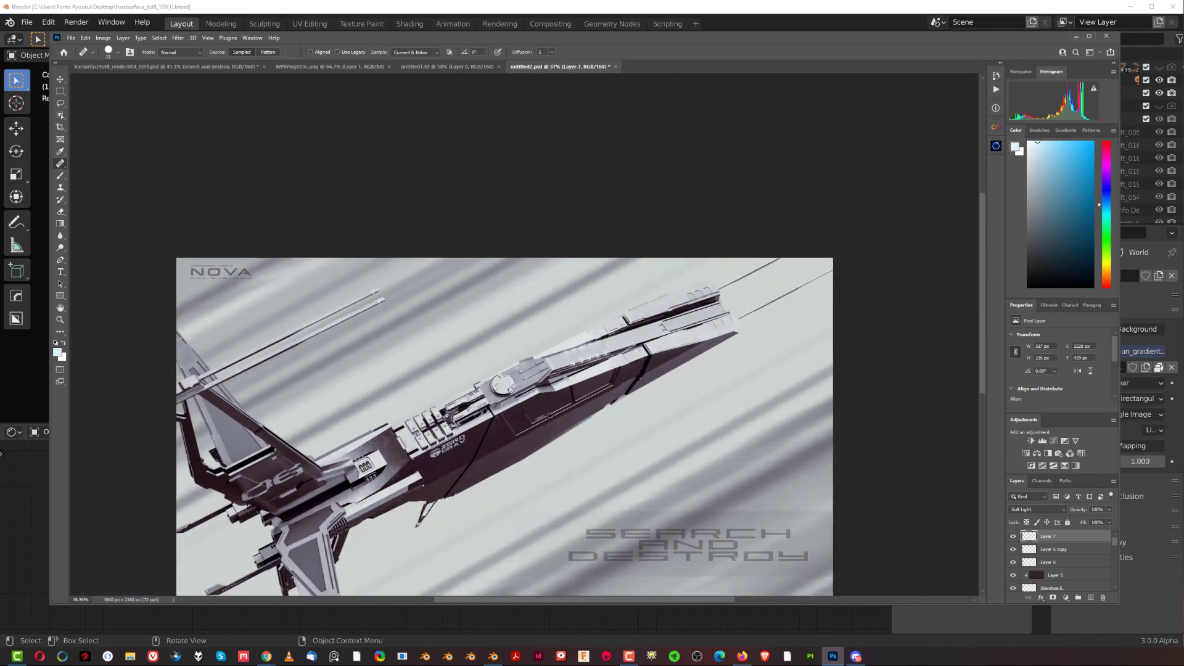
{"action": "scroll", "coordinate": [550, 416], "scroll_direction": "up", "scroll_amount": 1, "text": "alt"}
{"action": "left_click_drag", "start_coordinate": [650, 353], "coordinate": [709, 248]}
{"action": "scroll", "coordinate": [689, 295], "scroll_direction": "down", "scroll_amount": 1, "text": "alt"}
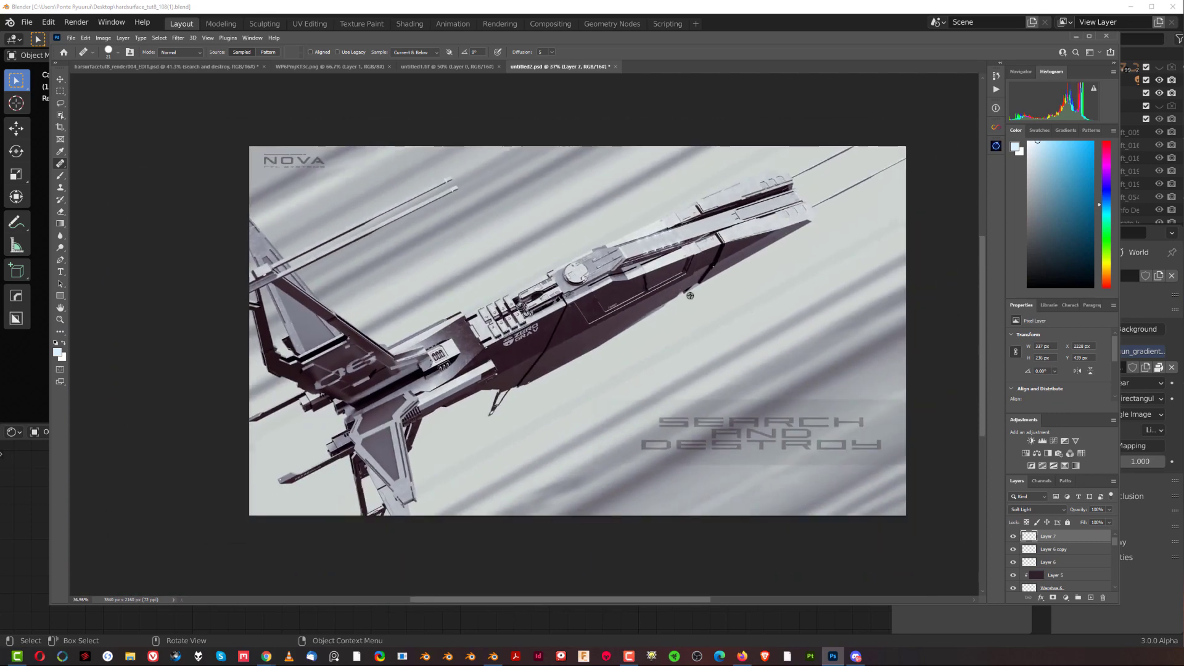
{"action": "scroll", "coordinate": [690, 296], "scroll_direction": "up", "scroll_amount": 1, "text": "alt"}
- Compare the light poster with the dark blue one, then add Layer 9 to untitled2.psd
{"action": "left_click_drag", "start_coordinate": [662, 288], "coordinate": [631, 297]}
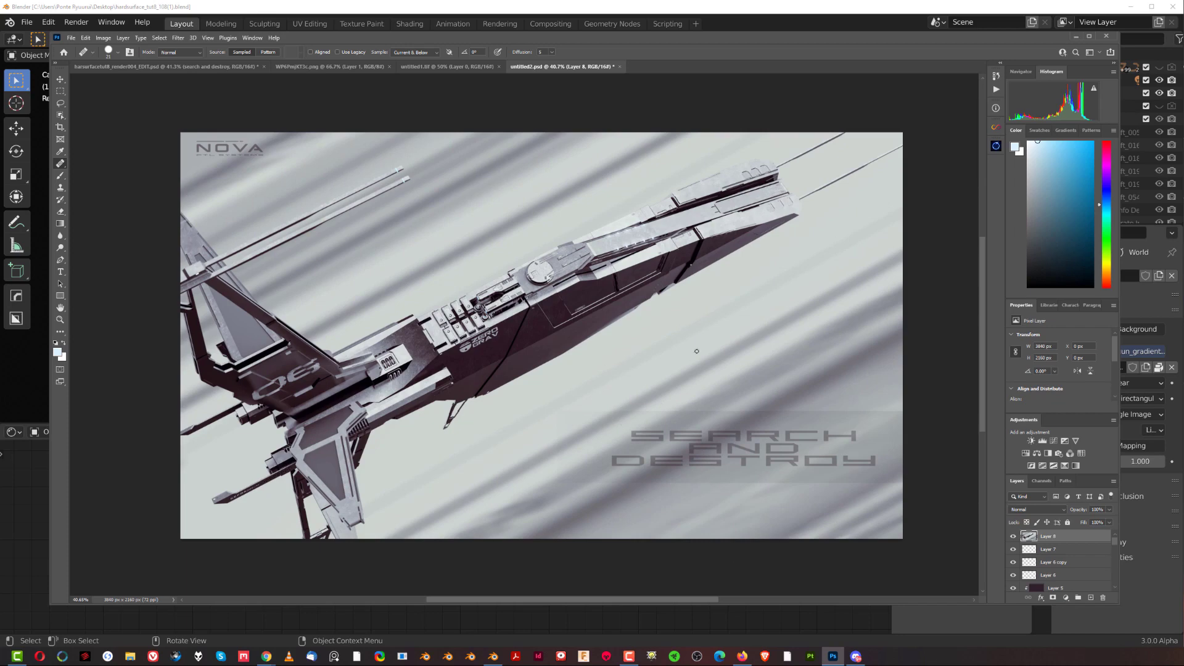
{"action": "left_click", "coordinate": [165, 66]}
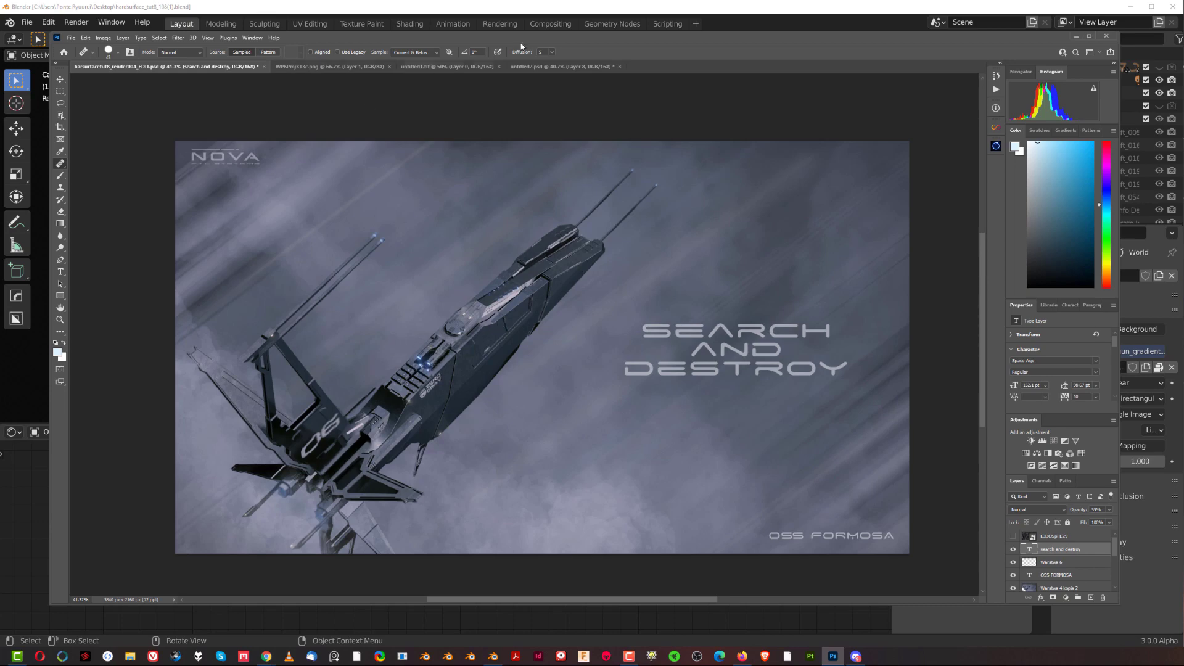
{"action": "left_click", "coordinate": [570, 67]}
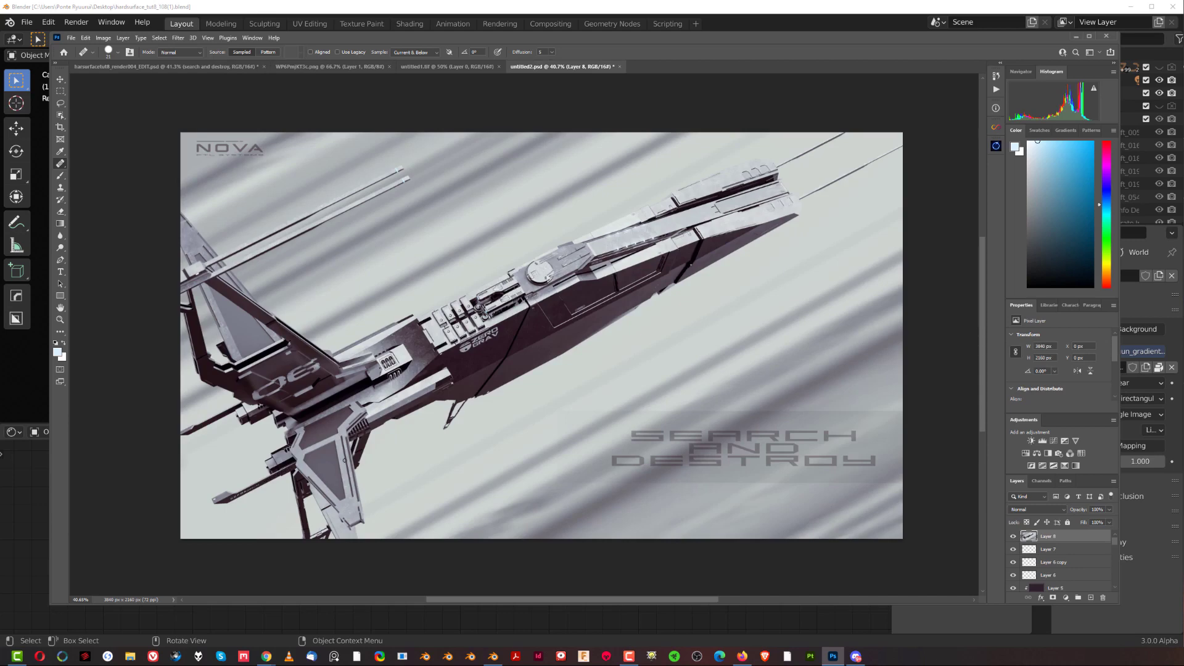
{"action": "left_click", "coordinate": [128, 70]}
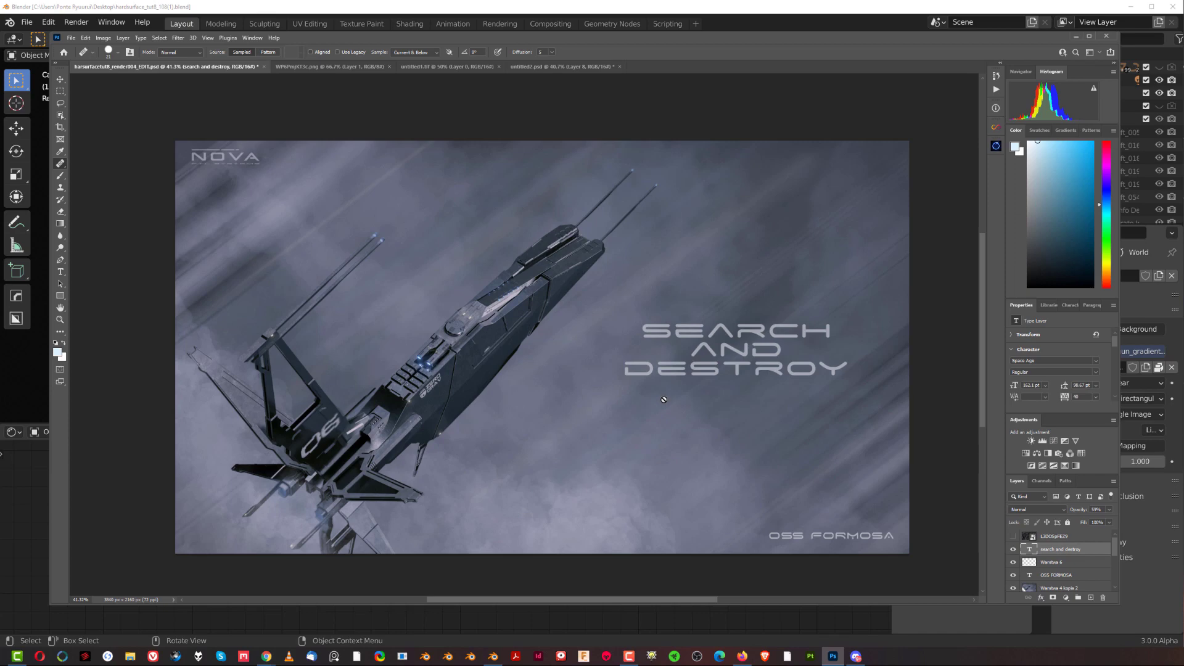
{"action": "left_click", "coordinate": [561, 66]}
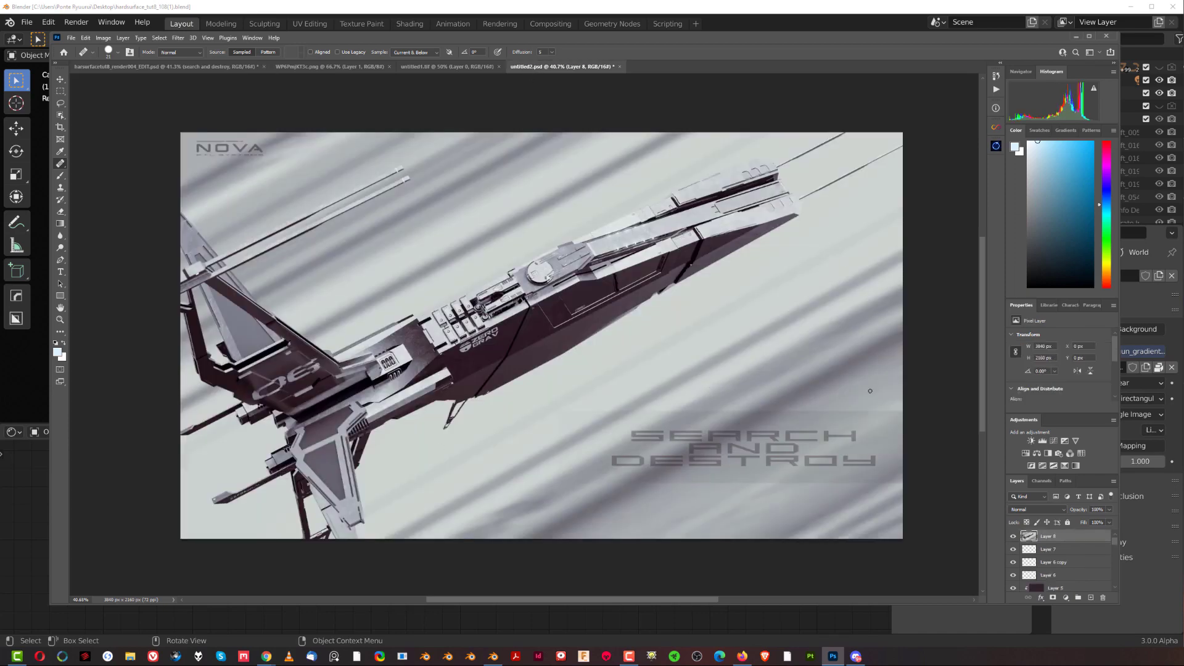
{"action": "left_click", "coordinate": [1090, 597]}
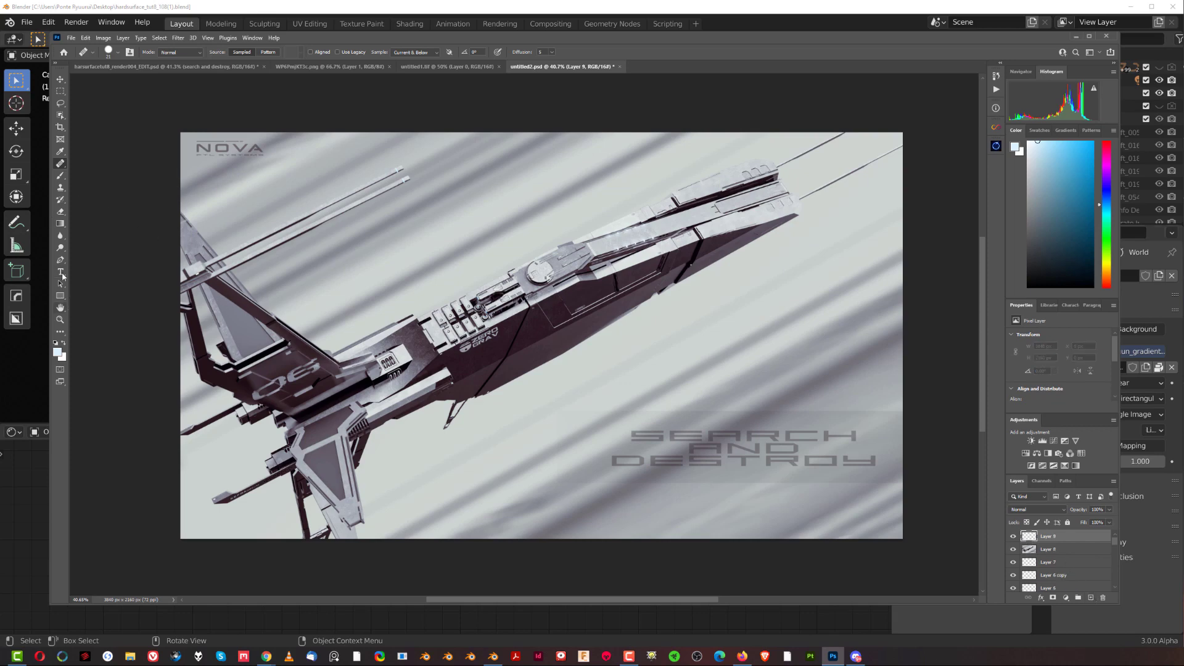
- Choose cloud brush preset 5 from the Clouds_Brushes_by_Coby17 set, enlarged to about 1527 px
{"action": "left_click", "coordinate": [61, 176]}
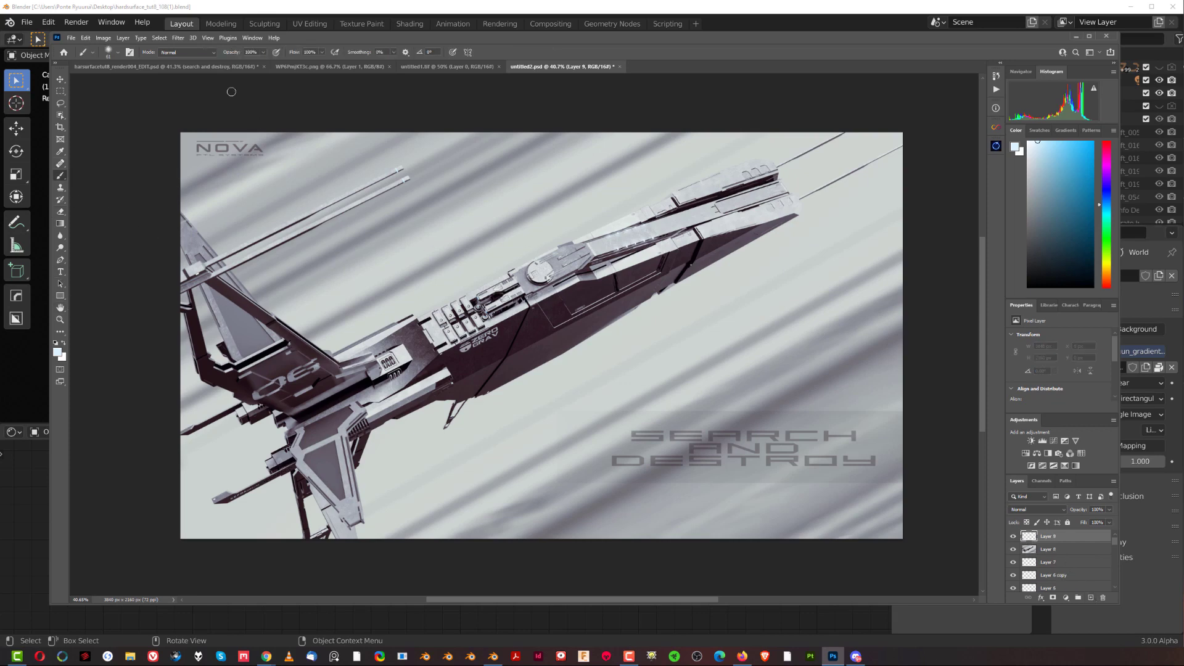
{"action": "left_click", "coordinate": [130, 53]}
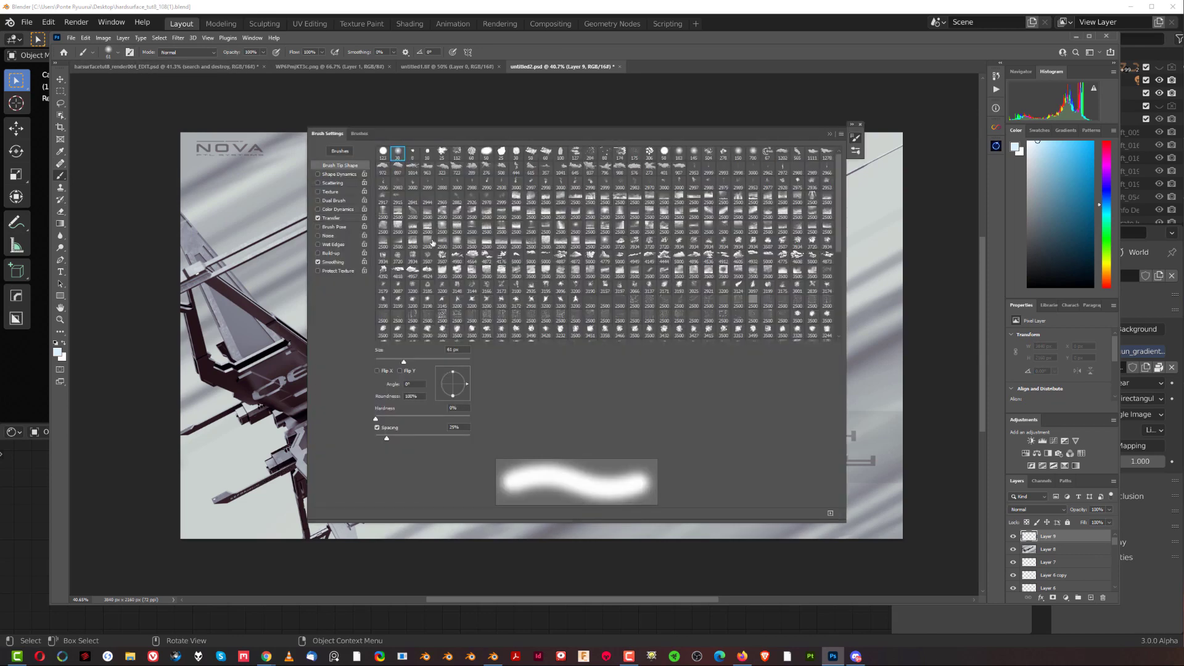
{"action": "left_click", "coordinate": [359, 133]}
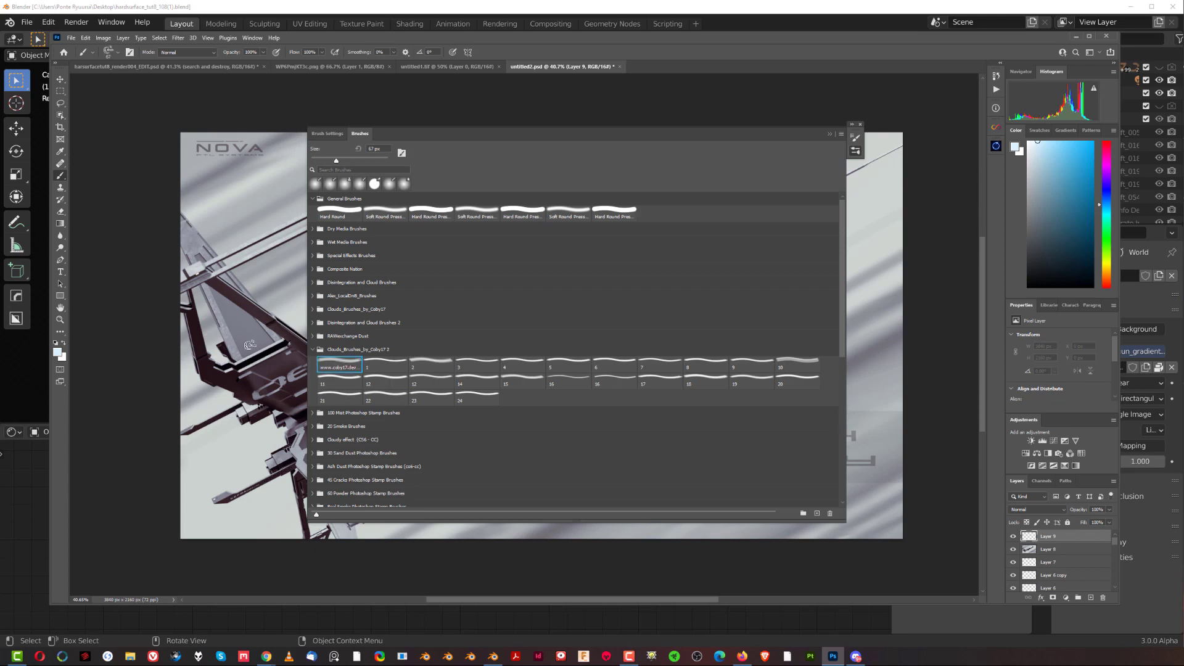
{"action": "left_click", "coordinate": [380, 365]}
{"action": "right_click_drag", "start_coordinate": [291, 318], "coordinate": [322, 318], "text": "alt"}
{"action": "left_click", "coordinate": [568, 365]}
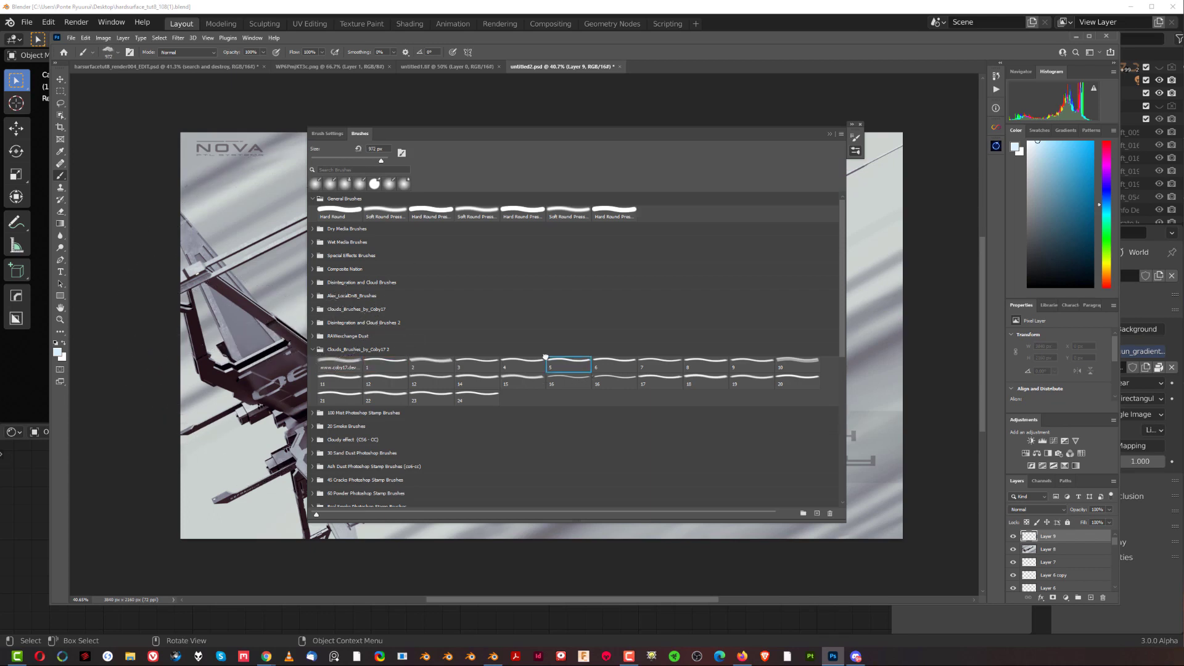
{"action": "left_click", "coordinate": [828, 135]}
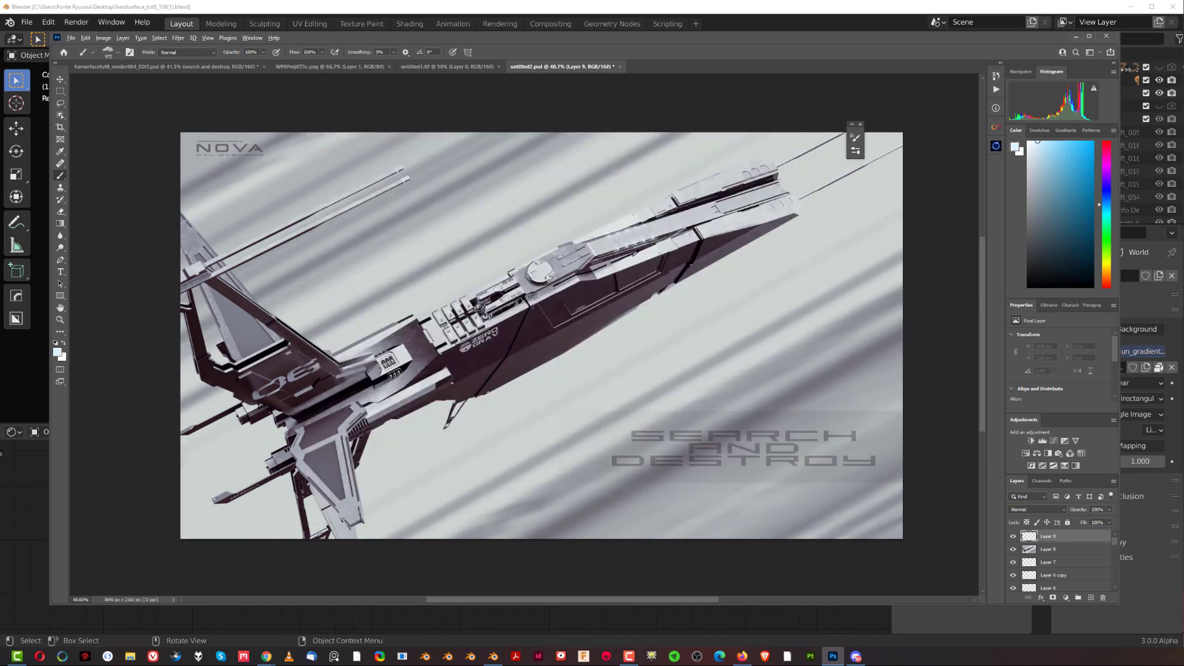
- Sample a grey and stamp clouds around the ship and its left tail at 1607–2940 px
{"action": "left_click", "coordinate": [638, 255], "text": "alt"}
{"action": "right_click_drag", "start_coordinate": [722, 379], "coordinate": [781, 379], "text": "alt"}
{"action": "left_click", "coordinate": [805, 350]}
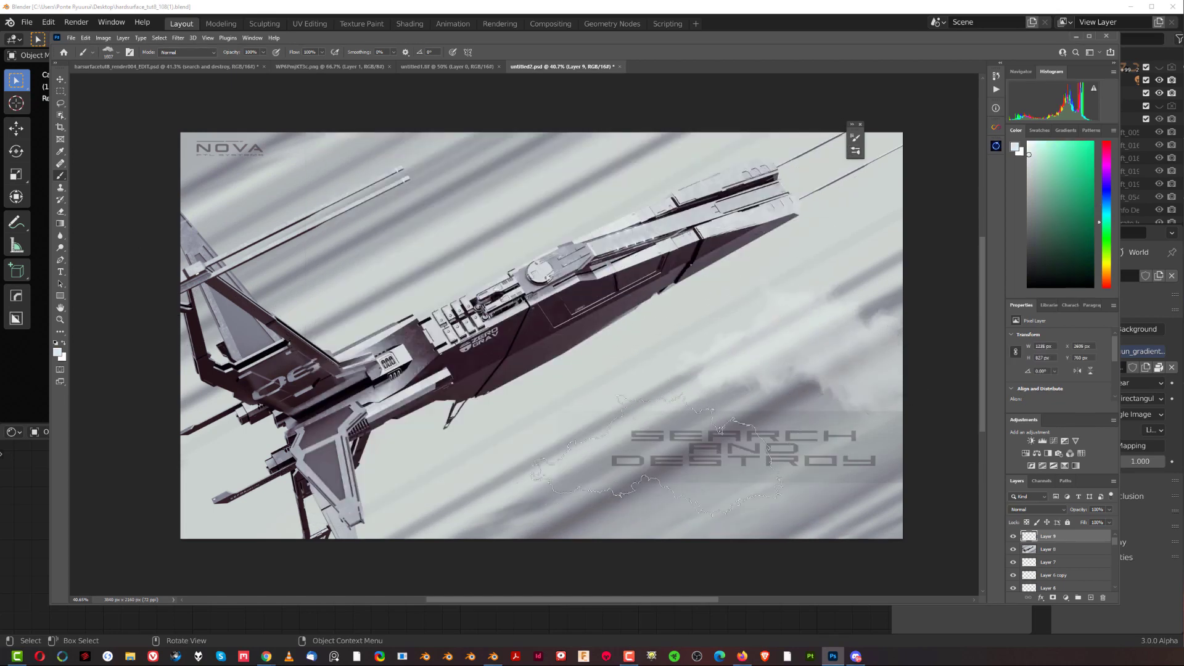
{"action": "left_click", "coordinate": [634, 438]}
{"action": "left_click", "coordinate": [448, 505]}
{"action": "right_click_drag", "start_coordinate": [744, 506], "coordinate": [869, 506], "text": "alt"}
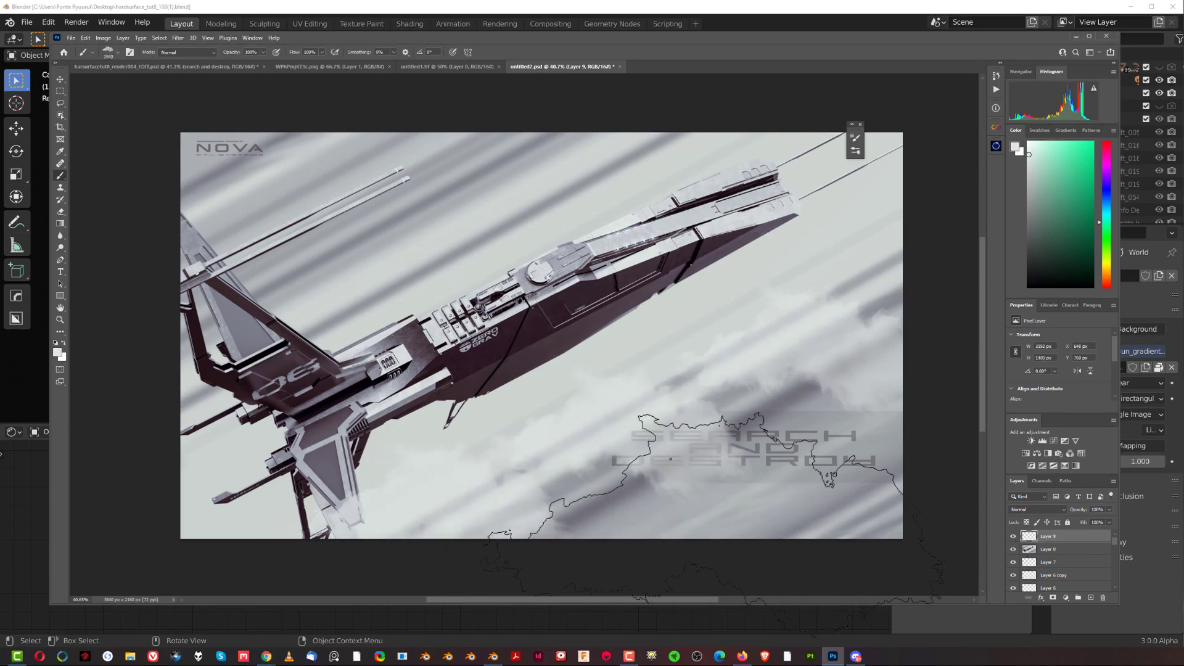
{"action": "left_click", "coordinate": [745, 506]}
{"action": "left_click", "coordinate": [404, 232]}
{"action": "left_click", "coordinate": [566, 136]}
{"action": "left_click", "coordinate": [121, 315]}
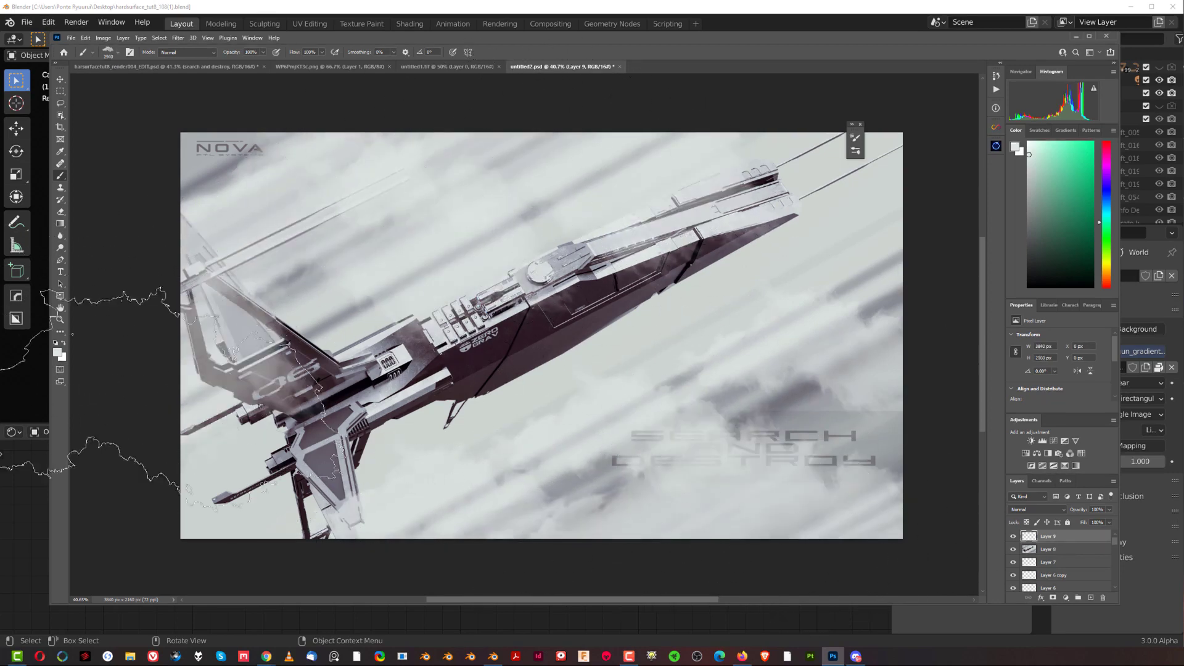
{"action": "left_click", "coordinate": [95, 407]}
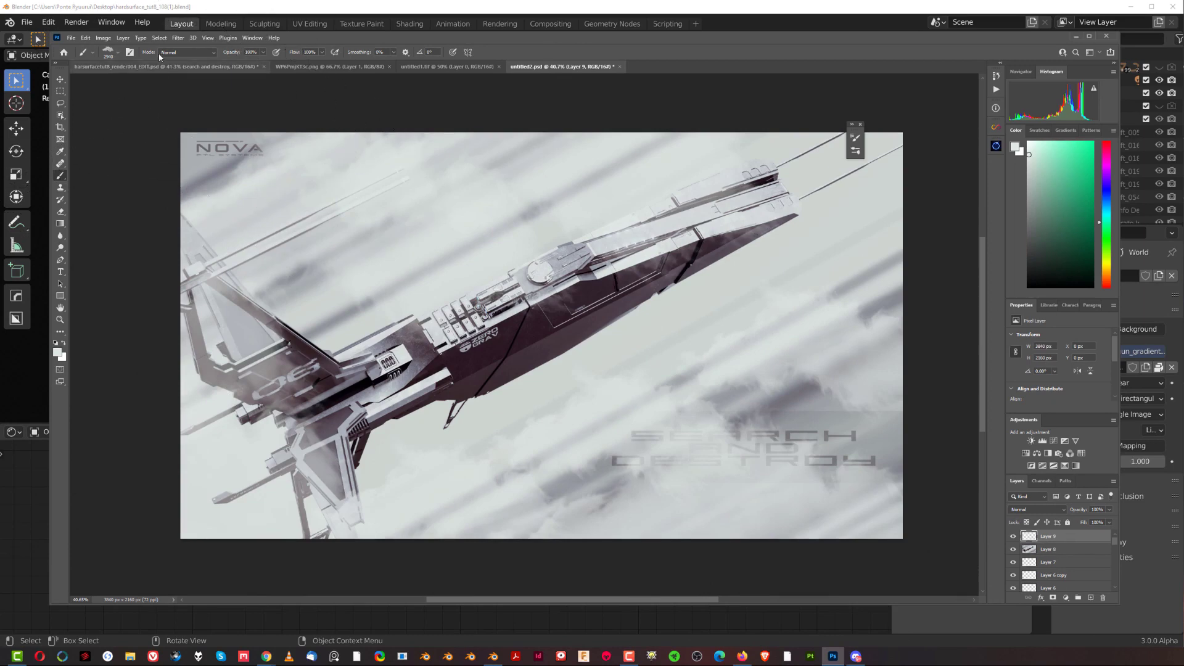
{"action": "left_click", "coordinate": [178, 38]}
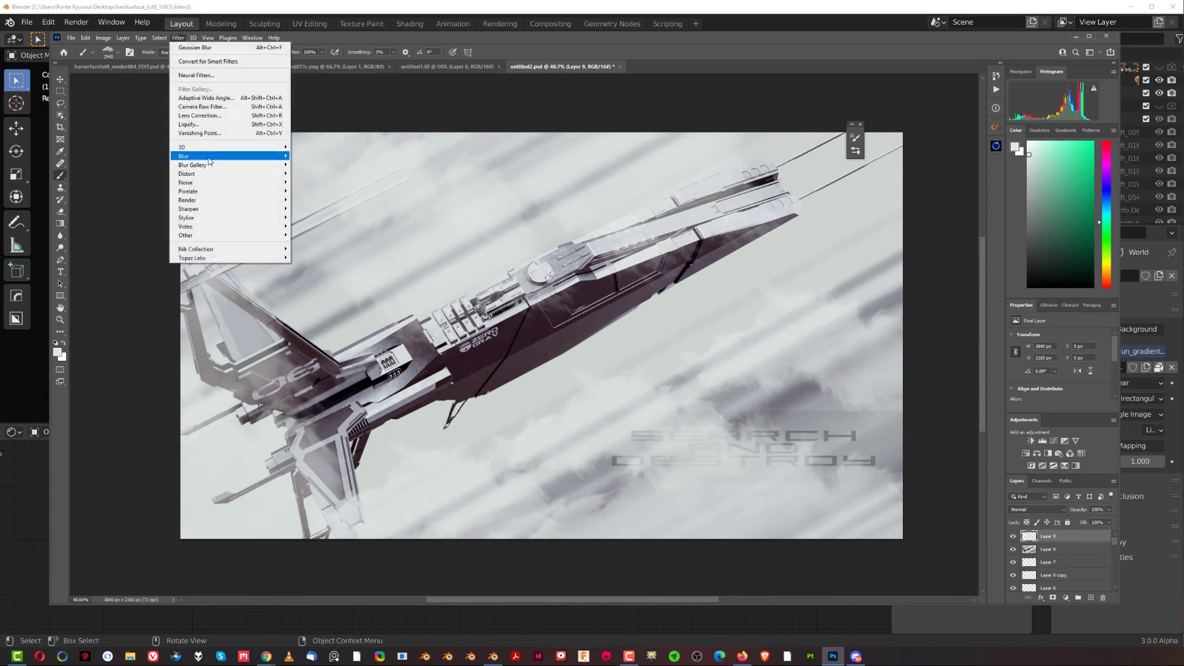
- Apply a Motion Blur to the cloud layer and clear the selection
{"action": "mouse_move", "coordinate": [208, 162]}
{"action": "left_click", "coordinate": [314, 210]}
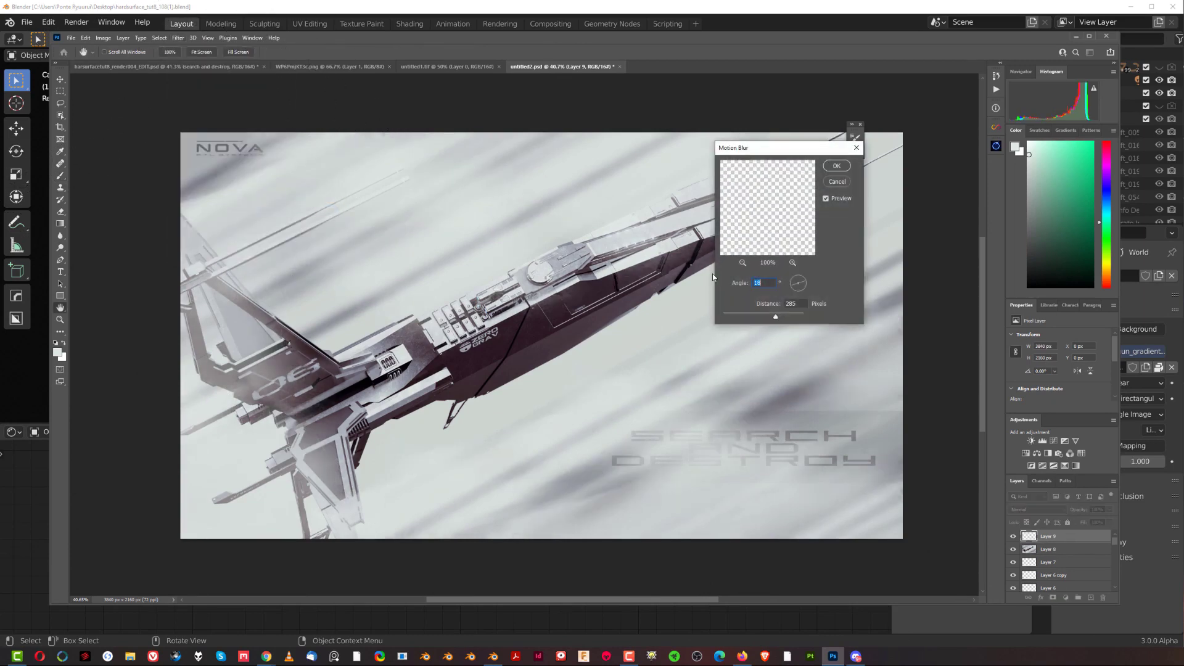
{"action": "left_click", "coordinate": [836, 166]}
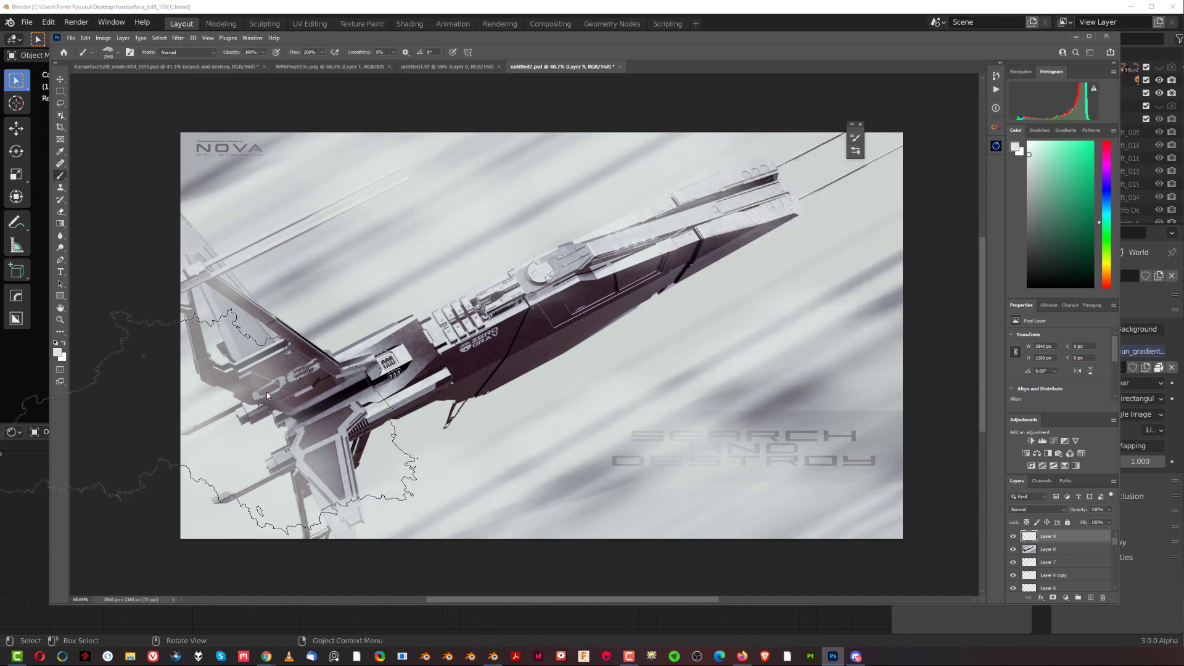
{"action": "key", "text": "ctrl+d"}
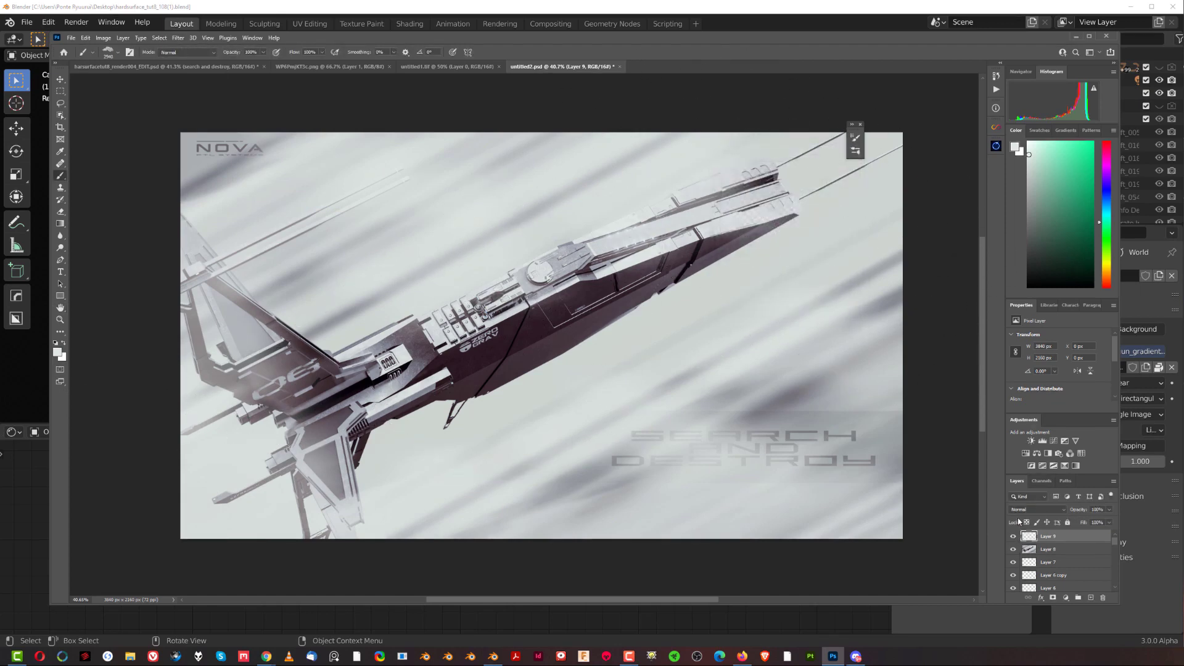
- Blend the cloud layer in Soft Light, compare it on and off, and adjust its Fill
{"action": "left_click", "coordinate": [1040, 511]}
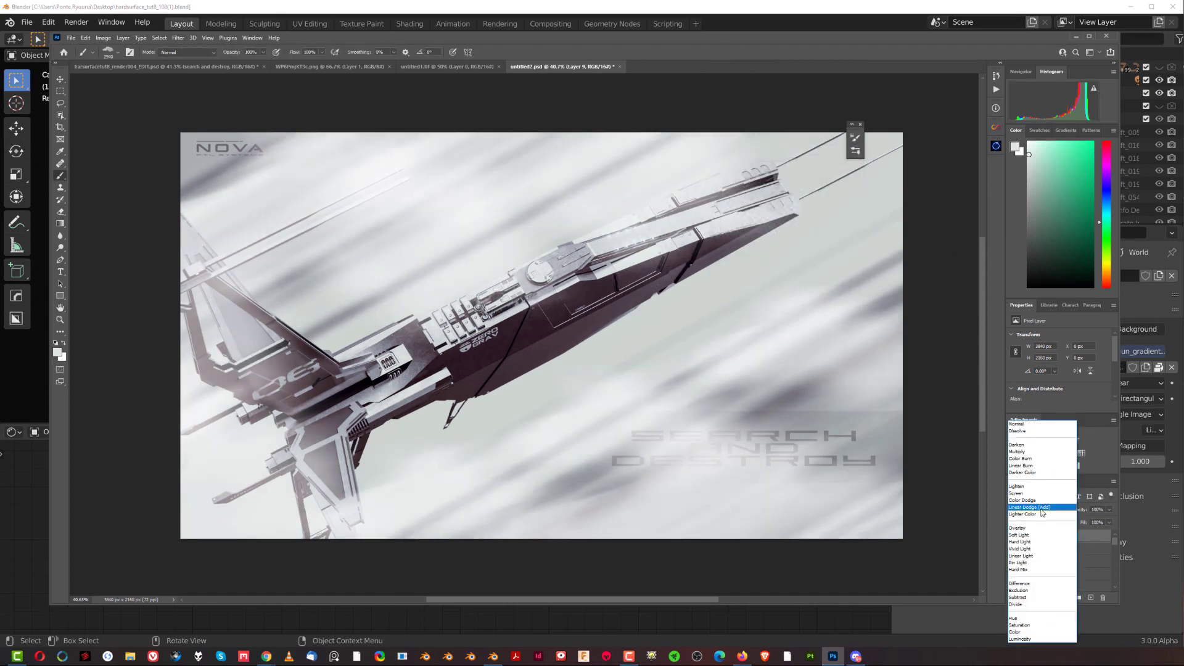
{"action": "left_click", "coordinate": [1043, 535]}
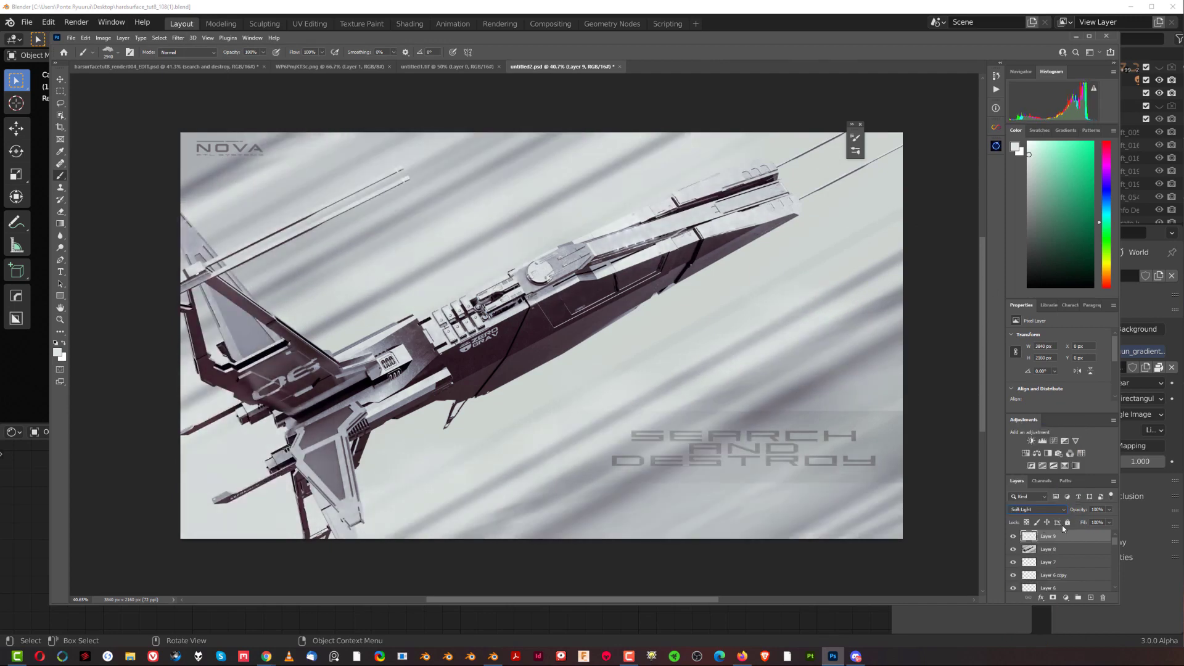
{"action": "left_click", "coordinate": [1013, 537]}
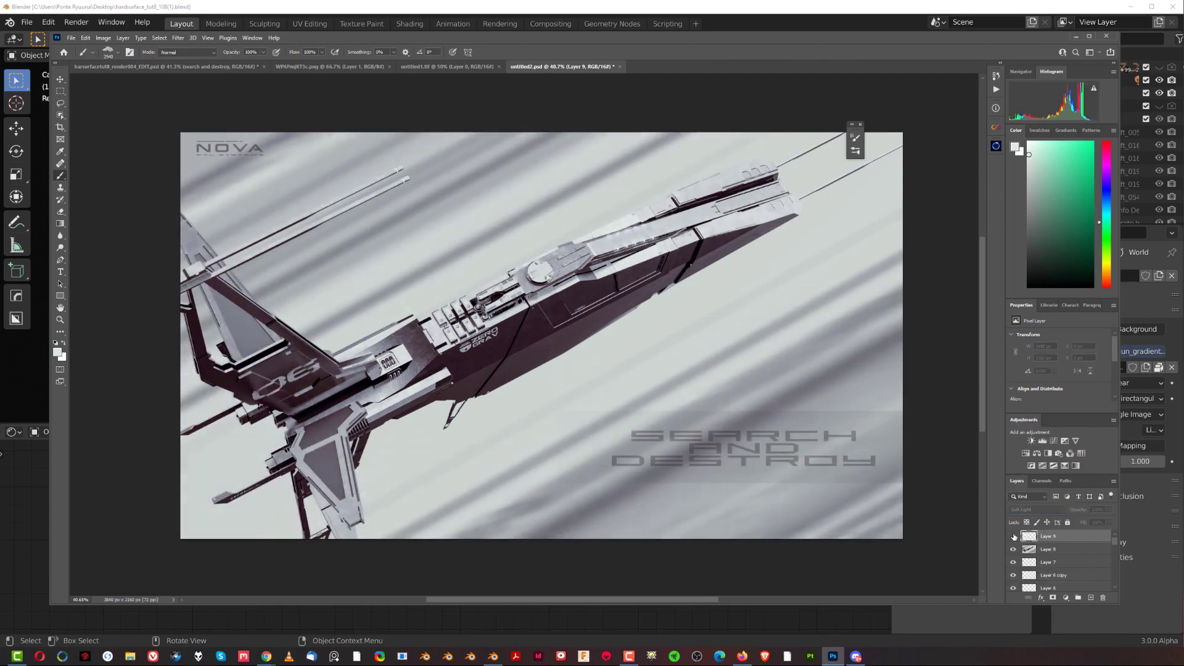
{"action": "left_click", "coordinate": [1013, 536]}
{"action": "left_click", "coordinate": [1013, 536]}
{"action": "left_click", "coordinate": [1012, 535]}
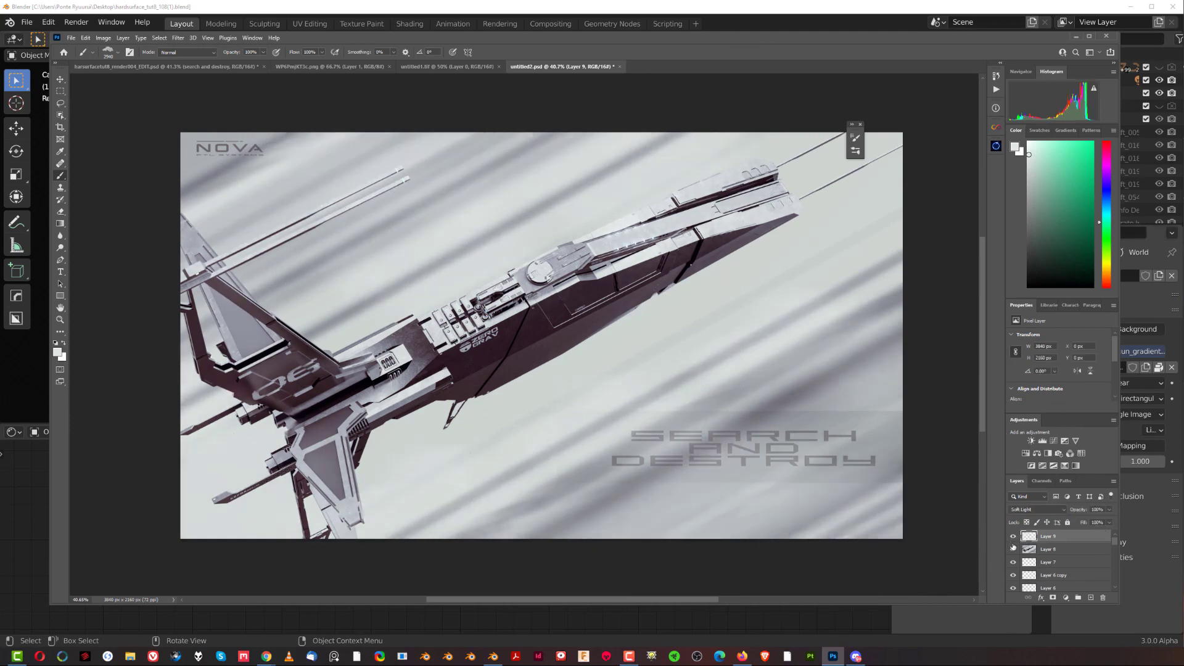
{"action": "left_click", "coordinate": [1012, 536]}
{"action": "left_click", "coordinate": [1013, 536]}
{"action": "left_click_drag", "start_coordinate": [1083, 522], "coordinate": [942, 524]}
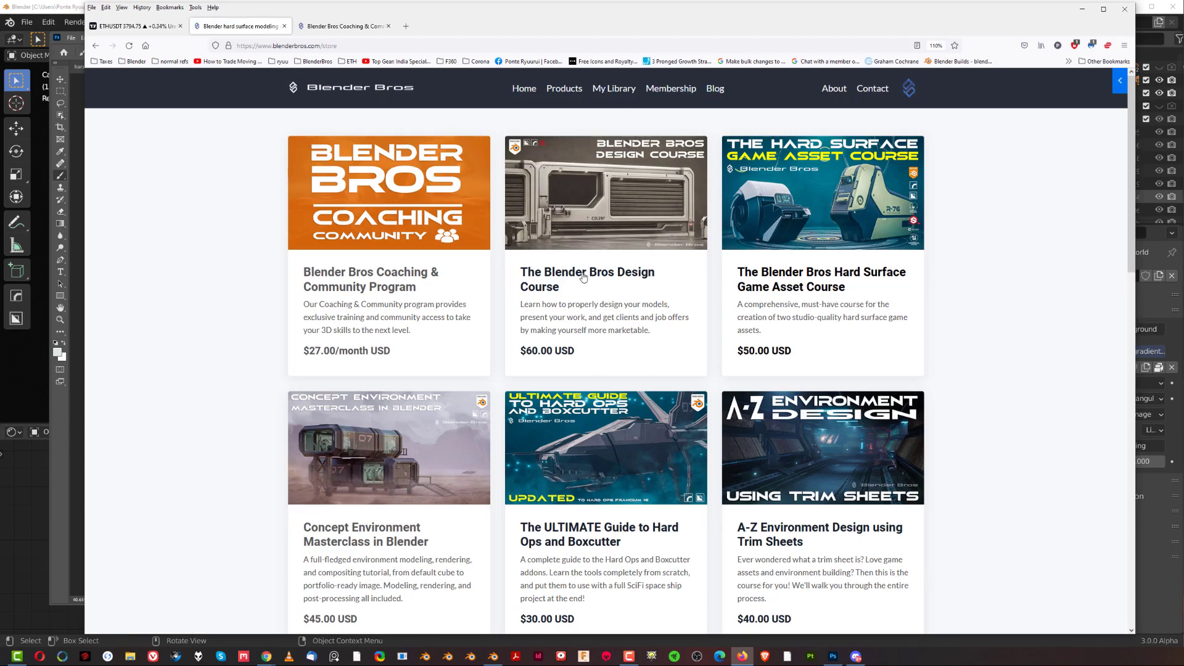
- Preview the Blender Bros Design Course page, return to the store, and browse Coaching & Community
{"action": "left_click", "coordinate": [593, 294]}
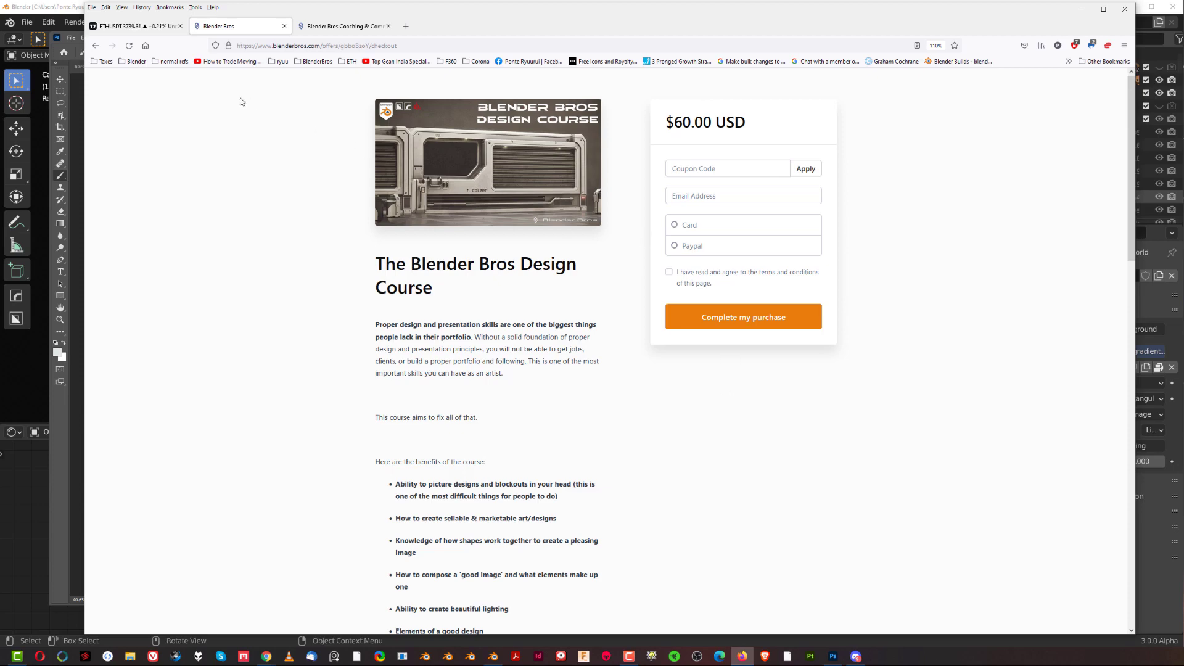
{"action": "key", "text": "alt+Left"}
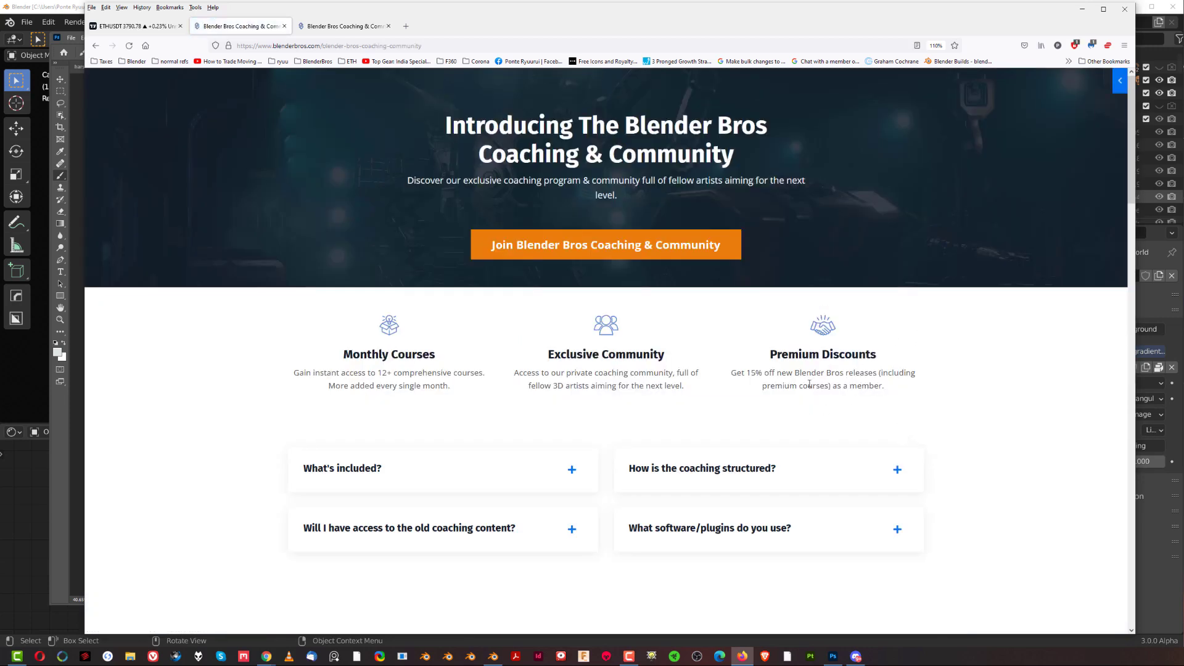
{"action": "scroll", "coordinate": [705, 320], "scroll_direction": "down", "scroll_amount": 7}
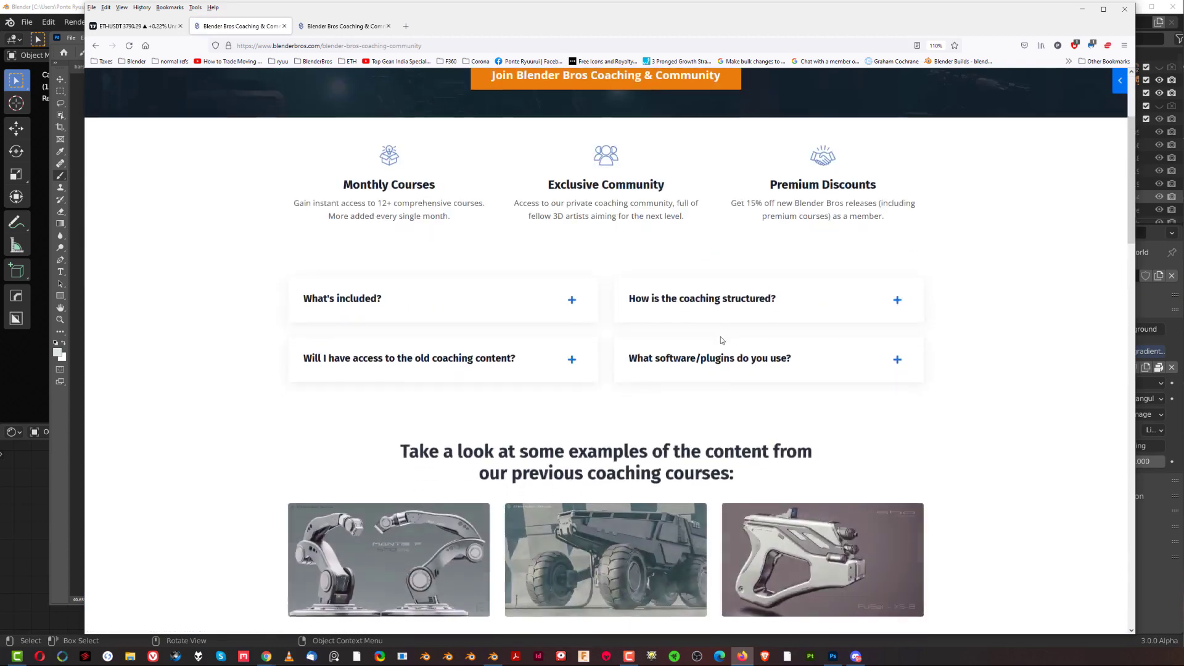
{"action": "scroll", "coordinate": [705, 320], "scroll_direction": "down", "scroll_amount": 7}
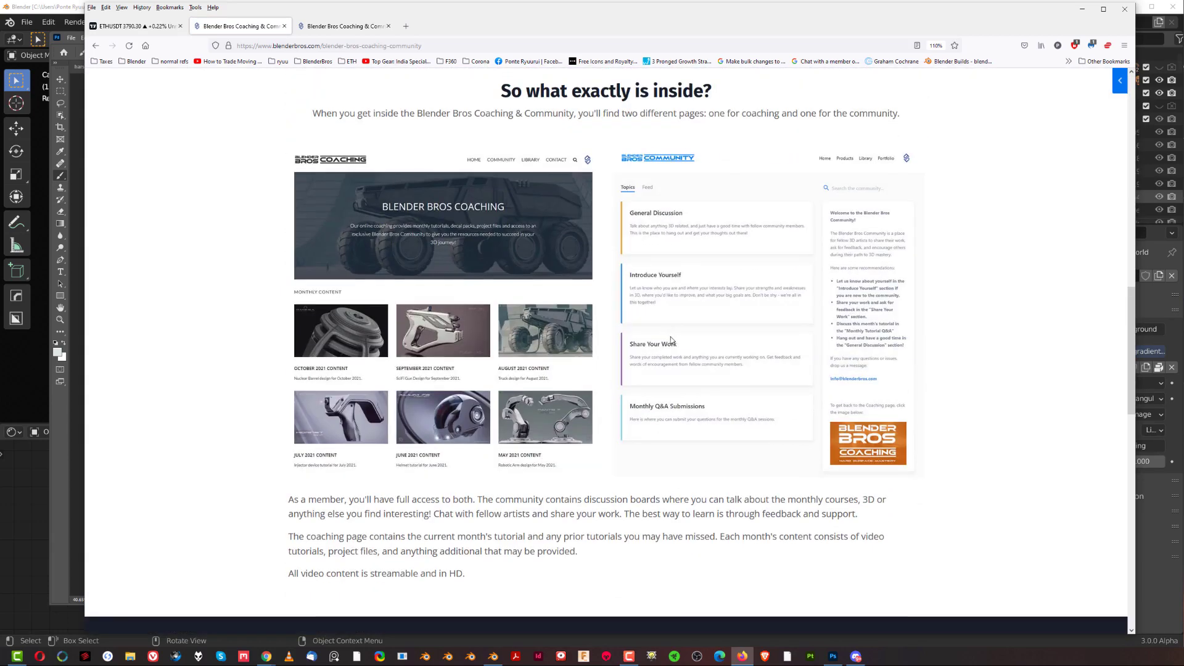
{"action": "scroll", "coordinate": [671, 339], "scroll_direction": "down", "scroll_amount": 3}
{"action": "scroll", "coordinate": [684, 344], "scroll_direction": "down", "scroll_amount": 3}
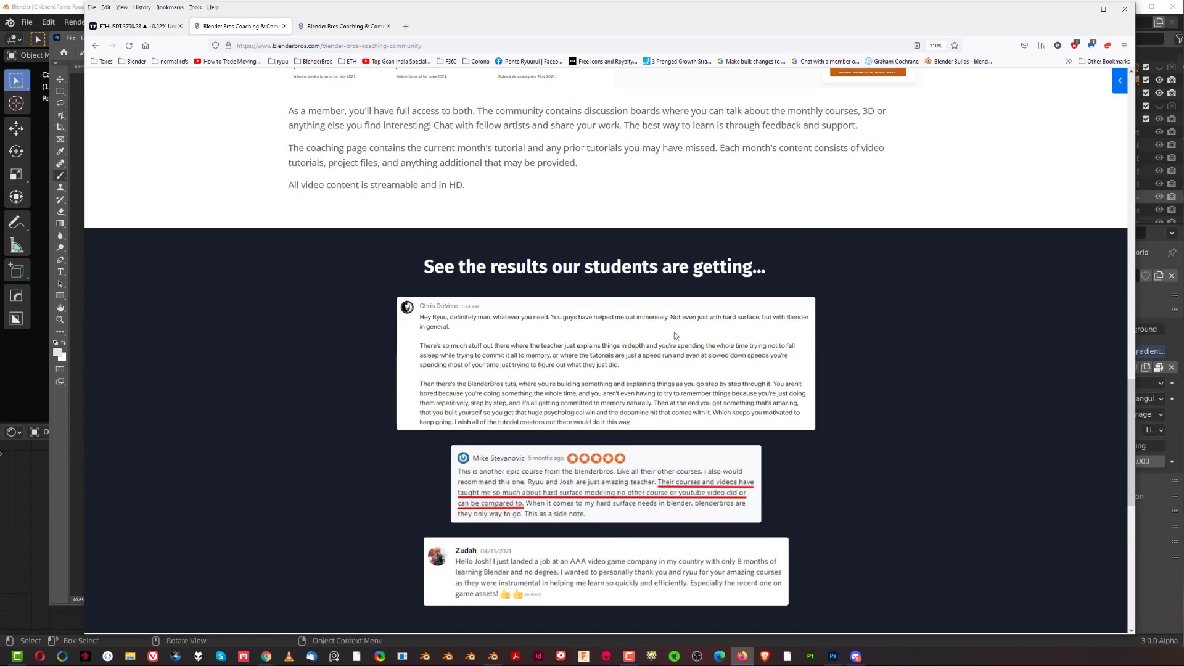
{"action": "scroll", "coordinate": [683, 392], "scroll_direction": "down", "scroll_amount": 3}
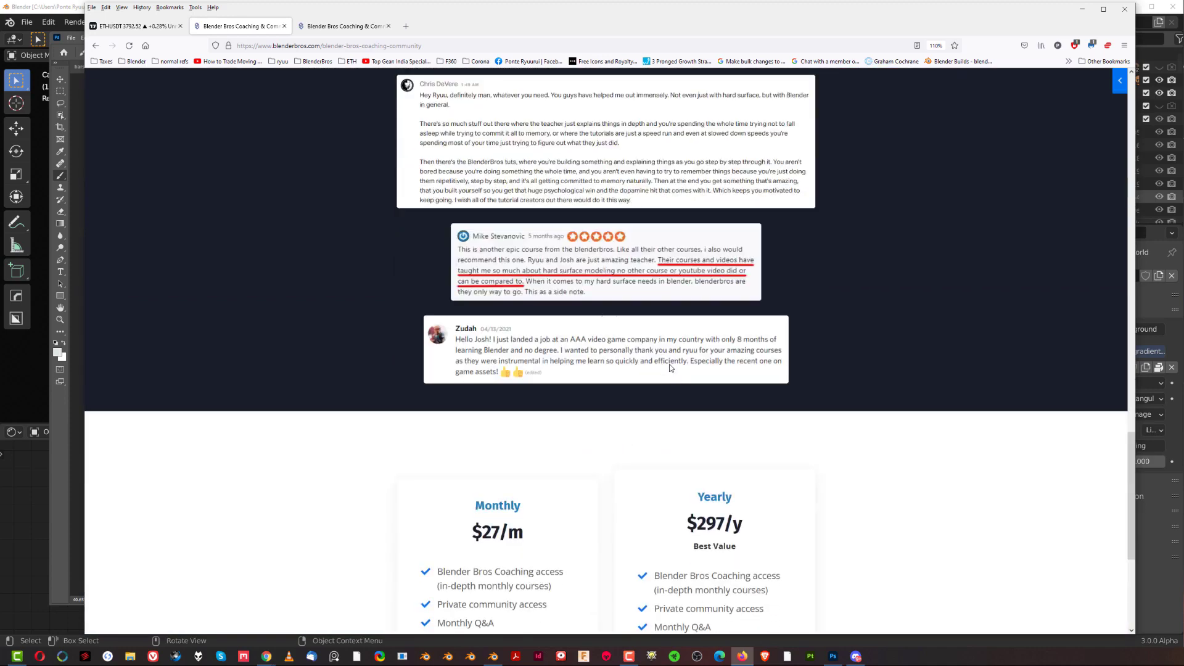
{"action": "scroll", "coordinate": [780, 352], "scroll_direction": "down", "scroll_amount": 10}
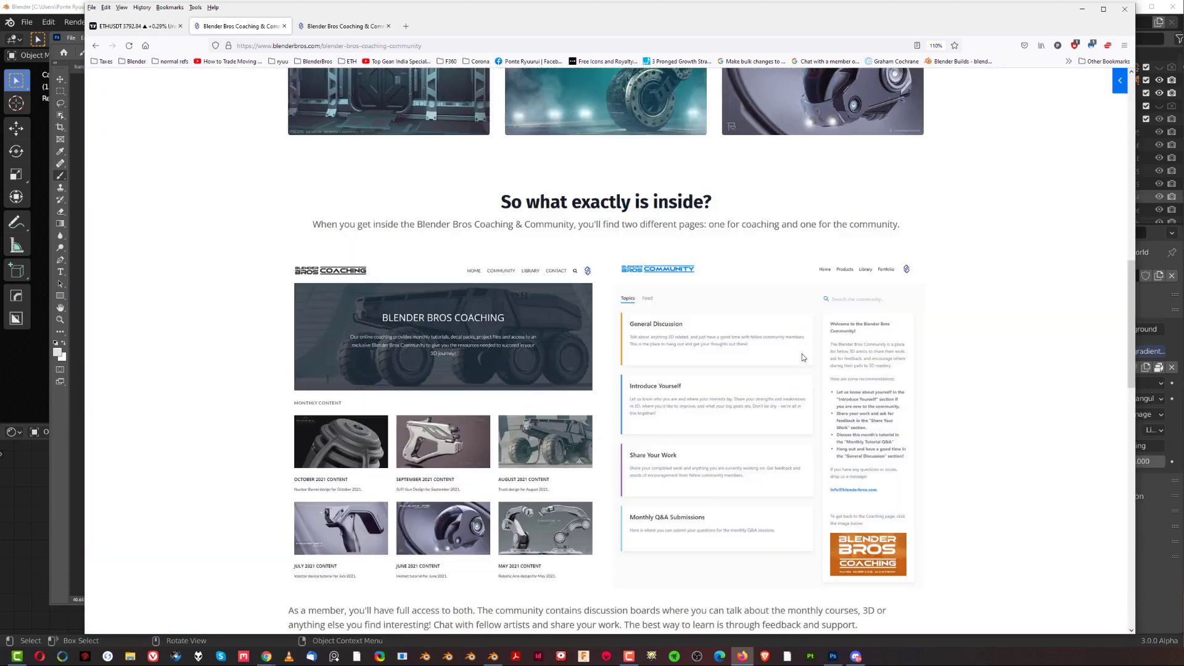
{"action": "scroll", "coordinate": [783, 325], "scroll_direction": "up", "scroll_amount": 4}
{"action": "scroll", "coordinate": [783, 325], "scroll_direction": "up", "scroll_amount": 7}
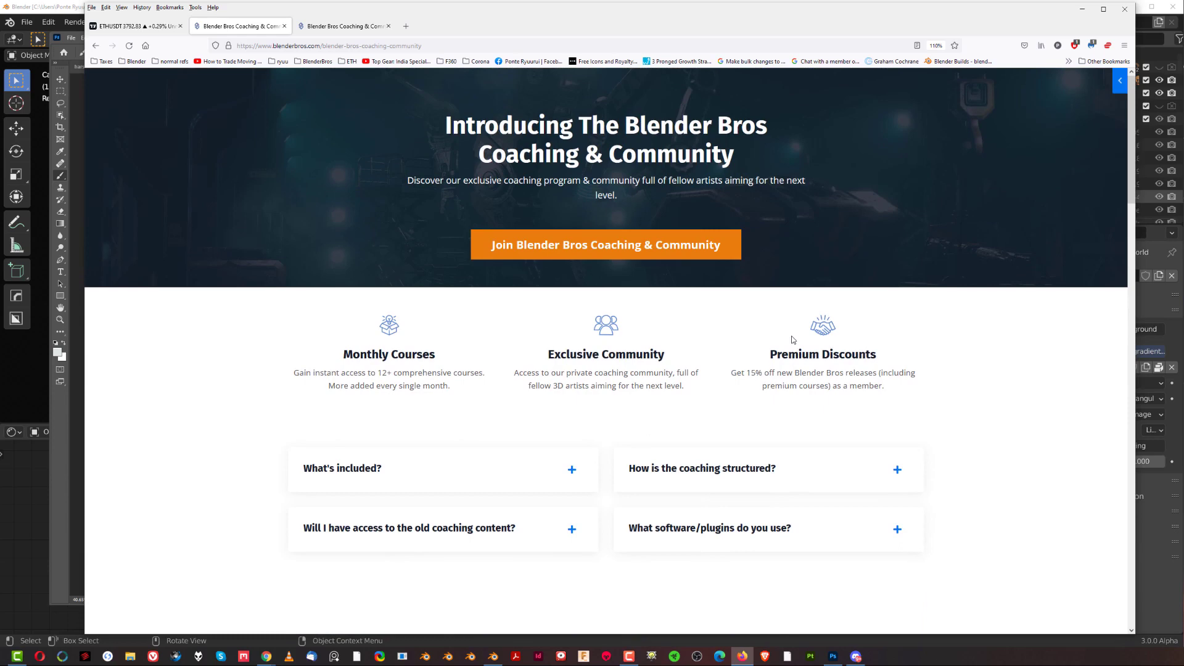